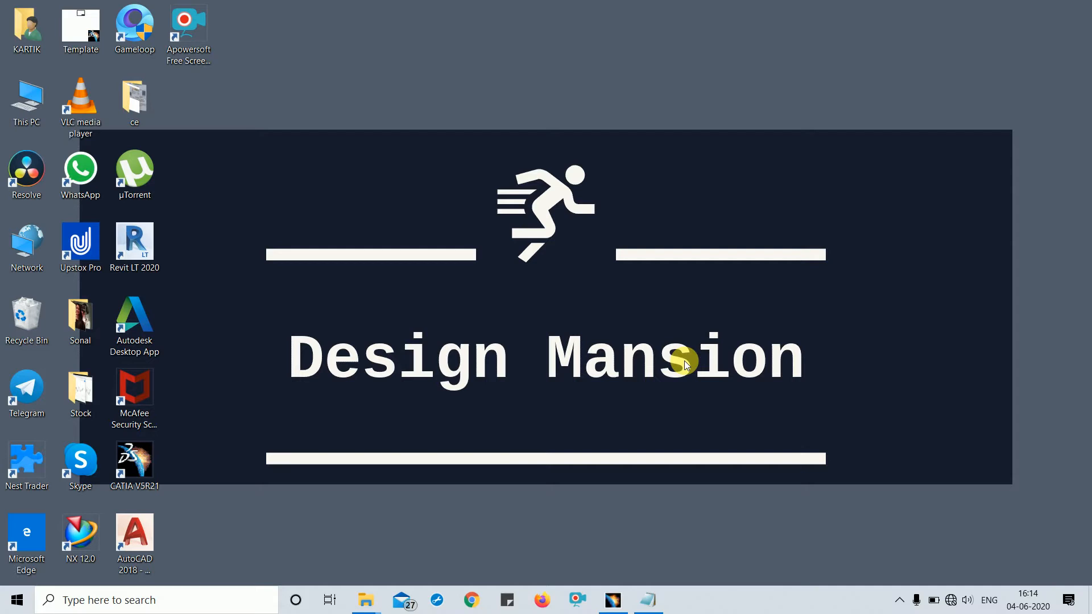
# Review the Profile Toolbar notes in Notepad, going through the feature headings from Profile to Axis.
pyautogui.click(653, 599)
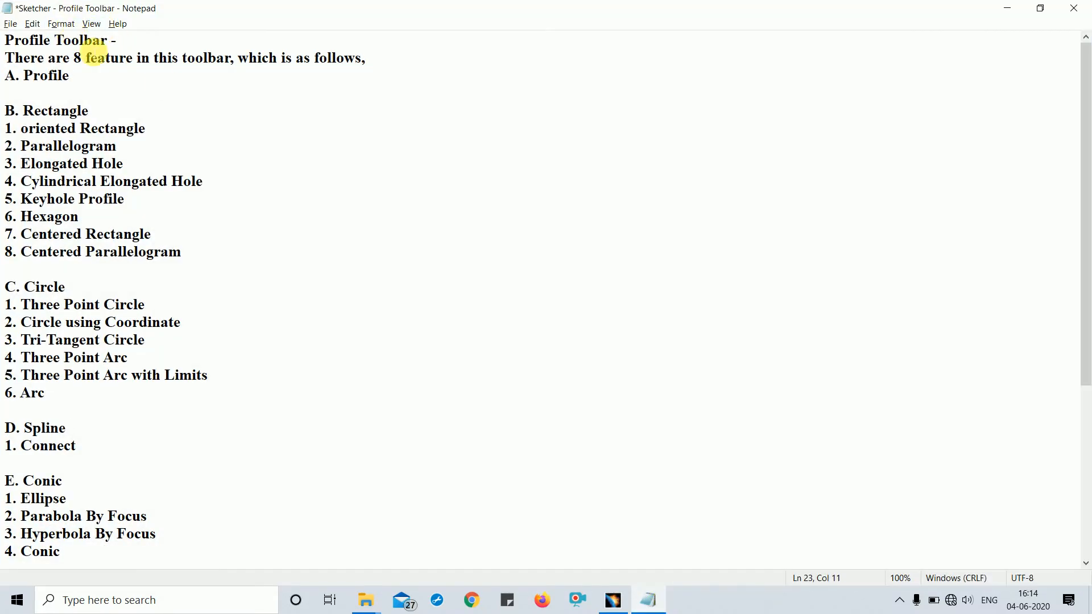
pyautogui.moveTo(75, 59); pyautogui.dragTo(127, 61)
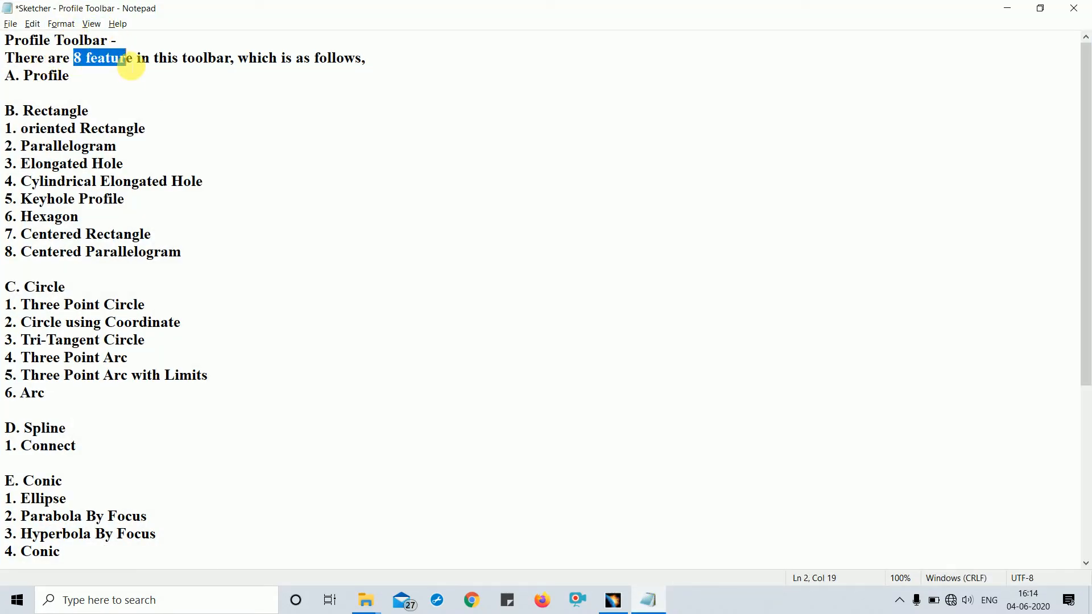
pyautogui.click(170, 97)
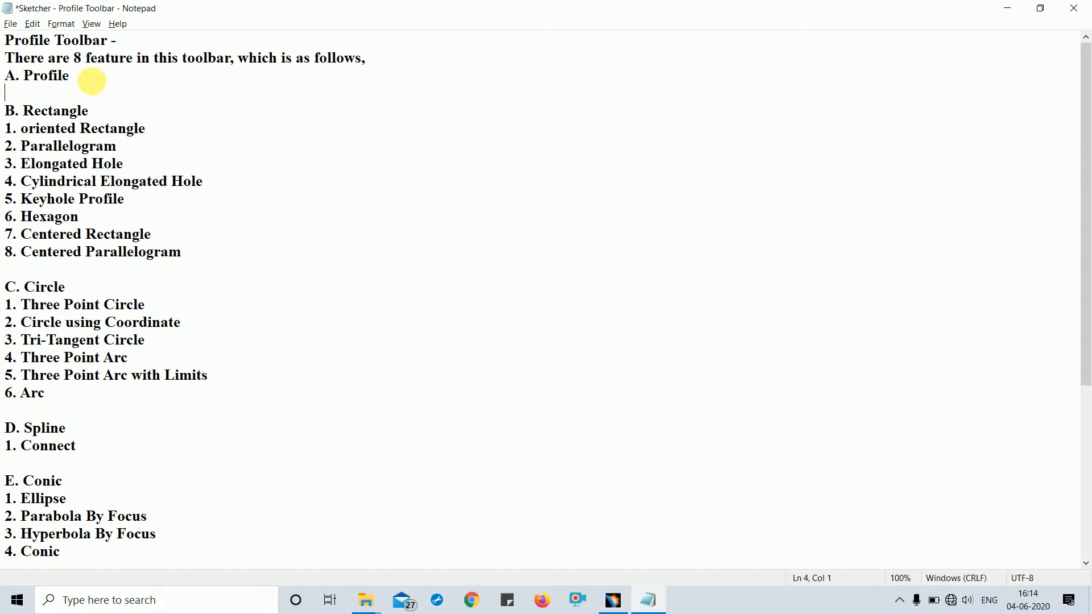
pyautogui.moveTo(69, 75); pyautogui.dragTo(4, 75)
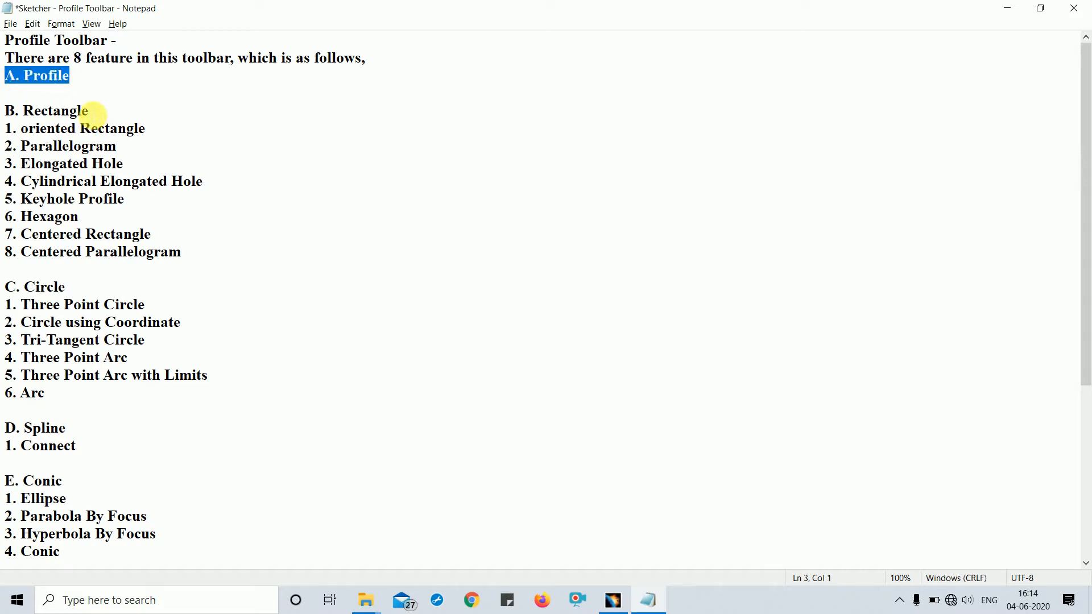
pyautogui.moveTo(91, 110); pyautogui.dragTo(7, 110)
pyautogui.click(76, 286)
pyautogui.moveTo(75, 286); pyautogui.dragTo(4, 287)
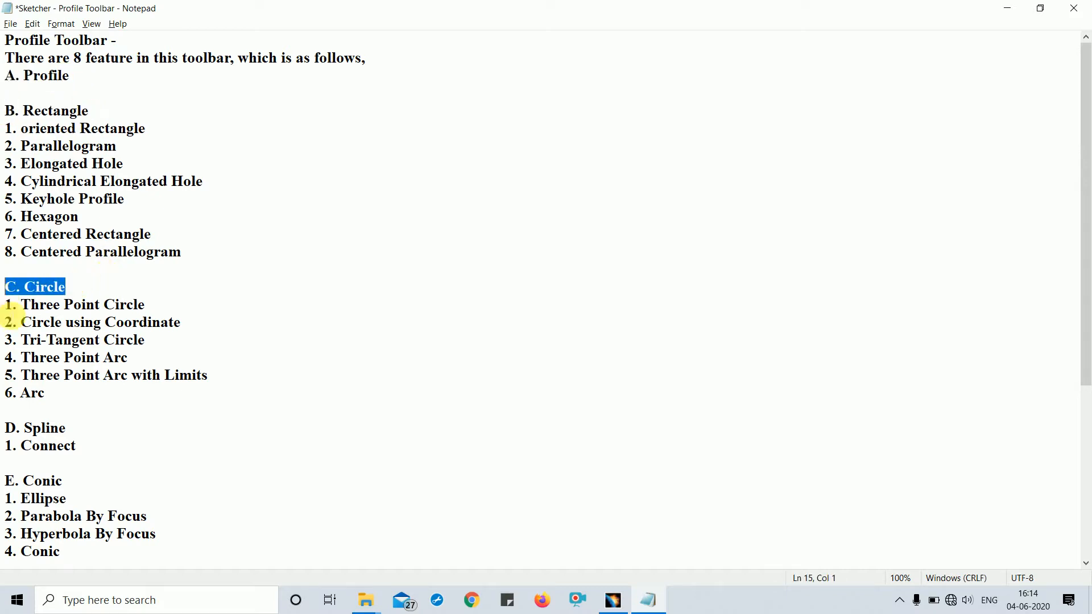
pyautogui.moveTo(72, 429); pyautogui.dragTo(4, 429)
pyautogui.scroll(-1, 117, 387)
pyautogui.scroll(-2, 118, 387)
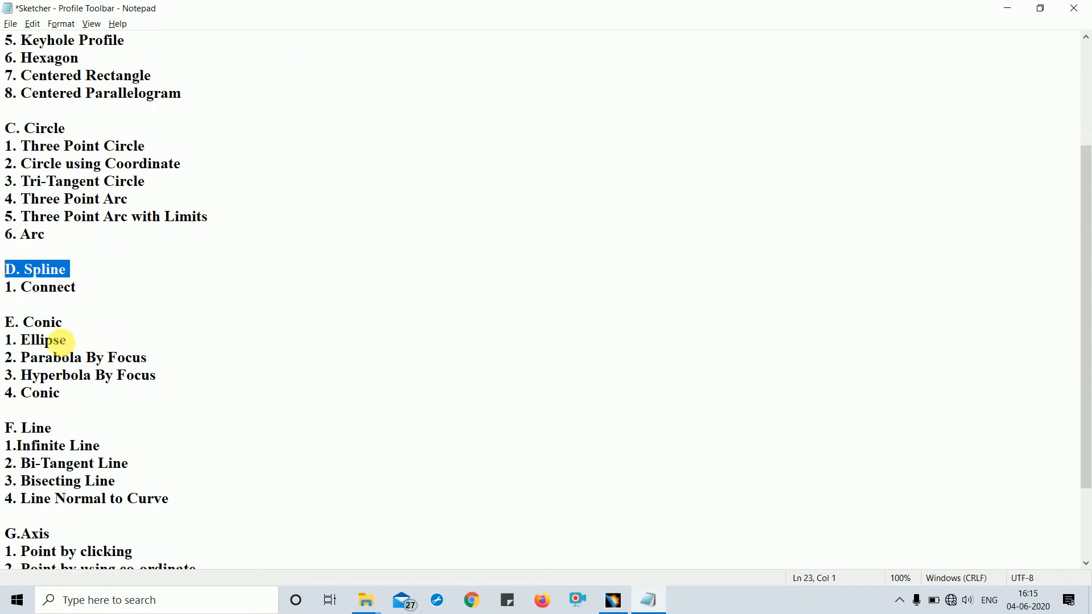
pyautogui.moveTo(63, 322); pyautogui.dragTo(5, 322)
pyautogui.moveTo(62, 434); pyautogui.dragTo(4, 428)
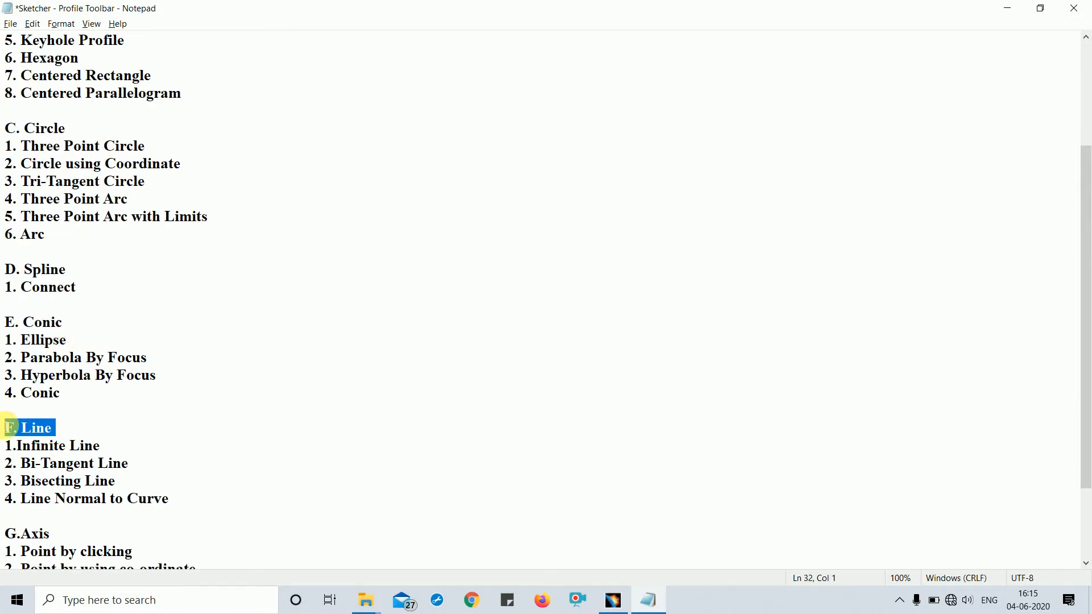
pyautogui.click(5, 551)
pyautogui.scroll(-2, 89, 414)
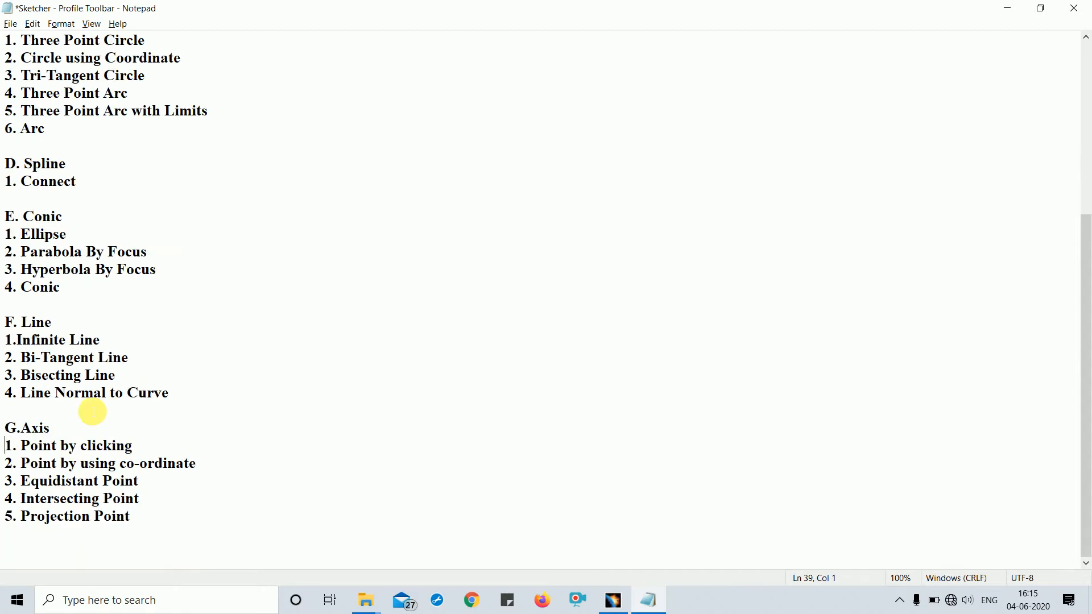
pyautogui.scroll(5, 90, 414)
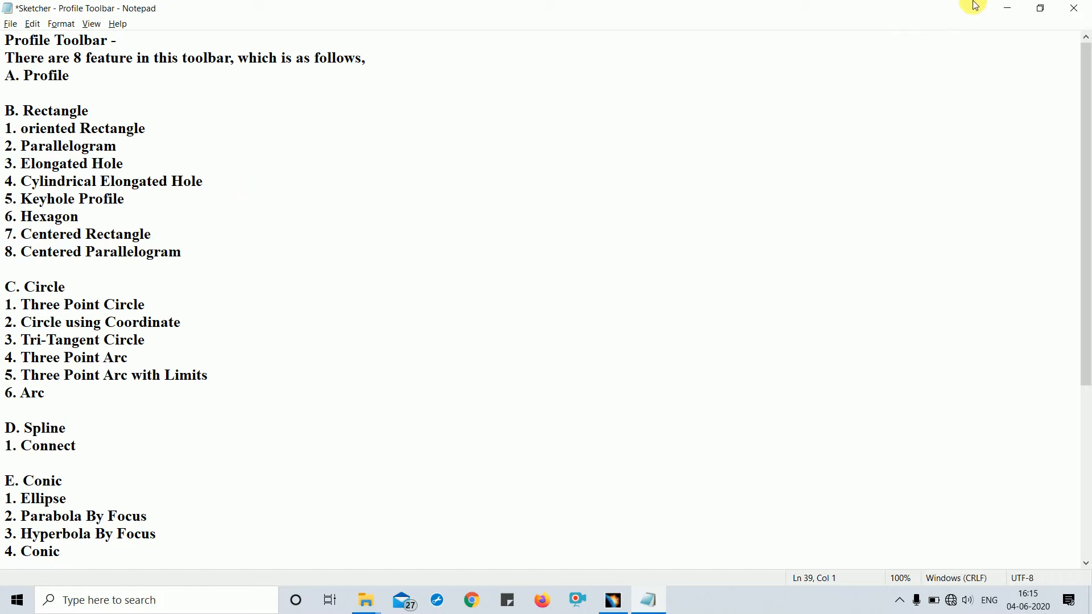
pyautogui.click(1008, 8)
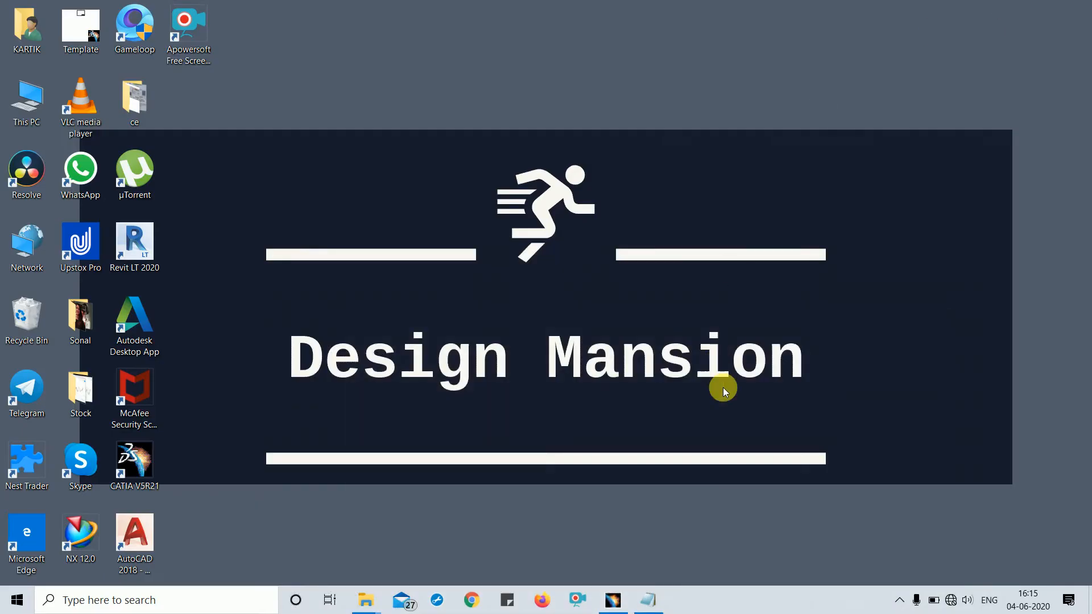
# Switch to CATIA V5 and create a sketch on the yz plane of the Profile Toolbar part.
pyautogui.click(613, 600)
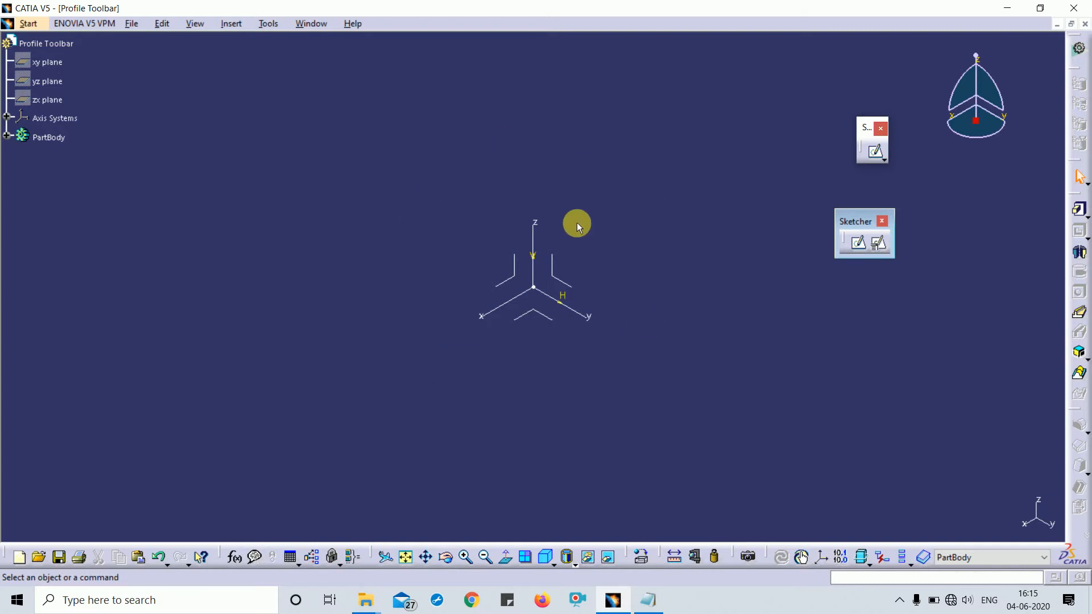
pyautogui.moveTo(865, 221); pyautogui.dragTo(891, 196)
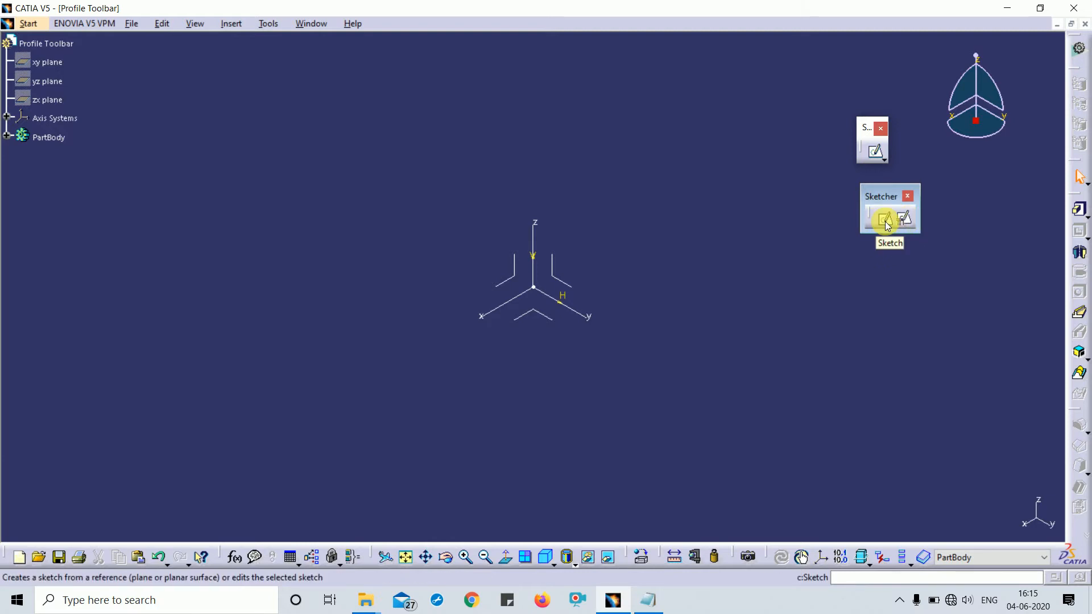
pyautogui.click(885, 221)
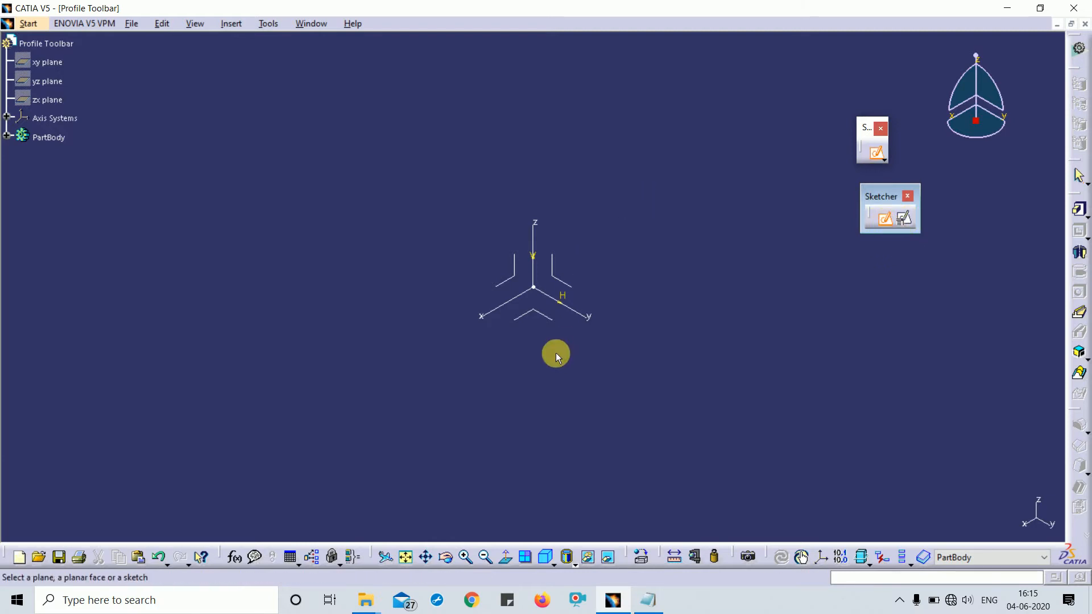
pyautogui.click(565, 282)
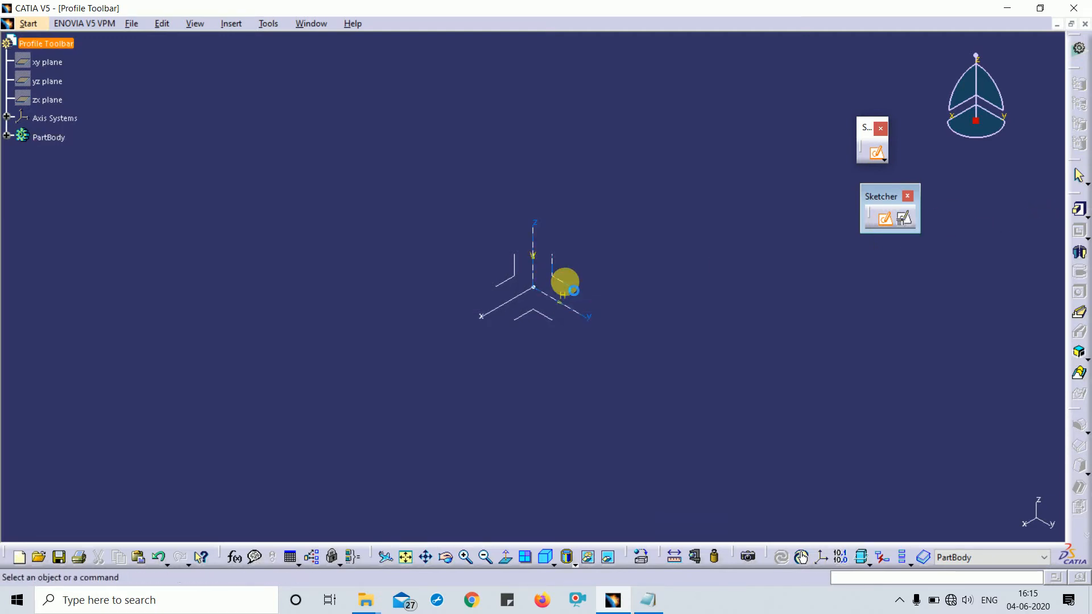
# Realign the view normal to the sketch plane and exit the sketch.
pyautogui.moveTo(626, 183)
pyautogui.mouseDown(button='middle')
pyautogui.moveTo(641, 178)
pyautogui.moveTo(510, 315)
pyautogui.moveTo(534, 230)
pyautogui.mouseUp(button='middle')
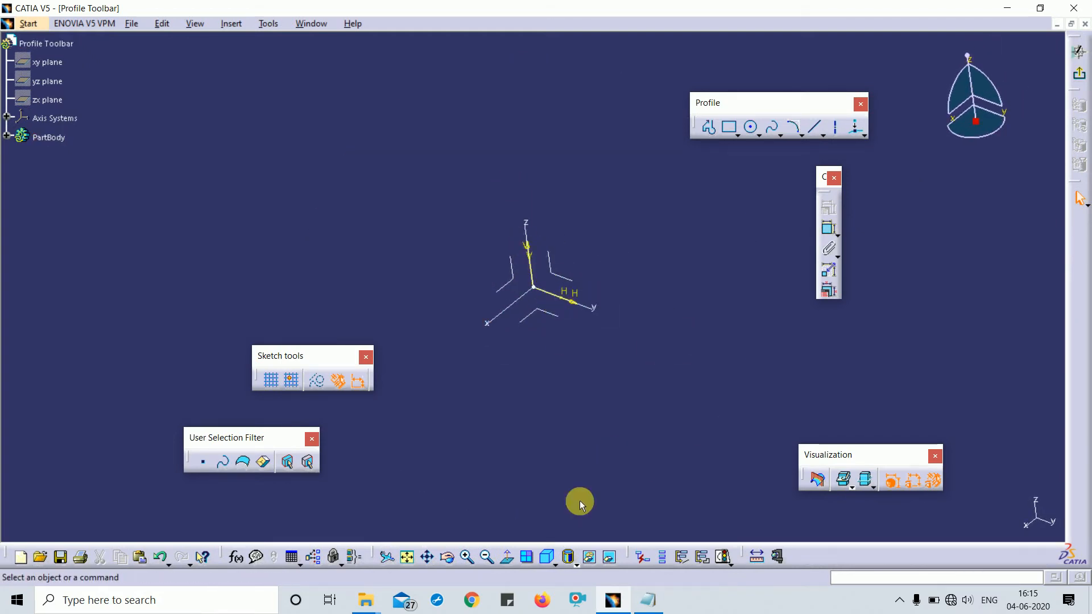
pyautogui.click(505, 565)
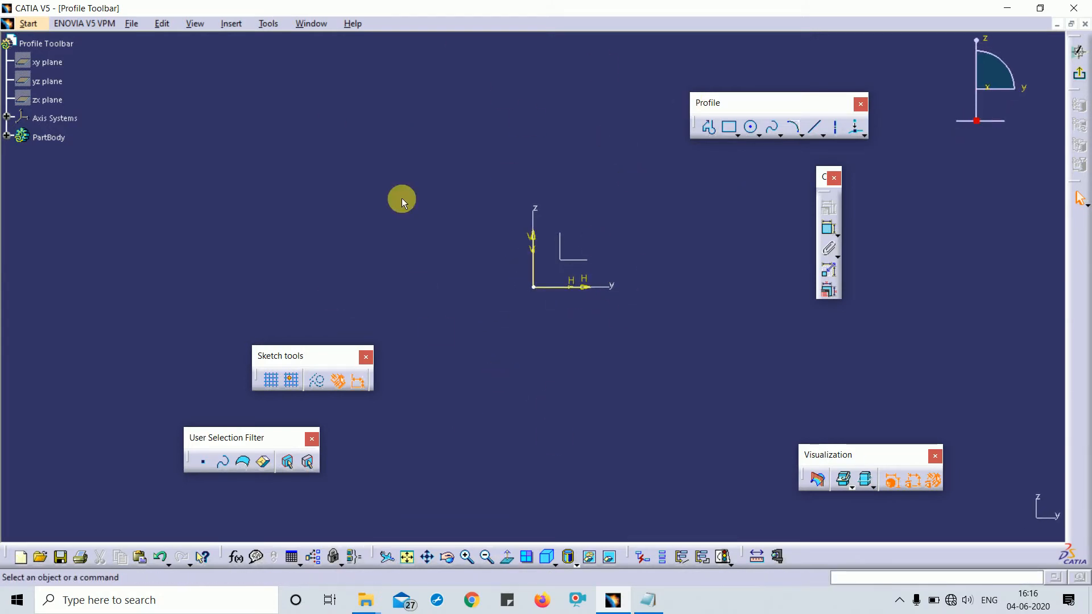
pyautogui.moveTo(586, 319); pyautogui.dragTo(575, 517, button='middle')
pyautogui.click(1079, 74)
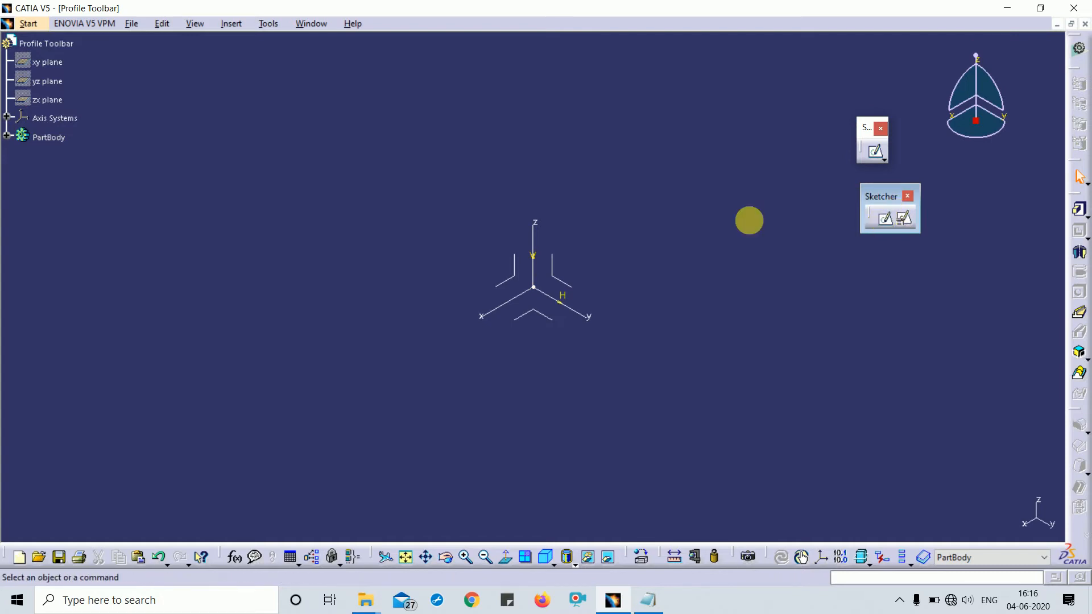
# Create a positioned sketch on the zx plane with the axes swapped and the H direction reversed.
pyautogui.click(518, 270)
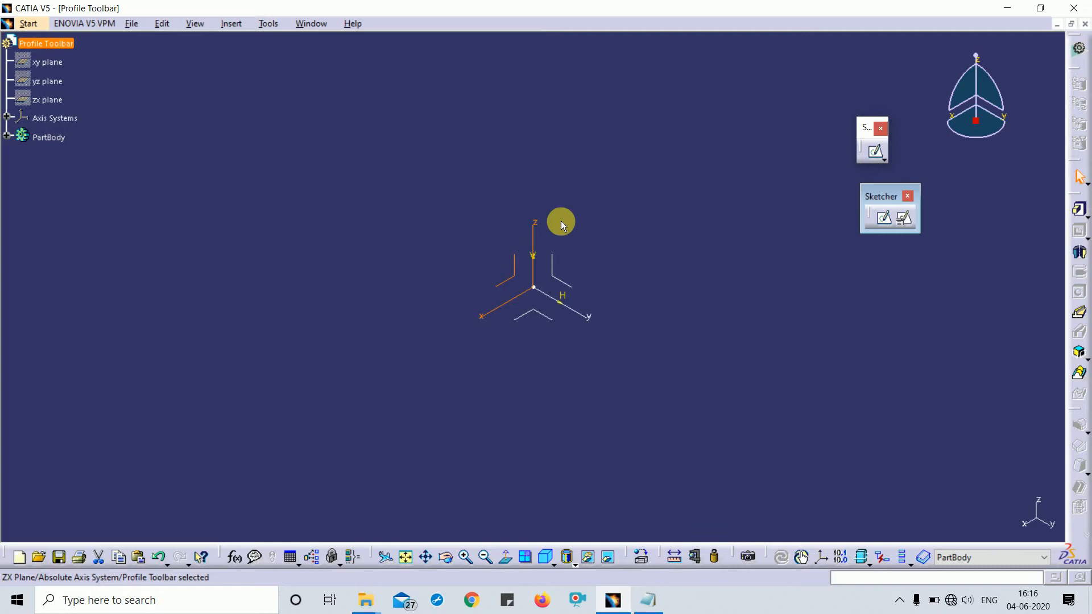
pyautogui.click(695, 240)
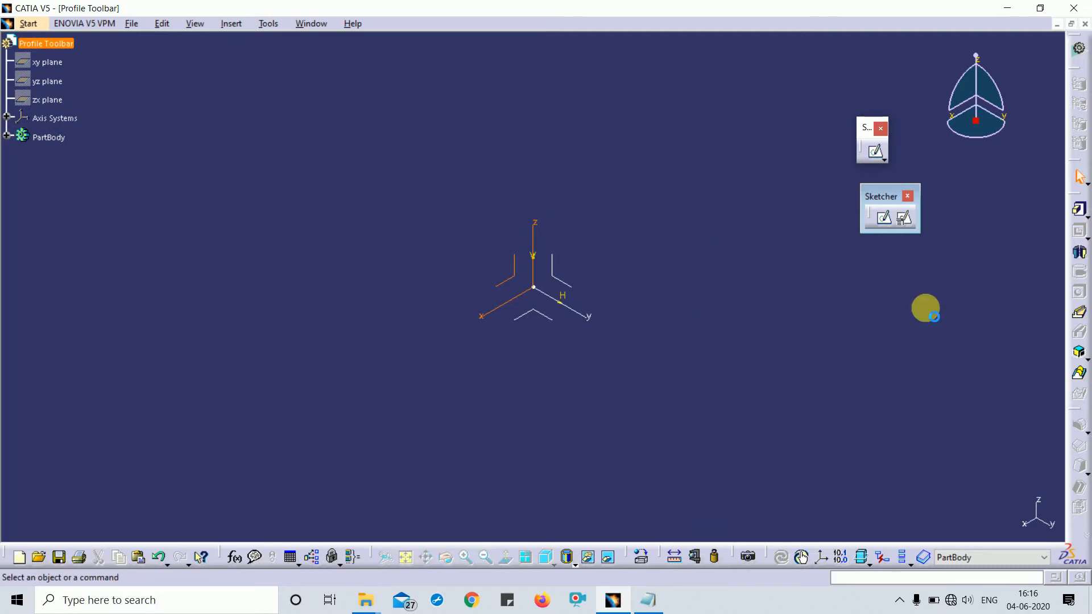
pyautogui.click(906, 221)
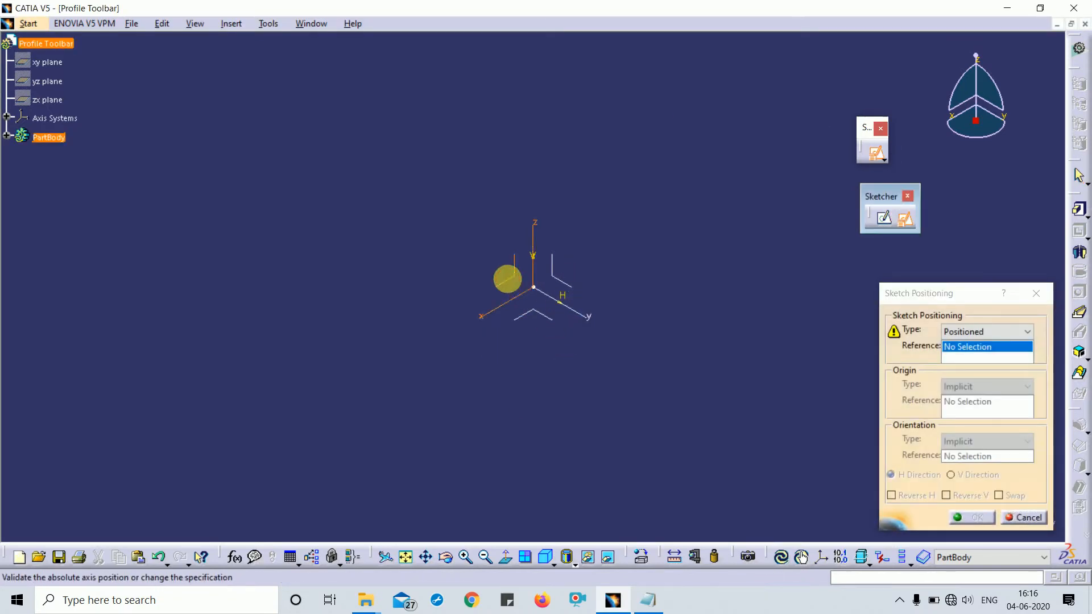
pyautogui.click(507, 278)
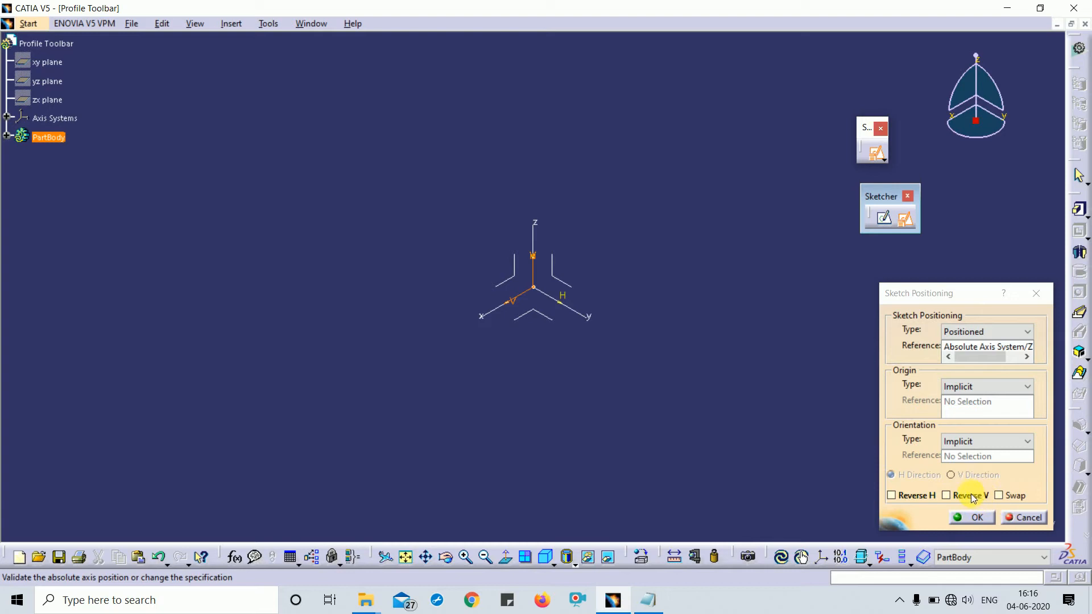
pyautogui.click(998, 496)
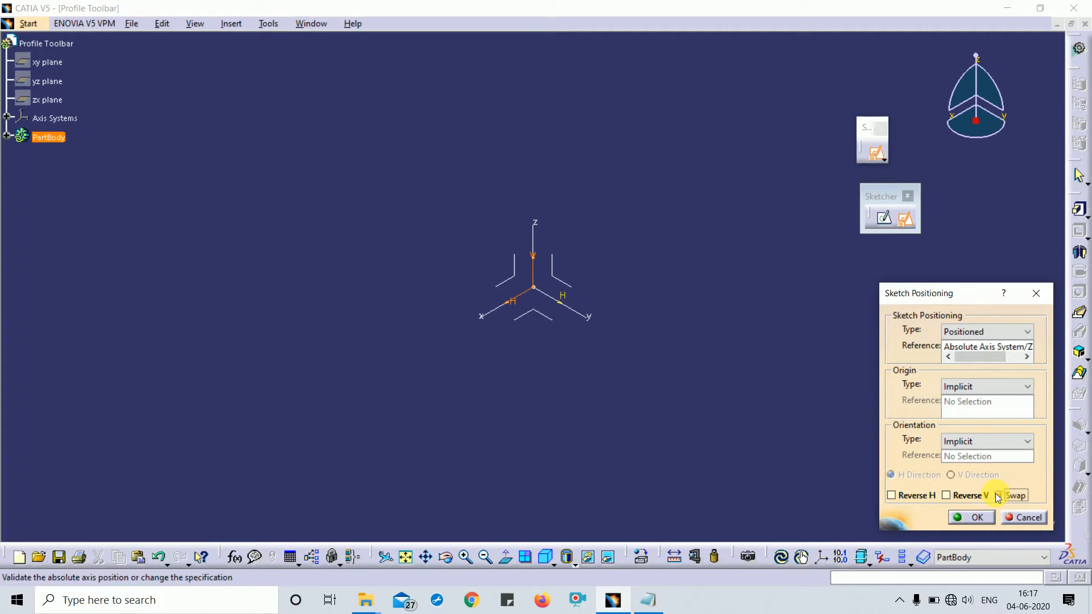
pyautogui.click(911, 496)
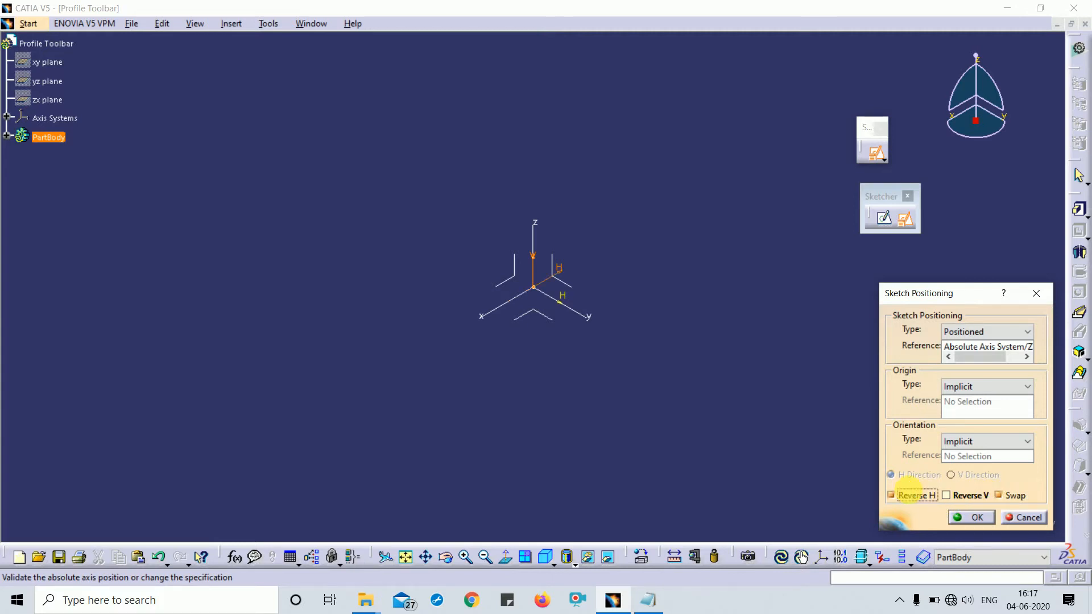
pyautogui.click(968, 518)
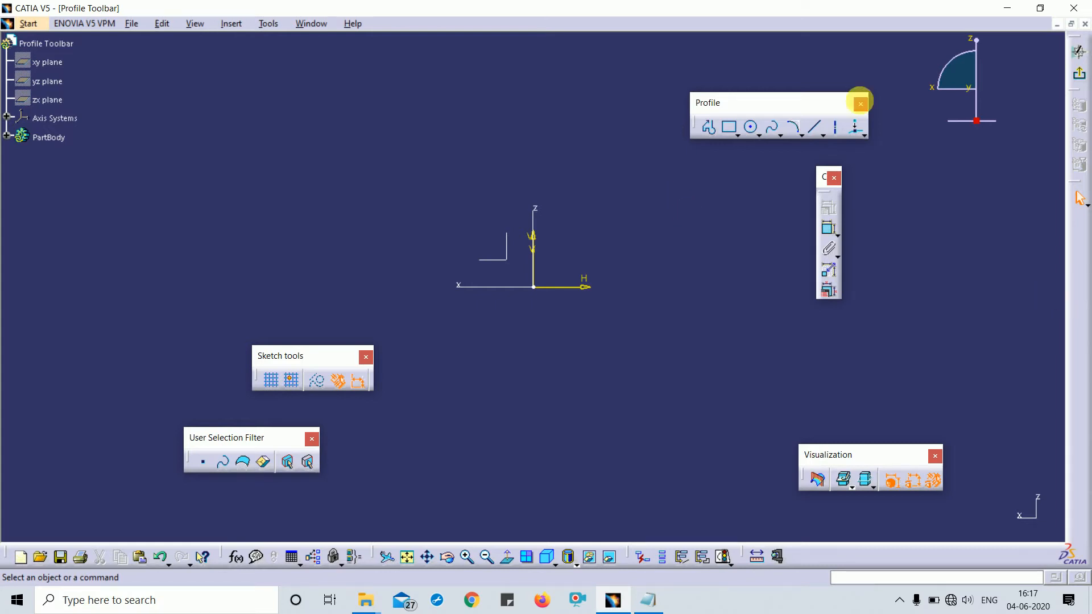
# Restore the contents and positions of all toolbars through the Customize settings.
pyautogui.click(269, 24)
pyautogui.click(304, 144)
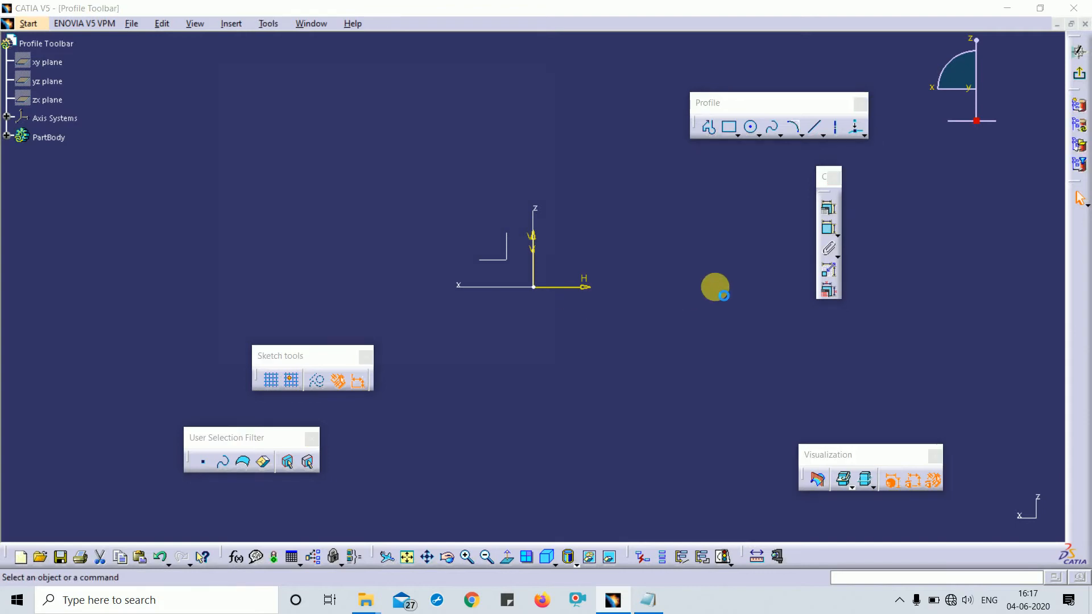
pyautogui.click(393, 95)
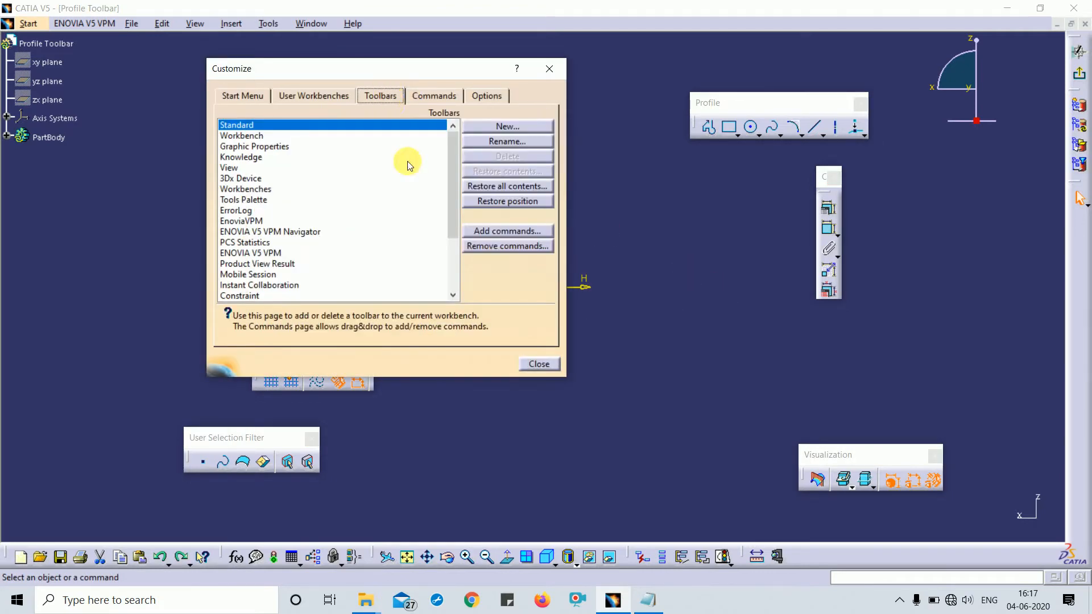
pyautogui.click(491, 186)
pyautogui.click(549, 332)
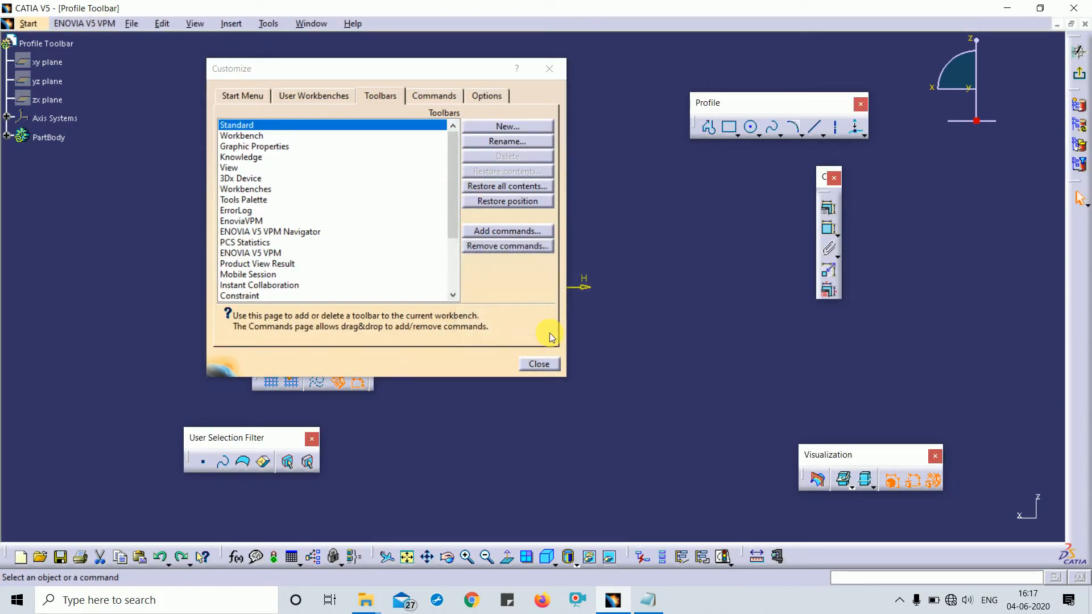
pyautogui.click(508, 203)
pyautogui.click(540, 330)
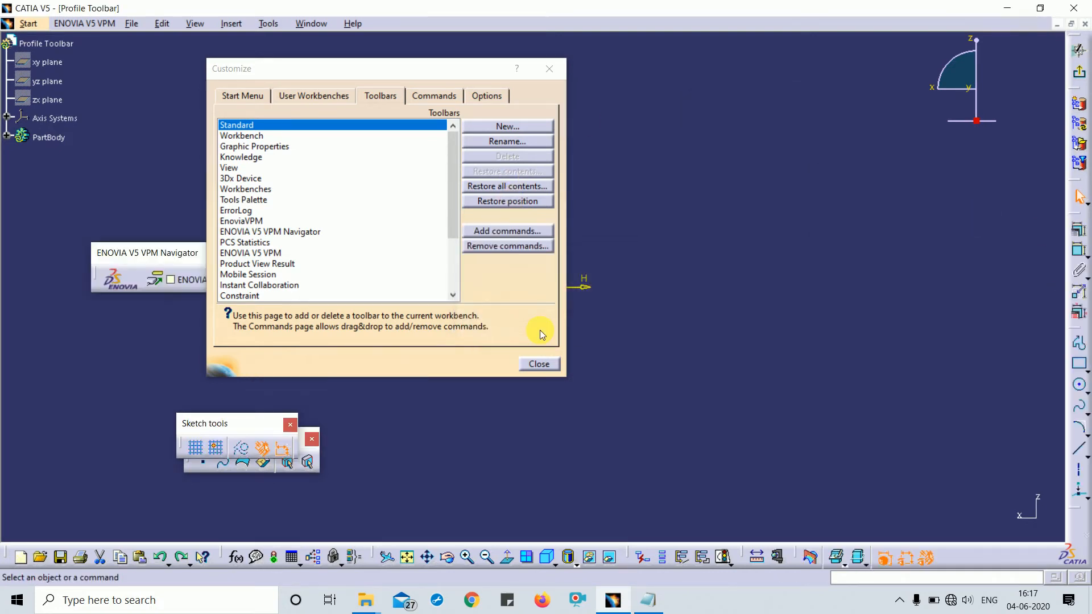
pyautogui.click(548, 362)
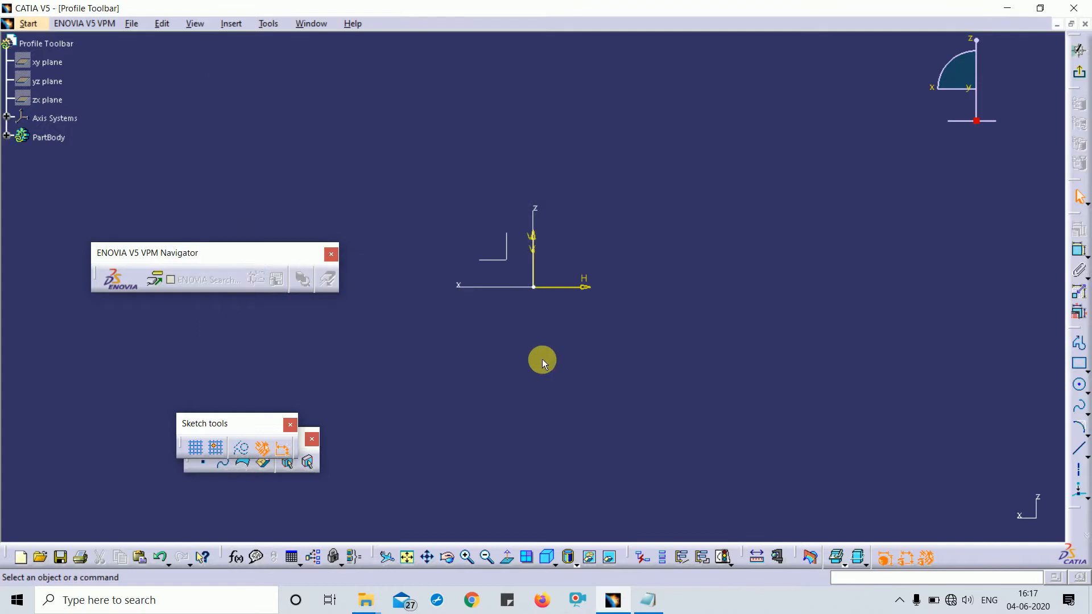
# Close the ENOVIA V5 VPM Navigator toolbar and separate the overlapping Sketch tools and User Selection Filter toolbars.
pyautogui.click(329, 252)
pyautogui.moveTo(282, 415); pyautogui.dragTo(256, 347)
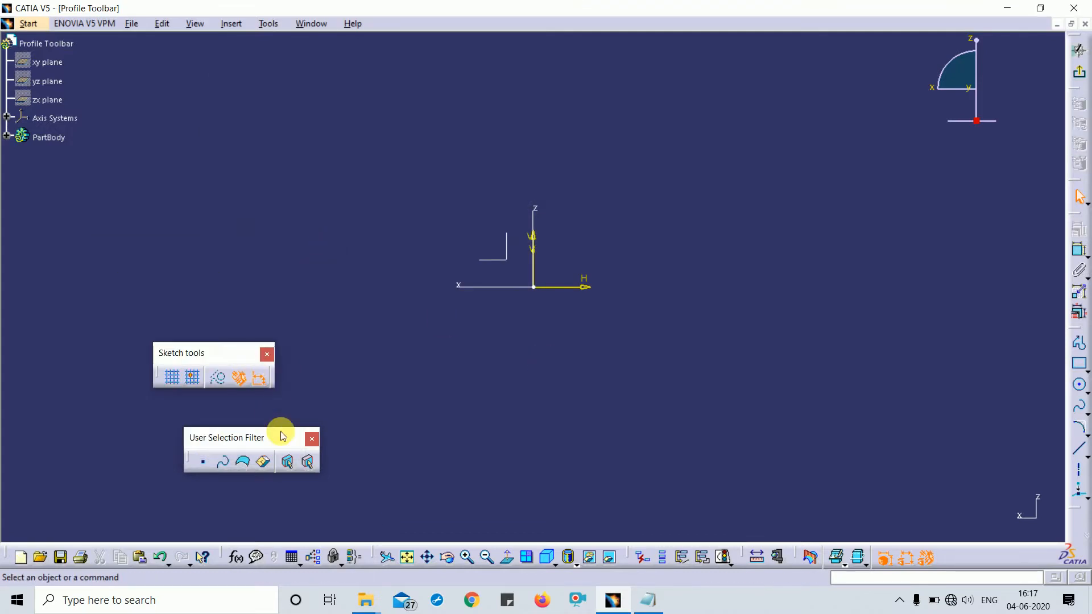
pyautogui.moveTo(278, 429); pyautogui.dragTo(290, 454)
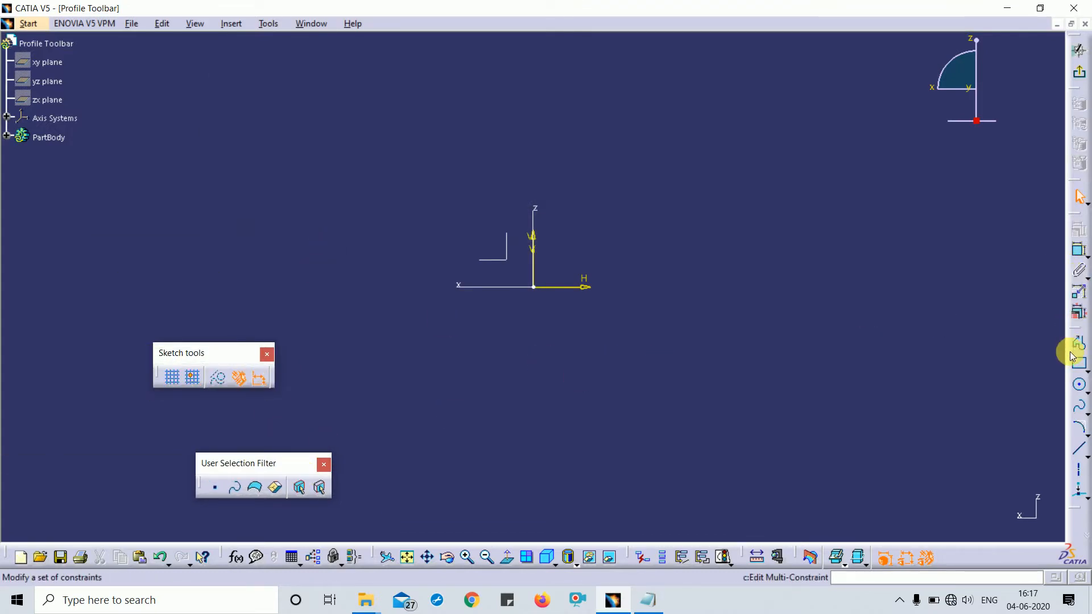
# Undock the Profile toolbar and place it horizontally as a floating toolbar in the empty area of the sketch view.
pyautogui.moveTo(1073, 329); pyautogui.dragTo(789, 111)
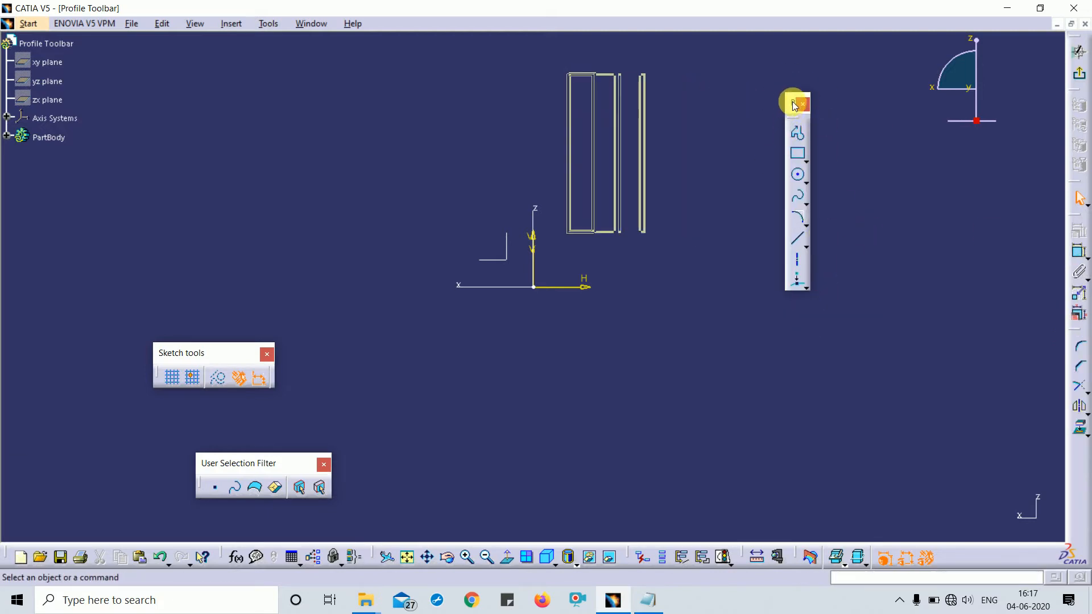
pyautogui.moveTo(791, 105)
pyautogui.mouseDown()
pyautogui.moveTo(807, 80)
pyautogui.moveTo(800, 110)
pyautogui.moveTo(771, 114)
pyautogui.moveTo(812, 106)
pyautogui.mouseUp()
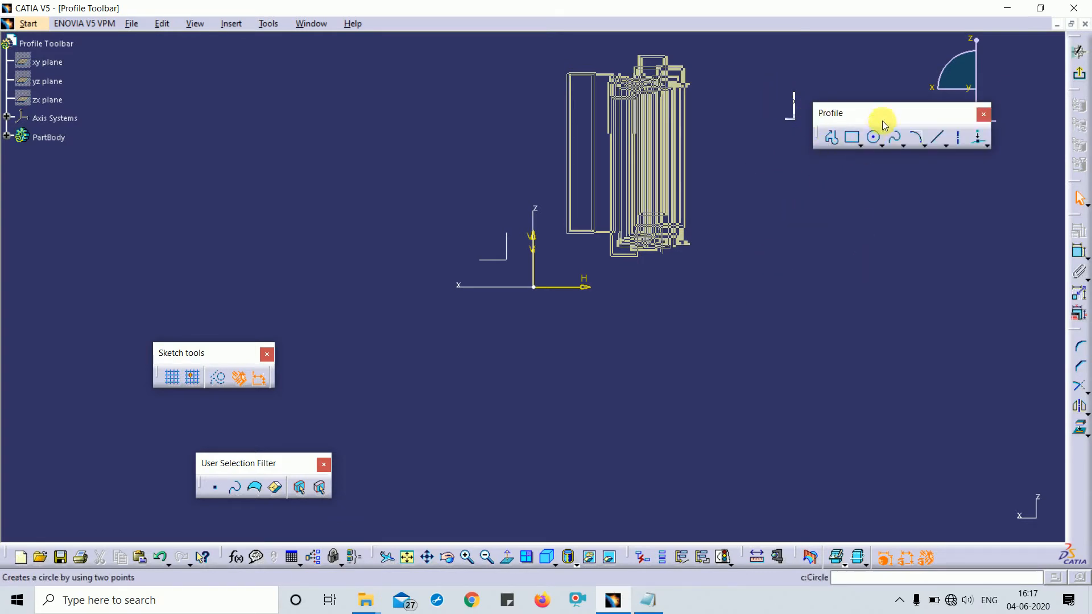
pyautogui.moveTo(882, 116); pyautogui.dragTo(894, 160)
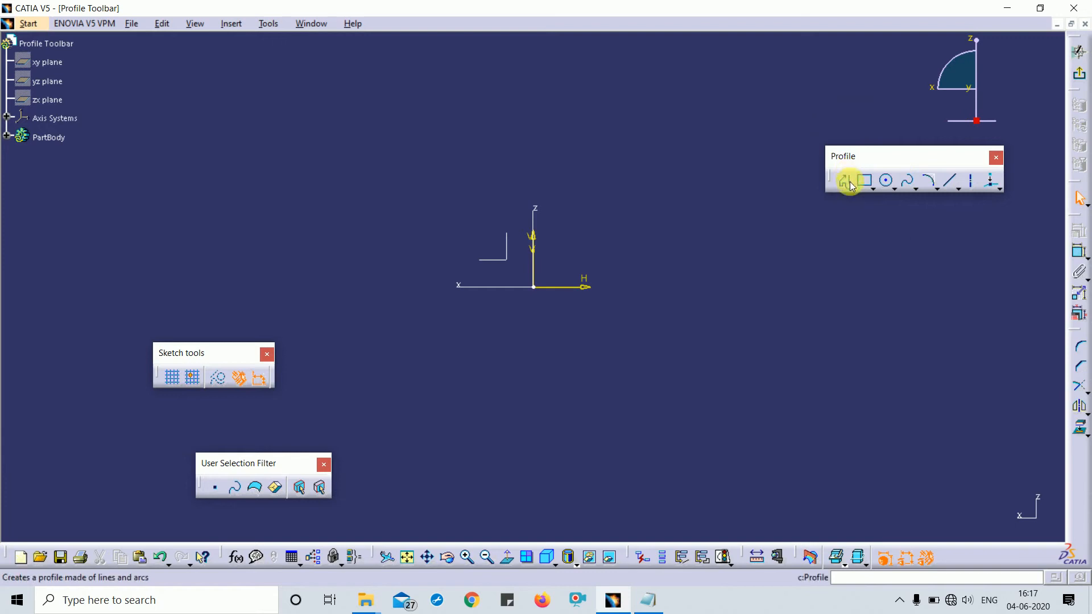
# Sketch an open profile of four connected lines around the upper side of the sketch origin with the Profile tool.
pyautogui.click(852, 187)
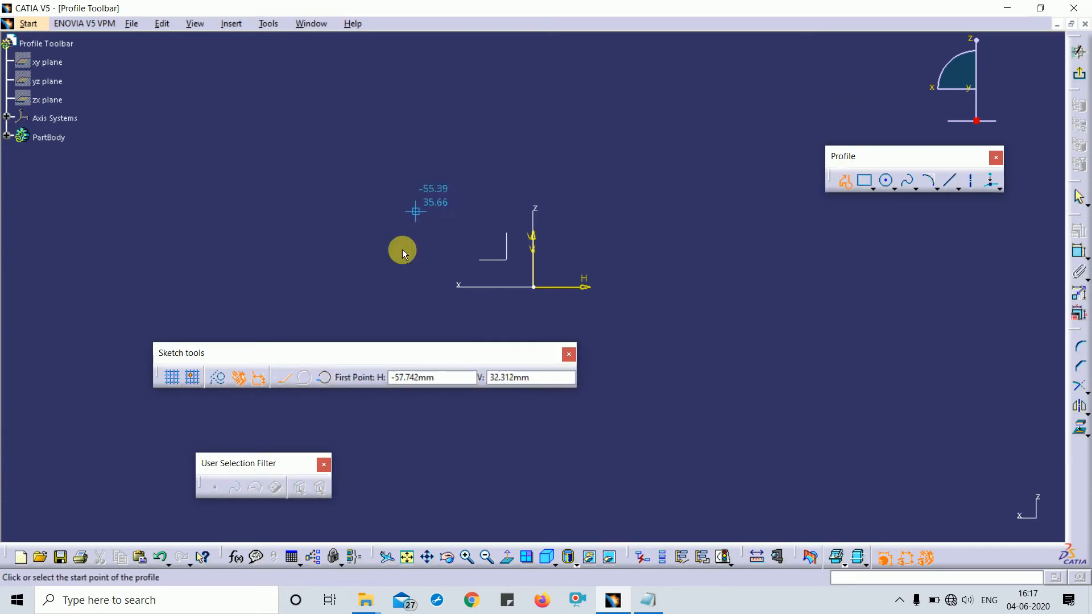
pyautogui.click(404, 267)
pyautogui.click(448, 116)
pyautogui.click(659, 149)
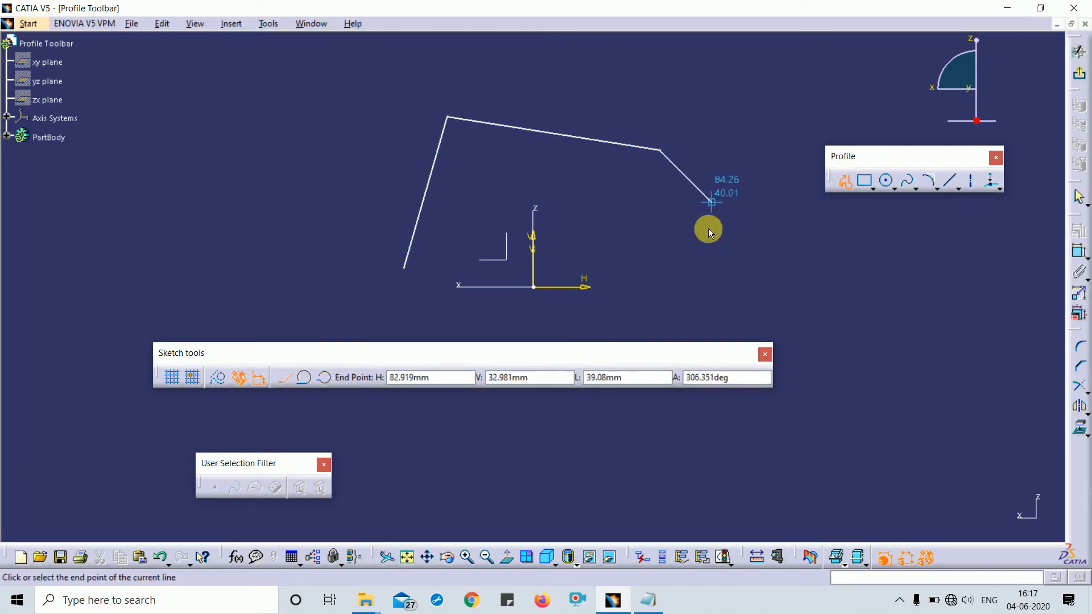
pyautogui.click(706, 229)
pyautogui.click(488, 182)
pyautogui.press('Escape')
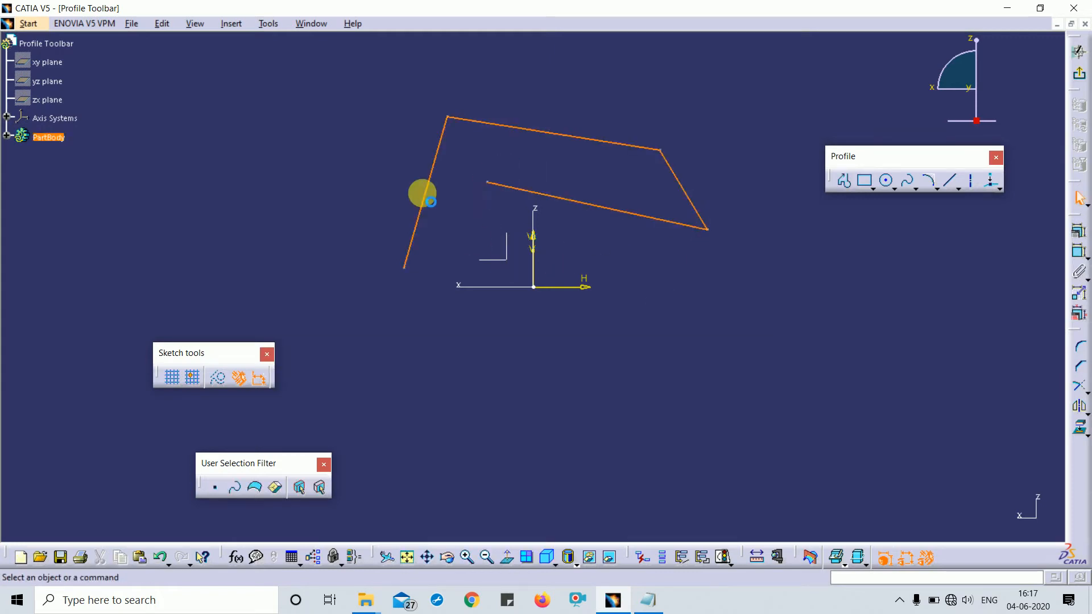
# Delete all four lines of the open profile from the sketch.
pyautogui.click(328, 71)
pyautogui.moveTo(308, 72); pyautogui.dragTo(789, 353)
pyautogui.press('Delete')
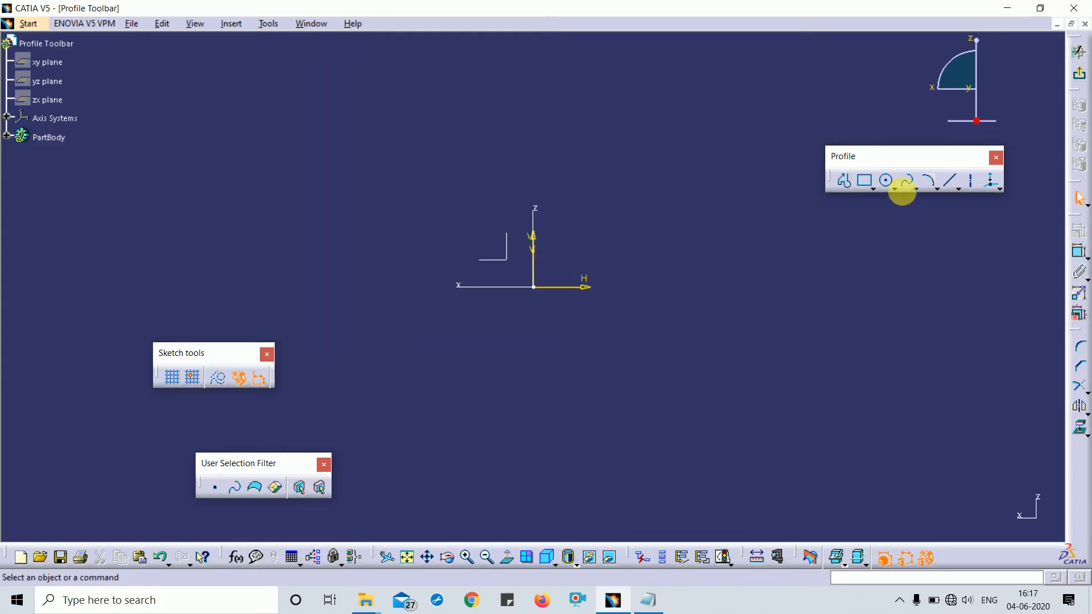
# Sketch a single horizontal line about 182 mm long just above the H axis with the Profile tool.
pyautogui.click(844, 180)
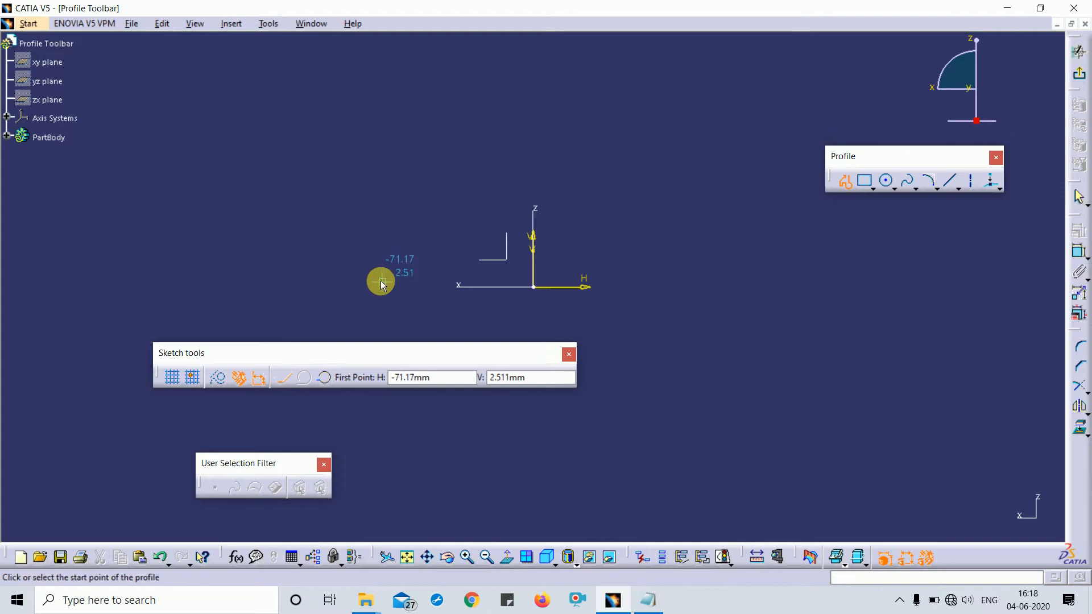
pyautogui.click(358, 267)
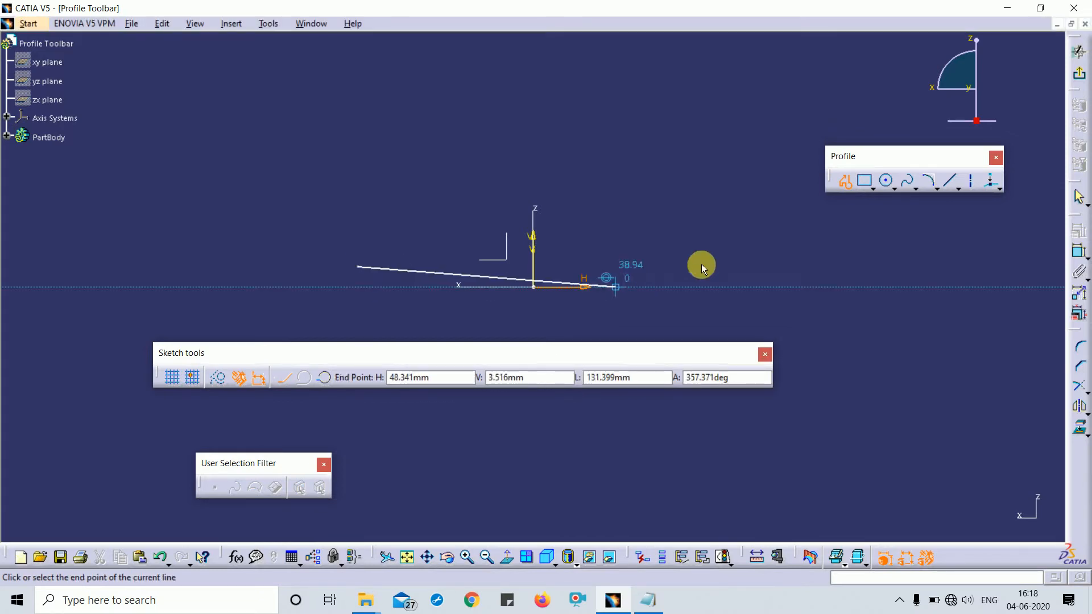
pyautogui.click(744, 266)
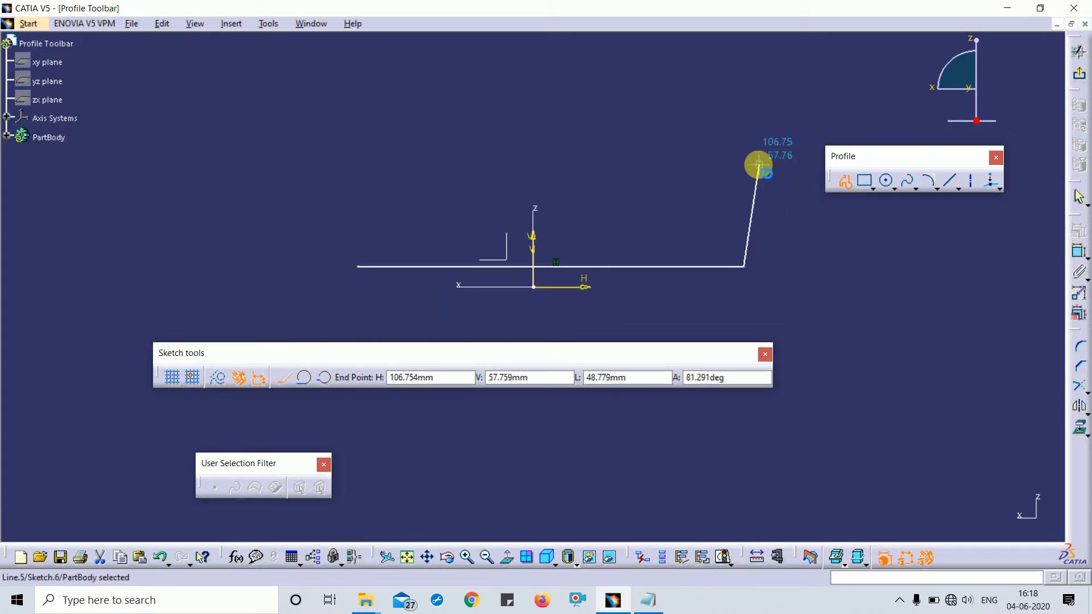
pyautogui.press('Escape')
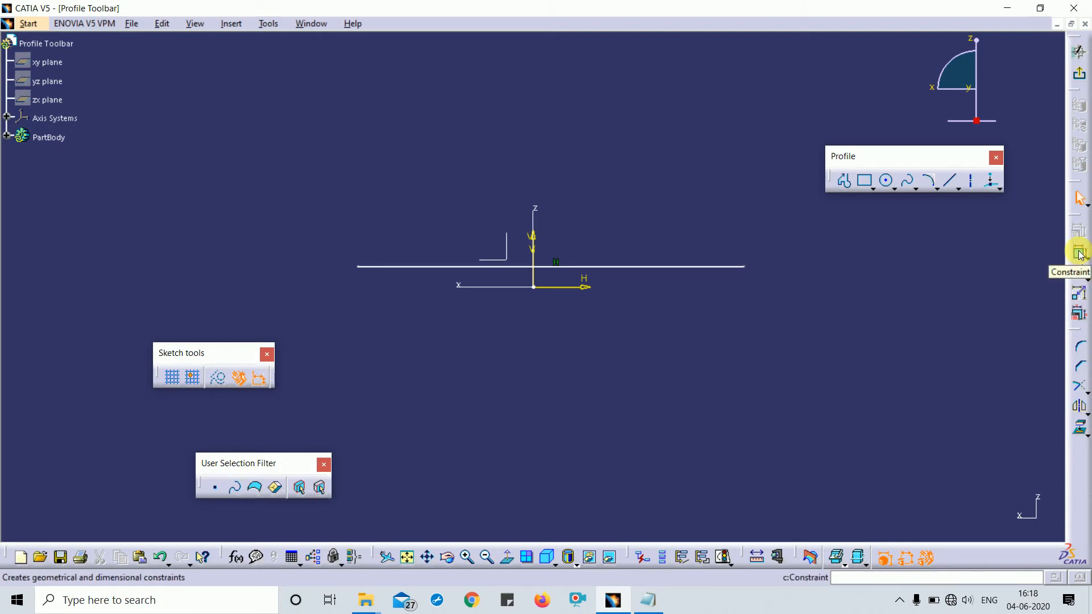
# Dimension the horizontal line's length with the Constraint tool and set it to 100 mm.
pyautogui.click(1079, 254)
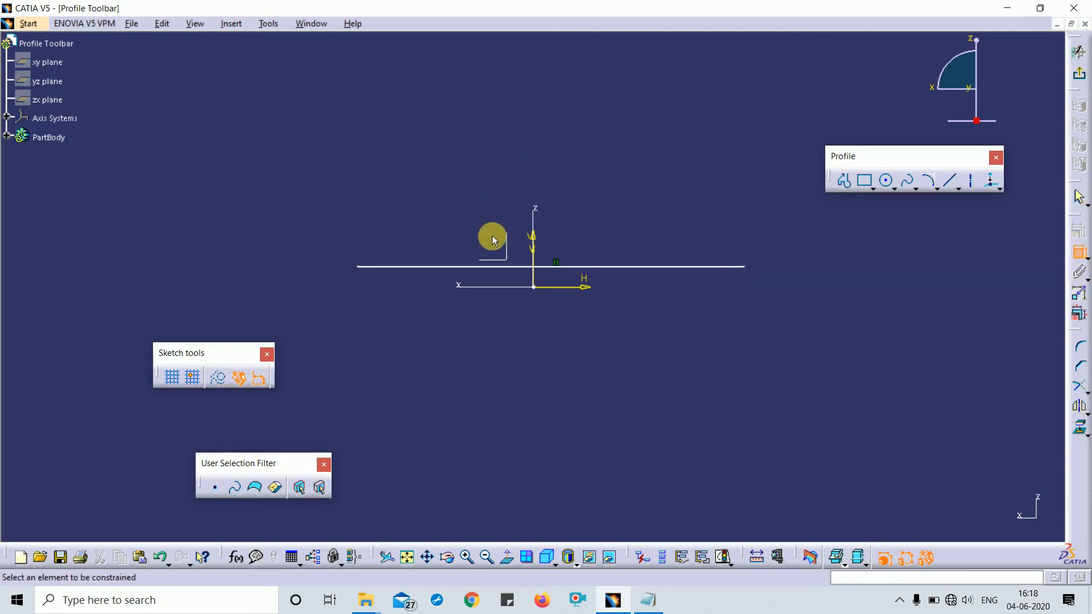
pyautogui.click(546, 266)
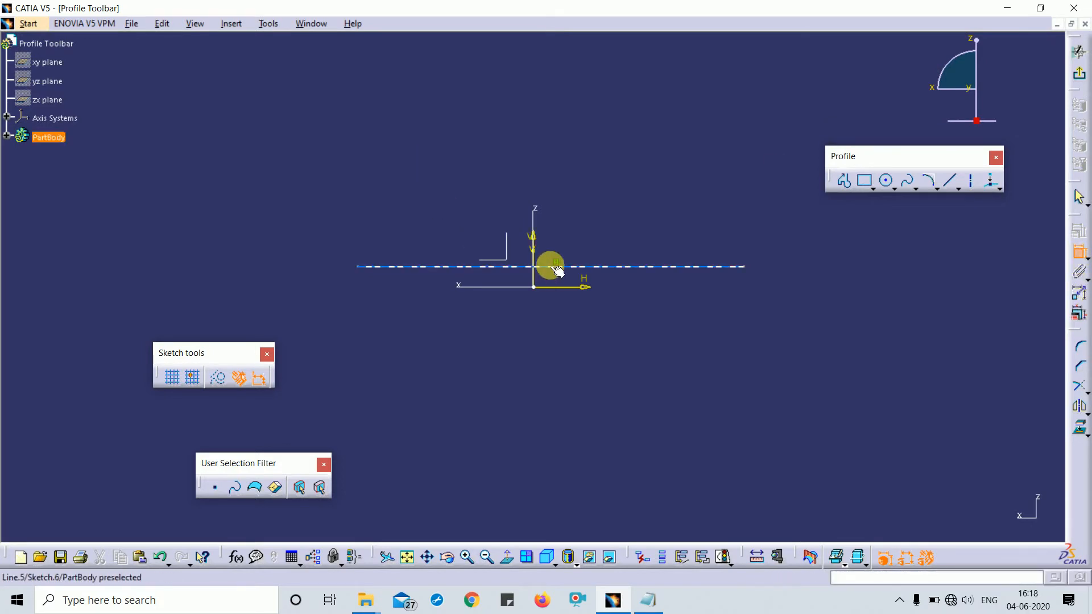
pyautogui.click(585, 113)
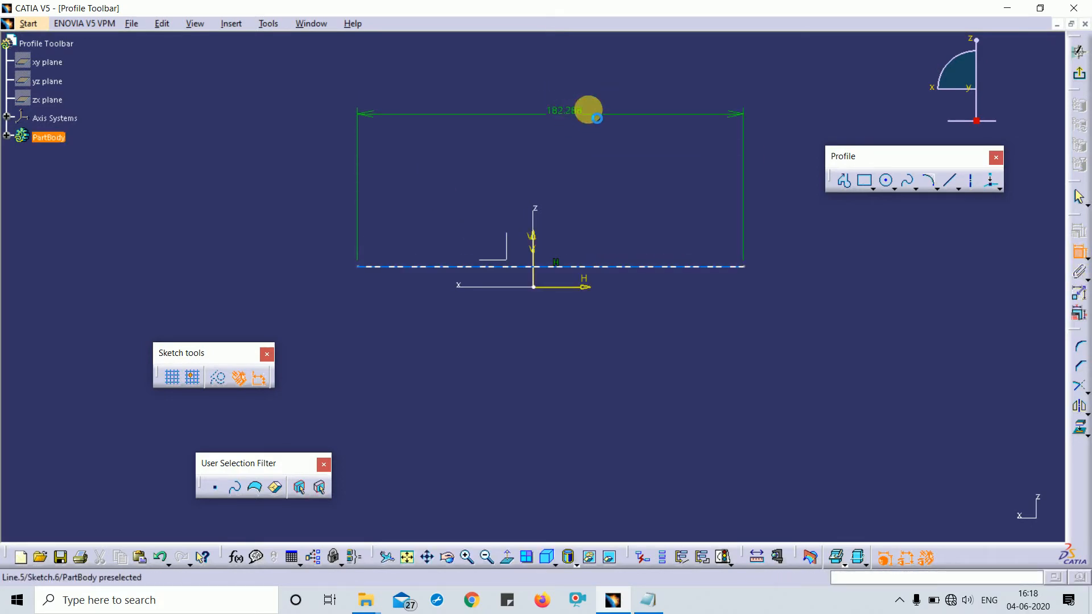
pyautogui.doubleClick(573, 111)
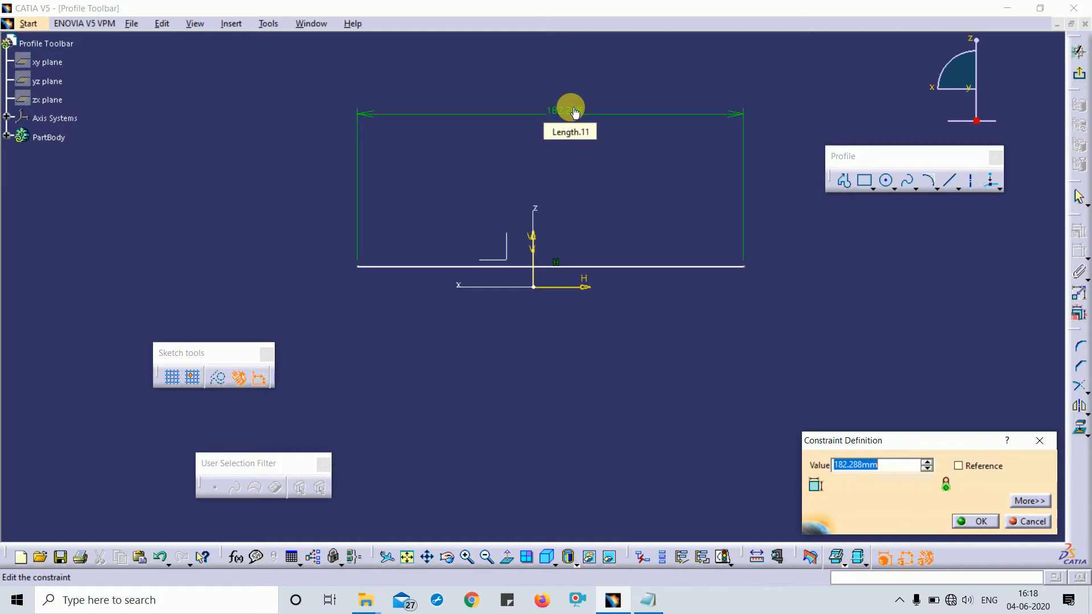
pyautogui.write('100')
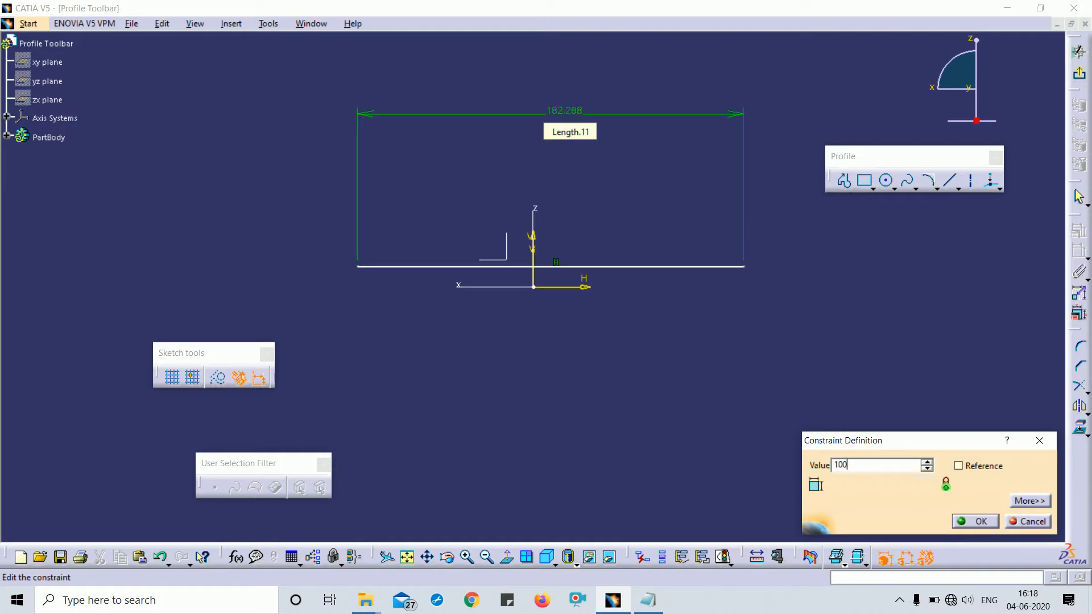
pyautogui.press('Return')
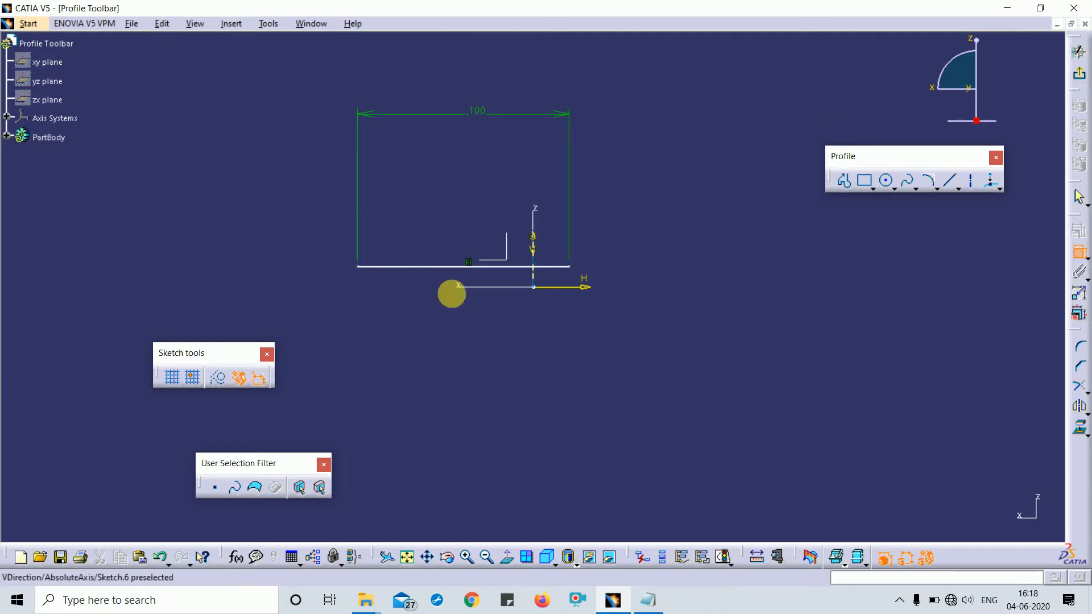
# Constrain the 100 mm line to be coincident with the H axis.
pyautogui.click(545, 267)
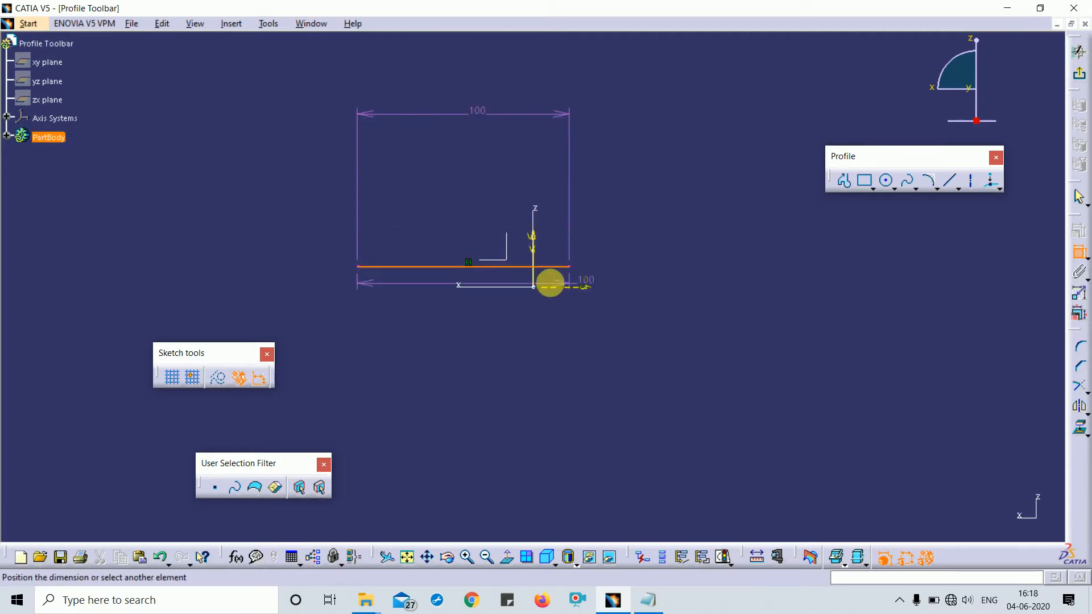
pyautogui.click(550, 288)
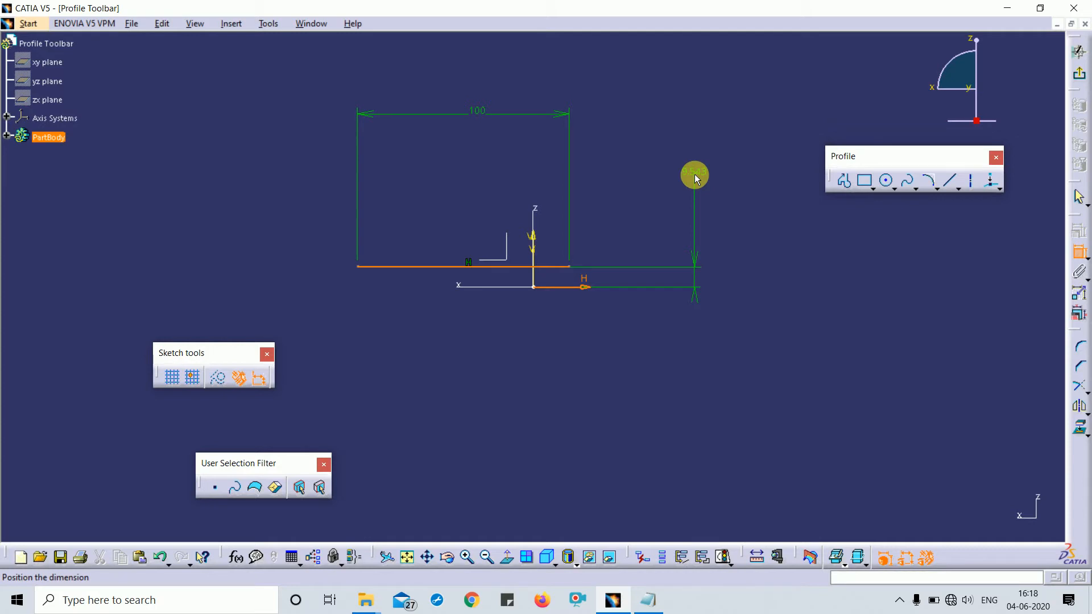
pyautogui.rightClick(694, 174)
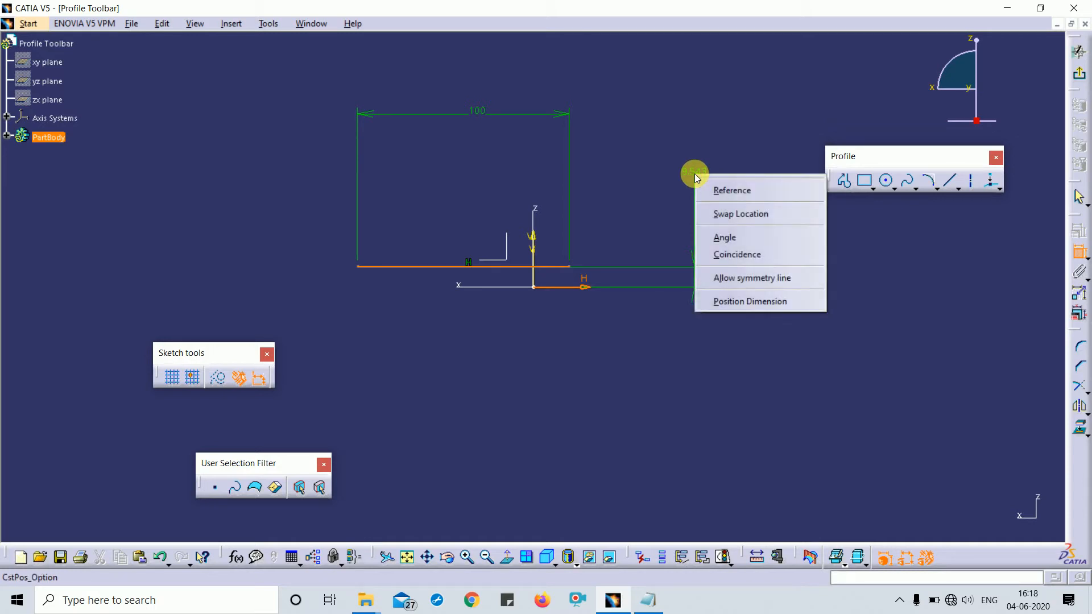
pyautogui.click(763, 255)
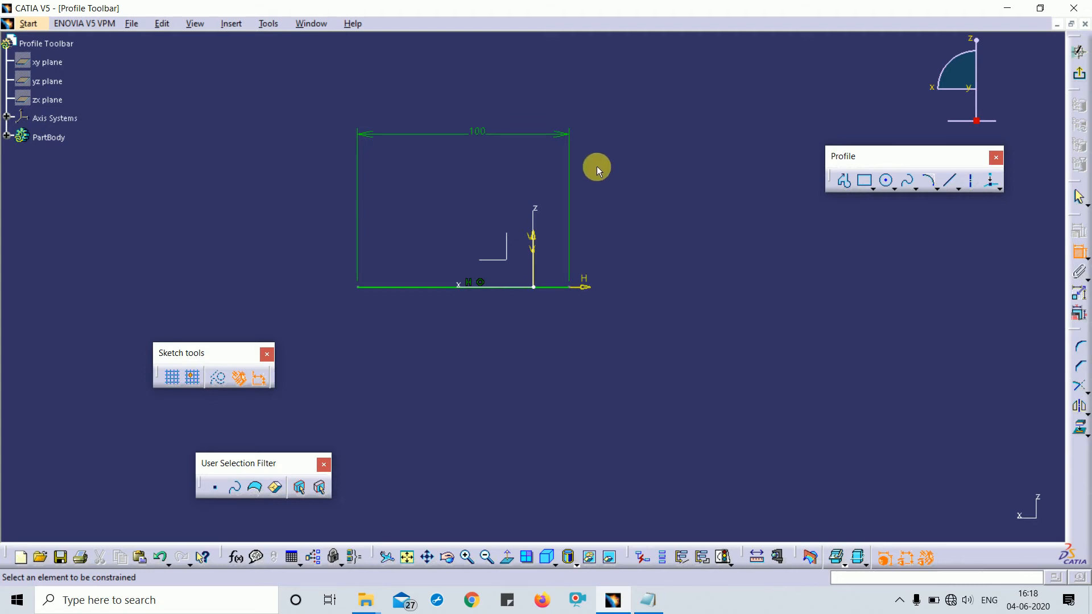
pyautogui.press('Escape')
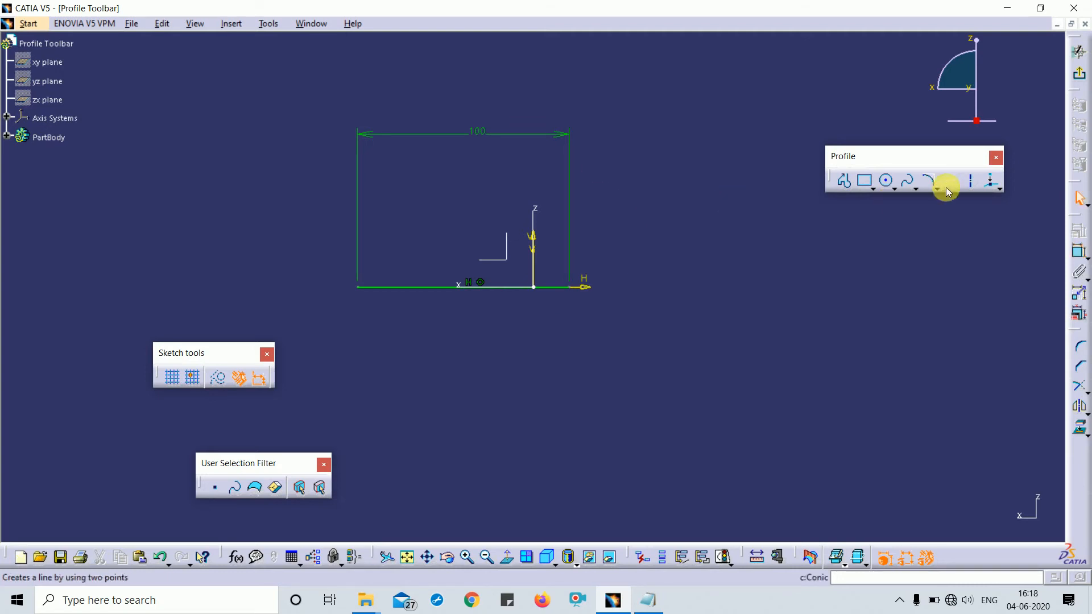
# Constrain the right endpoint of the 100 mm line to be coincident with the vertical axis.
pyautogui.click(539, 221)
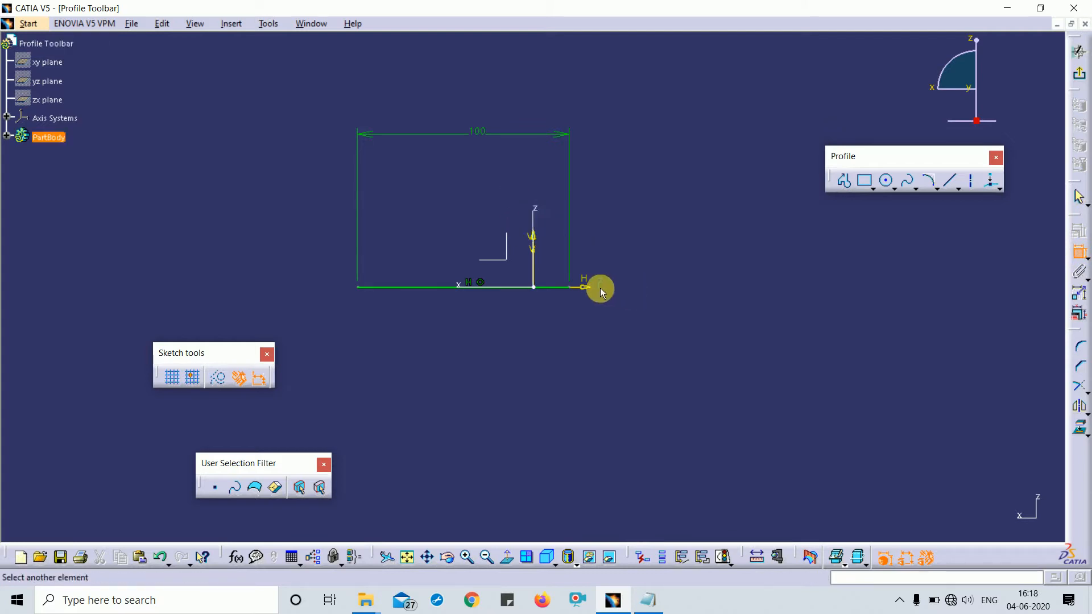
pyautogui.click(571, 283)
pyautogui.rightClick(626, 165)
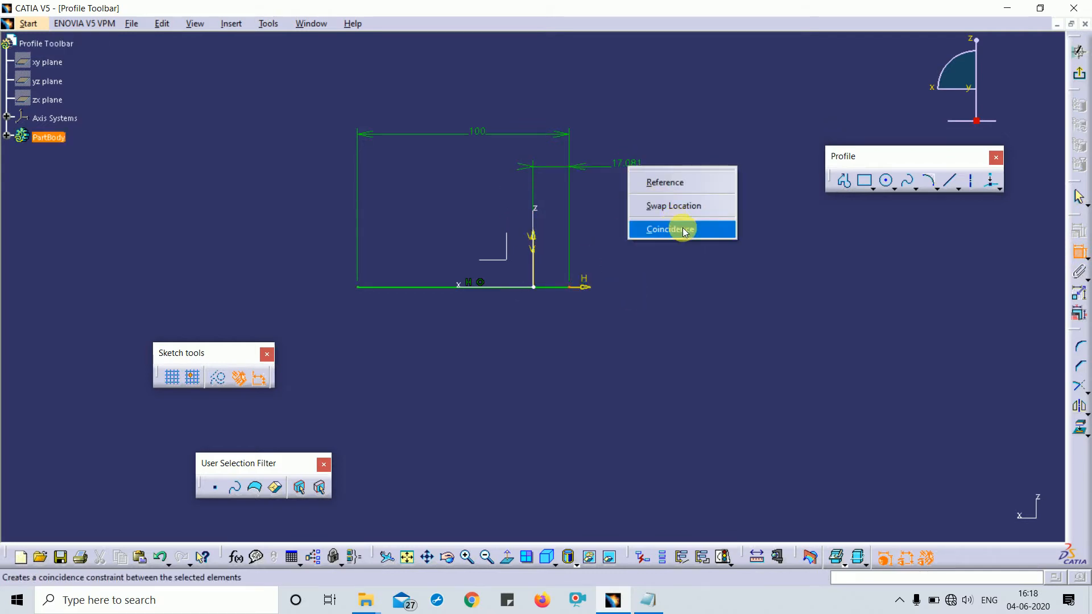
pyautogui.click(682, 227)
# Delete the 100 mm line together with its dimension and constraints from the sketch.
pyautogui.moveTo(575, 74)
pyautogui.mouseDown(button='middle')
pyautogui.moveTo(620, 224)
pyautogui.moveTo(419, 254)
pyautogui.moveTo(521, 255)
pyautogui.moveTo(561, 86)
pyautogui.moveTo(514, 160)
pyautogui.mouseUp(button='middle')
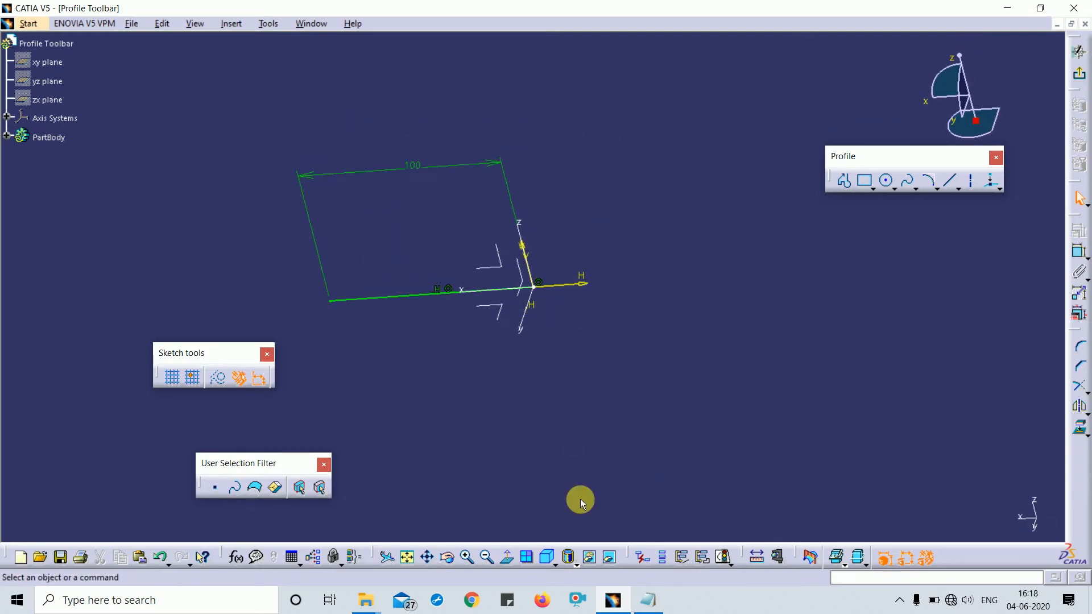
pyautogui.moveTo(281, 102); pyautogui.dragTo(694, 392)
pyautogui.click(694, 393)
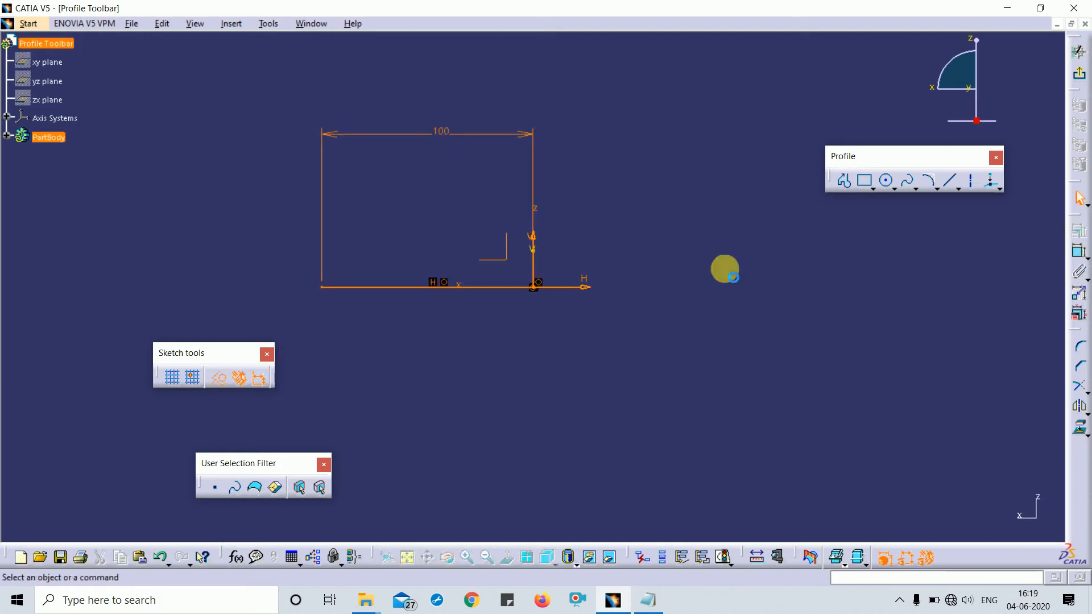
pyautogui.moveTo(263, 78); pyautogui.dragTo(653, 355)
pyautogui.press('Delete')
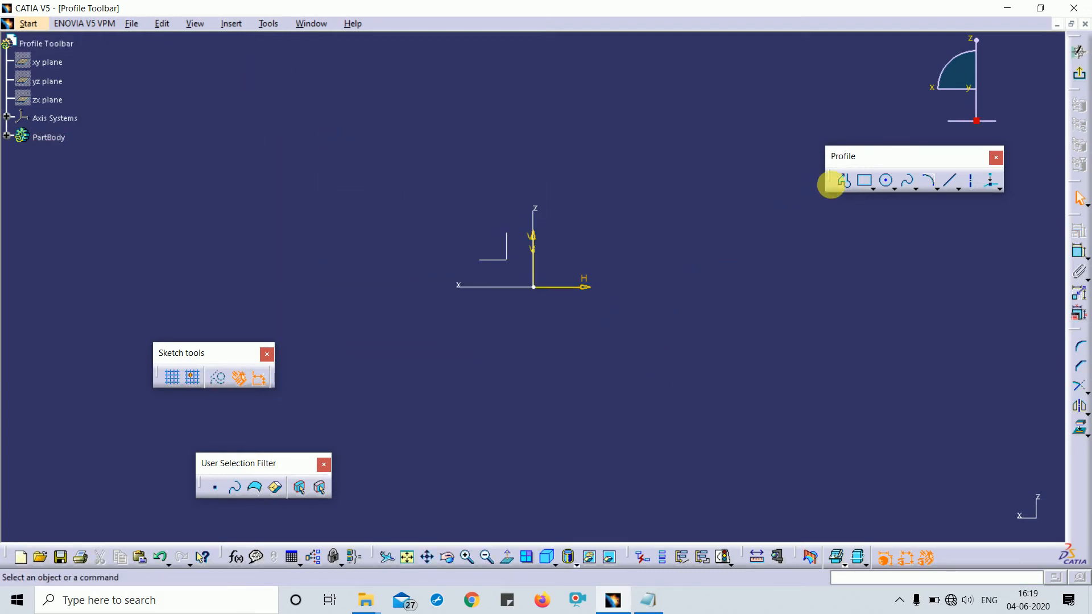
# Detach the Predefined Profile toolbar from the rectangle tools and place it as a floating toolbar just below the Profile toolbar.
pyautogui.click(873, 190)
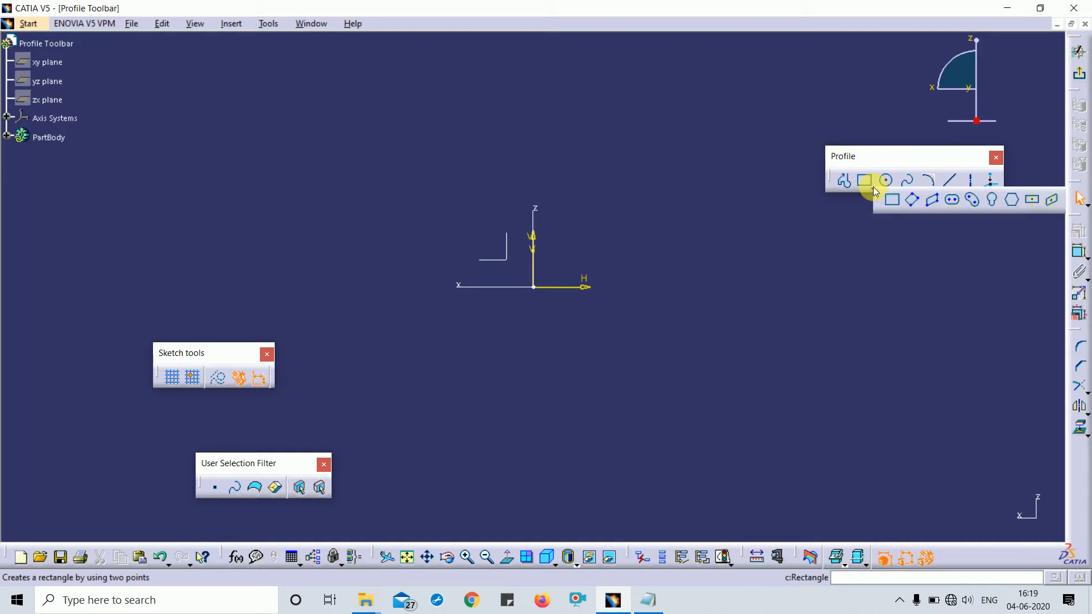
pyautogui.moveTo(874, 202); pyautogui.dragTo(804, 248)
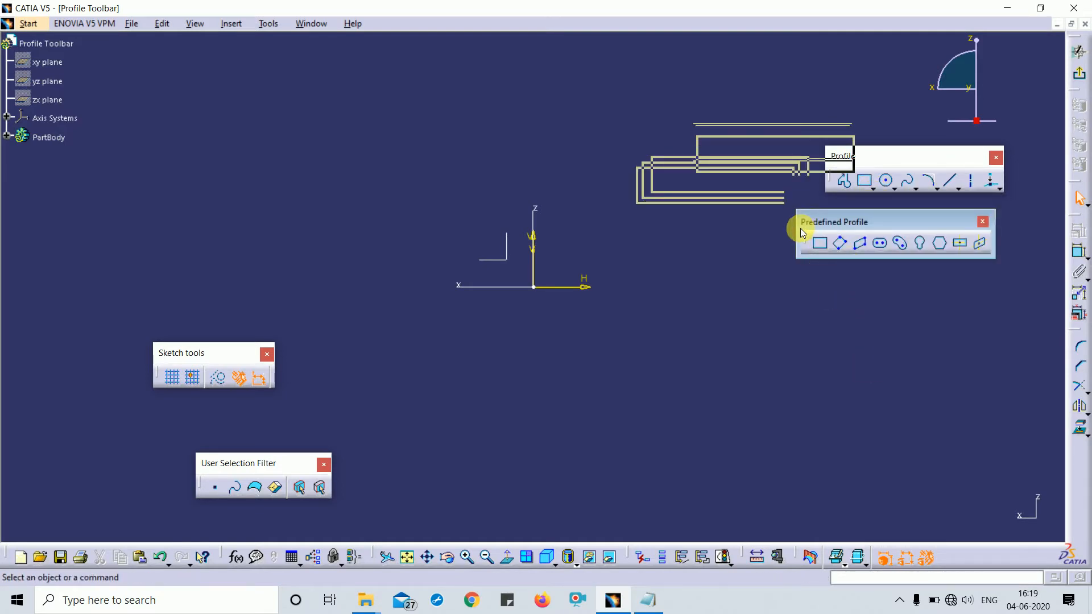
pyautogui.moveTo(897, 227); pyautogui.dragTo(896, 250)
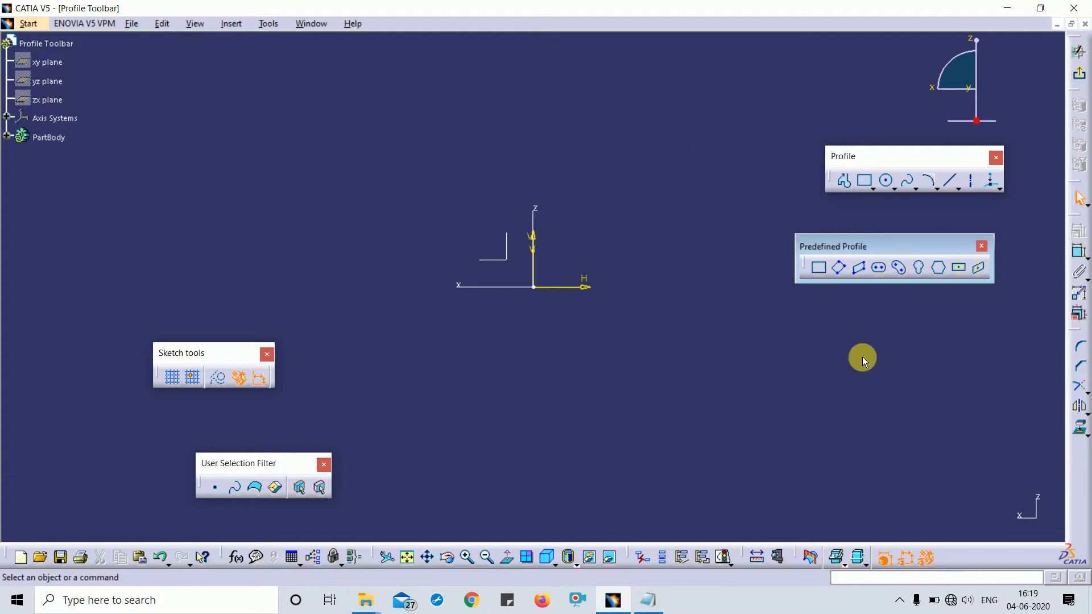
# Sketch a two-point rectangle about 156 mm wide and 60 mm high enclosing the sketch origin.
pyautogui.click(822, 270)
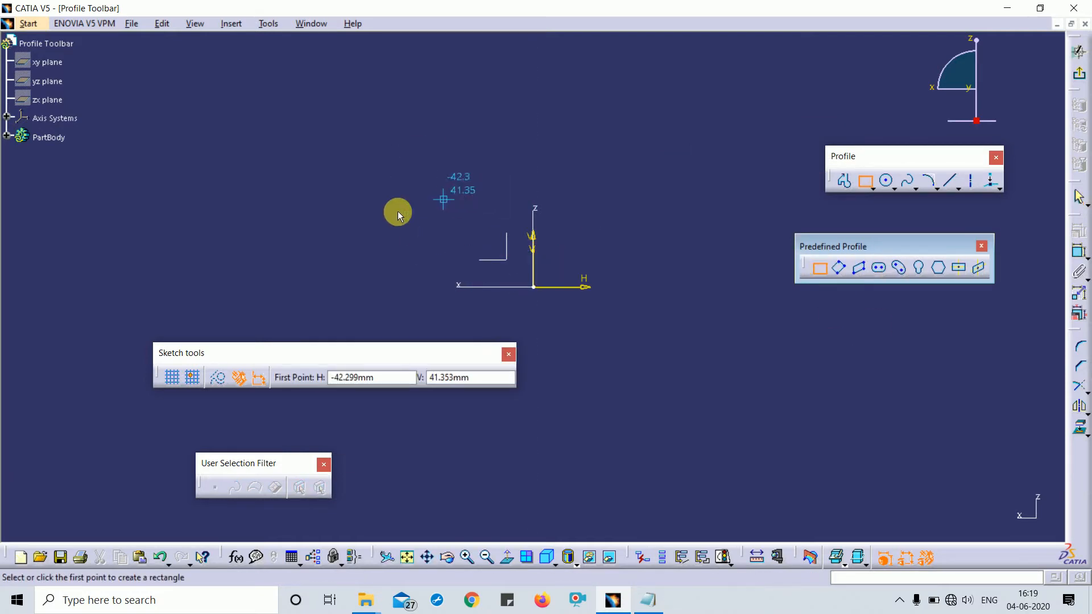
pyautogui.click(385, 176)
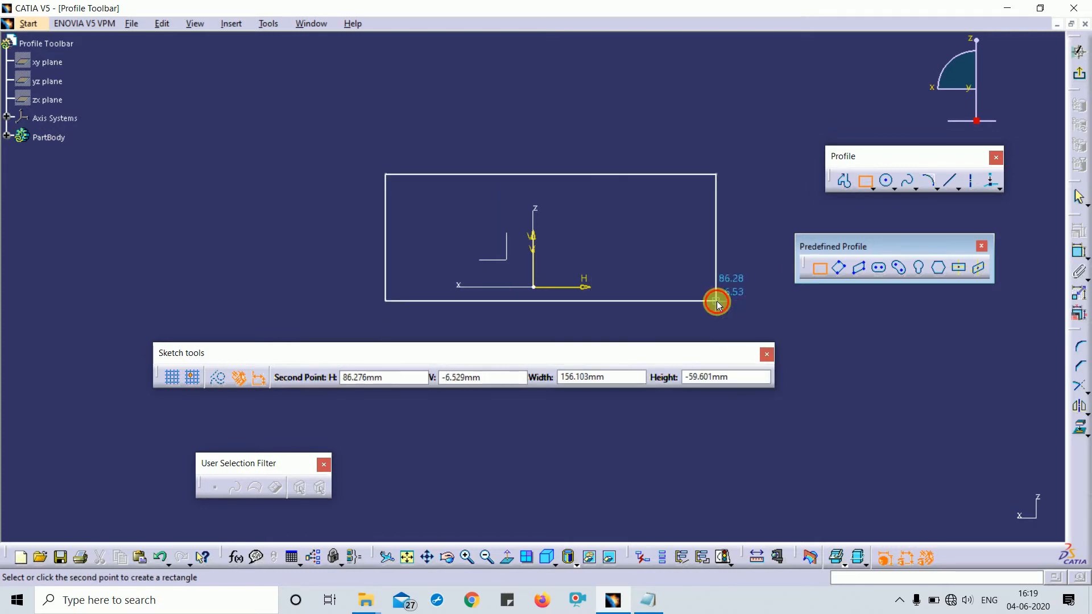
pyautogui.click(716, 302)
pyautogui.click(514, 72)
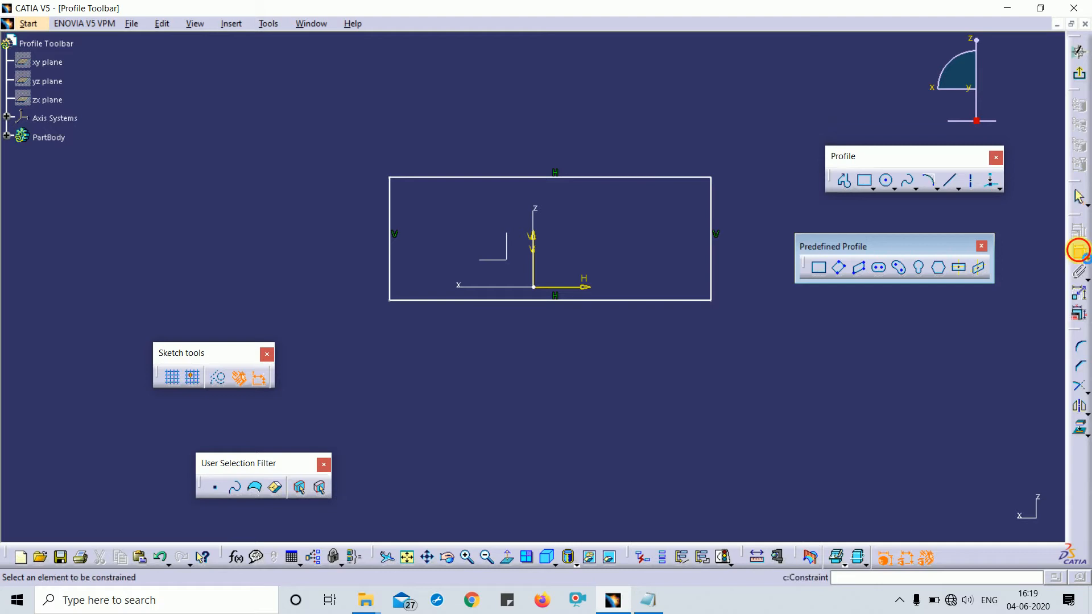
# Dimension the rectangle's width and height with the Constraint tool, placing the height dimension outside its right edge.
pyautogui.click(563, 297)
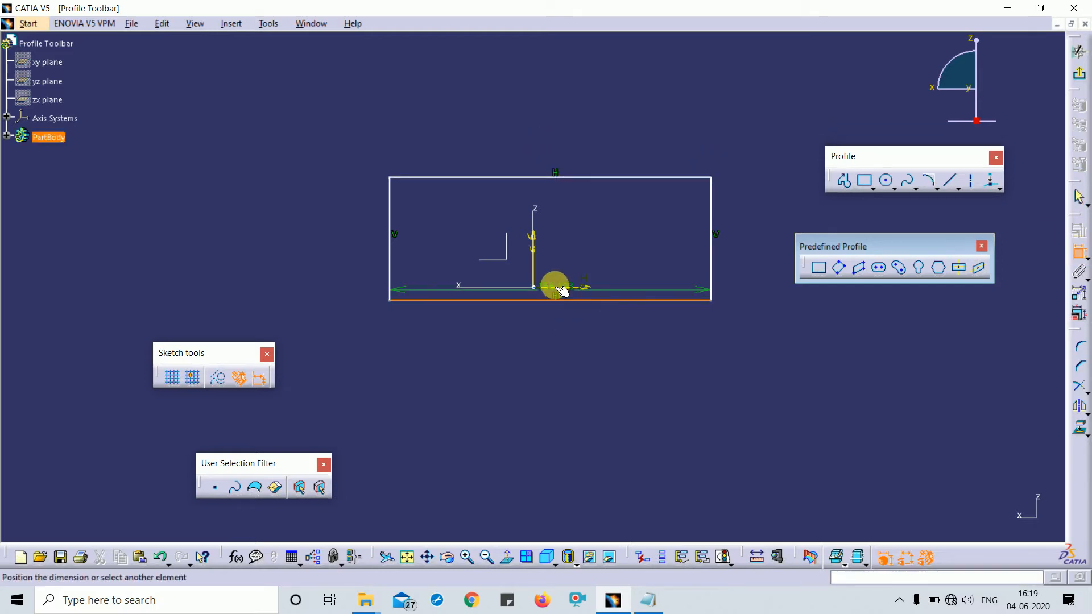
pyautogui.click(560, 287)
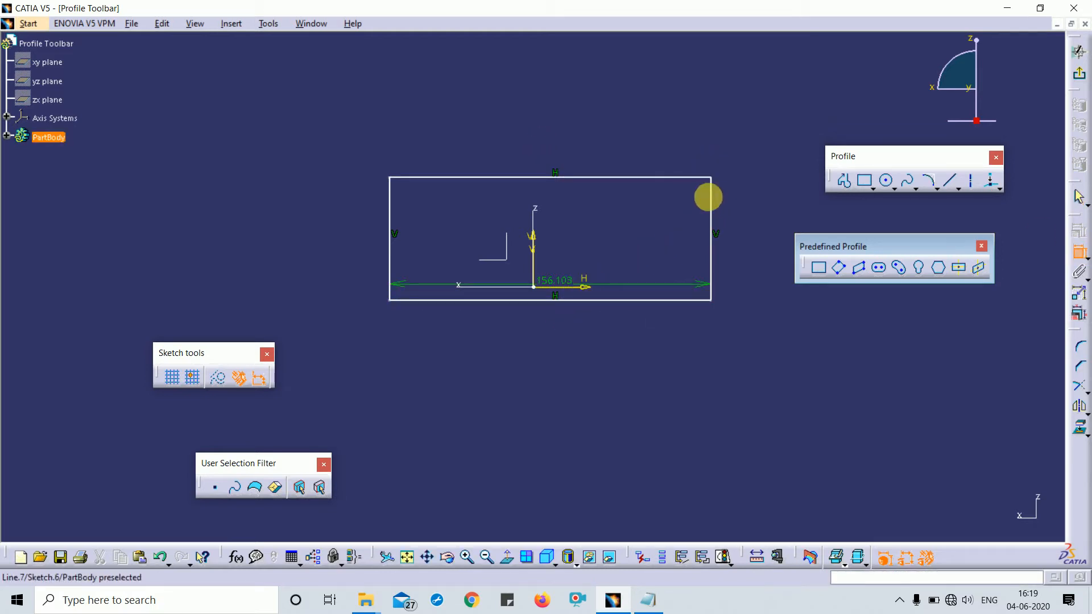
pyautogui.click(712, 194)
pyautogui.click(768, 188)
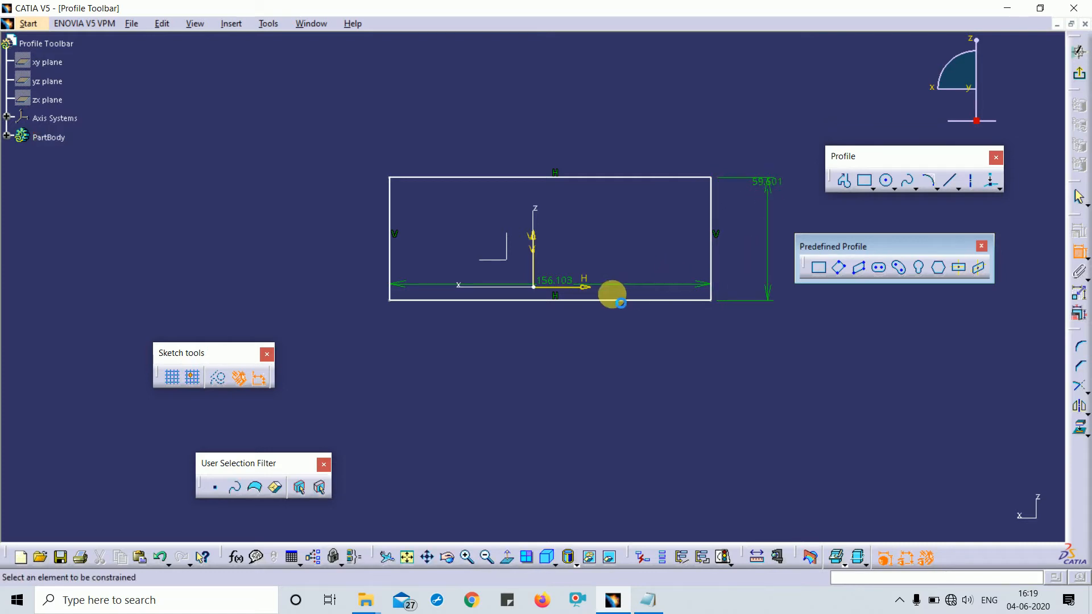
# Constrain the rectangle's bottom edge to be coincident with the H axis.
pyautogui.click(589, 300)
pyautogui.click(559, 287)
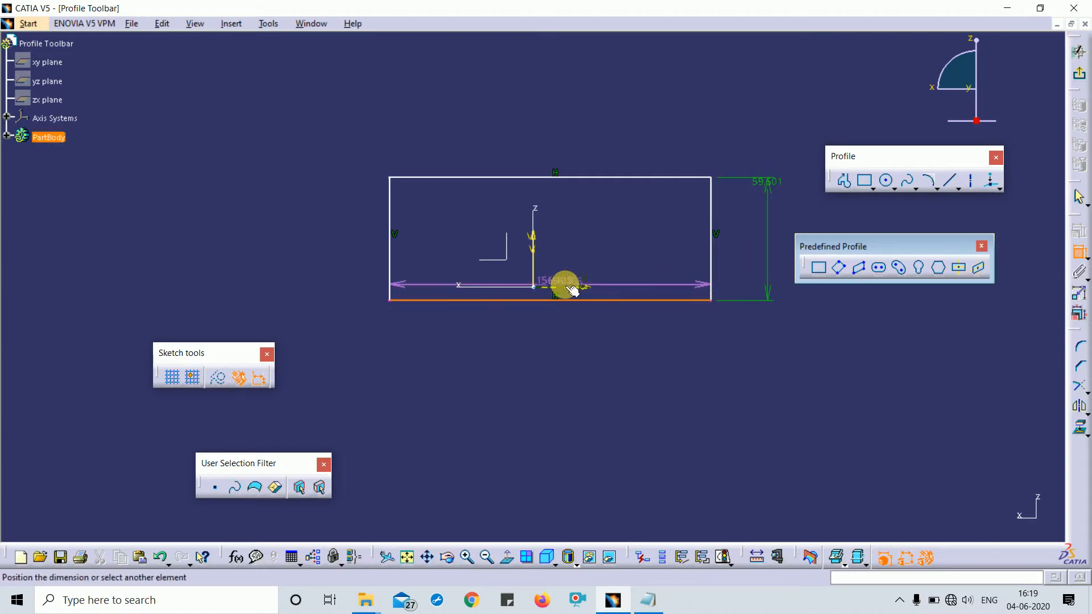
pyautogui.rightClick(669, 223)
pyautogui.click(733, 305)
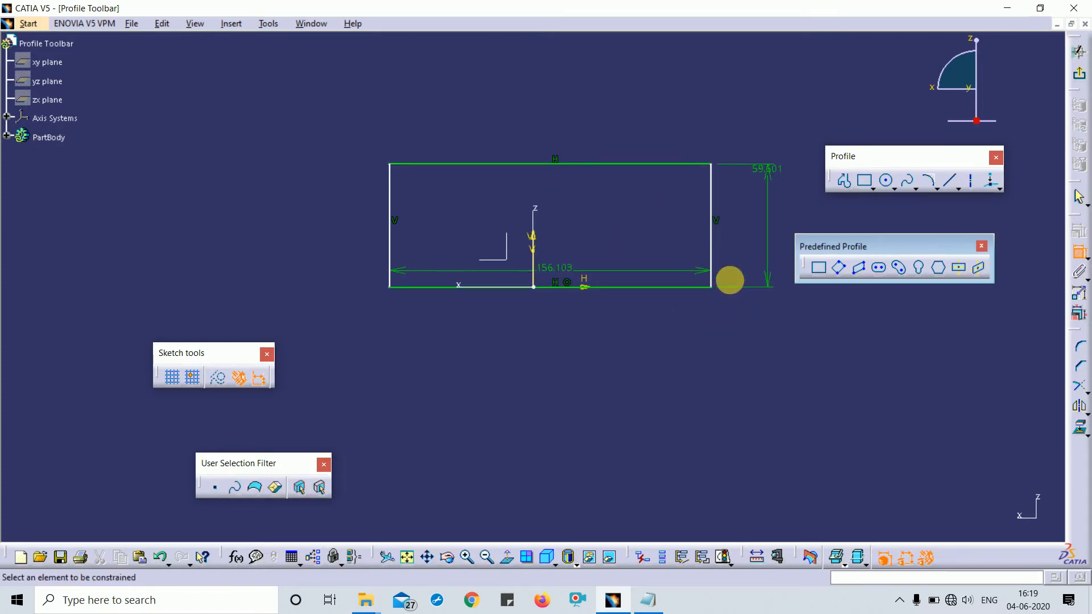
# Constrain the rectangle's right edge to be coincident with the V axis.
pyautogui.click(711, 210)
pyautogui.click(539, 232)
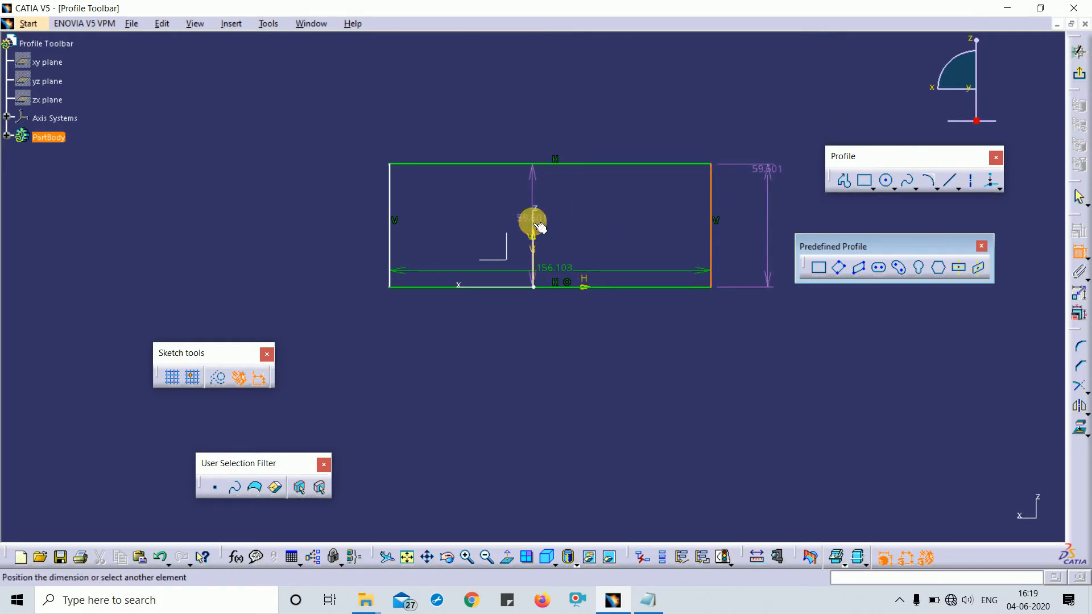
pyautogui.rightClick(630, 202)
pyautogui.click(694, 307)
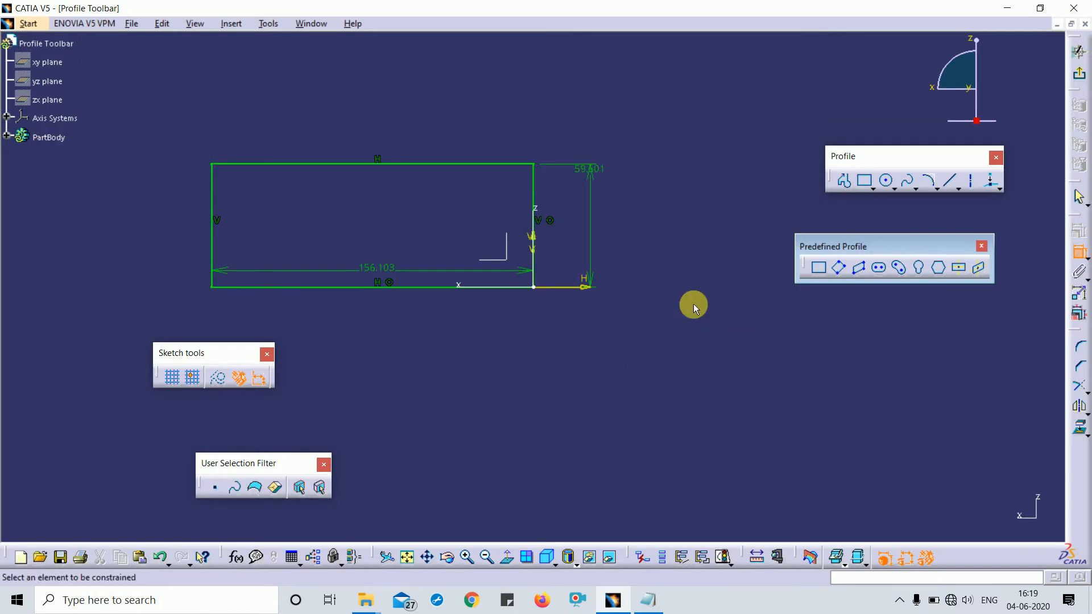
# Reposition the width dimension below the rectangle and move the height value to about the middle of its dimension line.
pyautogui.moveTo(415, 272); pyautogui.dragTo(427, 355)
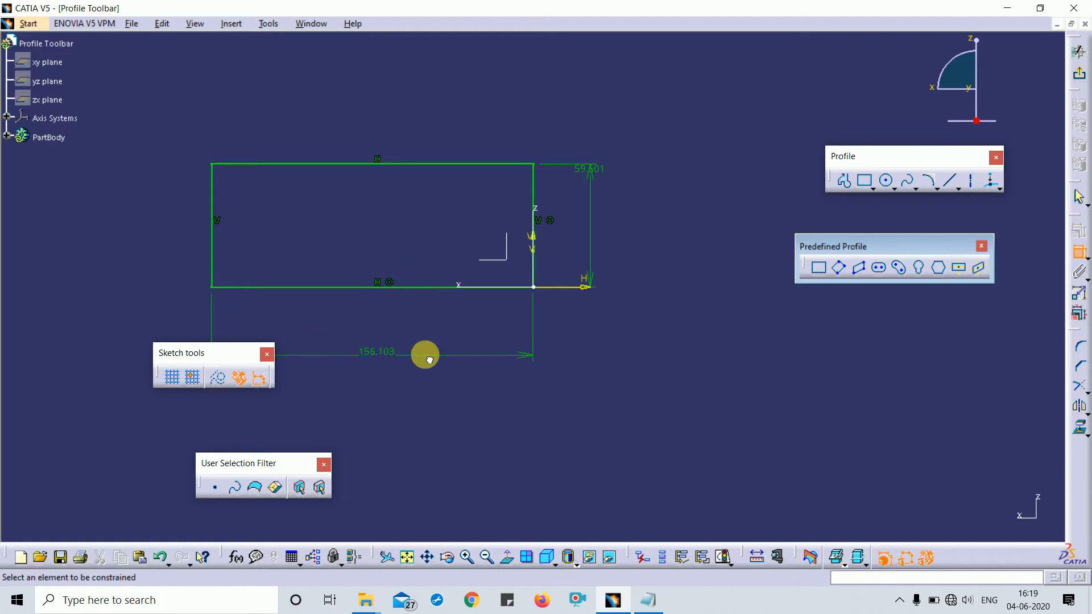
pyautogui.moveTo(590, 171); pyautogui.dragTo(595, 219)
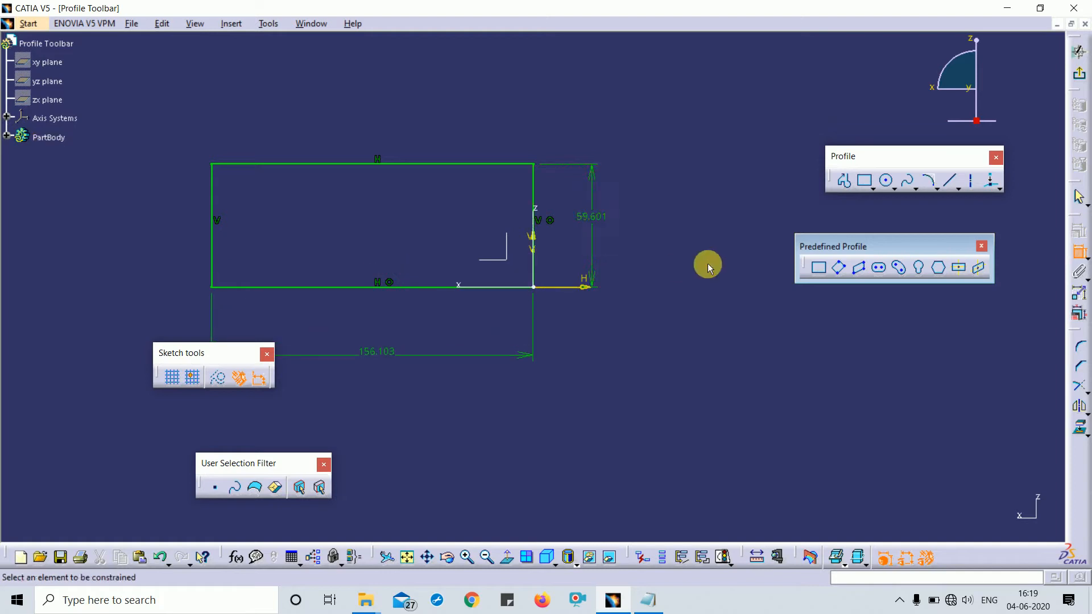
pyautogui.moveTo(728, 289); pyautogui.dragTo(726, 302, button='middle')
# Delete the constrained rectangle together with its dimensions and constraints.
pyautogui.moveTo(292, 155); pyautogui.dragTo(607, 418)
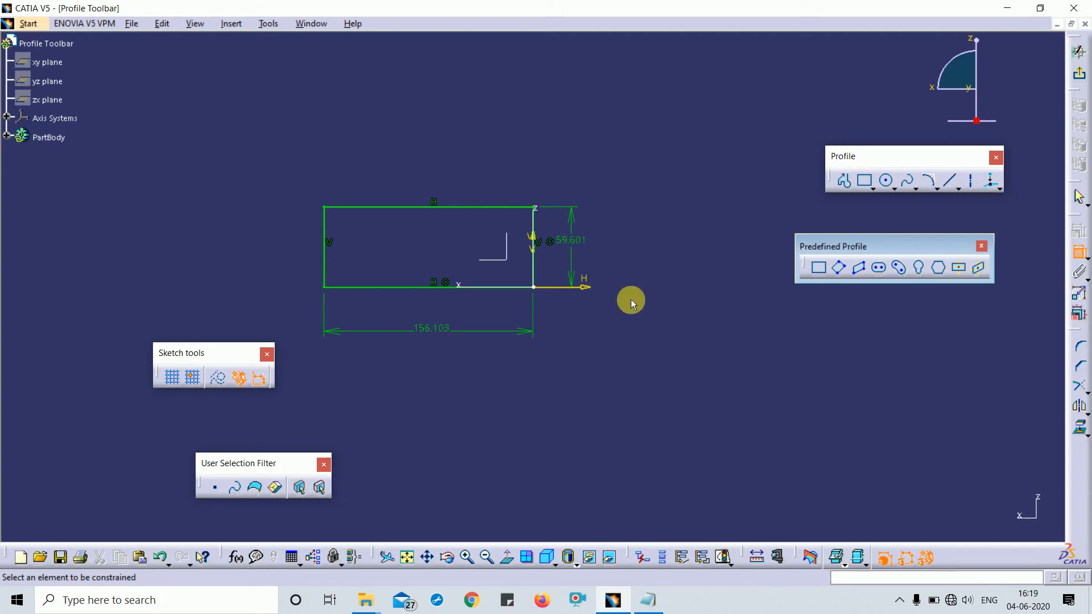
pyautogui.press('Escape')
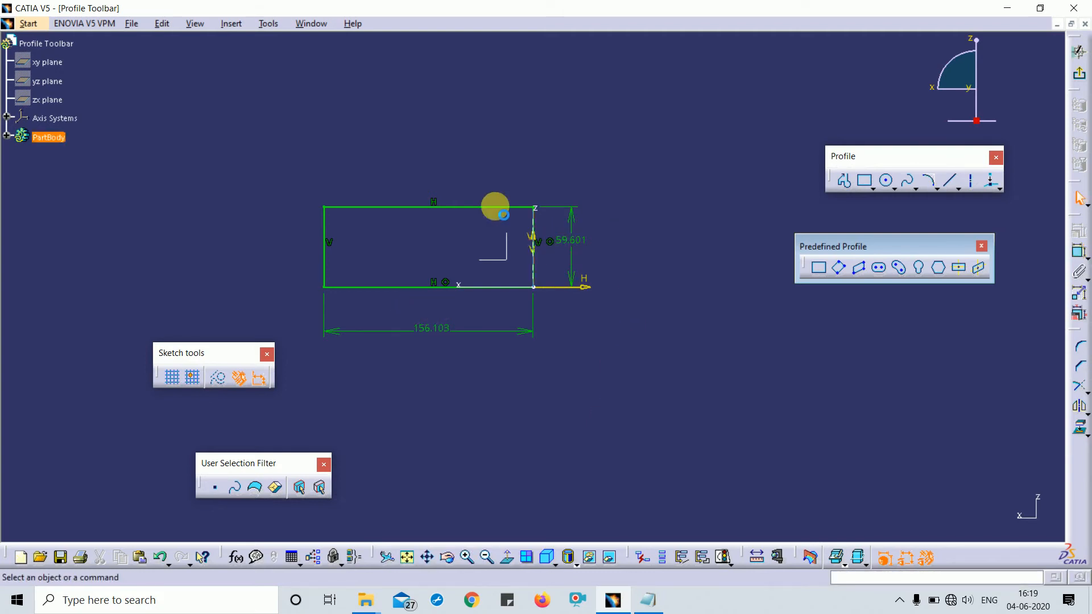
pyautogui.moveTo(257, 155)
pyautogui.mouseDown()
pyautogui.moveTo(637, 335)
pyautogui.moveTo(738, 404)
pyautogui.mouseUp()
pyautogui.press('Delete')
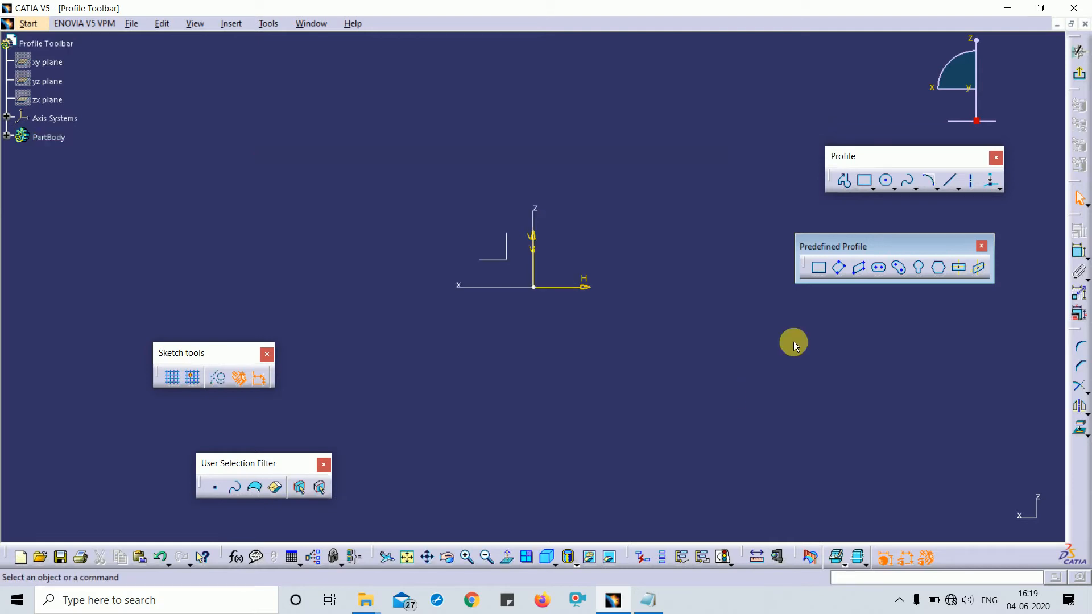
# Sketch an oriented rectangle about 127 mm long, up and left of the origin, and stretch it by its edges into a near-square.
pyautogui.click(821, 269)
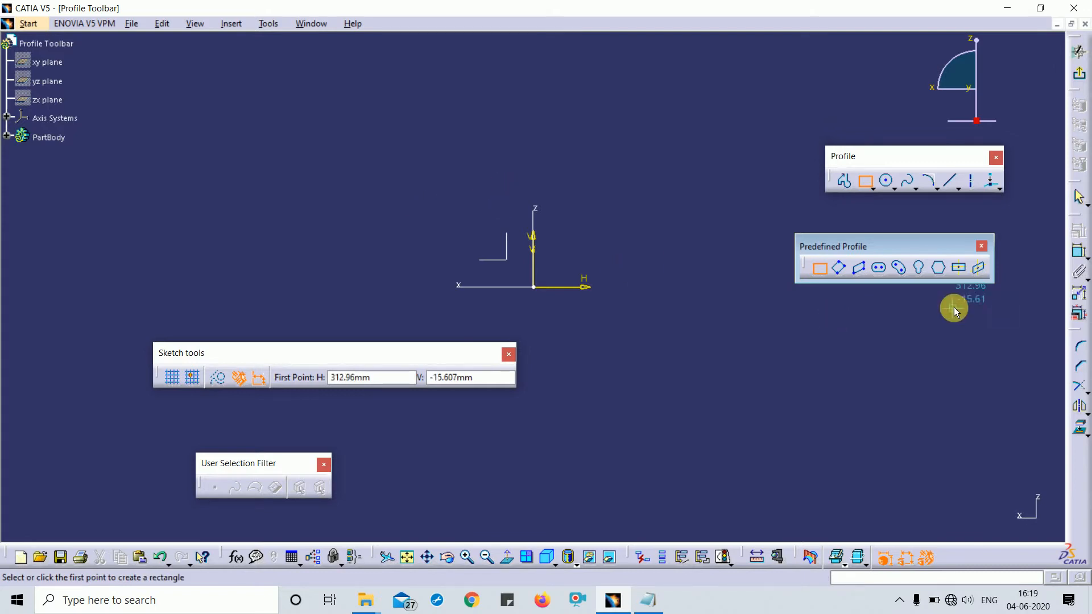
pyautogui.press('Escape')
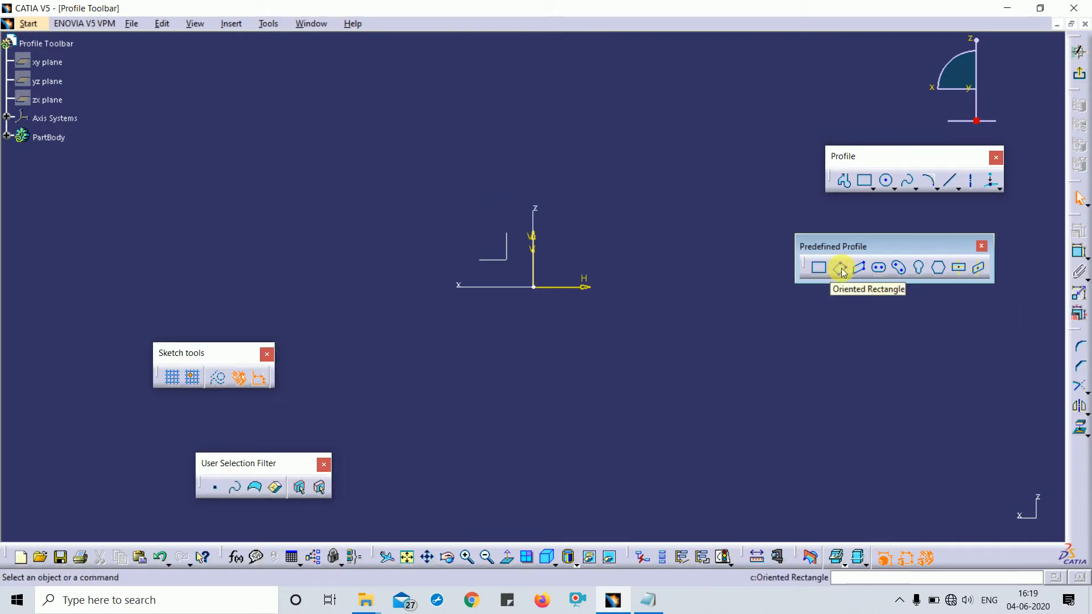
pyautogui.click(841, 268)
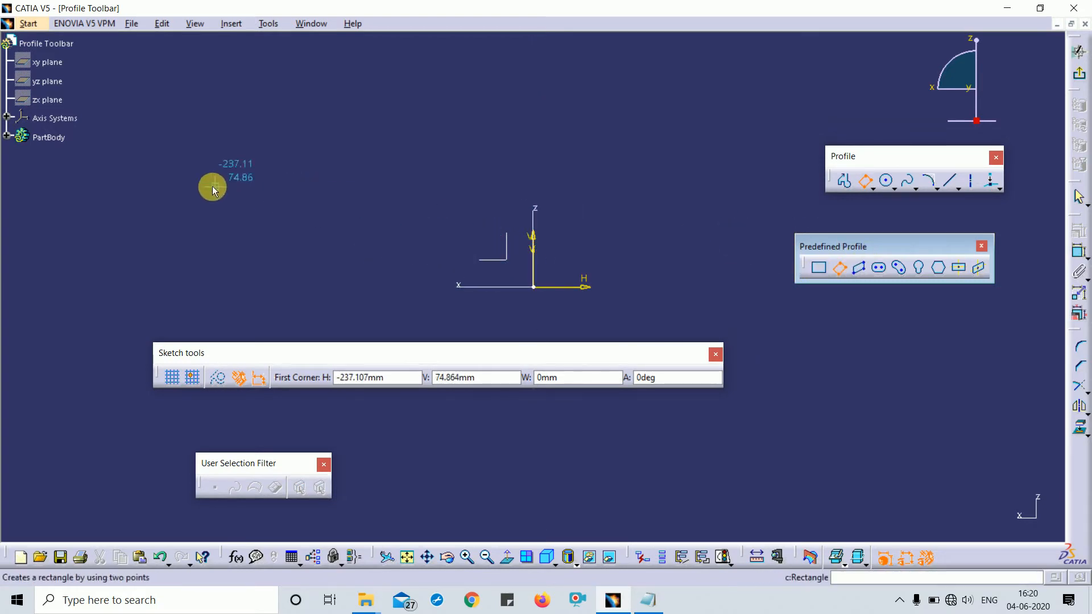
pyautogui.click(239, 197)
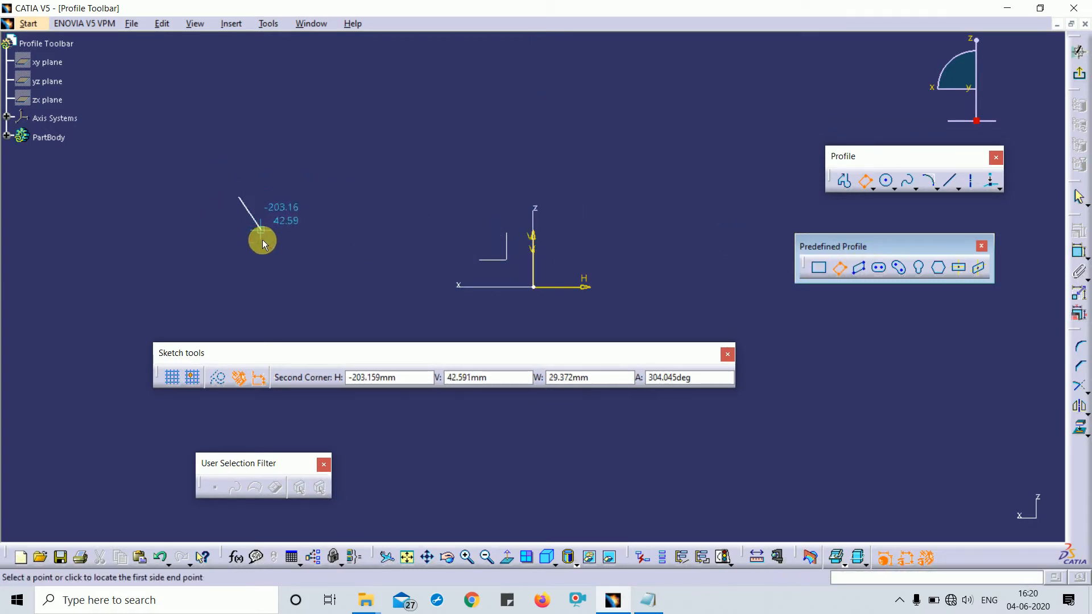
pyautogui.click(289, 254)
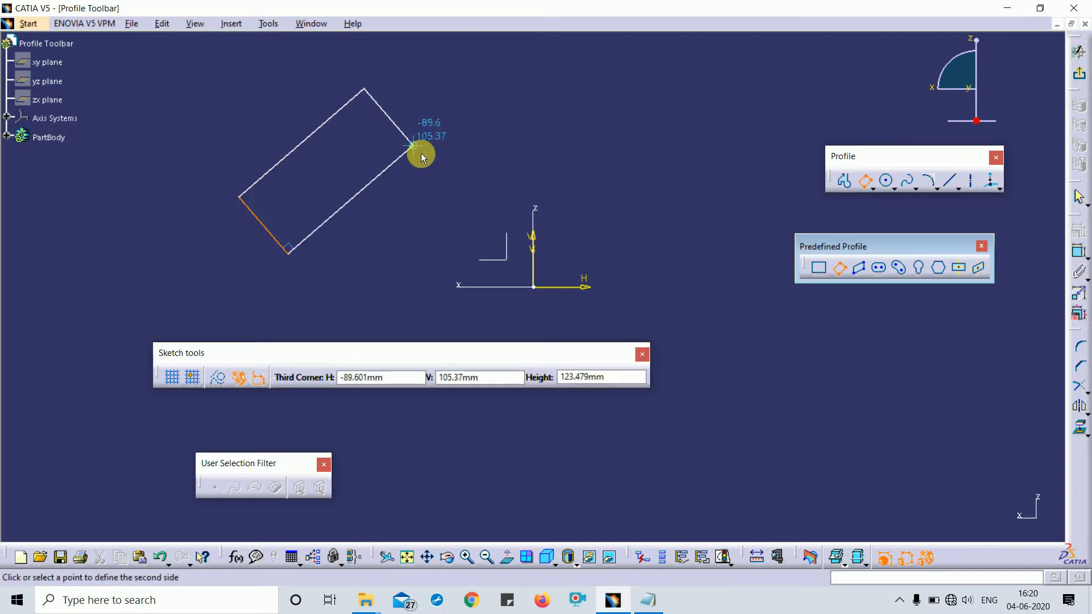
pyautogui.click(374, 93)
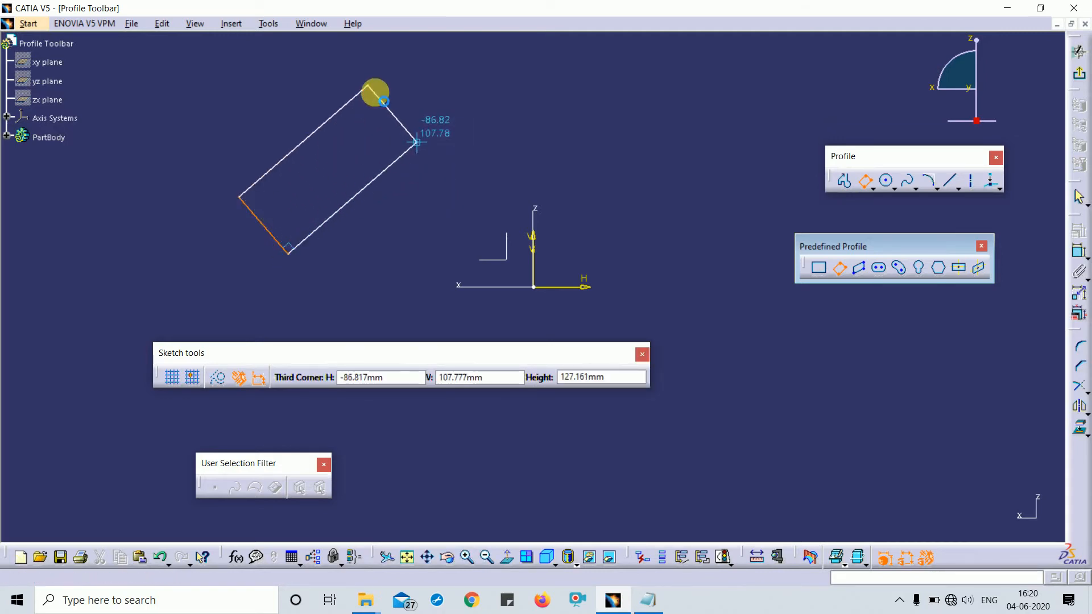
pyautogui.click(562, 186)
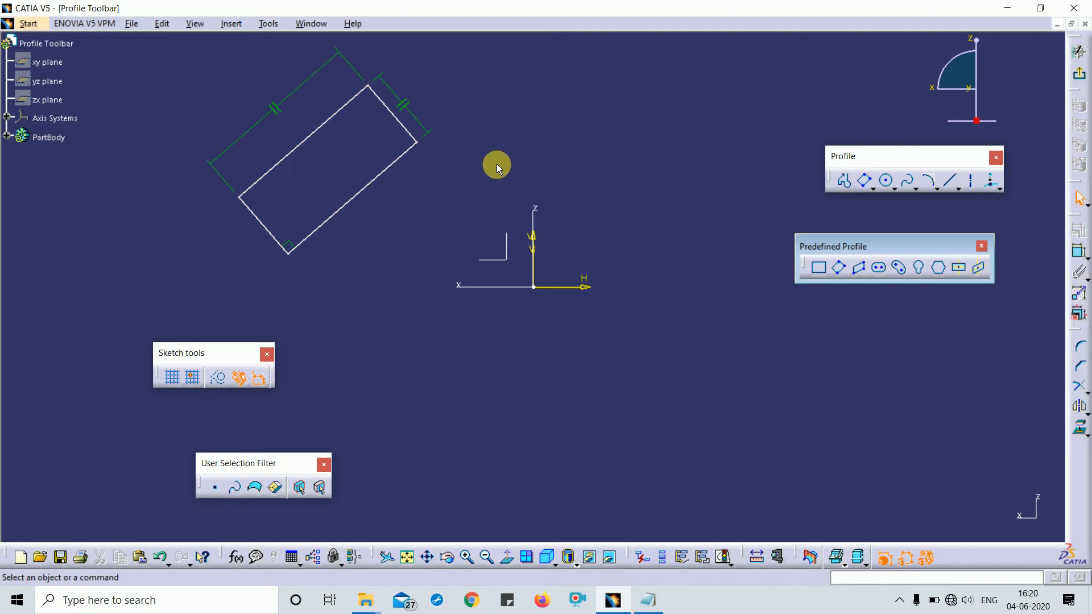
pyautogui.moveTo(454, 134); pyautogui.dragTo(459, 184, button='middle')
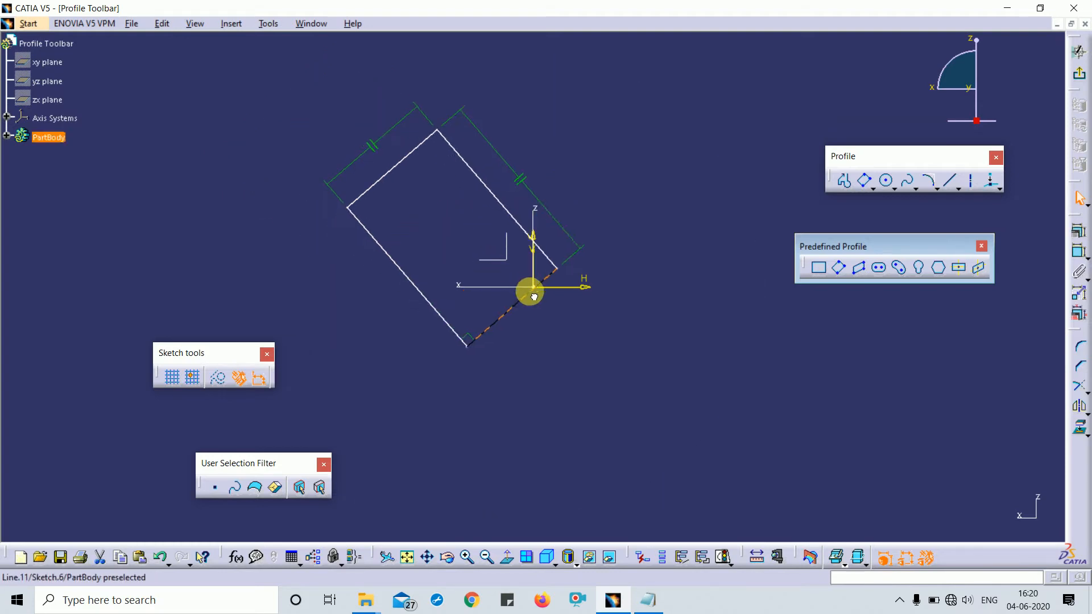
pyautogui.moveTo(444, 206)
pyautogui.mouseDown()
pyautogui.moveTo(398, 161)
pyautogui.moveTo(356, 93)
pyautogui.moveTo(424, 108)
pyautogui.mouseUp()
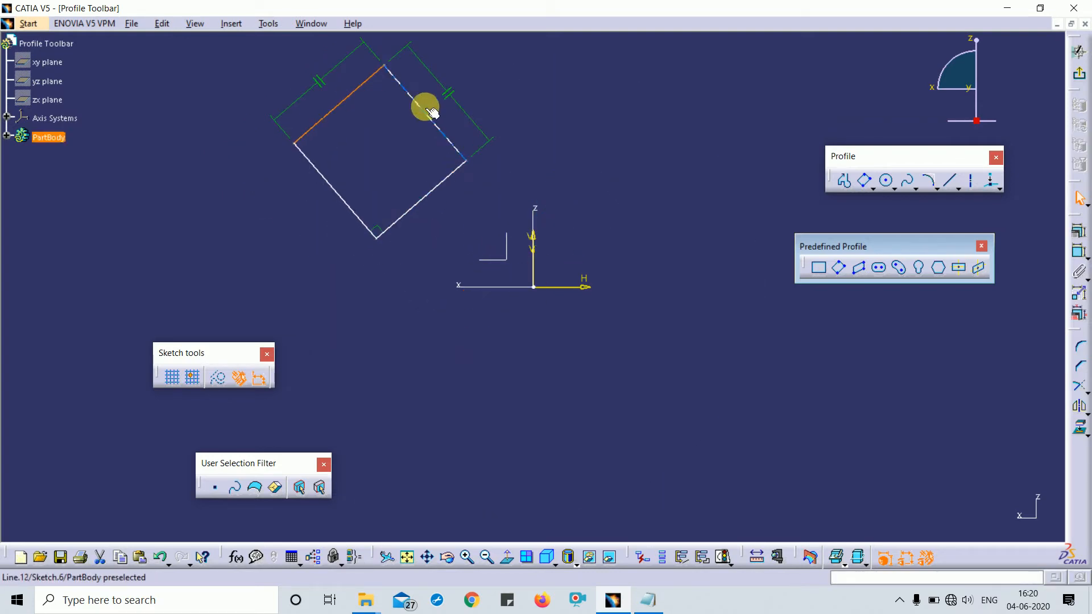
# Sketch a second oriented rectangle up and right of the origin, with its sides parallel to those of the first one.
pyautogui.click(838, 268)
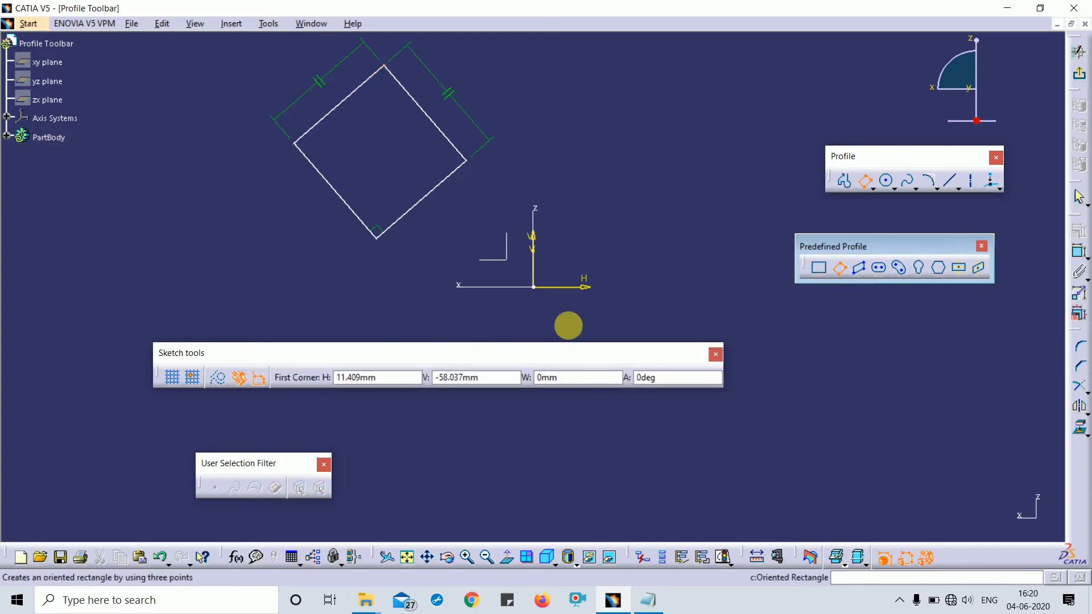
pyautogui.click(636, 175)
pyautogui.click(701, 248)
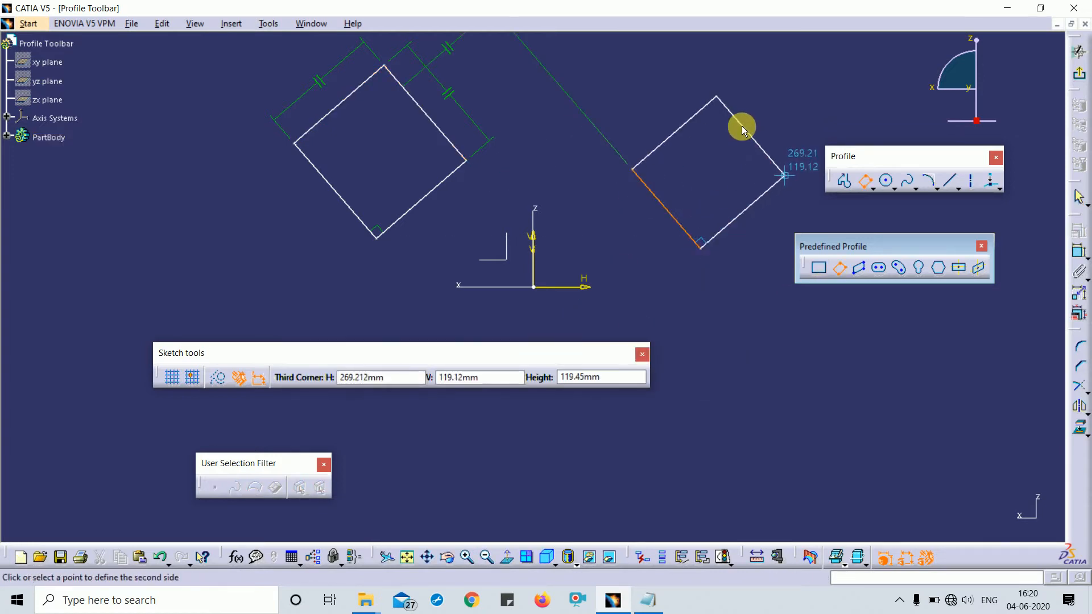
pyautogui.click(810, 152)
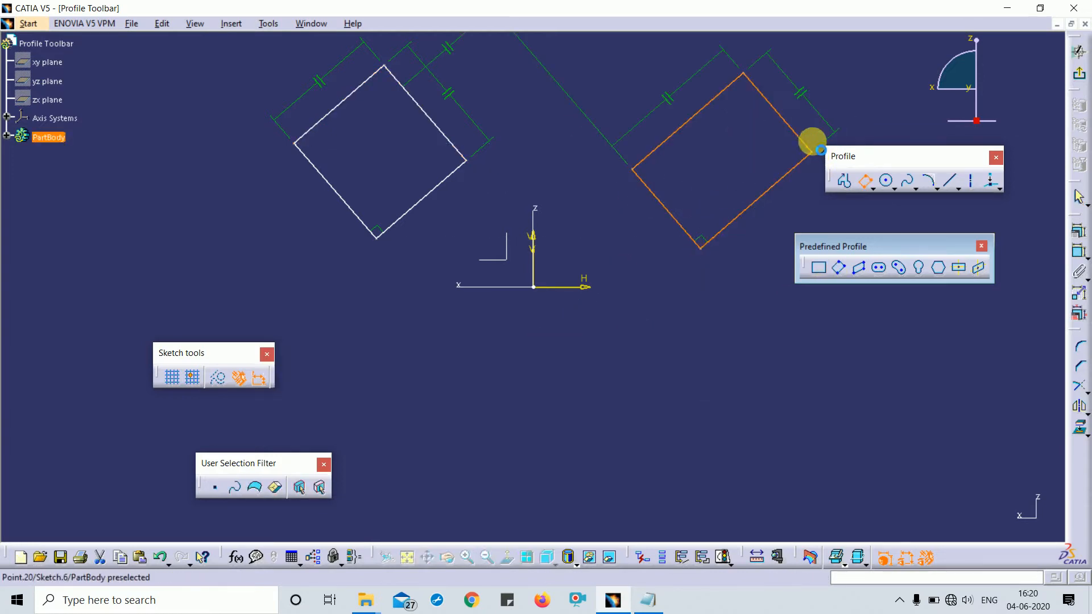
pyautogui.click(567, 187)
# Delete both oriented rectangles and their constraints from the sketch.
pyautogui.moveTo(564, 187); pyautogui.dragTo(583, 264, button='middle')
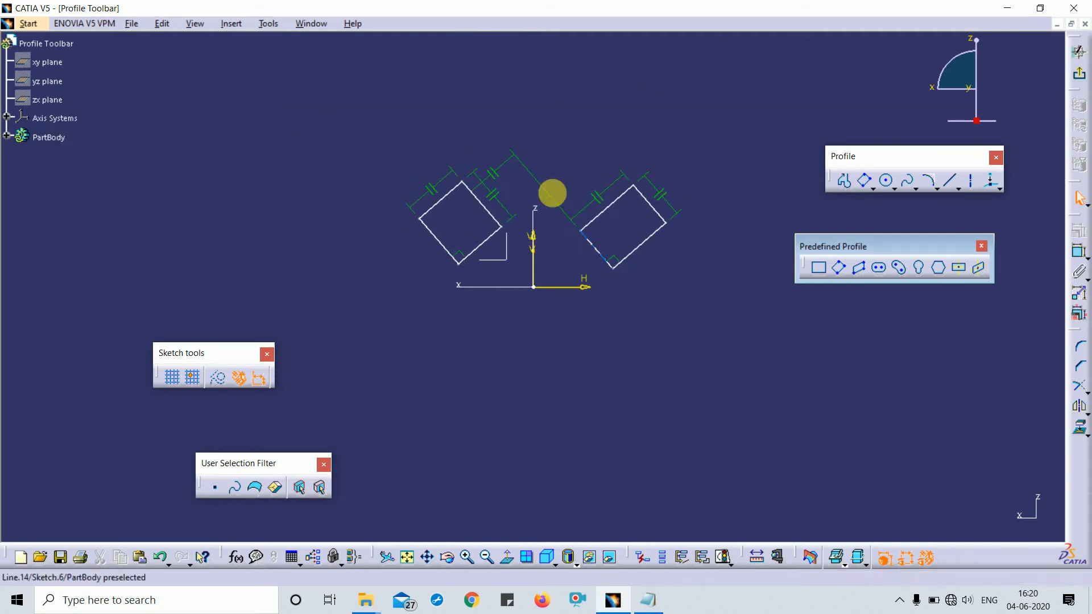
pyautogui.click(520, 157)
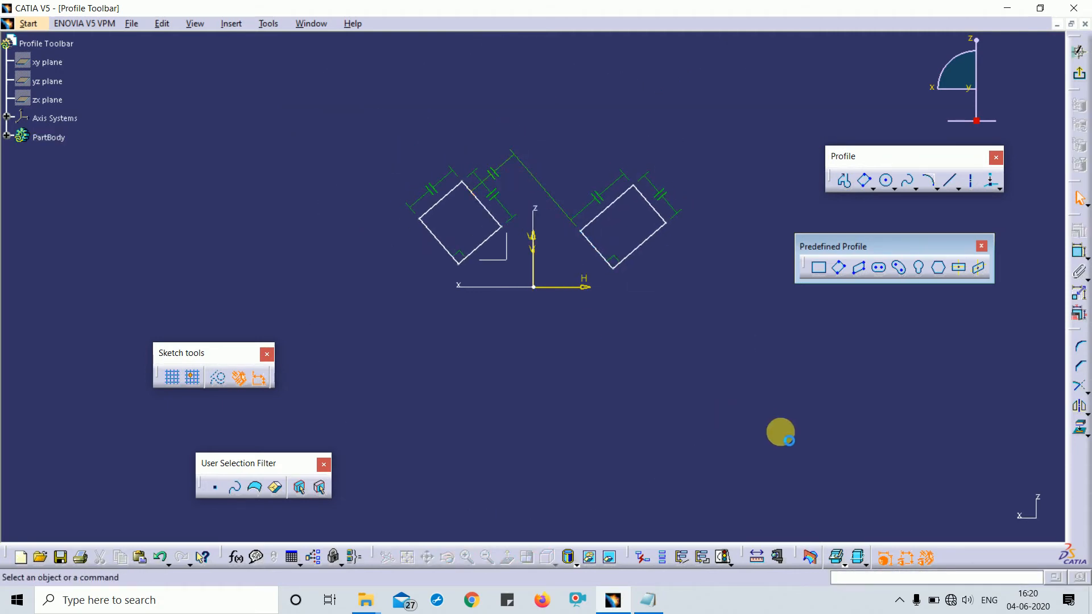
pyautogui.hotkey('ctrl', 'a')
pyautogui.press('Delete')
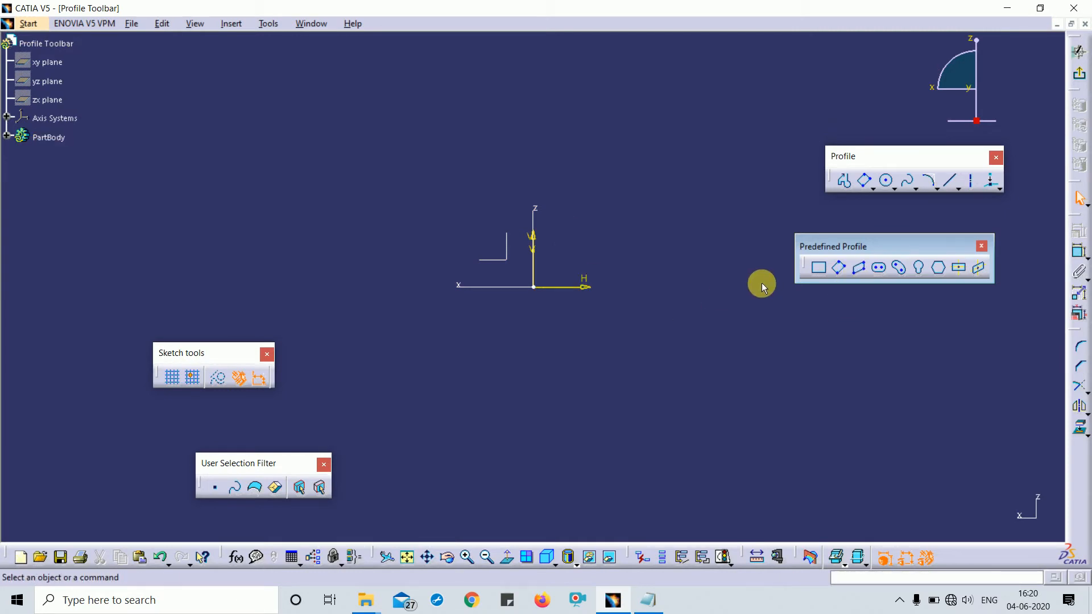
# Sketch a parallelogram about 604 mm wide and 238 mm high around the V axis, with its bottom edge on the H axis.
pyautogui.click(842, 270)
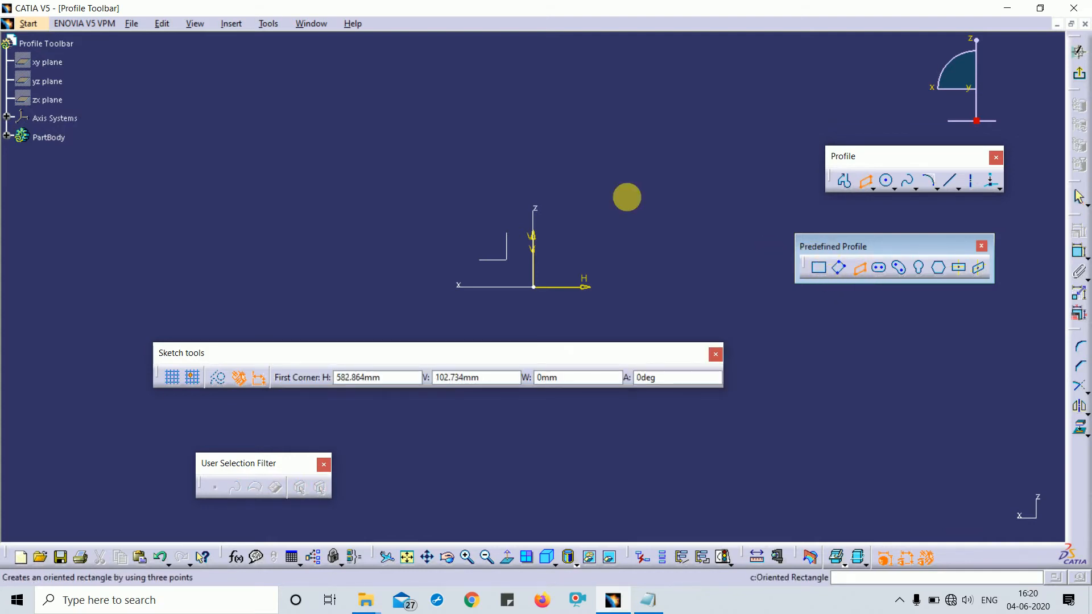
pyautogui.click(439, 181)
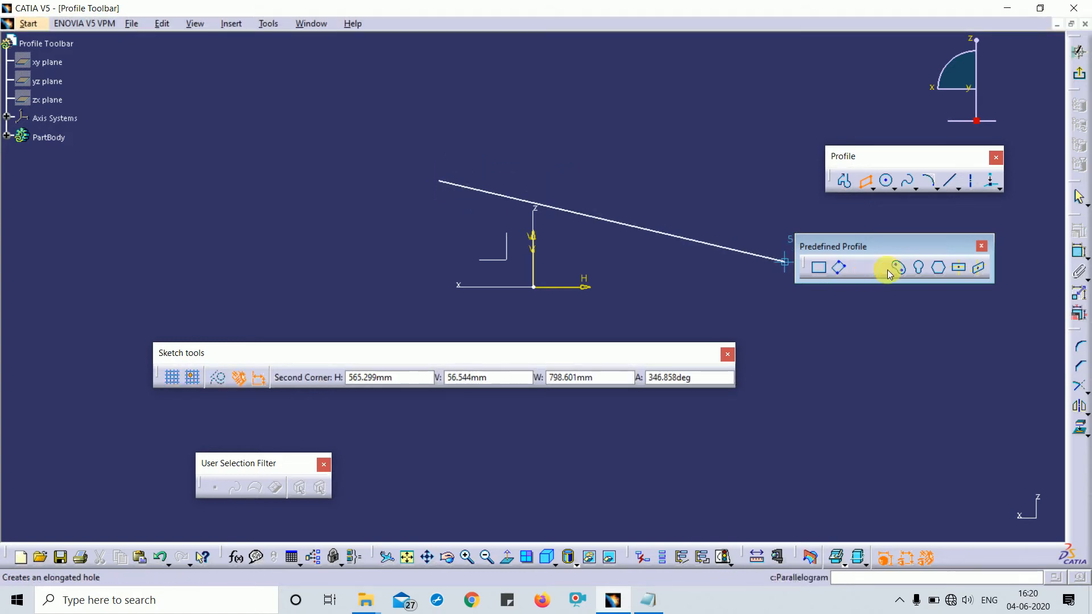
pyautogui.click(454, 286)
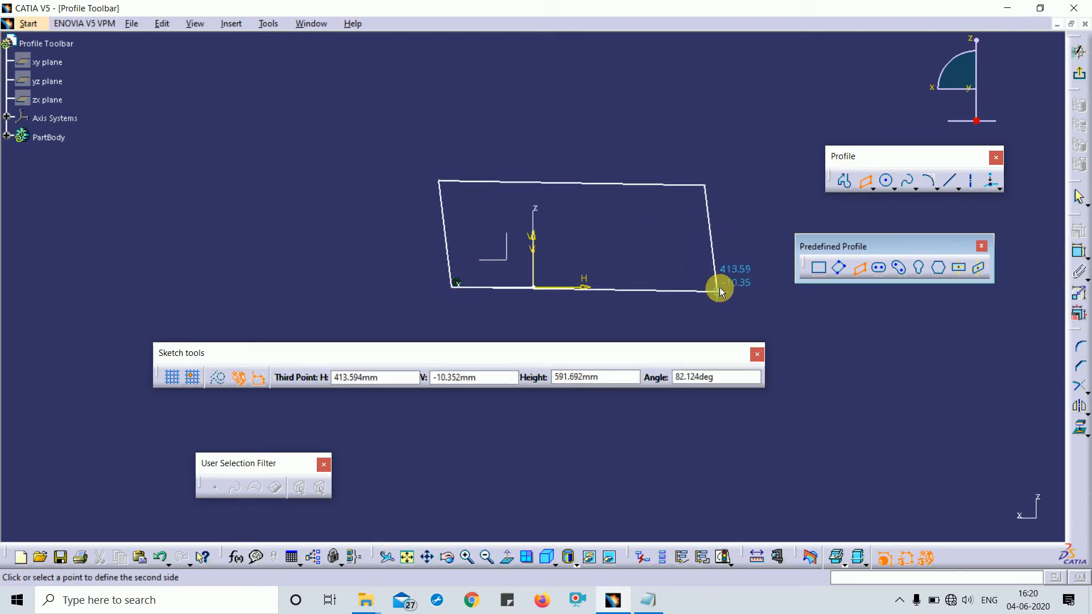
pyautogui.click(719, 289)
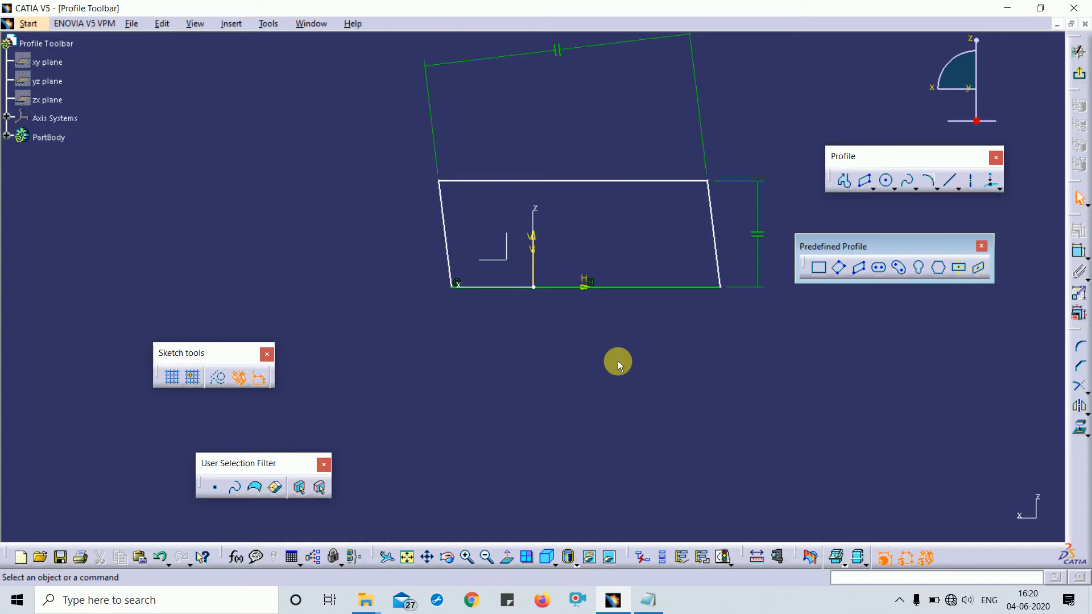
# Dimension the length of the parallelogram's bottom edge with the Constraint tool, placing the dimension below the shape.
pyautogui.click(1078, 251)
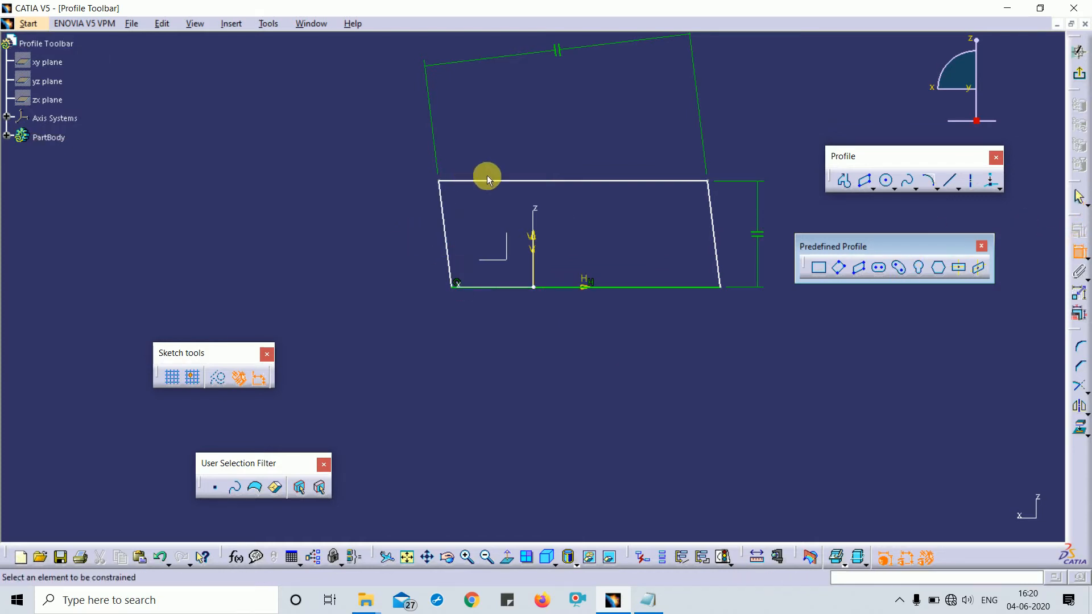
pyautogui.click(510, 286)
pyautogui.click(521, 370)
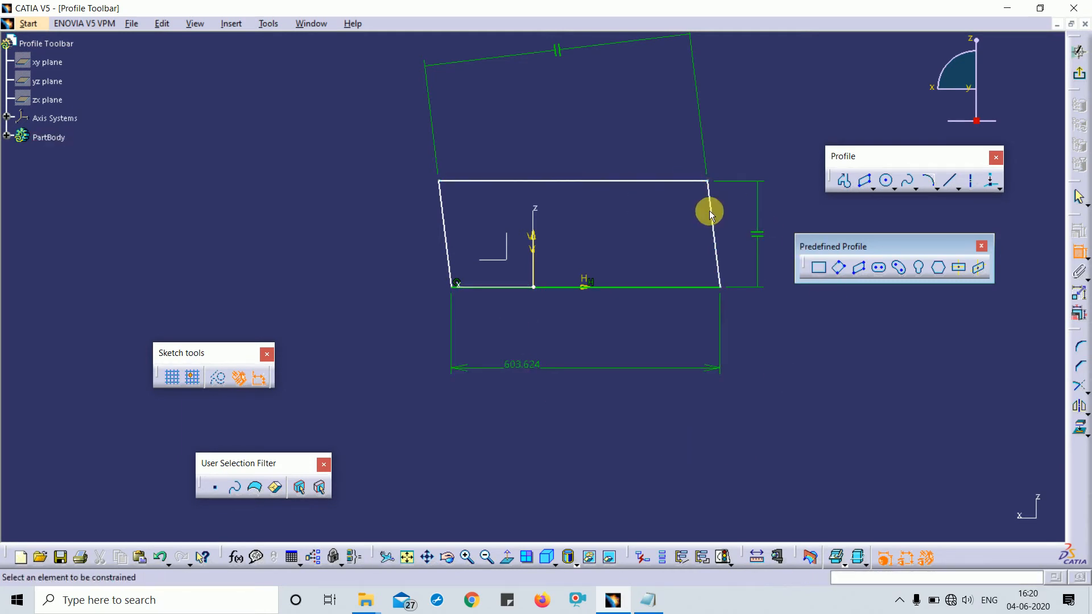
# Try to dimension the parallelogram's height from its top edge to its bottom edge, and delete the redundant top-edge length dimension.
pyautogui.click(682, 181)
pyautogui.click(689, 287)
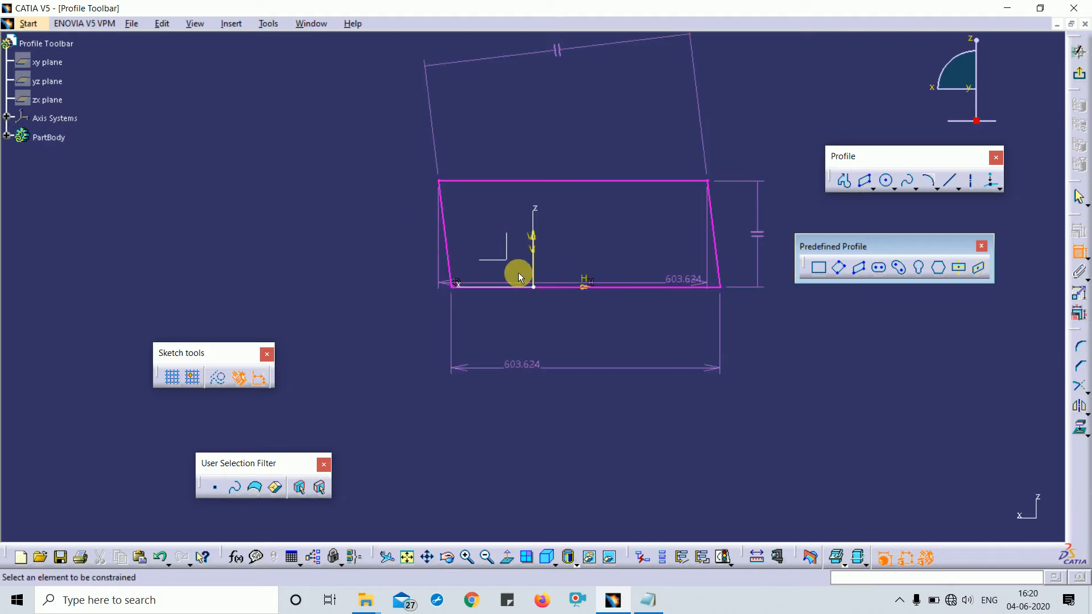
pyautogui.press('Escape')
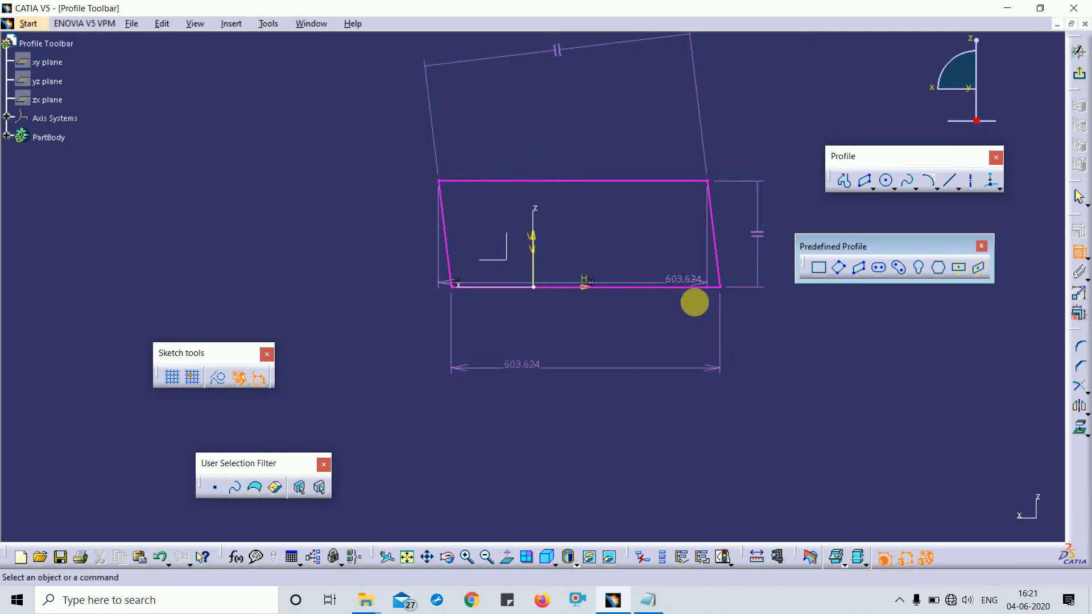
pyautogui.click(686, 280)
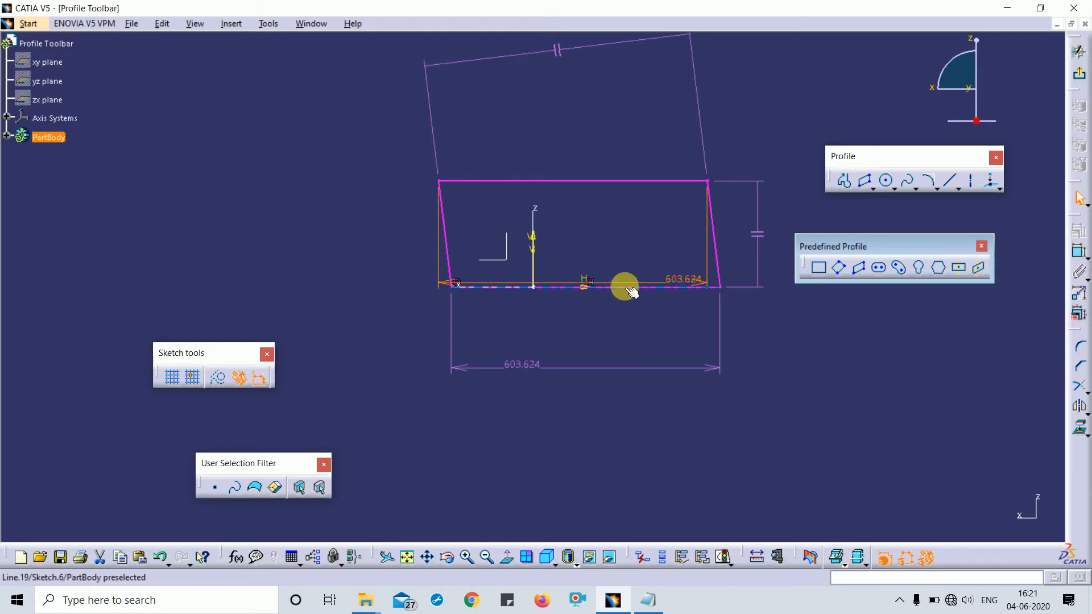
pyautogui.moveTo(624, 280); pyautogui.dragTo(592, 102)
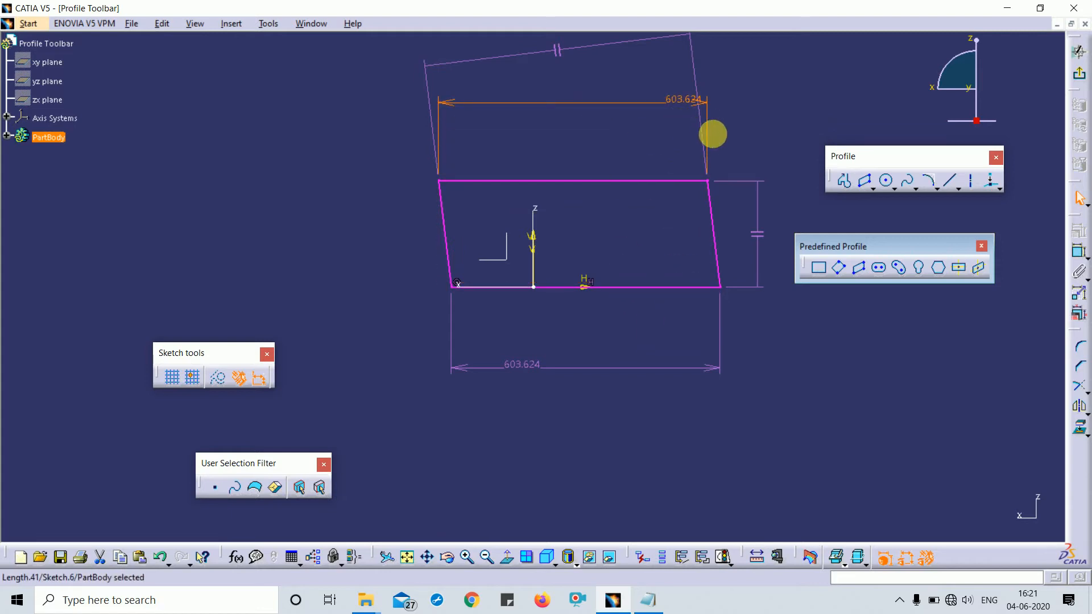
pyautogui.press('Delete')
# Dimension the distance between the parallelogram's top and bottom edges, placing the dimension outside its left side.
pyautogui.click(1078, 250)
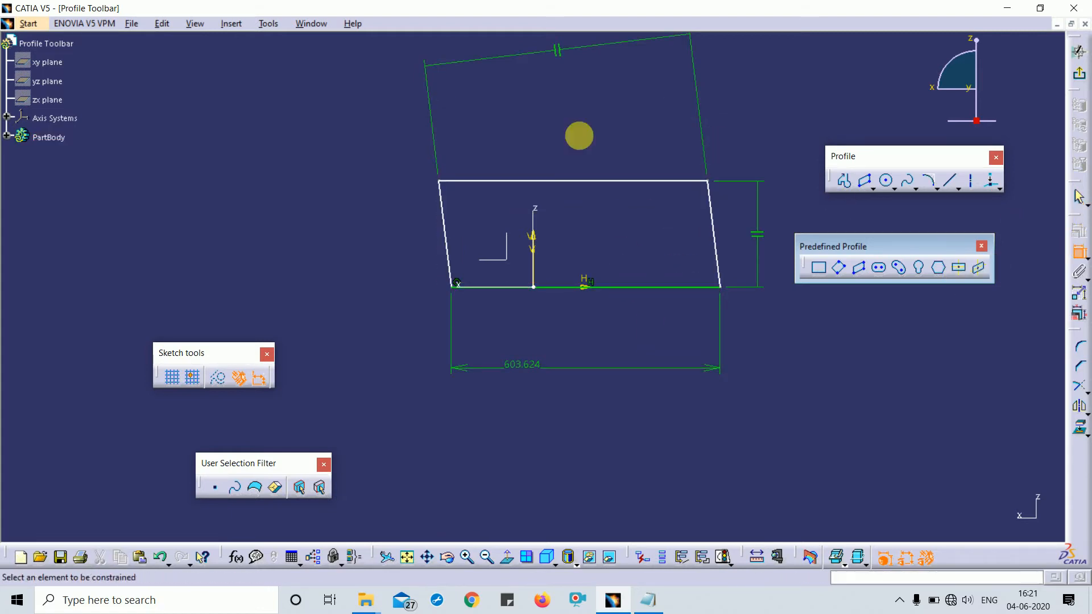
pyautogui.click(568, 181)
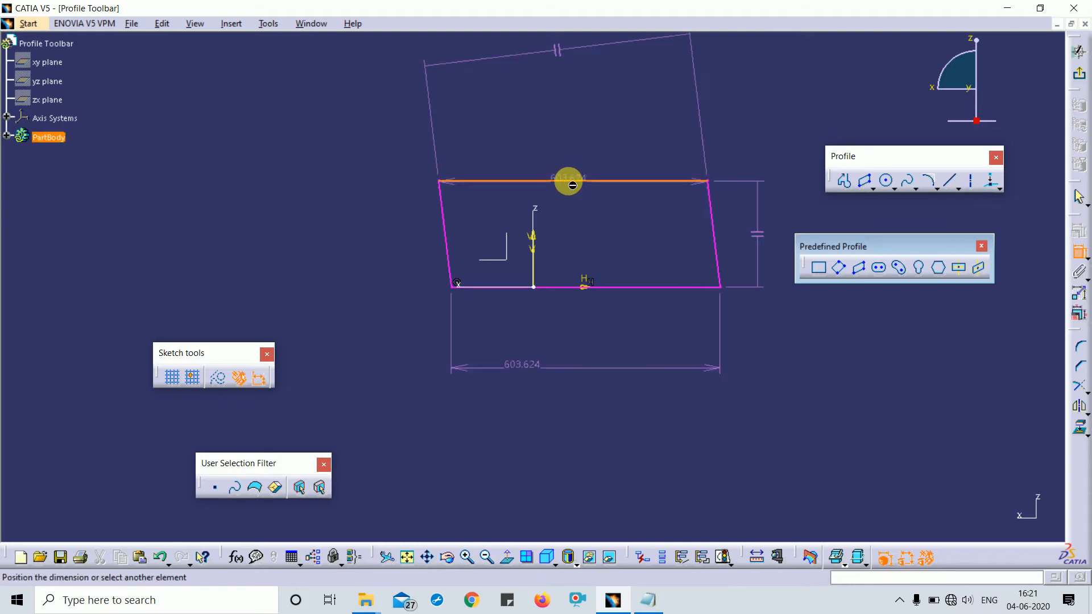
pyautogui.click(607, 290)
pyautogui.click(366, 227)
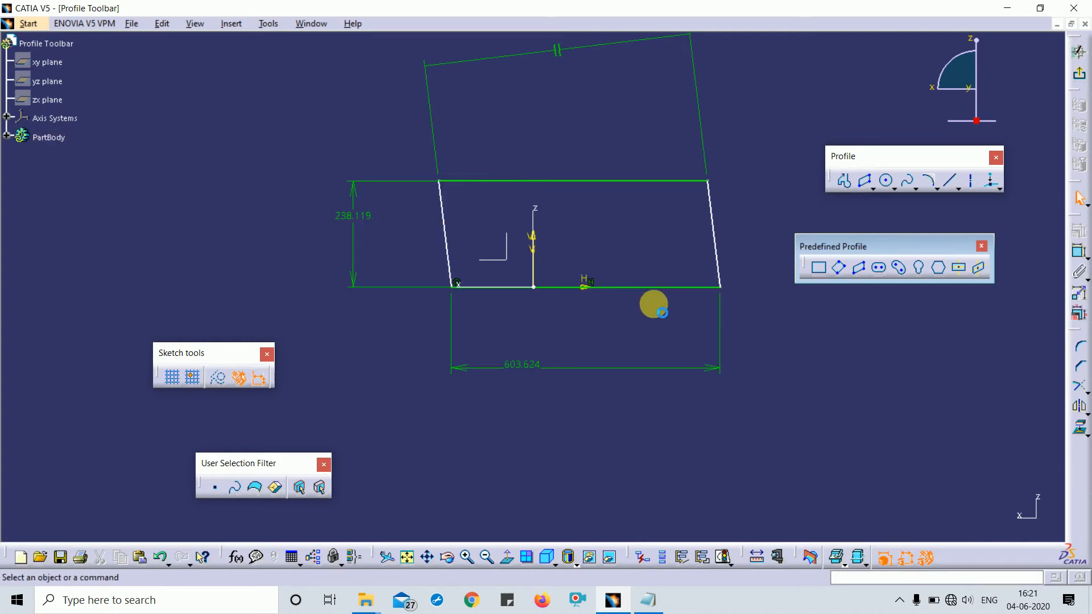
# Shift the parallelogram sideways along the H axis, and make its bottom-right corner coincident with the vertical axis.
pyautogui.moveTo(660, 288); pyautogui.dragTo(610, 289)
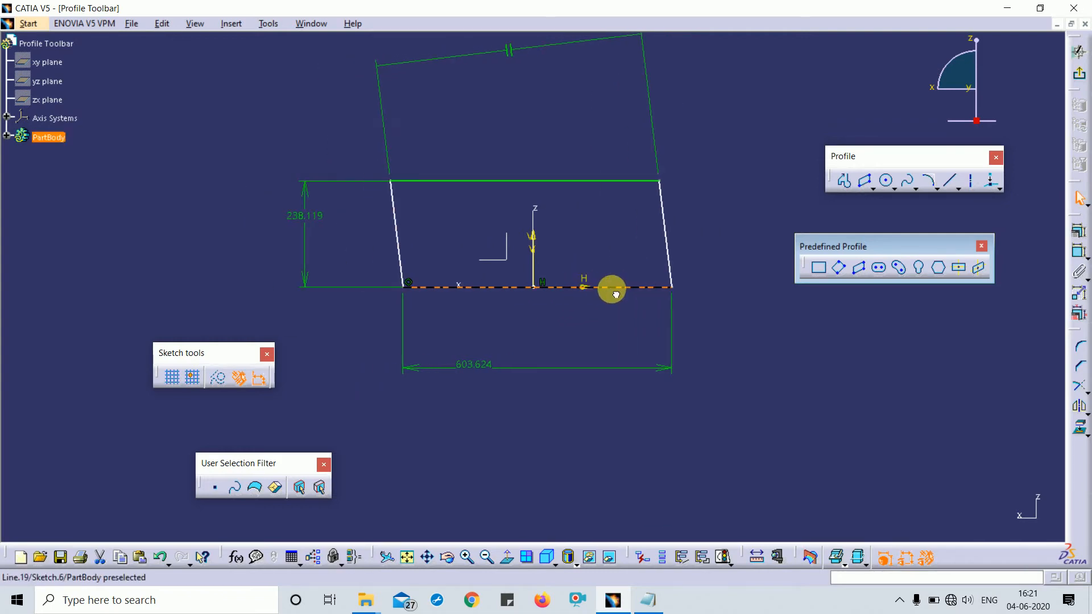
pyautogui.click(1078, 259)
pyautogui.click(530, 215)
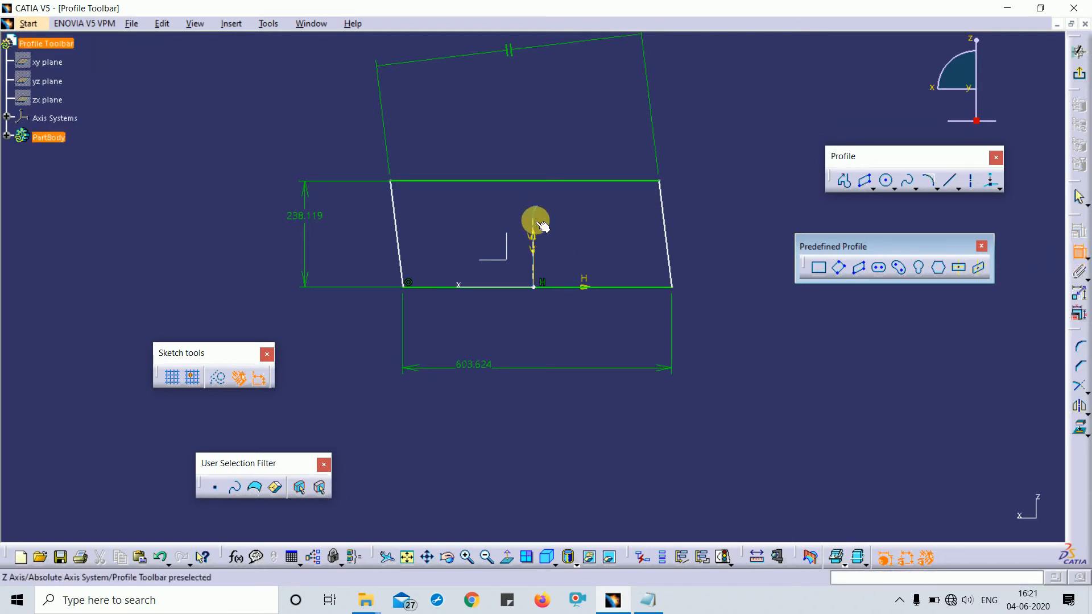
pyautogui.click(672, 286)
pyautogui.rightClick(724, 198)
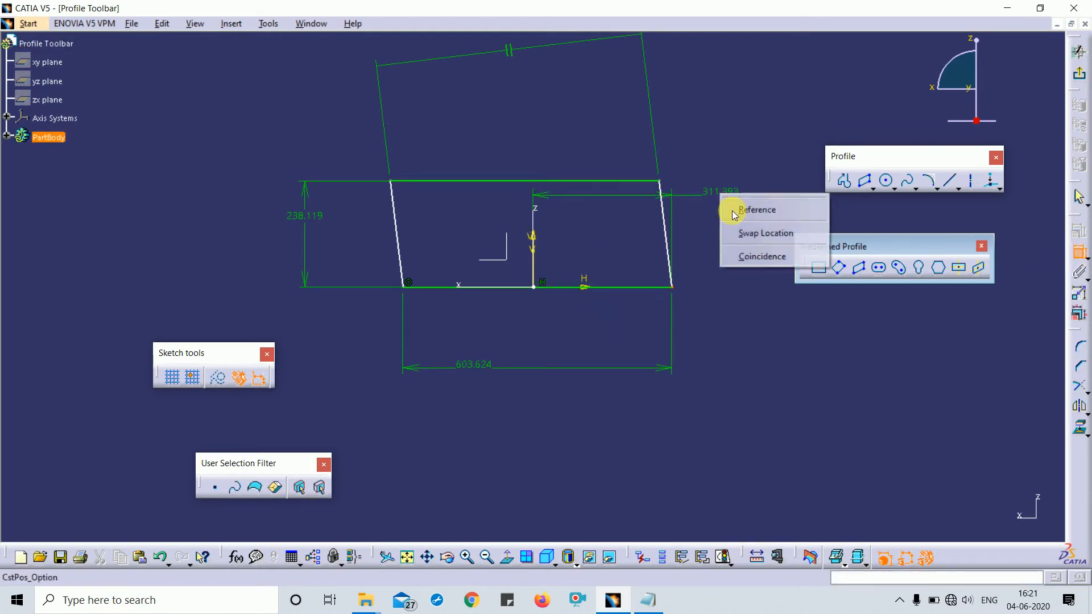
pyautogui.click(761, 257)
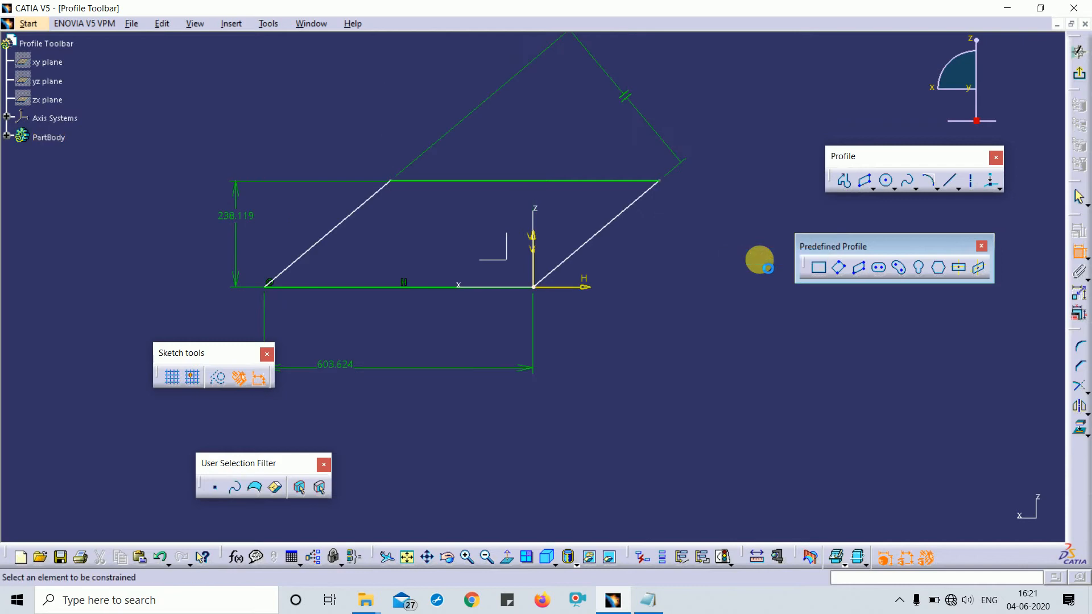
# Constrain the angle between the parallelogram's right slanted side and the vertical axis, and set it to 45°.
pyautogui.click(629, 207)
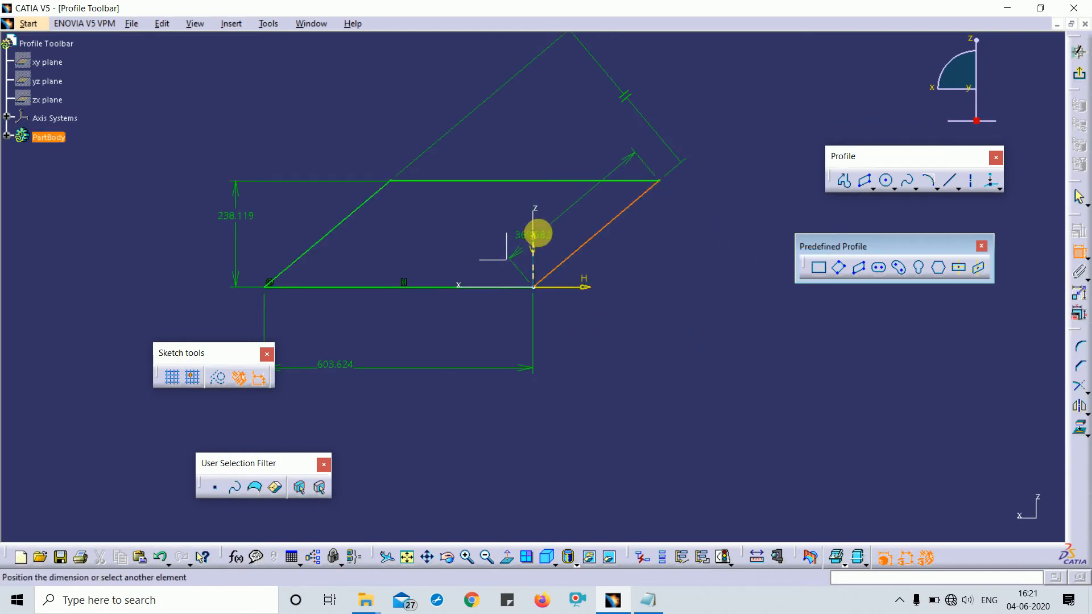
pyautogui.click(533, 229)
pyautogui.doubleClick(585, 213)
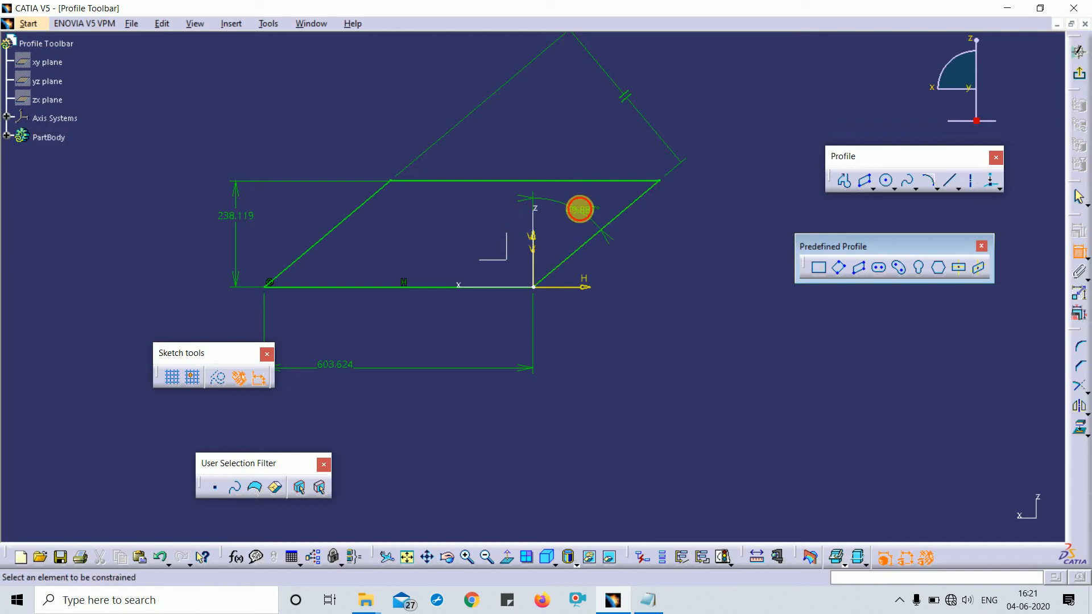
pyautogui.press('Return')
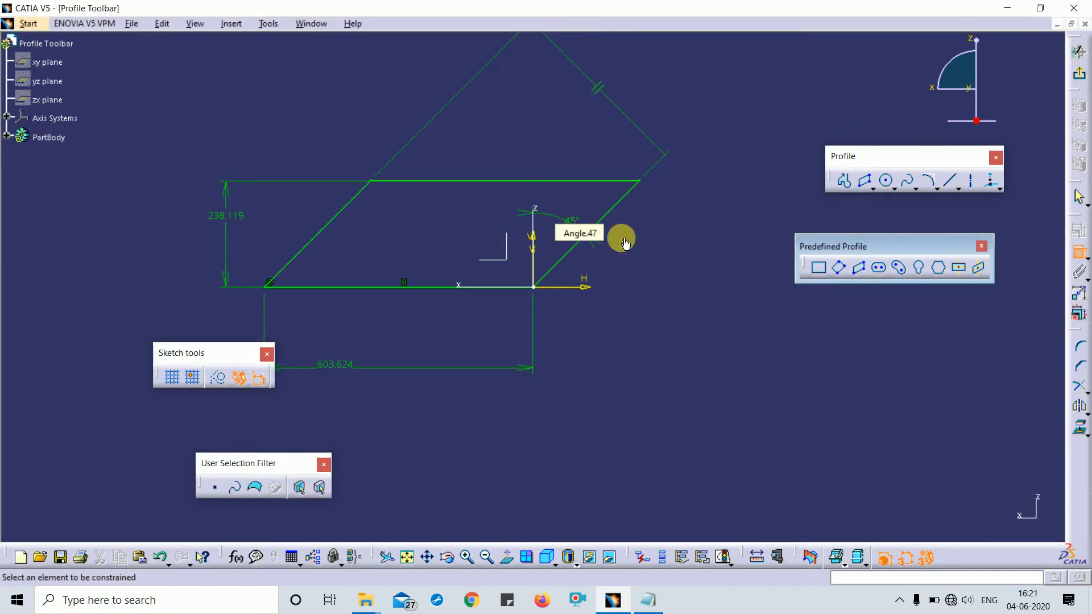
pyautogui.press('Escape')
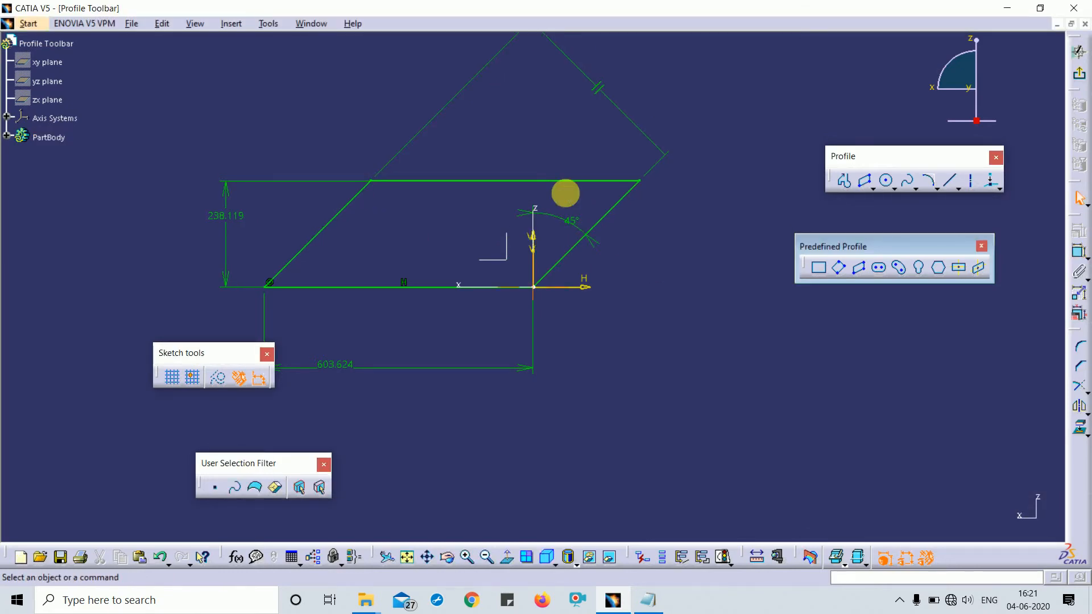
# Set the parallelogram's bottom edge length to 500 mm and its height to 200 mm.
pyautogui.moveTo(566, 193)
pyautogui.mouseDown(button='middle')
pyautogui.moveTo(568, 215)
pyautogui.moveTo(680, 302)
pyautogui.moveTo(759, 323)
pyautogui.mouseUp(button='middle')
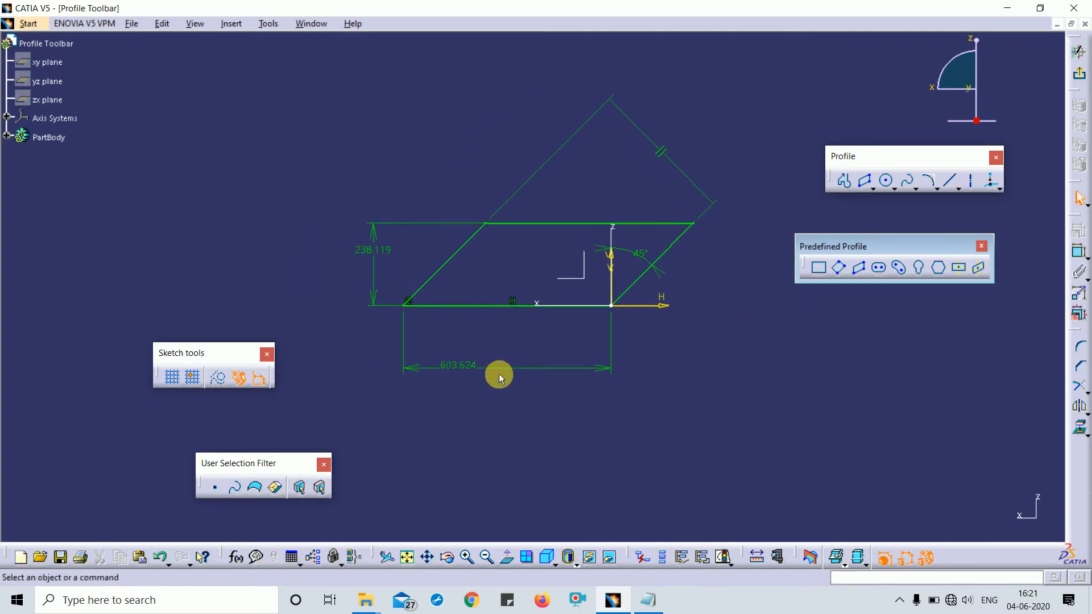
pyautogui.click(479, 371)
pyautogui.doubleClick(458, 369)
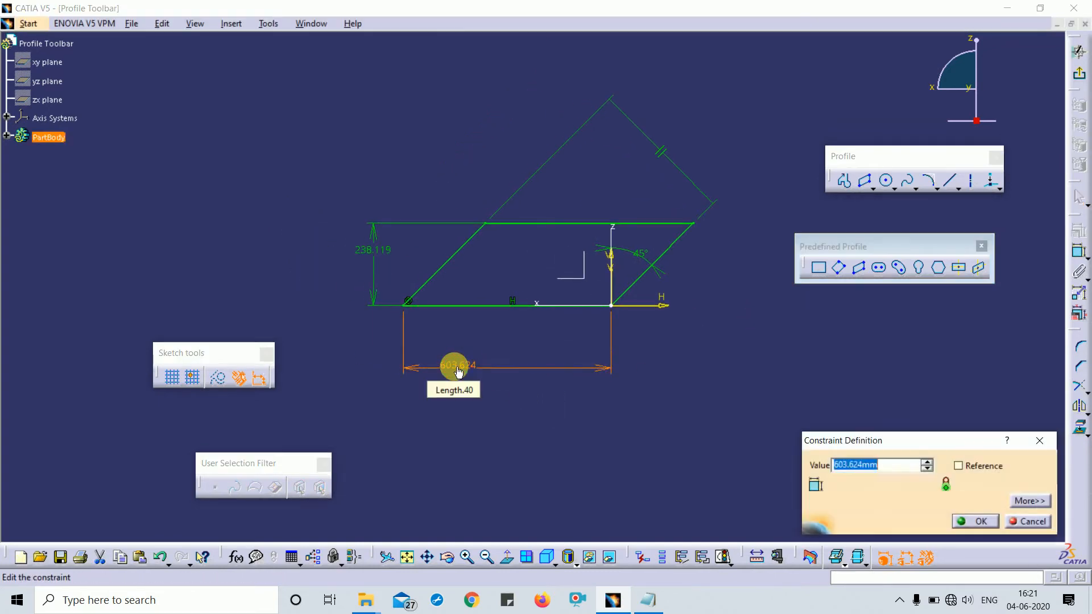
pyautogui.write('500')
pyautogui.press('Return')
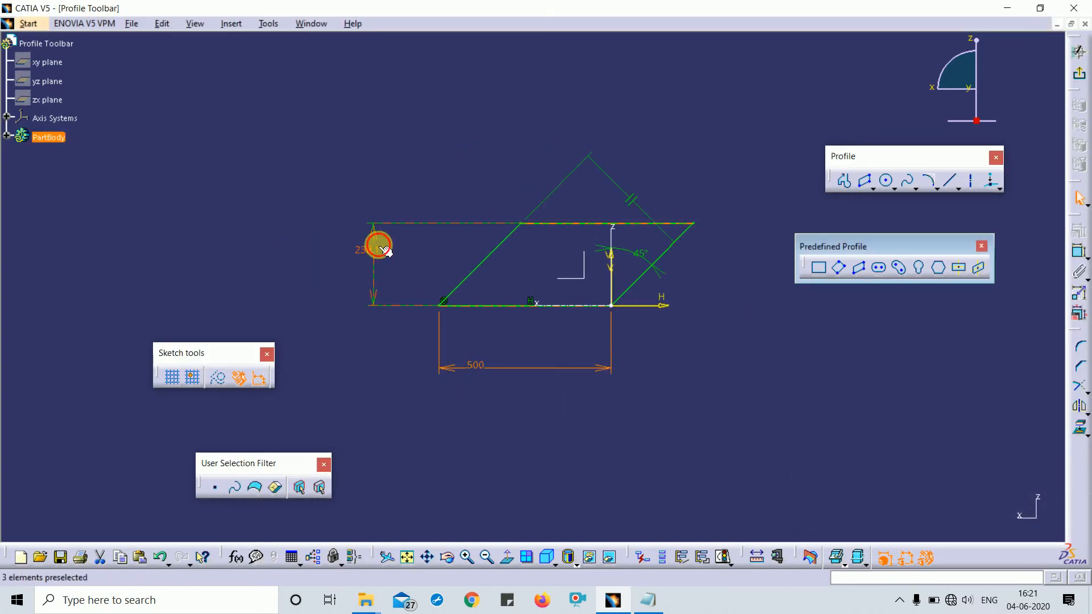
pyautogui.doubleClick(378, 248)
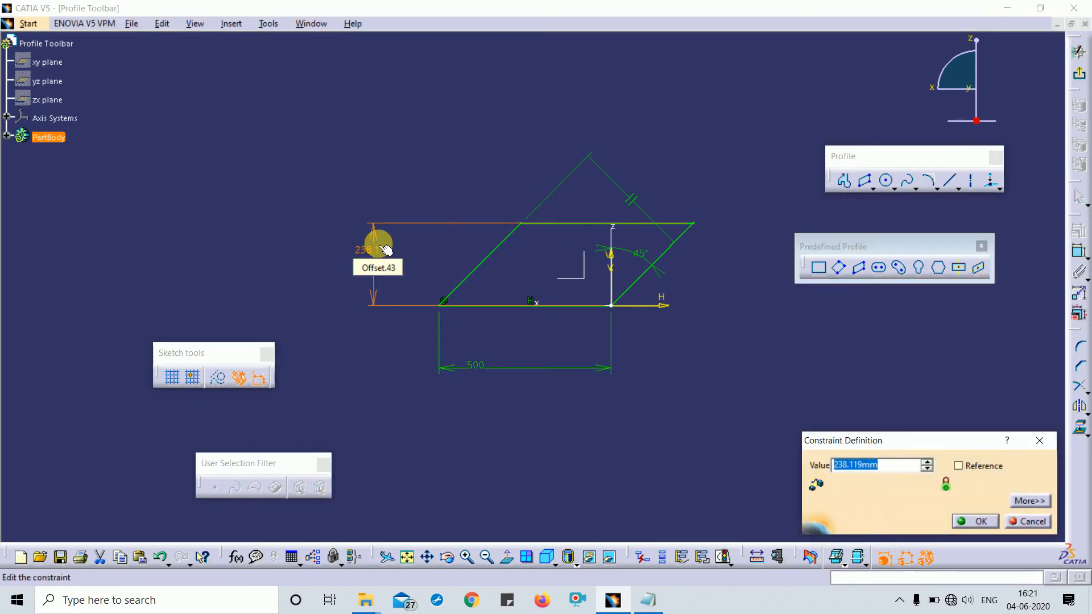
pyautogui.press('Return')
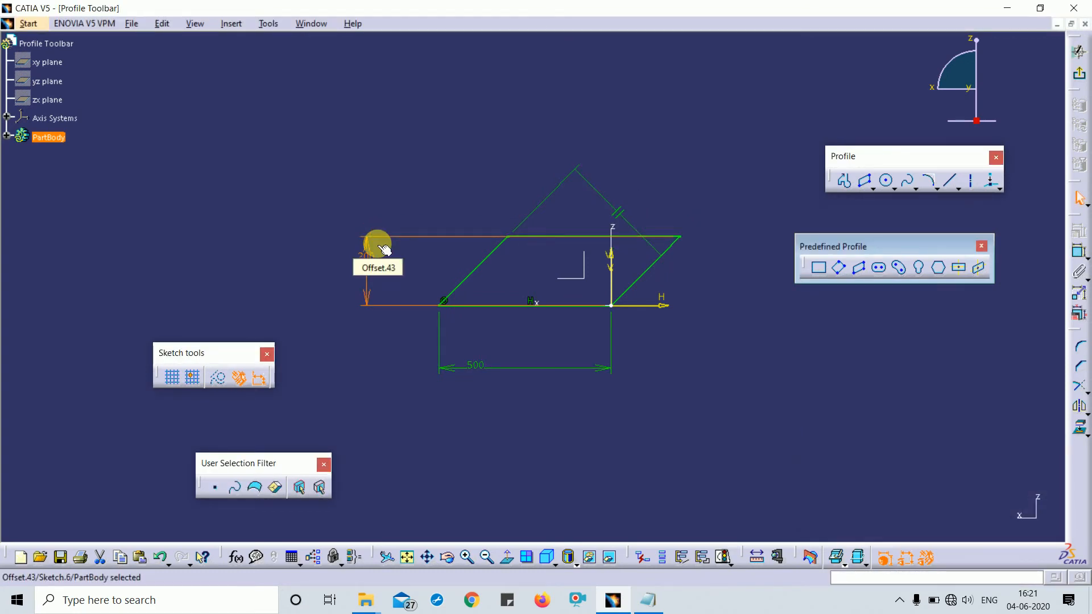
pyautogui.click(733, 351)
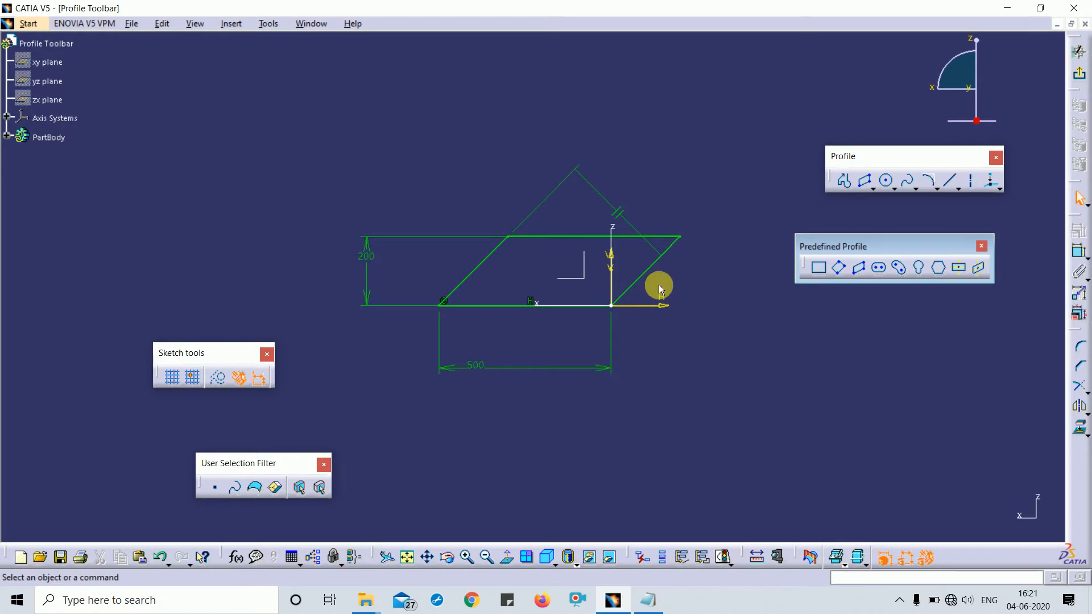
# Delete the parallelogram's height dimension and move its top edge upward to test the remaining freedom.
pyautogui.click(367, 255)
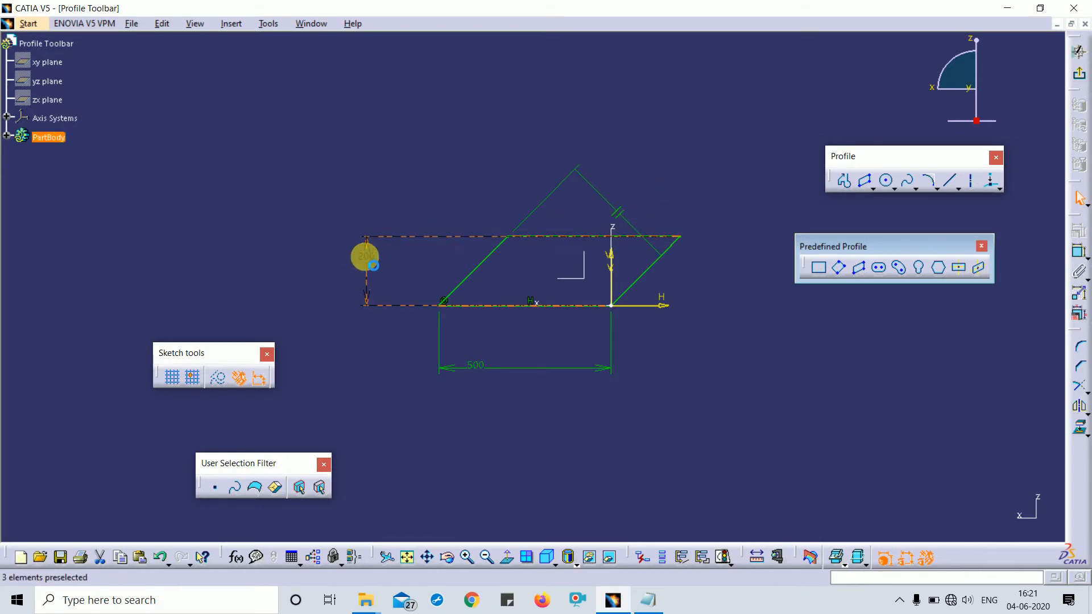
pyautogui.press('Delete')
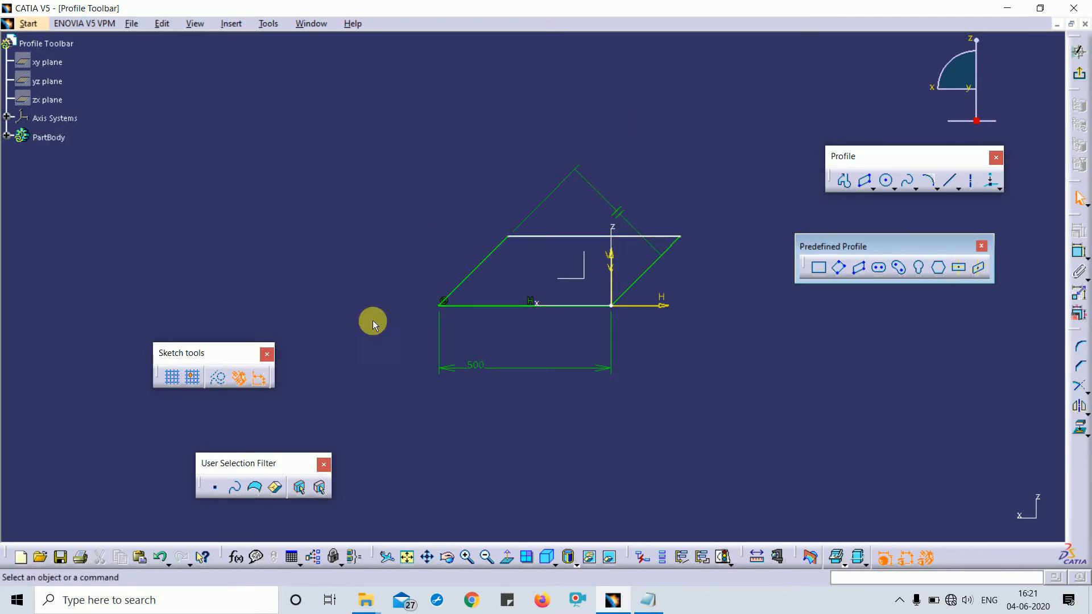
pyautogui.moveTo(561, 236)
pyautogui.mouseDown()
pyautogui.moveTo(573, 190)
pyautogui.moveTo(586, 199)
pyautogui.moveTo(556, 227)
pyautogui.moveTo(577, 168)
pyautogui.moveTo(563, 173)
pyautogui.moveTo(568, 219)
pyautogui.moveTo(617, 122)
pyautogui.moveTo(536, 295)
pyautogui.moveTo(568, 246)
pyautogui.moveTo(541, 268)
pyautogui.moveTo(582, 253)
pyautogui.moveTo(639, 166)
pyautogui.moveTo(526, 312)
pyautogui.moveTo(592, 190)
pyautogui.moveTo(424, 459)
pyautogui.moveTo(569, 210)
pyautogui.mouseUp()
pyautogui.click(900, 209)
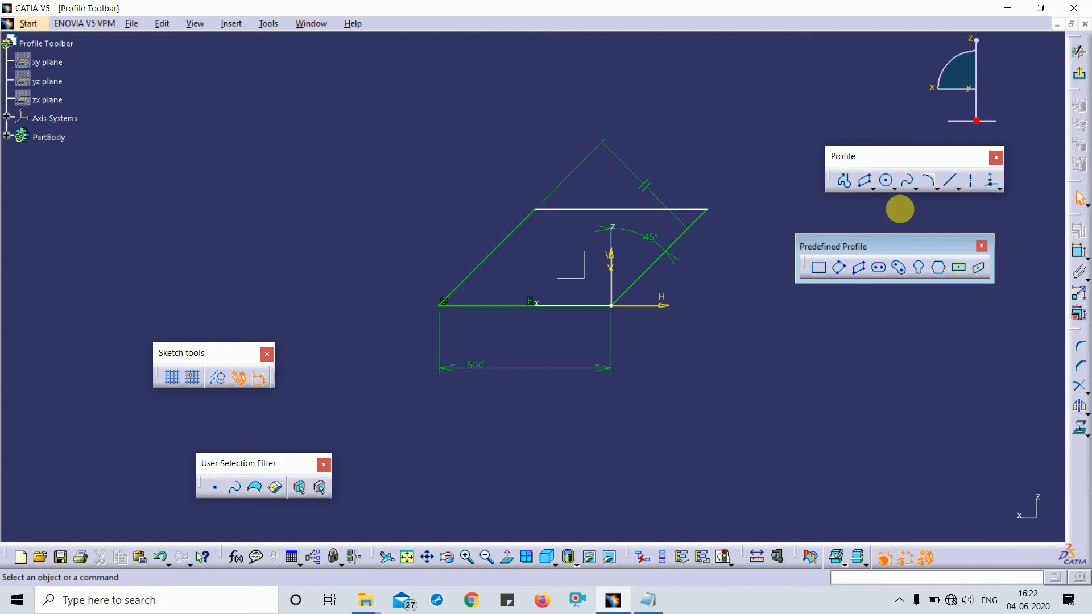
# Dimension the distance between the parallelogram's top and bottom edges again, and set it to 200 mm.
pyautogui.click(1079, 251)
pyautogui.click(567, 210)
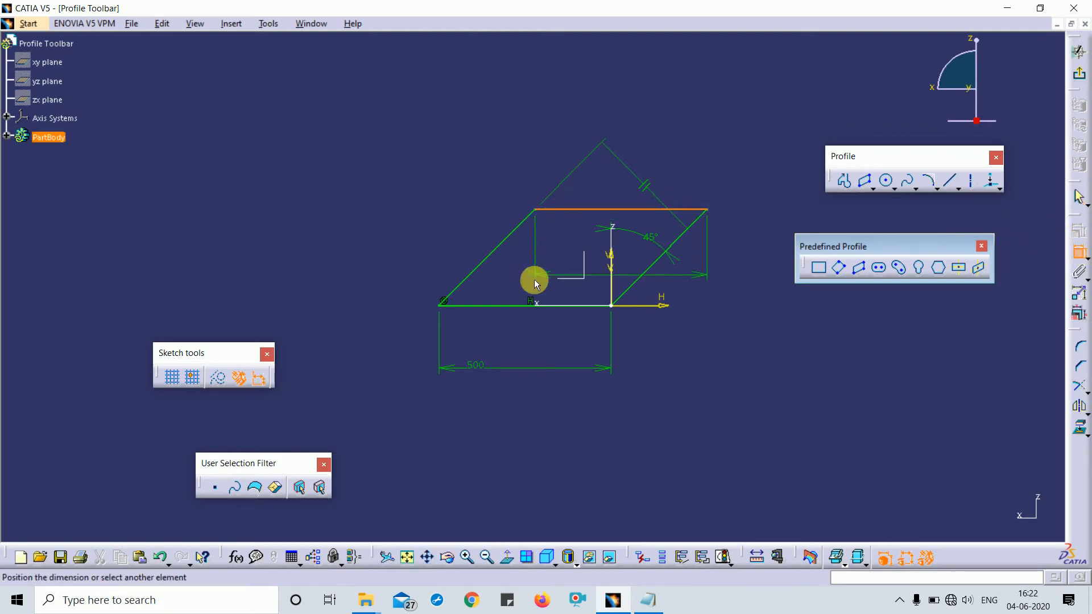
pyautogui.click(551, 311)
pyautogui.click(400, 192)
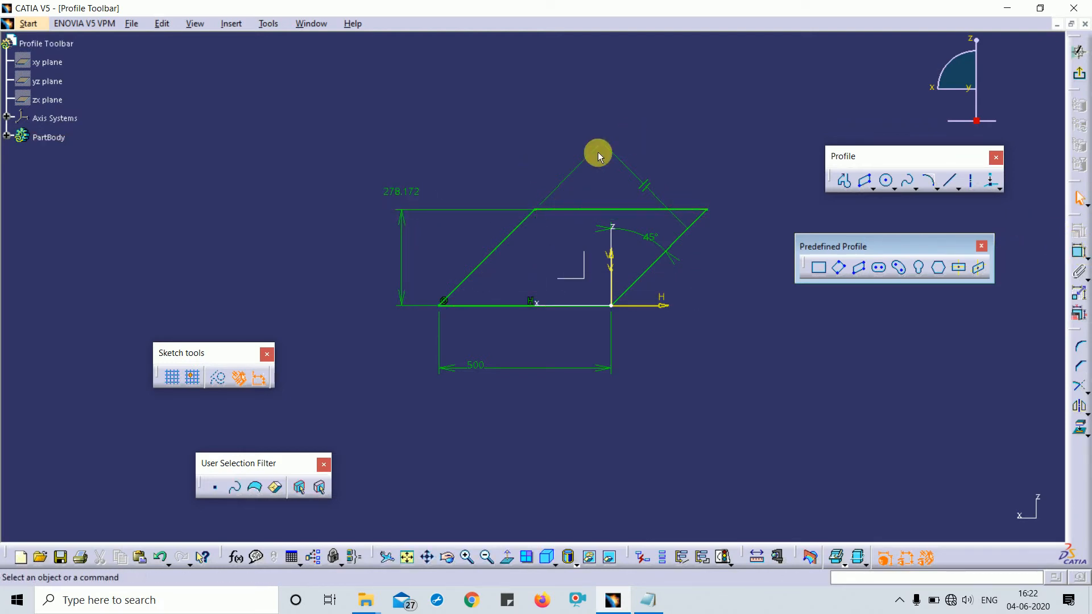
pyautogui.doubleClick(405, 194)
pyautogui.write('2')
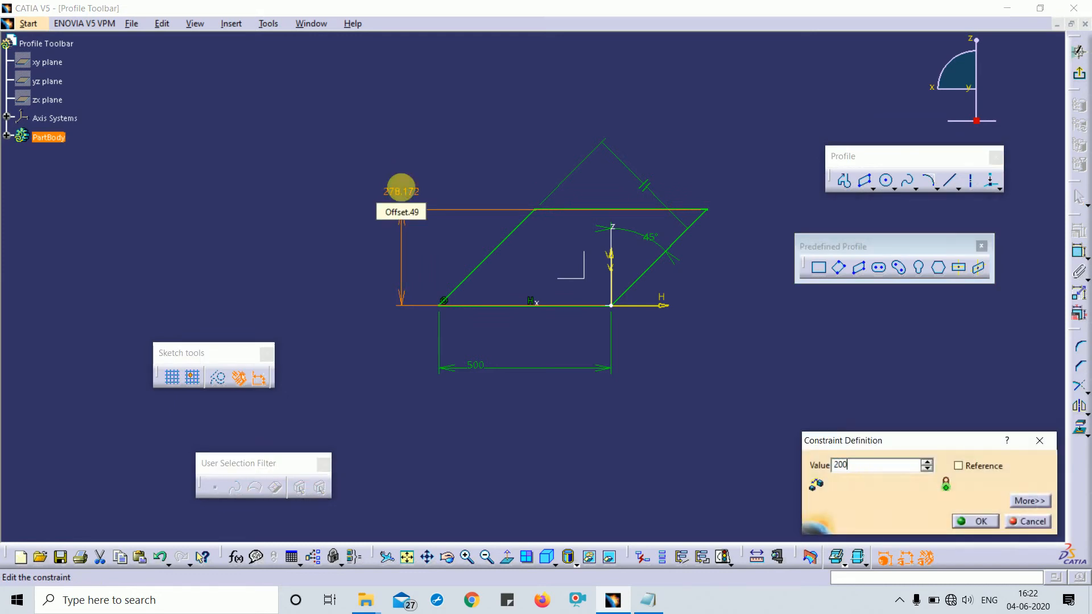
pyautogui.write('00')
pyautogui.press('Return')
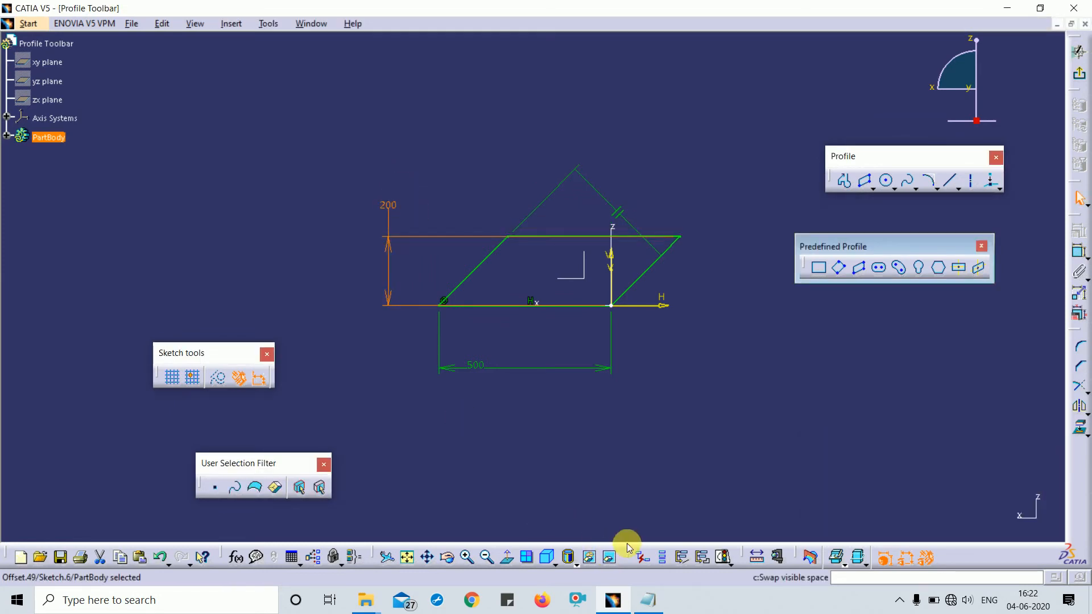
# Undock the Tools toolbar into the sketch area and check the parallelogram's Sketch Solving Status.
pyautogui.moveTo(628, 547)
pyautogui.mouseDown()
pyautogui.moveTo(720, 456)
pyautogui.moveTo(671, 517)
pyautogui.moveTo(804, 505)
pyautogui.mouseUp()
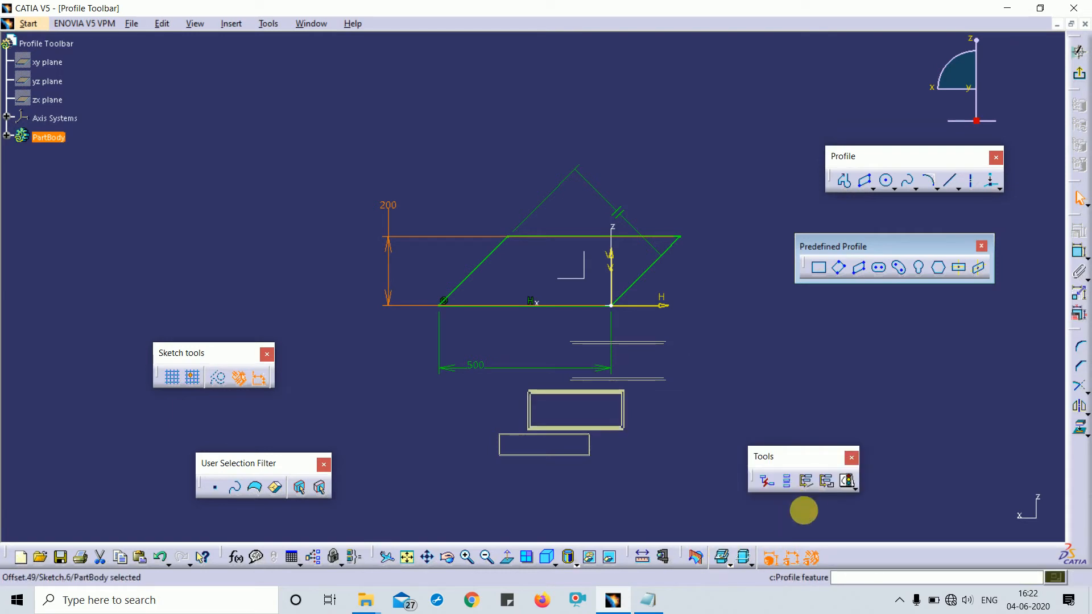
pyautogui.click(848, 483)
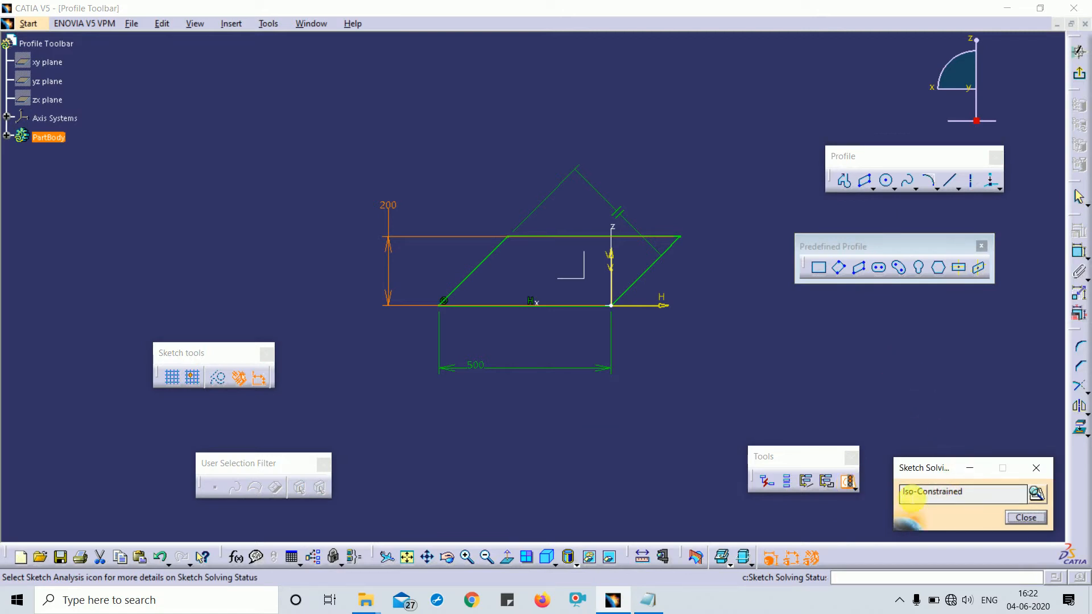
pyautogui.moveTo(974, 493); pyautogui.dragTo(918, 495)
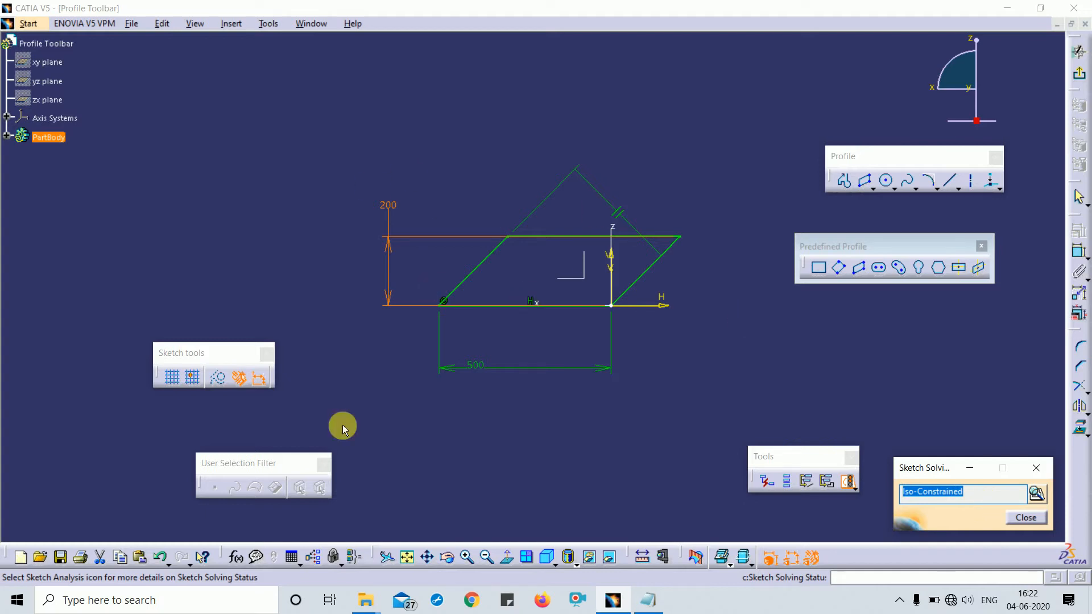
pyautogui.click(1023, 517)
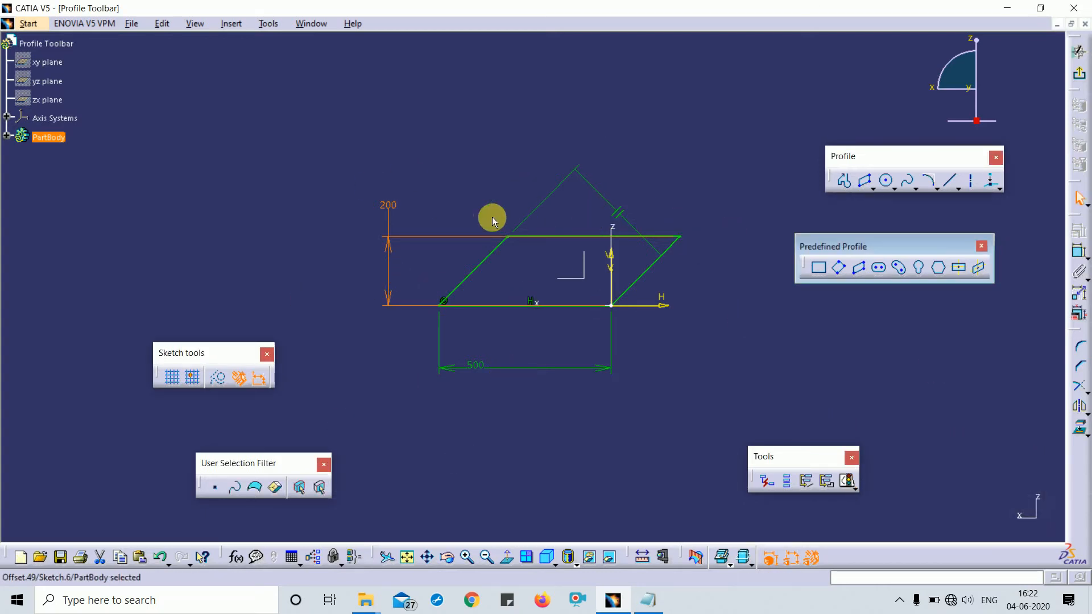
# Delete the parallelogram's height dimension and run the Sketch Analysis diagnostic to examine the constraint status of its points and lines.
pyautogui.press('Delete')
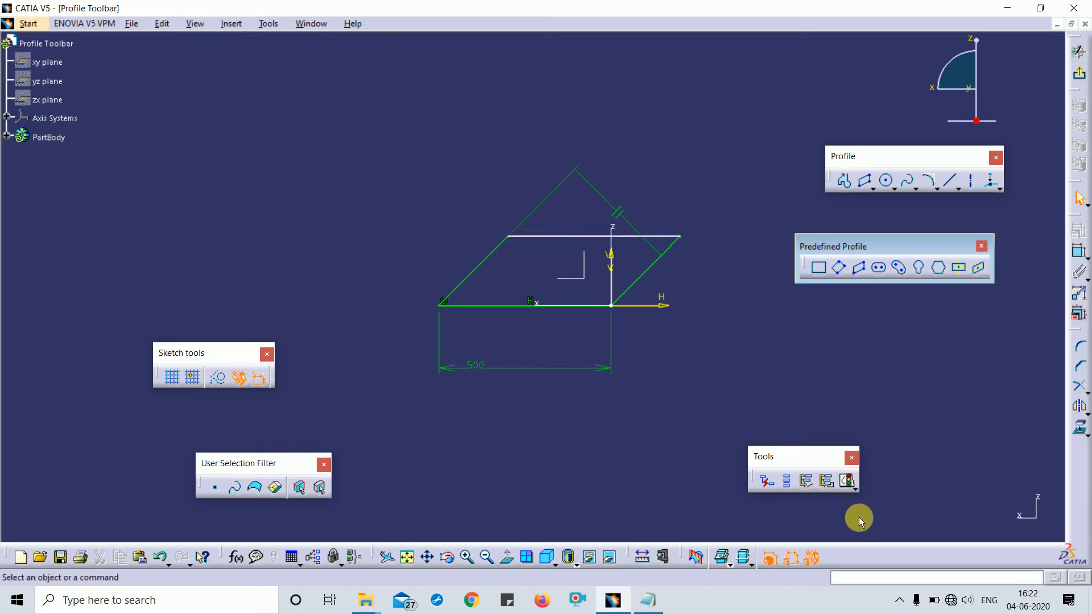
pyautogui.click(847, 481)
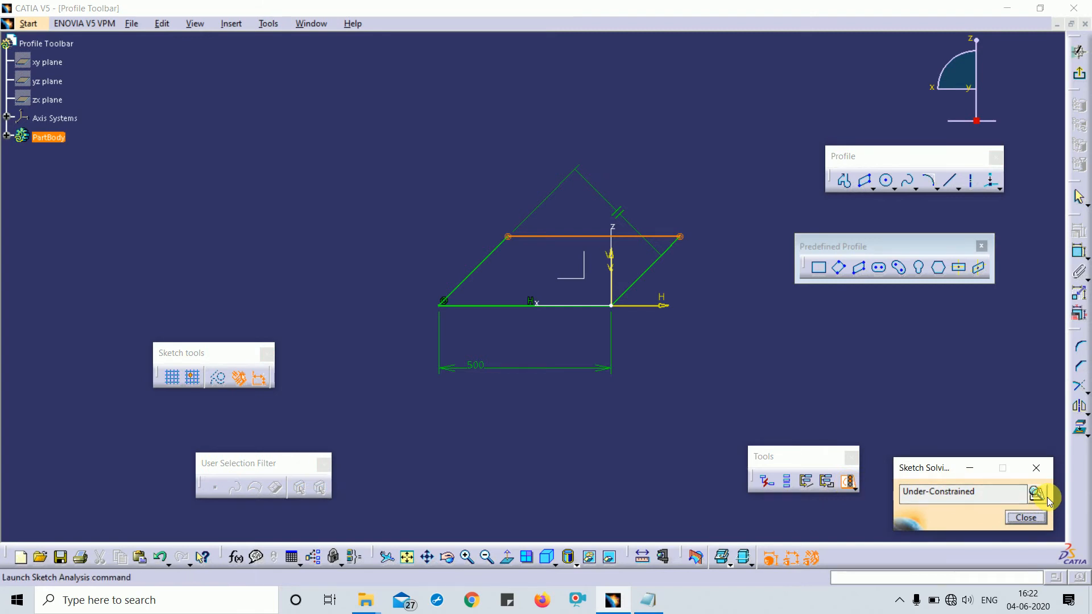
pyautogui.click(1045, 495)
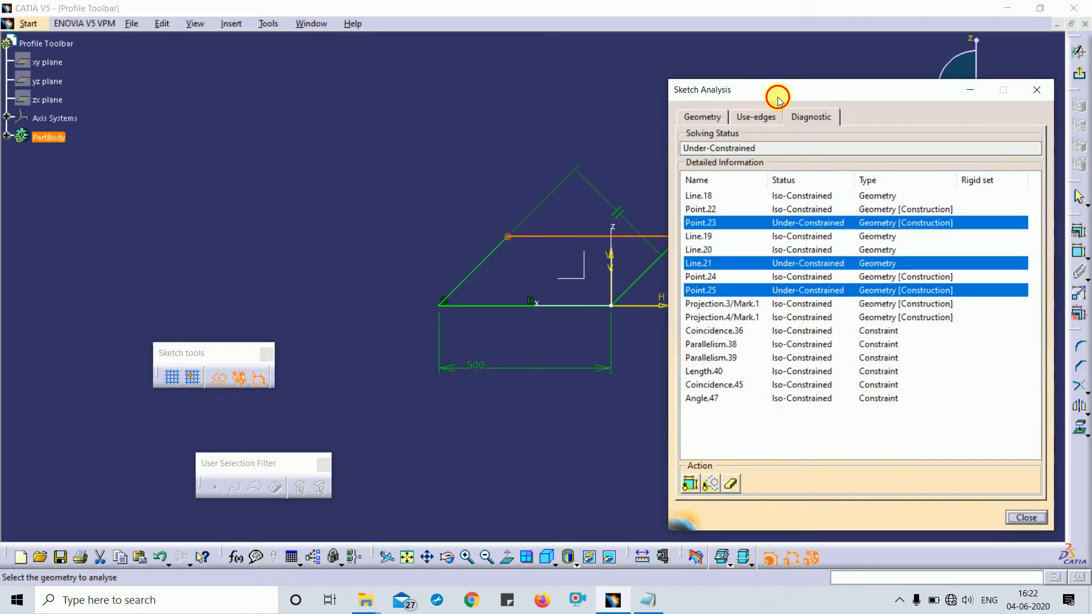
pyautogui.moveTo(778, 98); pyautogui.dragTo(820, 76)
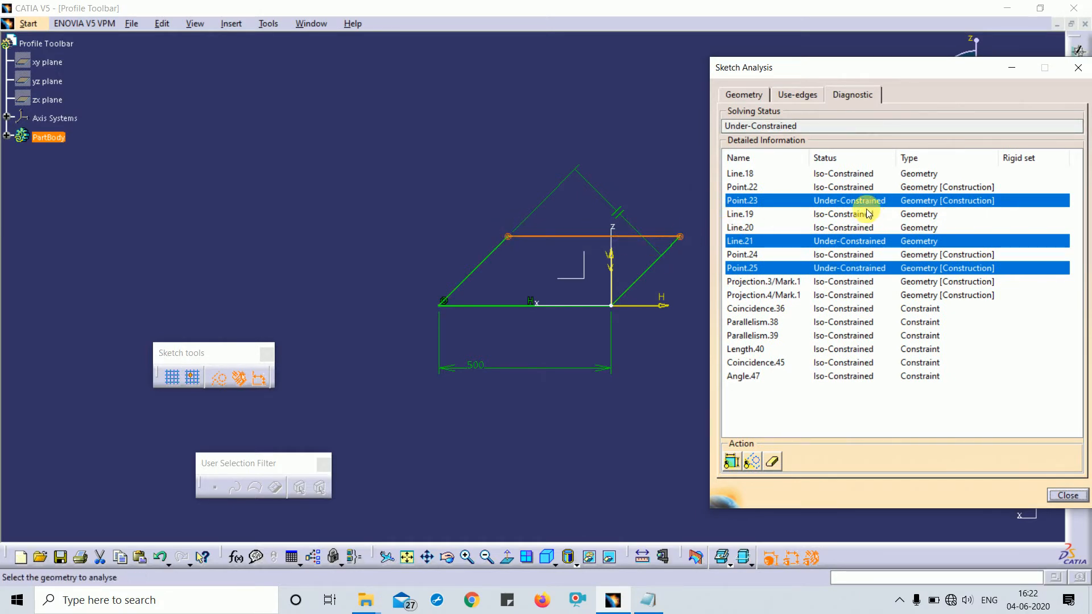
pyautogui.click(754, 202)
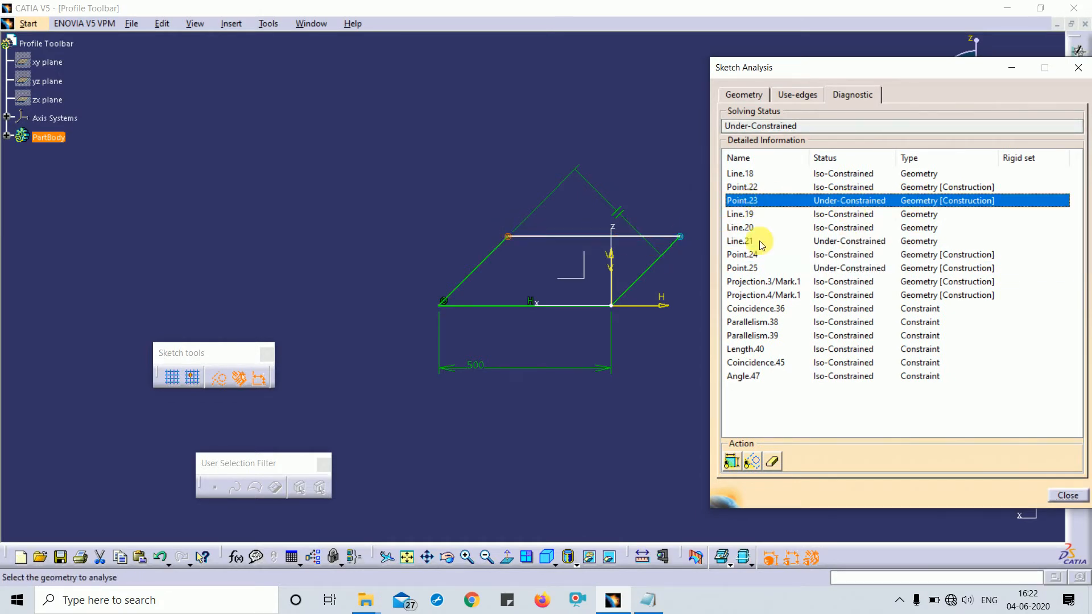
pyautogui.click(755, 240)
pyautogui.click(742, 255)
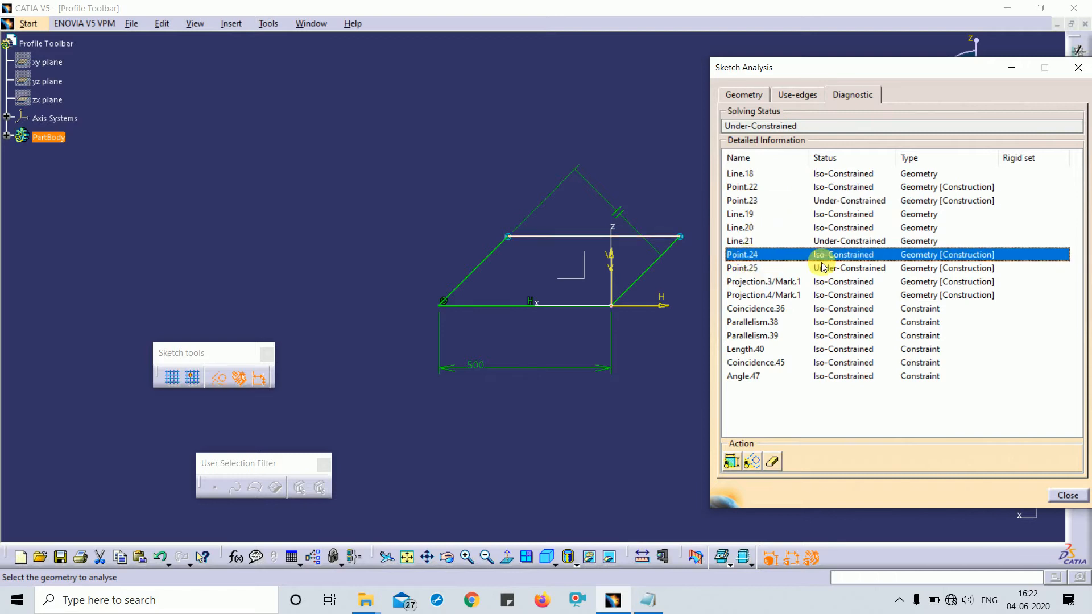
pyautogui.click(1078, 67)
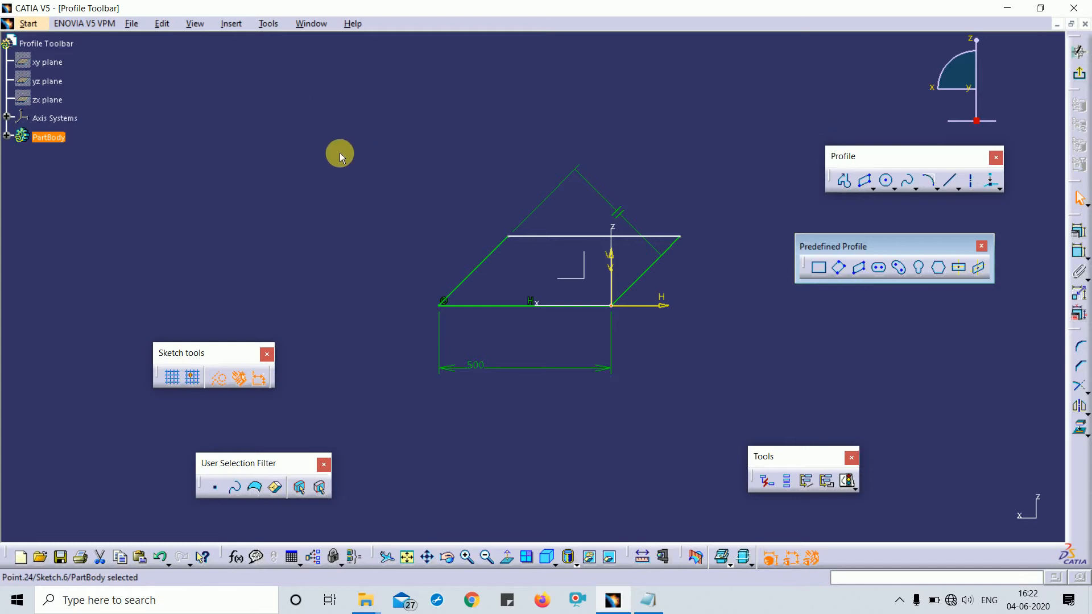
# Delete the whole parallelogram together with its constraints.
pyautogui.moveTo(339, 152); pyautogui.dragTo(730, 353)
pyautogui.press('Delete')
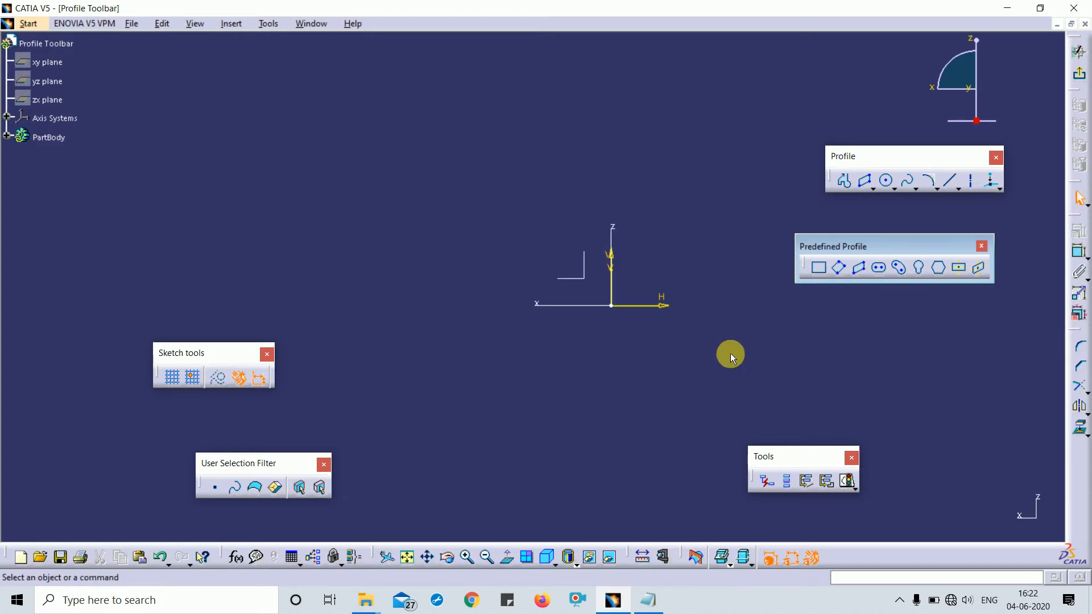
# Draw a horizontal elongated hole of about 103 mm radius in the upper-left quadrant and move its radius dimension outside the profile.
pyautogui.click(881, 268)
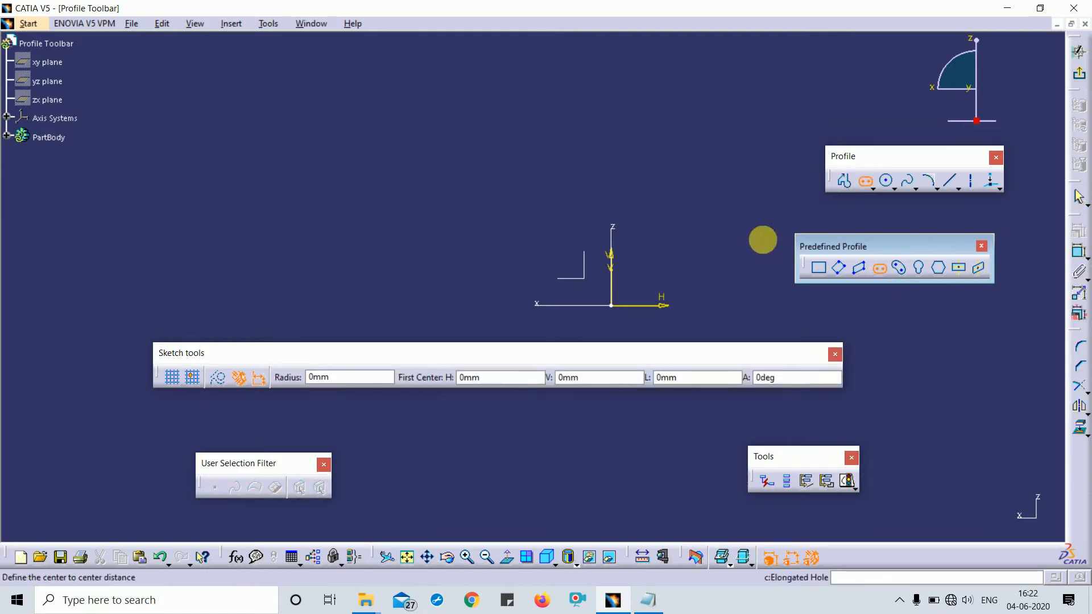
pyautogui.click(418, 180)
pyautogui.click(539, 179)
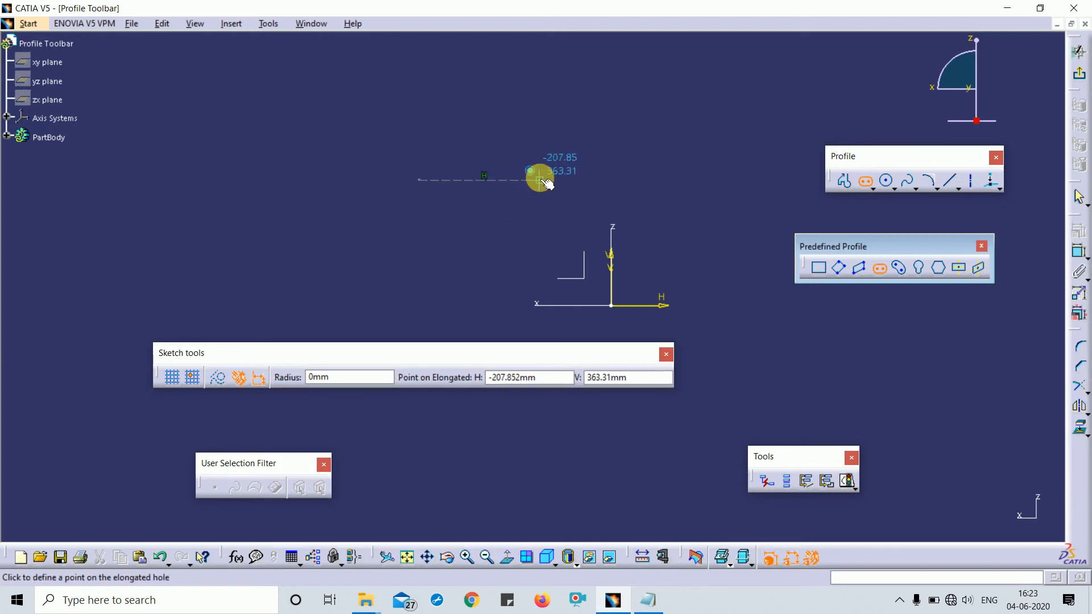
pyautogui.click(535, 145)
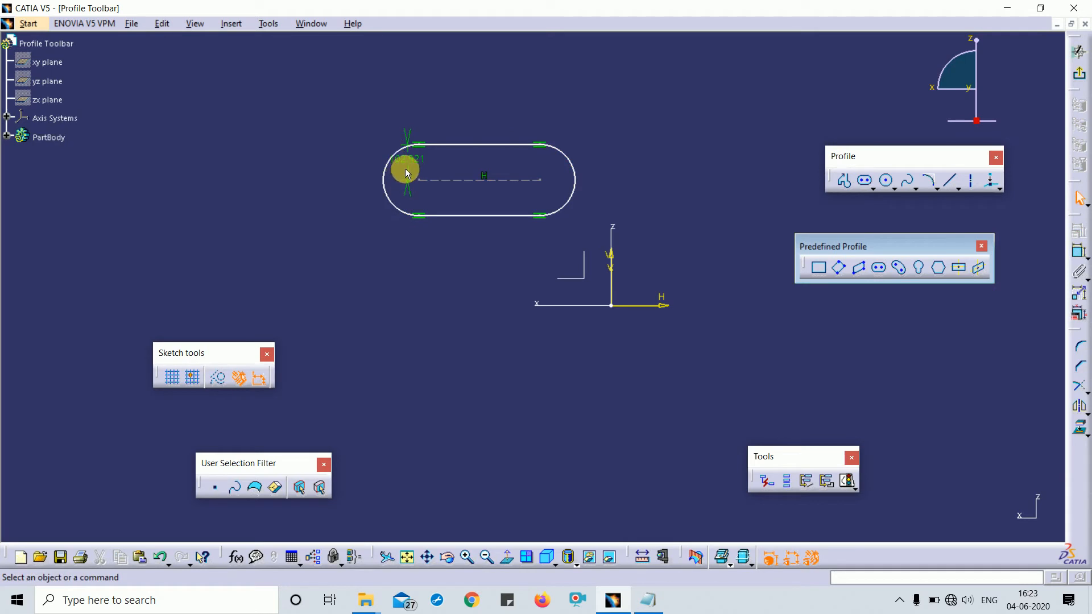
pyautogui.moveTo(404, 169); pyautogui.dragTo(377, 154)
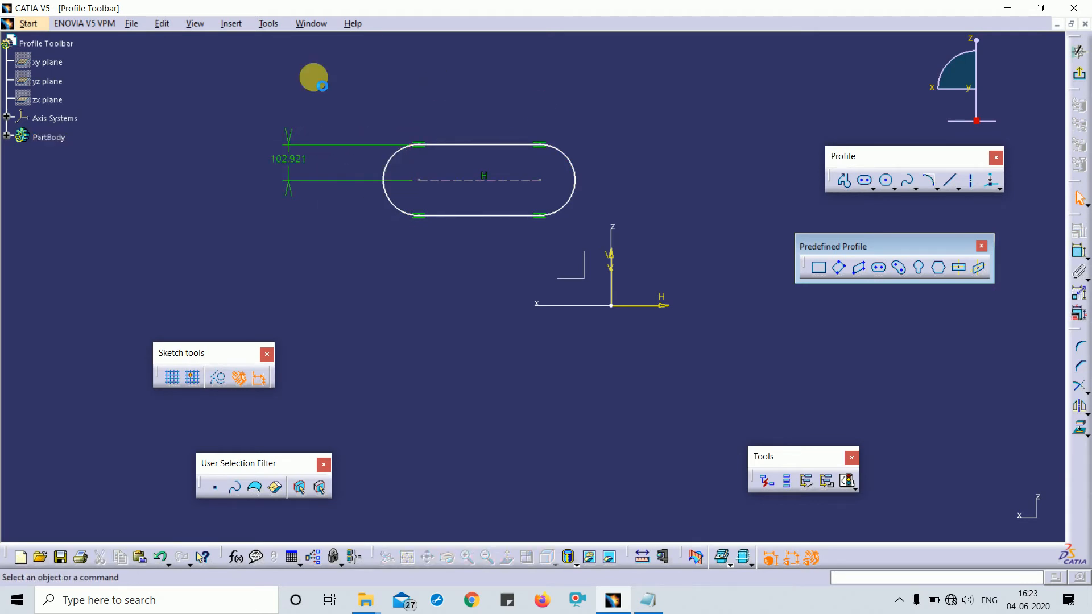
pyautogui.moveTo(244, 101); pyautogui.dragTo(731, 299)
pyautogui.click(687, 226)
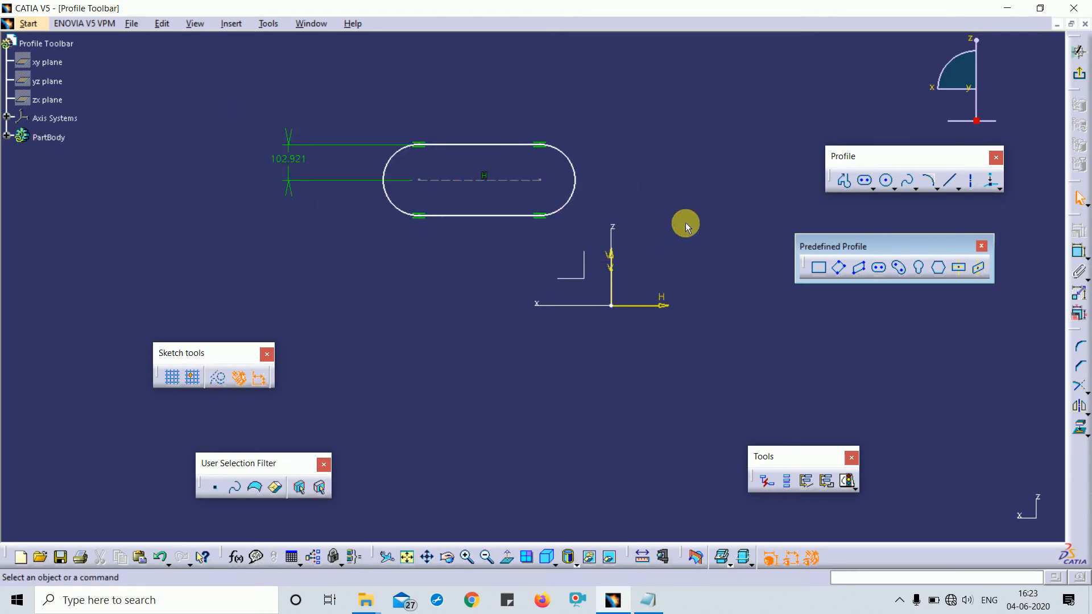
# Draw a second elongated hole with its centreline on the H axis and a radius of about 129 mm, and move its dimension clear.
pyautogui.click(879, 268)
pyautogui.click(561, 306)
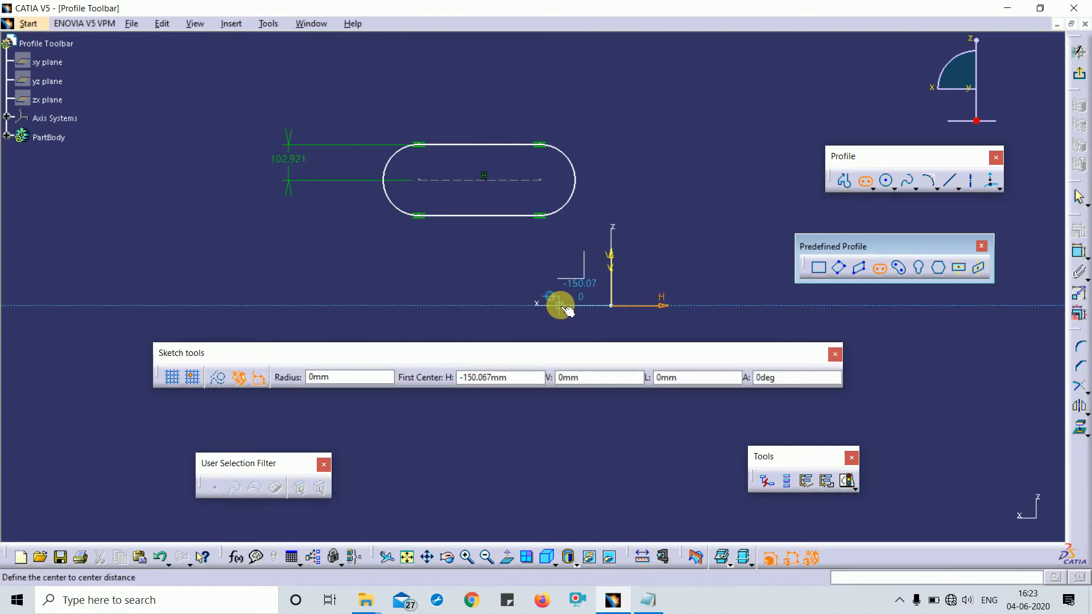
pyautogui.click(680, 306)
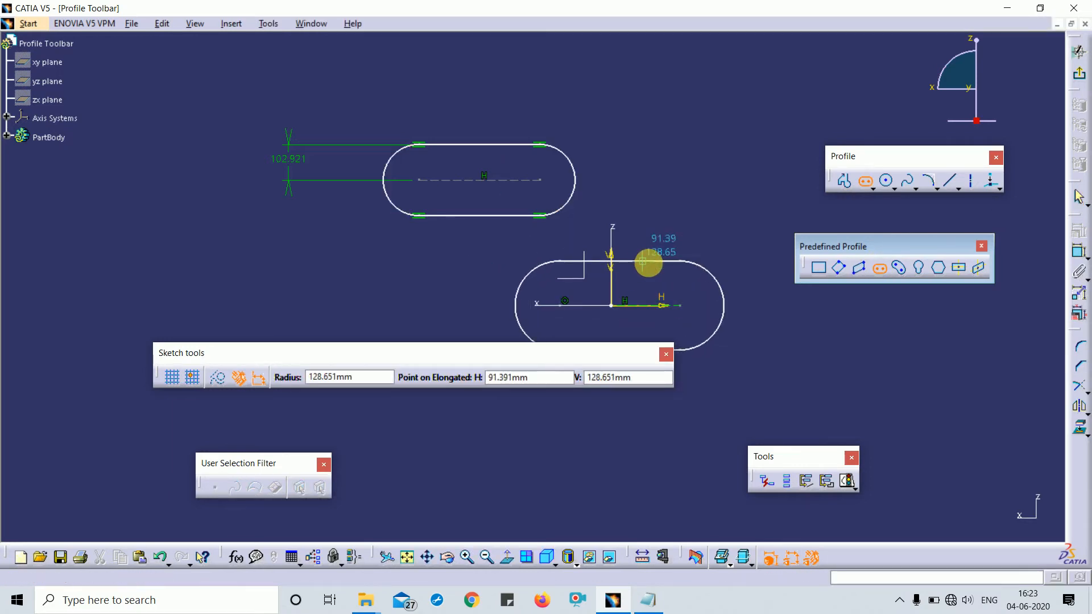
pyautogui.click(643, 263)
pyautogui.moveTo(556, 296); pyautogui.dragTo(436, 287)
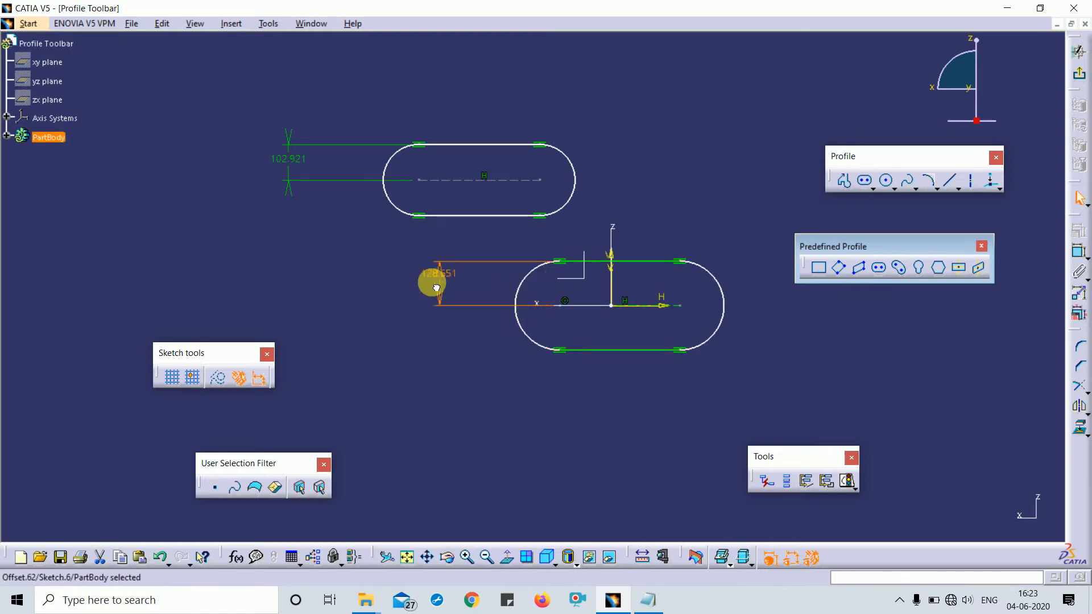
pyautogui.click(681, 163)
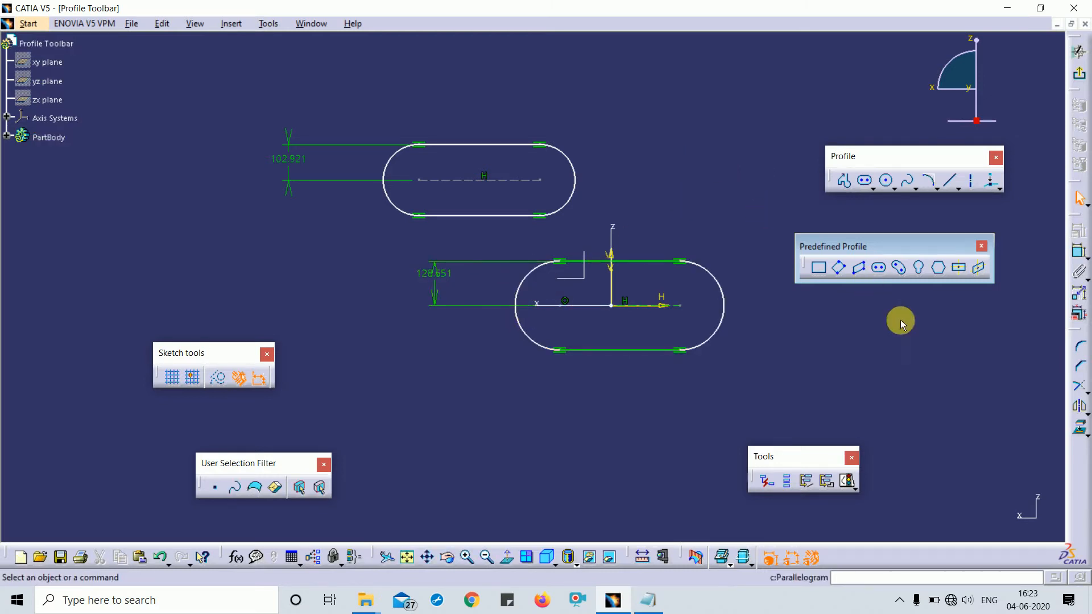
# Draw a half-ring cylindrical elongated hole above the others, arc radius about 203 mm and end radius about 27 mm, and delete all sketch geometry.
pyautogui.click(899, 268)
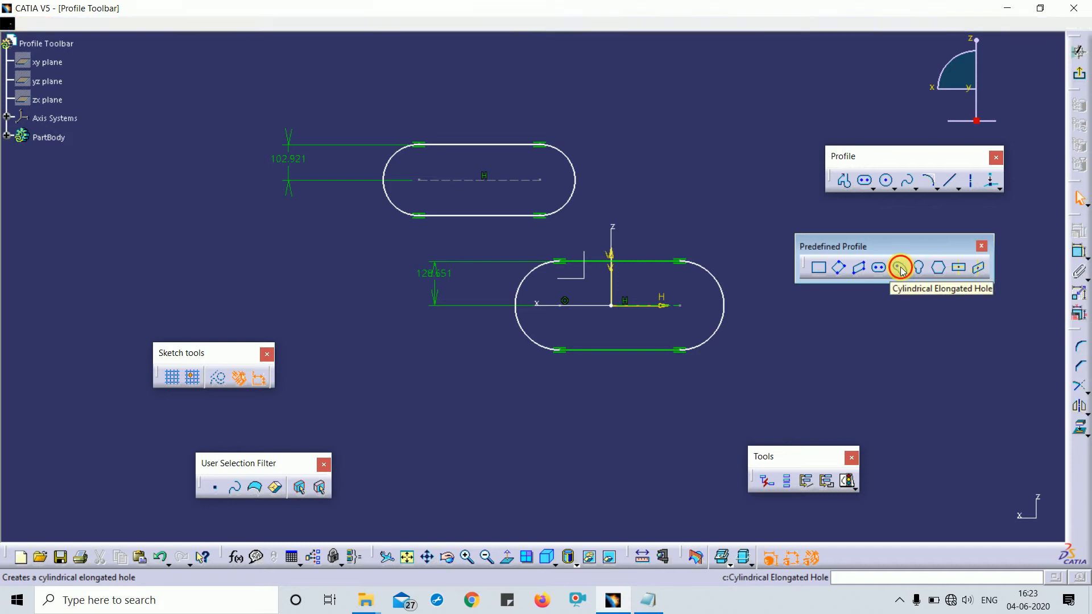
pyautogui.click(600, 95)
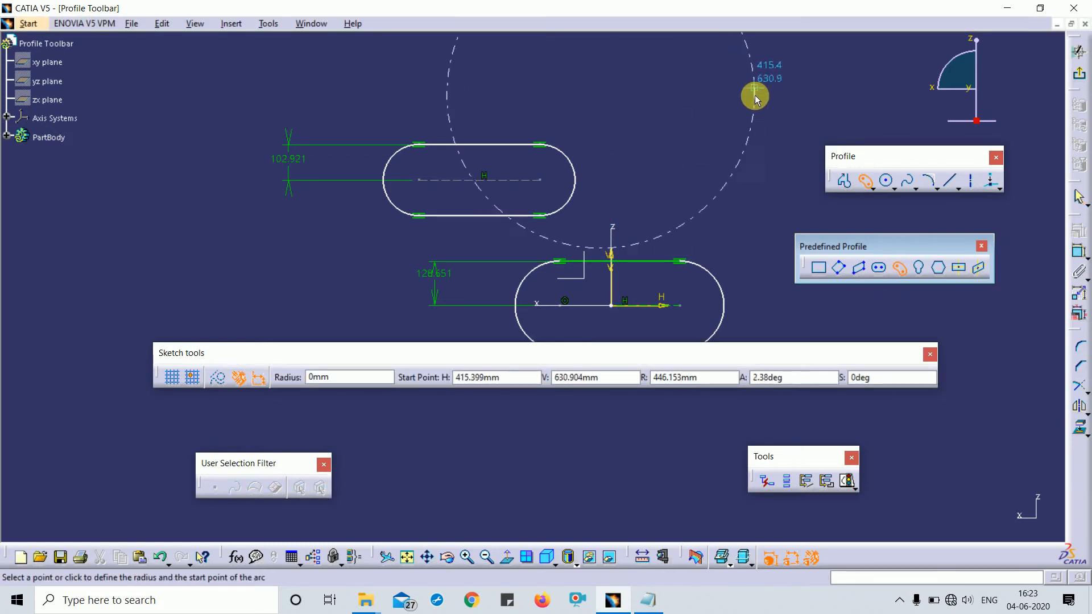
pyautogui.click(667, 96)
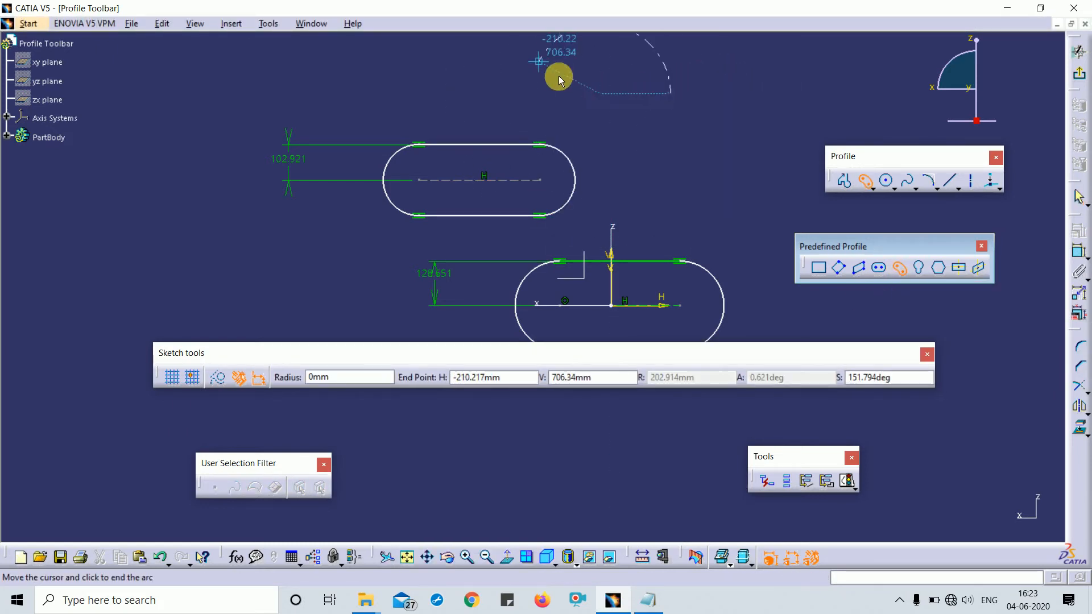
pyautogui.click(527, 89)
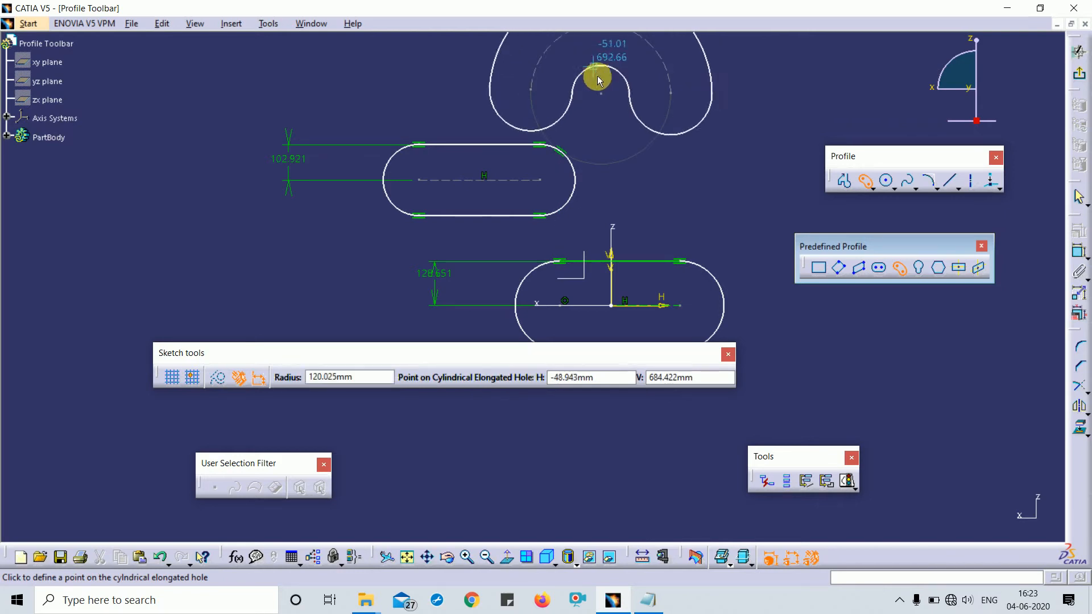
pyautogui.keyDown('ctrl'); pyautogui.moveTo(593, 63); pyautogui.dragTo(596, 108, button='middle'); pyautogui.keyUp('ctrl')
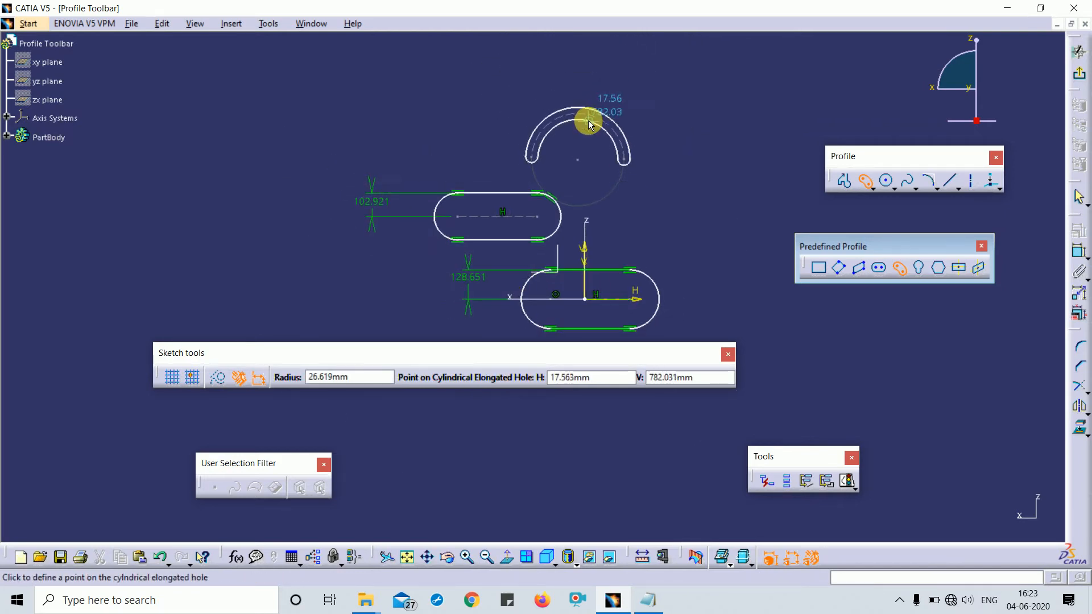
pyautogui.click(595, 112)
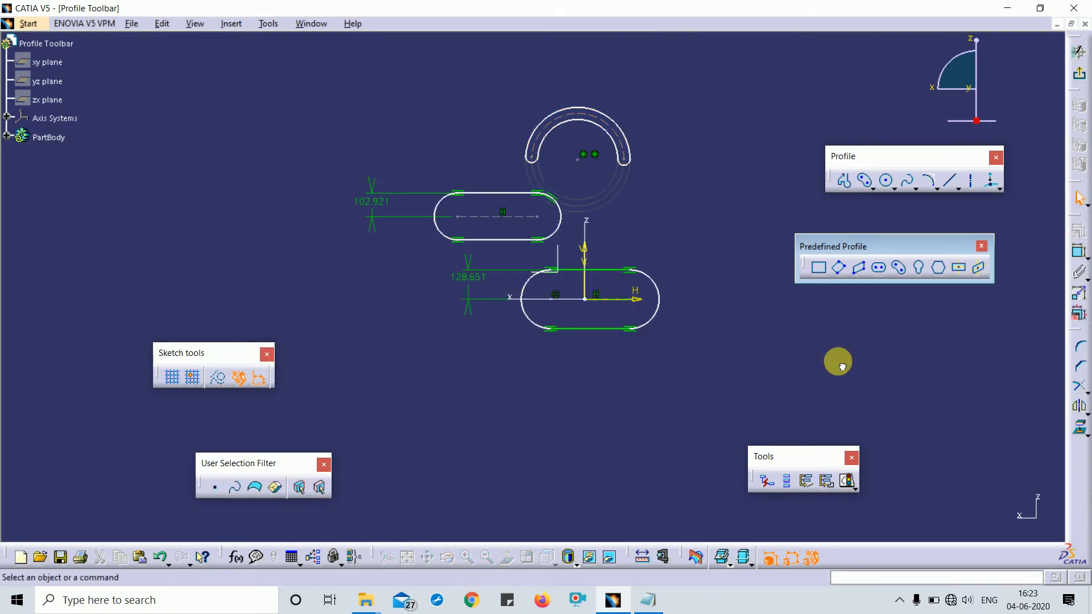
pyautogui.hotkey('ctrl', 'a')
pyautogui.press('Delete')
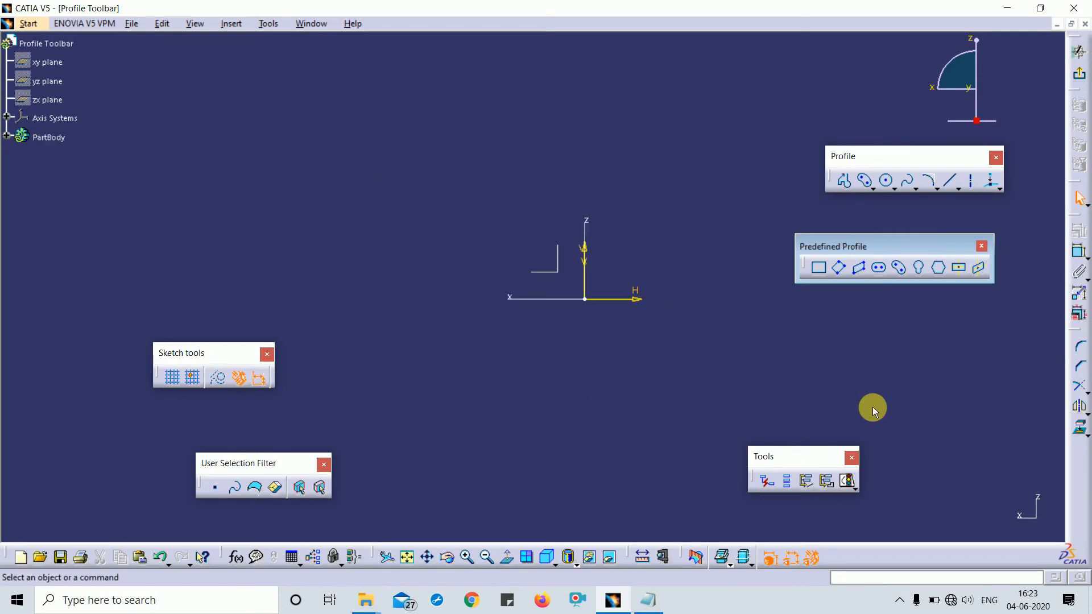
# Draw a short cylindrical elongated hole whose arc centre and start point lie on the H axis, arc radius about 688 mm, and delete it.
pyautogui.click(899, 269)
pyautogui.click(508, 296)
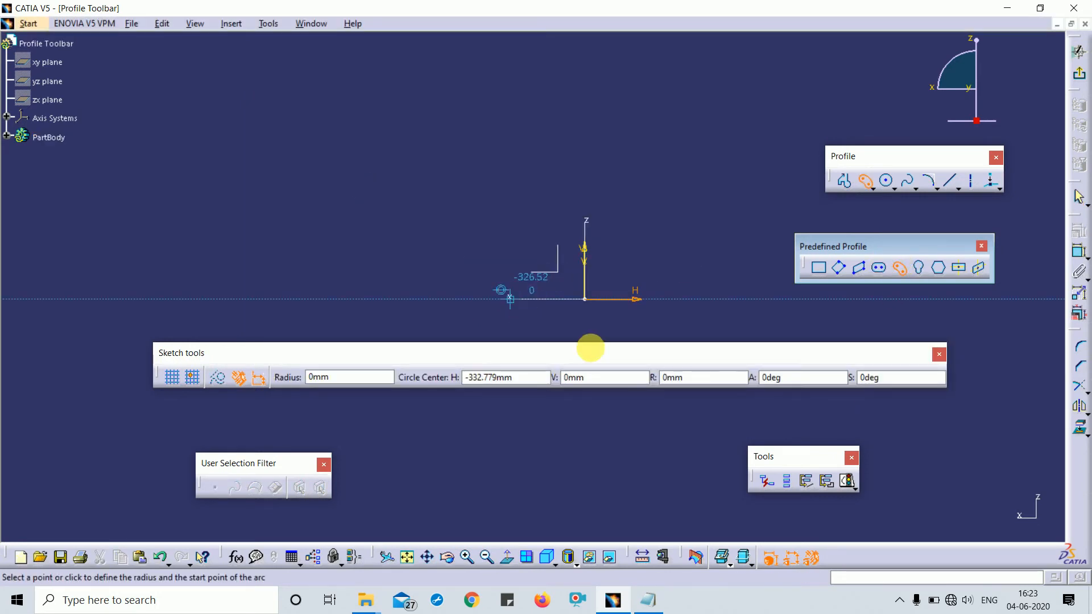
pyautogui.click(665, 298)
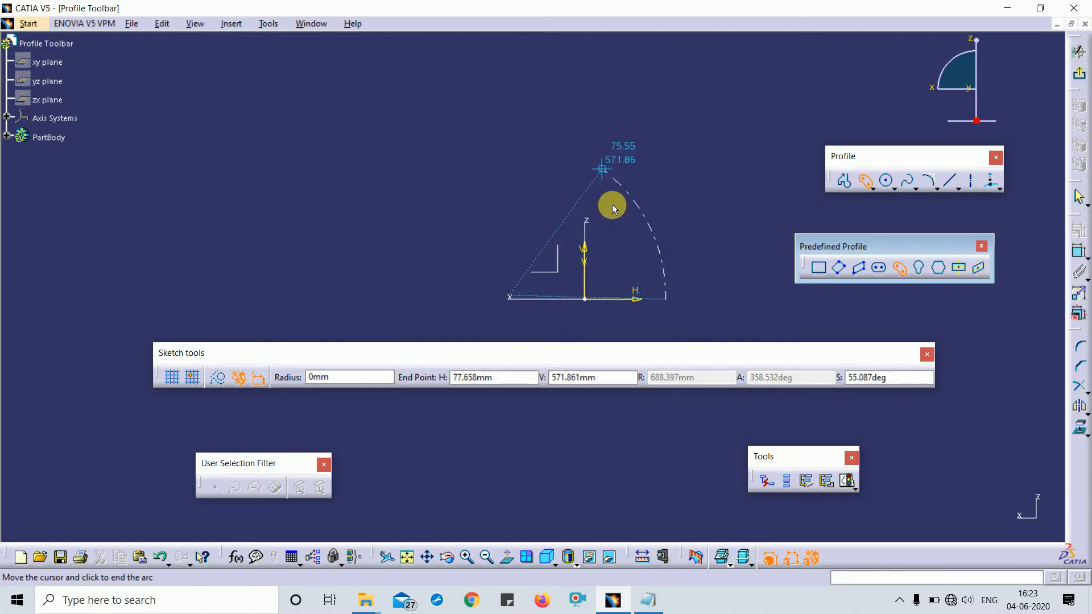
pyautogui.click(669, 267)
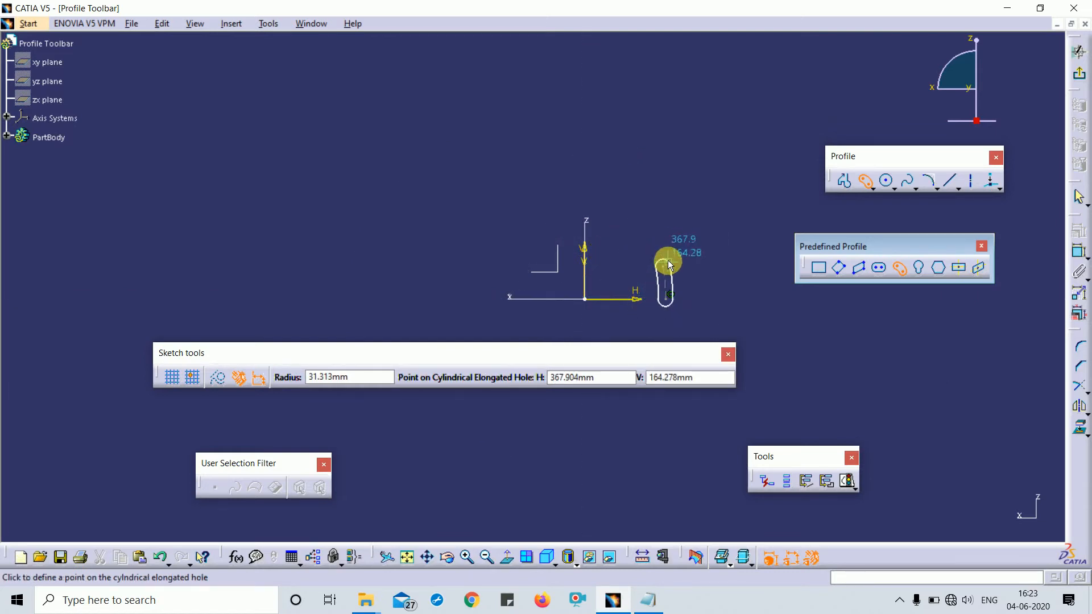
pyautogui.click(673, 254)
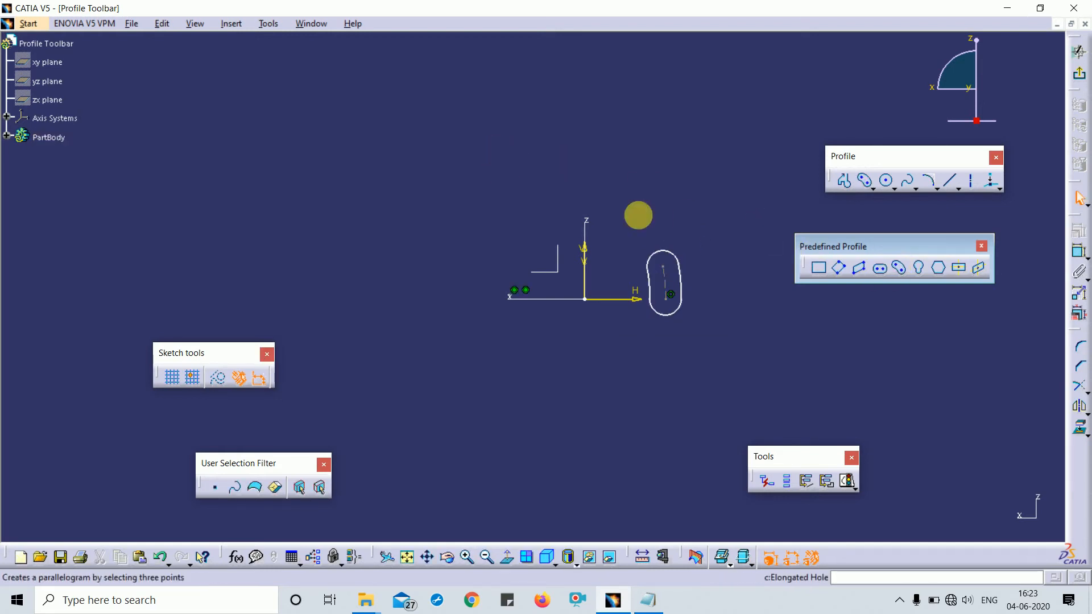
pyautogui.moveTo(597, 205); pyautogui.dragTo(749, 377)
pyautogui.press('Delete')
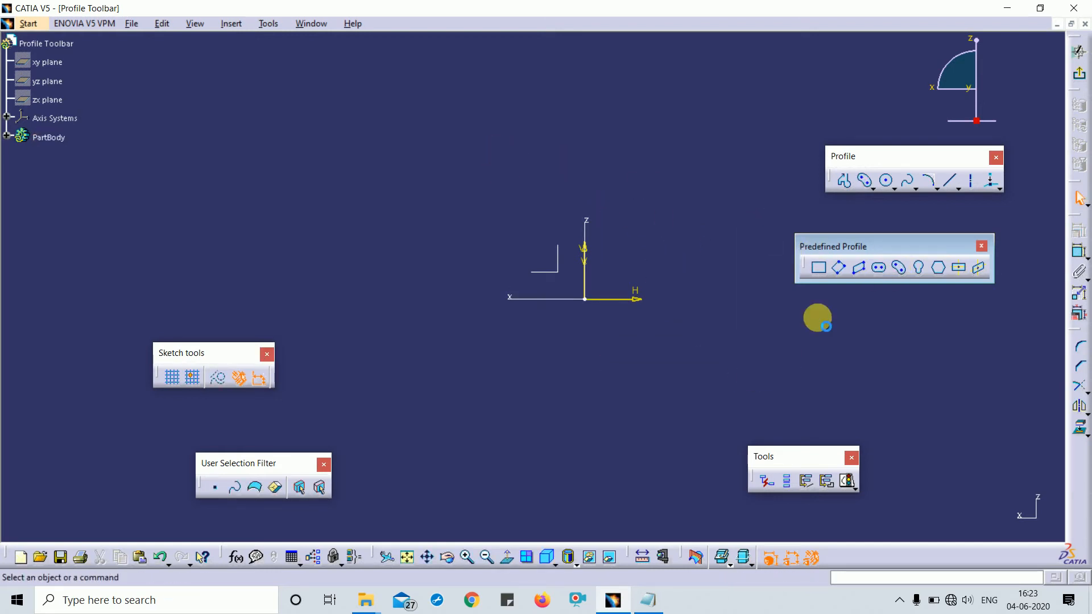
# Draw a keyhole profile on the V axis with its large centre about 779 mm above the origin and small centre at the origin, and delete it.
pyautogui.click(925, 269)
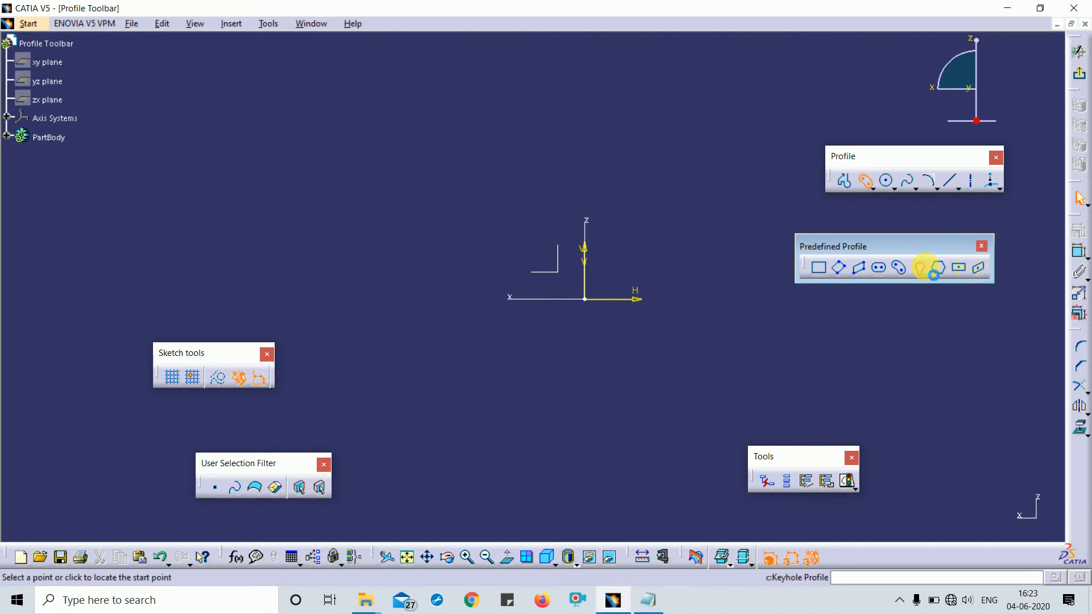
pyautogui.click(584, 121)
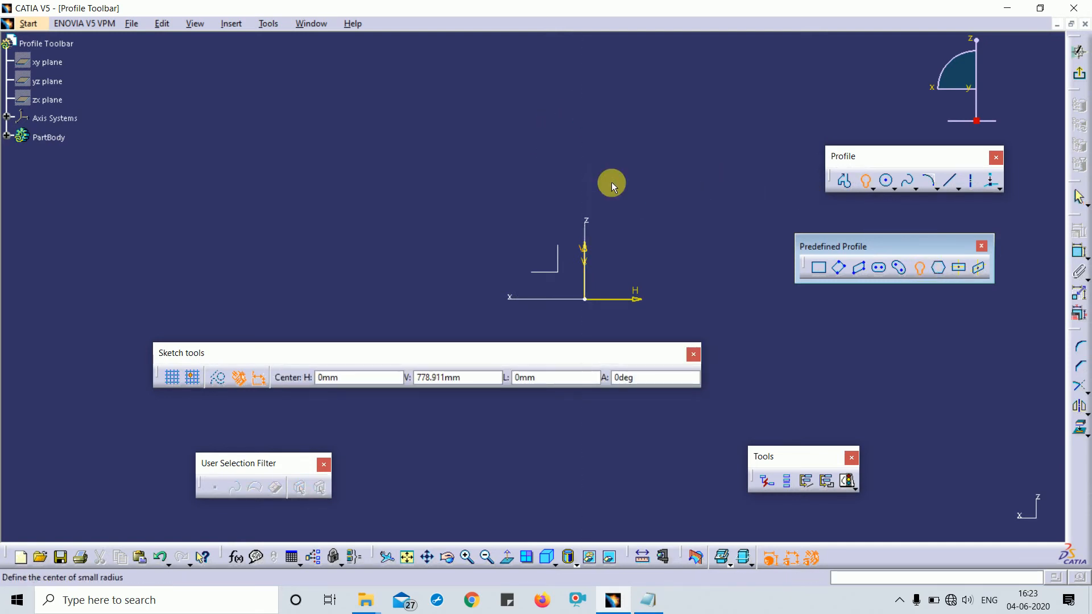
pyautogui.click(586, 298)
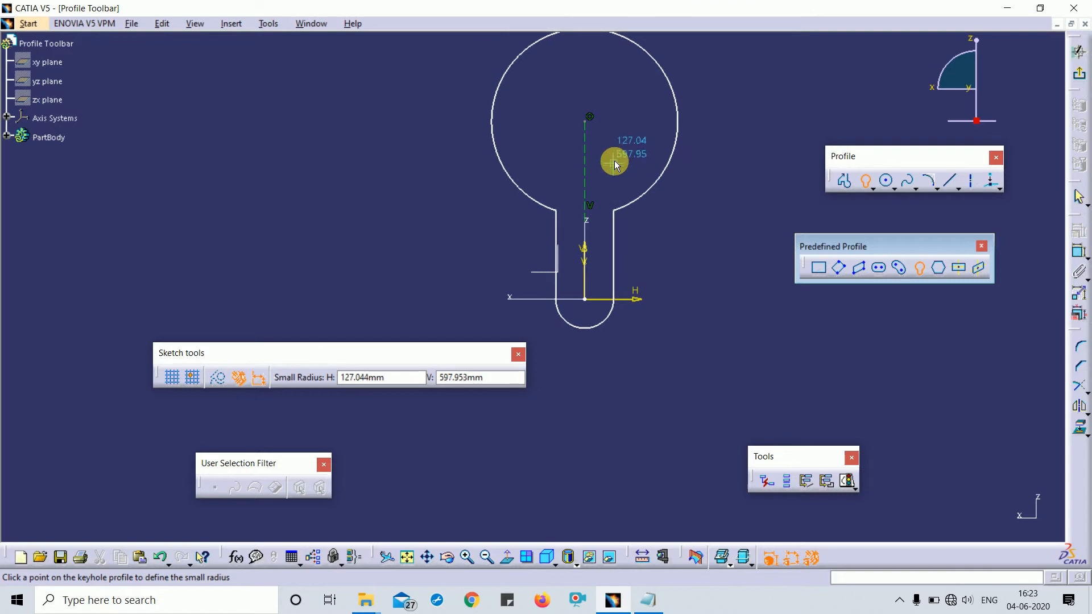
pyautogui.click(613, 266)
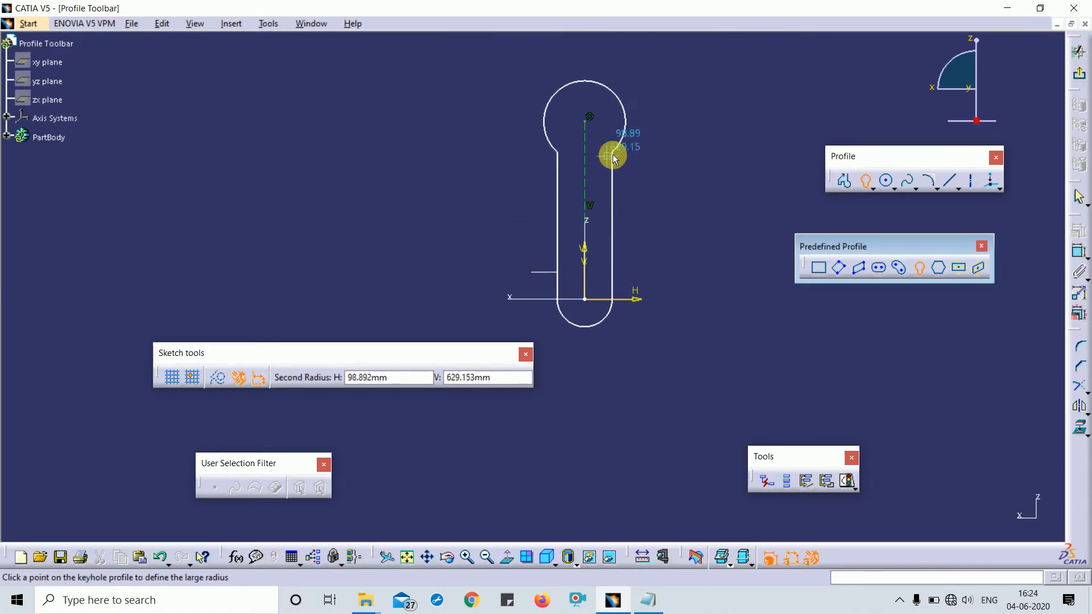
pyautogui.click(612, 183)
pyautogui.click(701, 126)
pyautogui.moveTo(702, 125); pyautogui.dragTo(705, 188, button='middle')
pyautogui.moveTo(485, 81); pyautogui.dragTo(707, 414)
pyautogui.press('Delete')
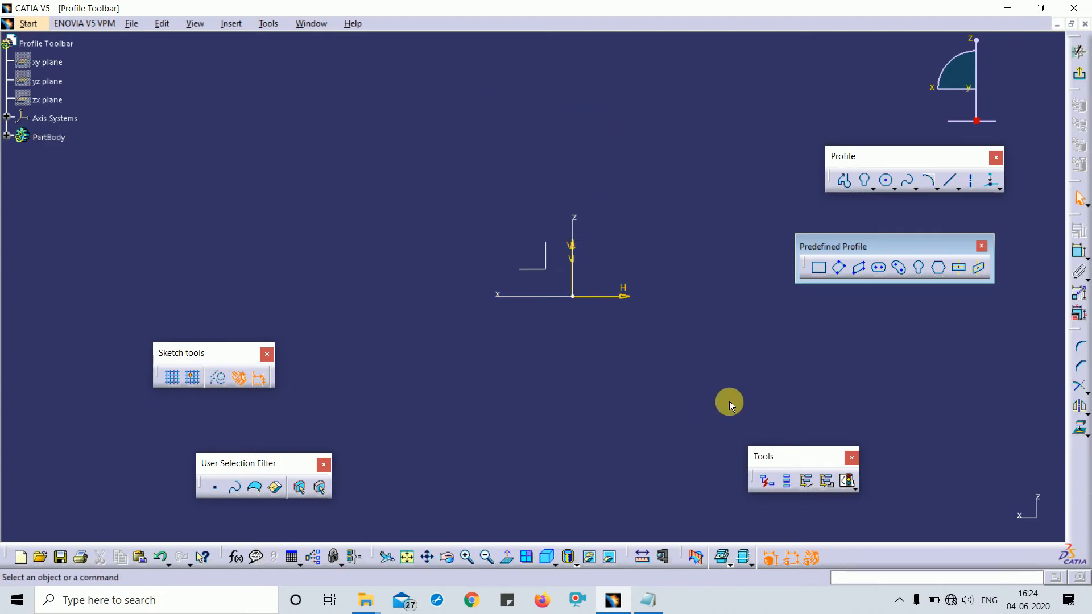
# Draw a hexagon centred on the sketch origin, about 1531 mm across flats, with its reference point on the H axis.
pyautogui.click(940, 269)
pyautogui.click(573, 296)
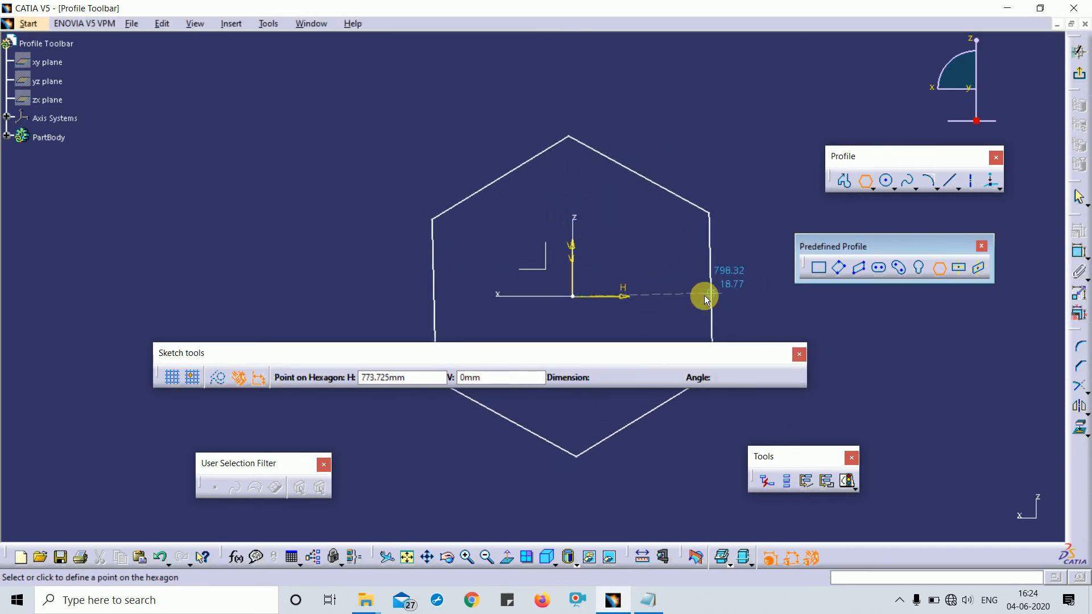
pyautogui.click(704, 297)
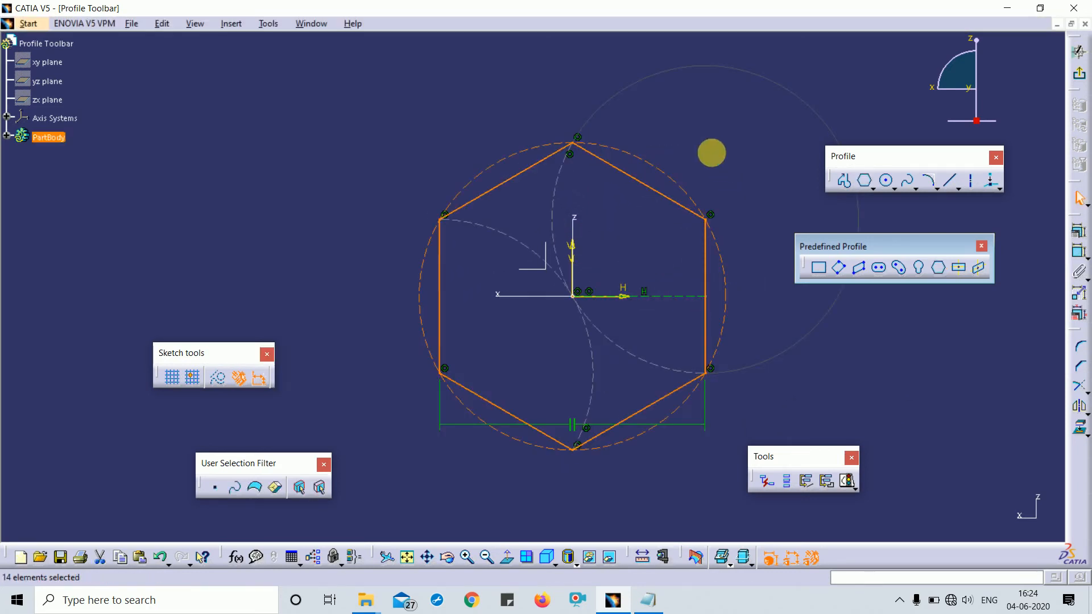
pyautogui.moveTo(711, 151); pyautogui.dragTo(712, 180)
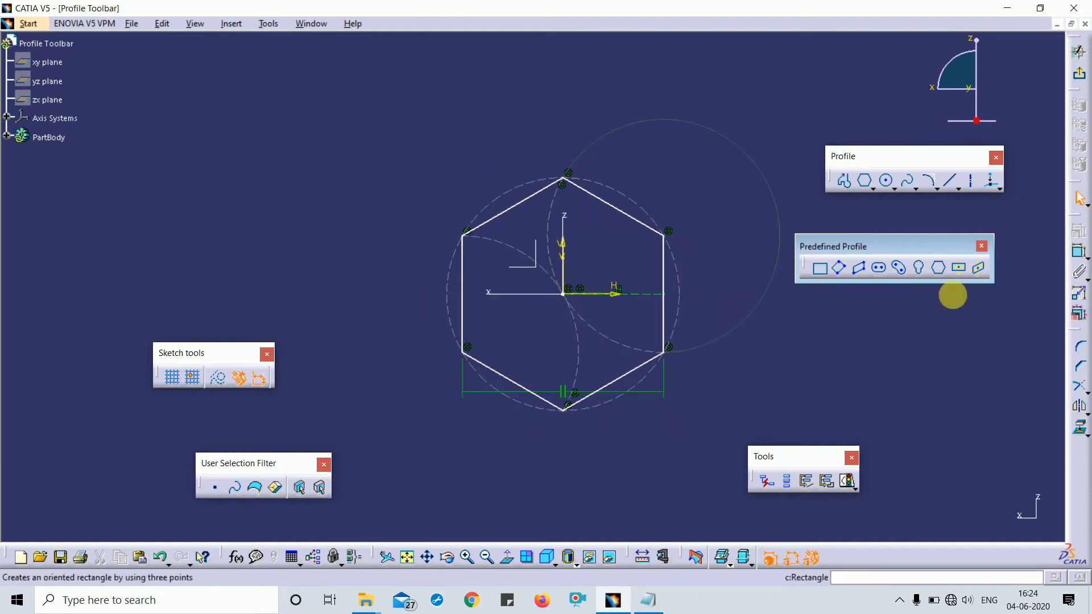
# Dimension the distance between the hexagon's two vertical edges and place the dimension above the profile.
pyautogui.click(1079, 249)
pyautogui.click(662, 268)
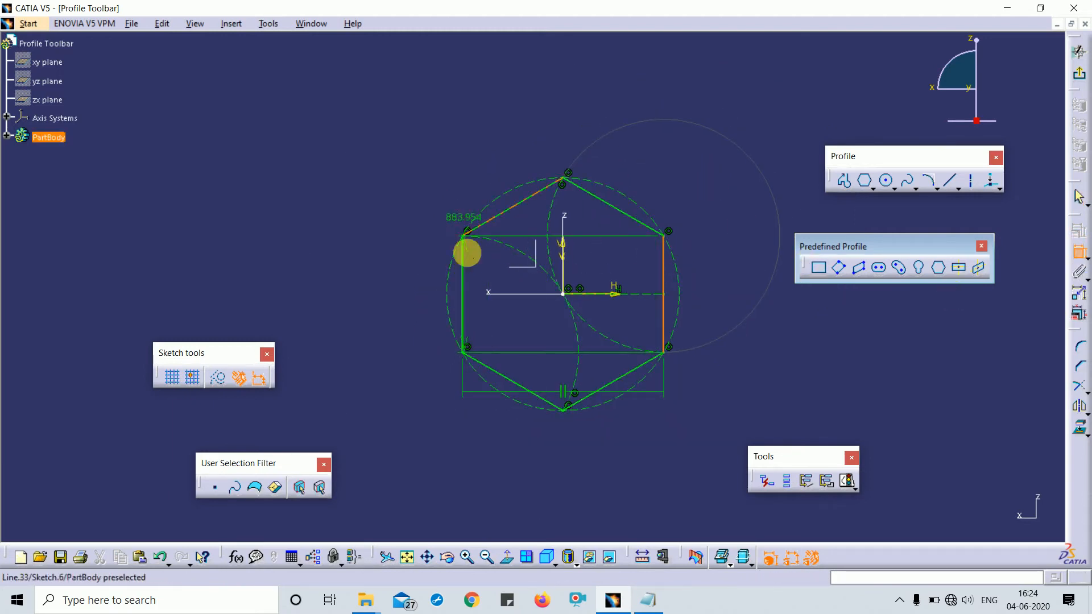
pyautogui.click(463, 253)
pyautogui.click(568, 101)
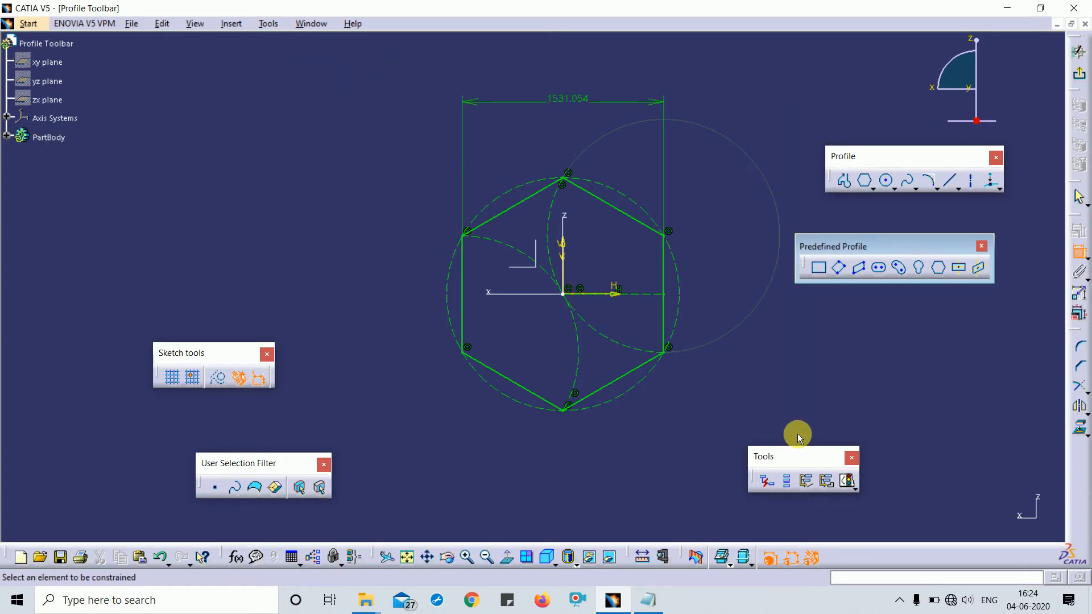
# Delete the whole hexagon together with its construction circles and constraints.
pyautogui.press('Escape')
pyautogui.moveTo(419, 77); pyautogui.dragTo(766, 453)
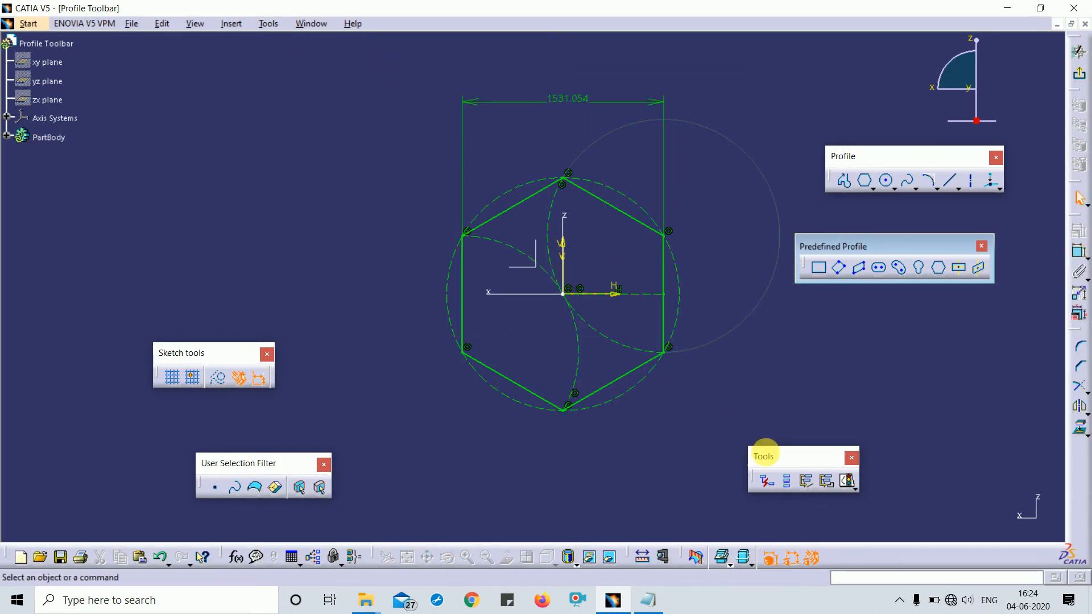
pyautogui.press('Delete')
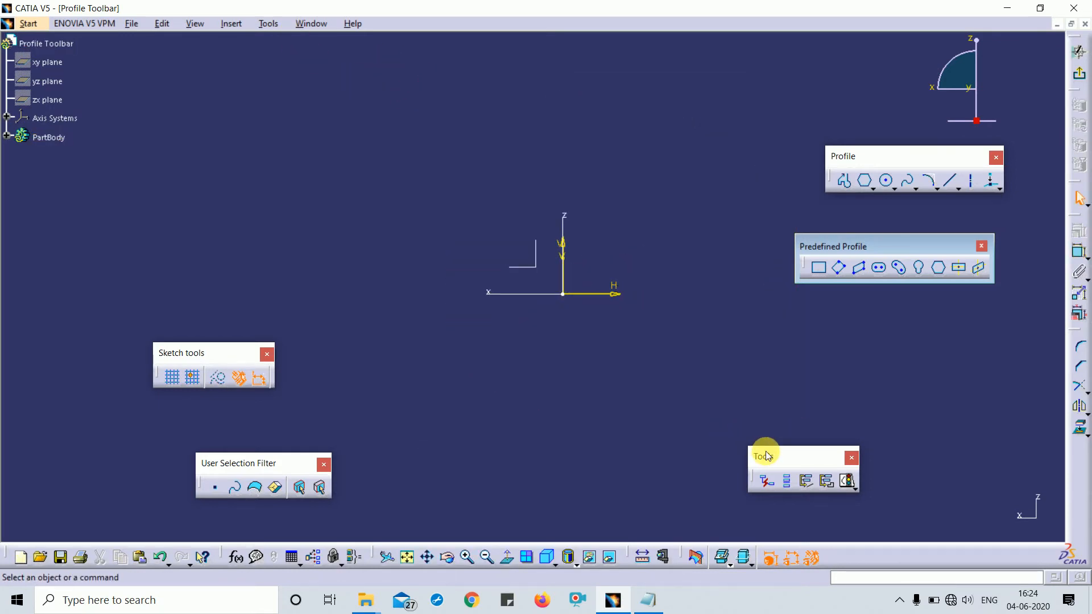
# Draw a centered rectangle about the sketch origin, about 1894 mm wide and 835 mm high.
pyautogui.click(959, 269)
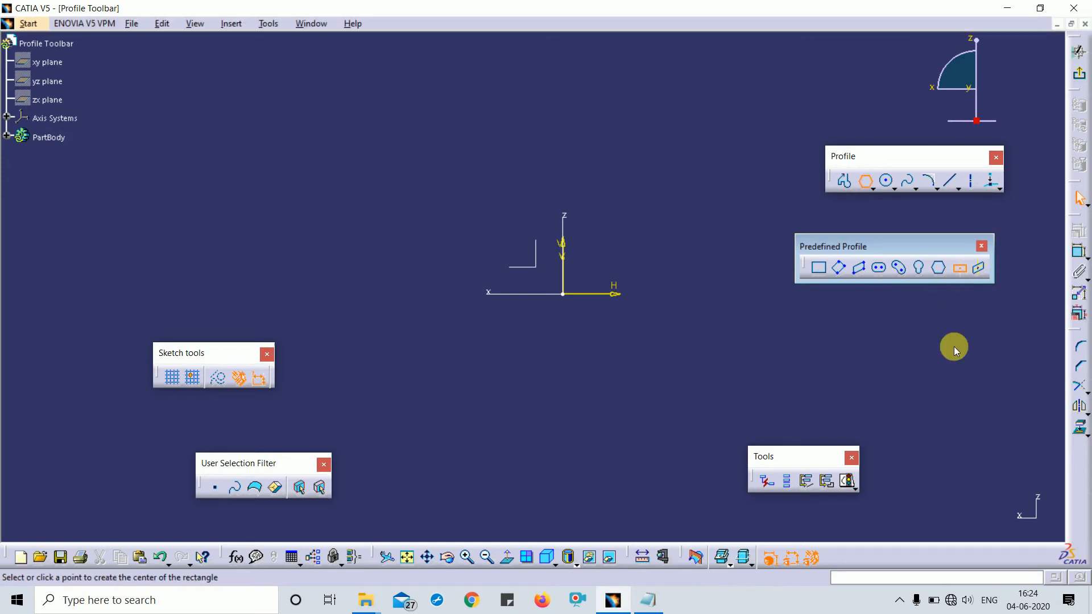
pyautogui.click(563, 294)
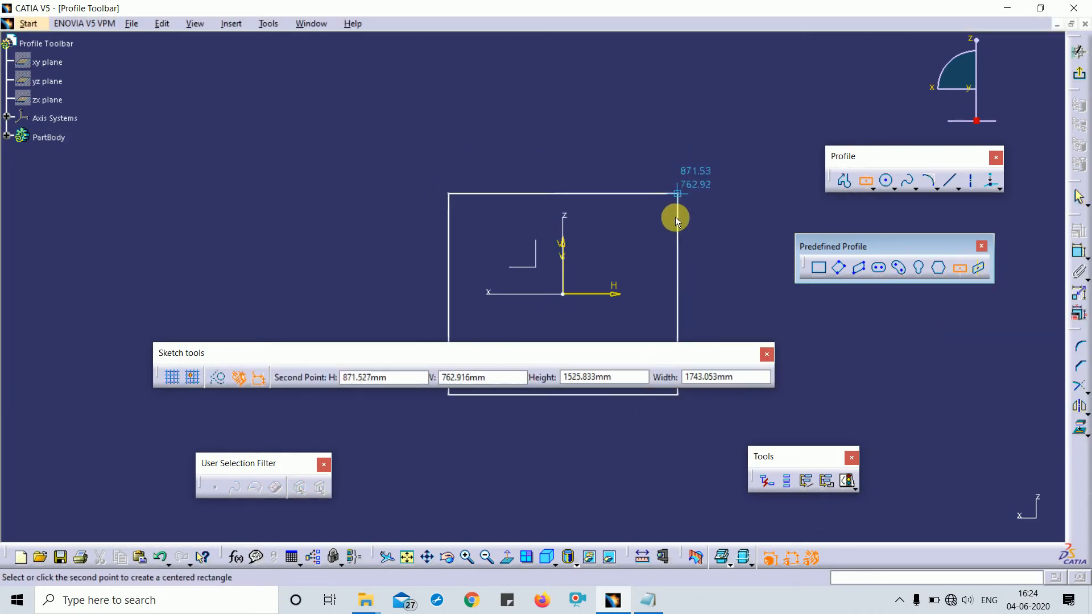
pyautogui.click(687, 238)
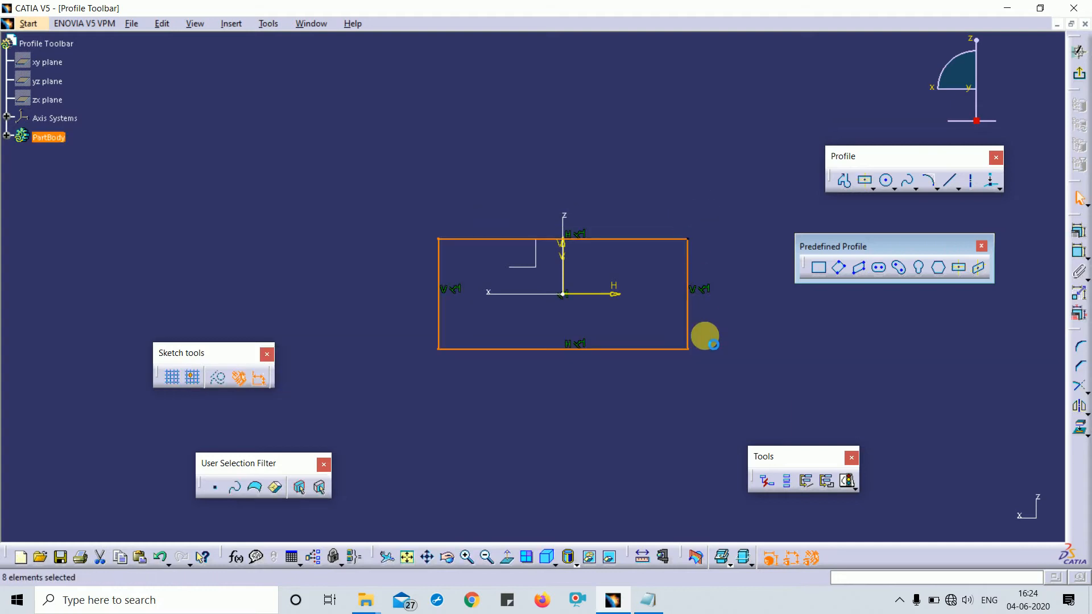
pyautogui.click(625, 413)
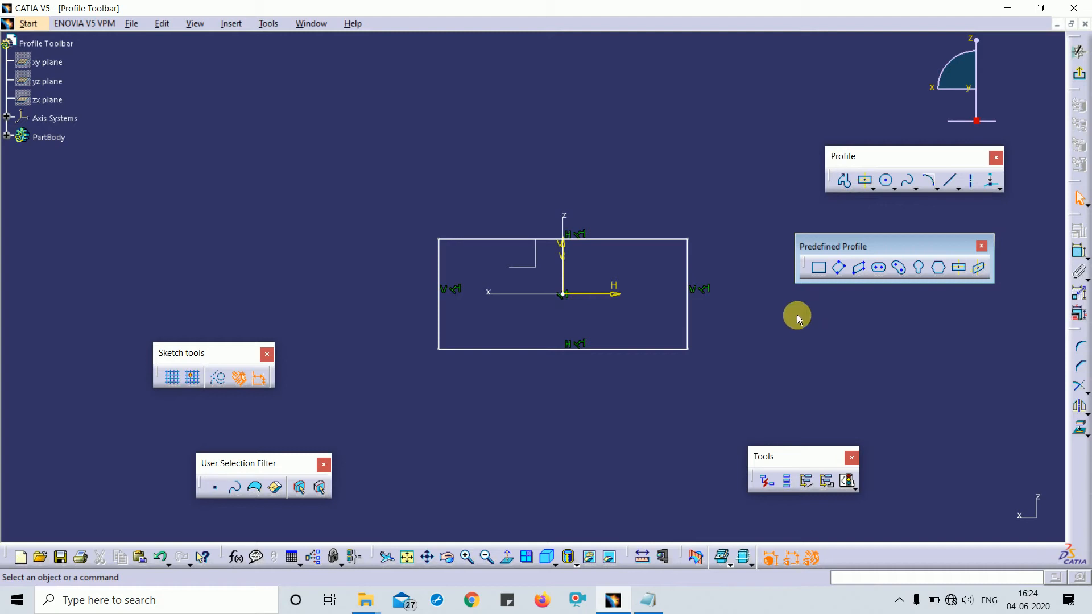
# Dimension the rectangle's width below the profile and its height beside the profile.
pyautogui.click(1080, 255)
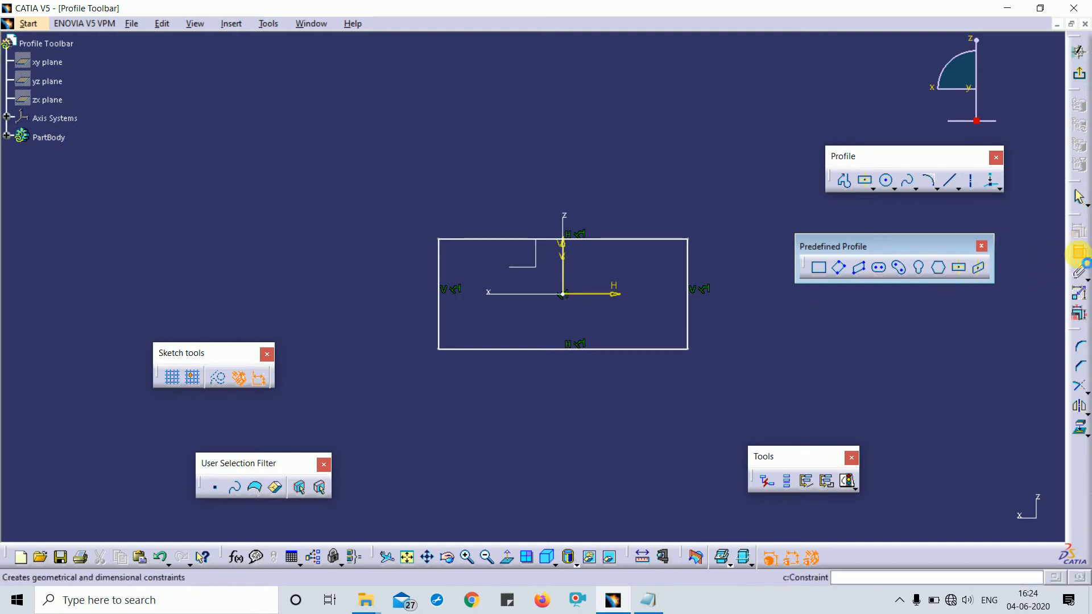
pyautogui.click(566, 349)
pyautogui.click(567, 394)
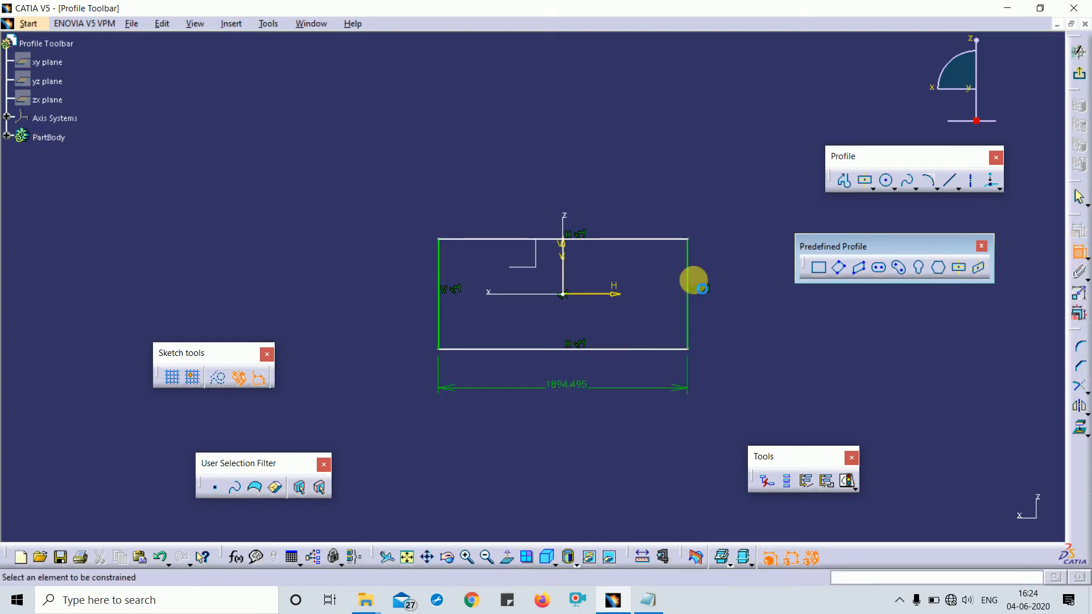
pyautogui.click(686, 257)
pyautogui.click(753, 278)
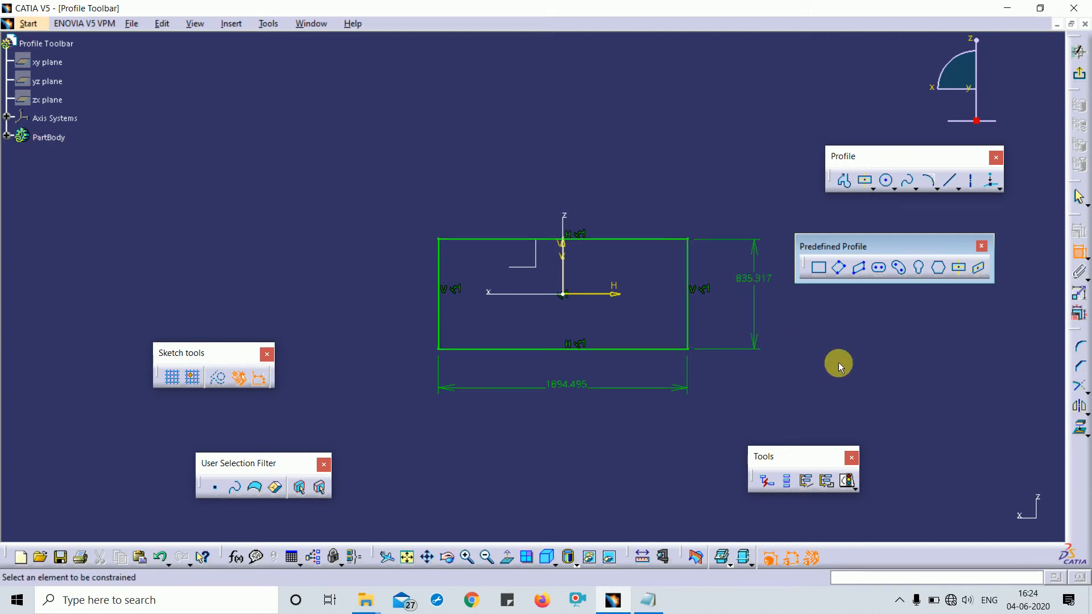
pyautogui.press('Escape')
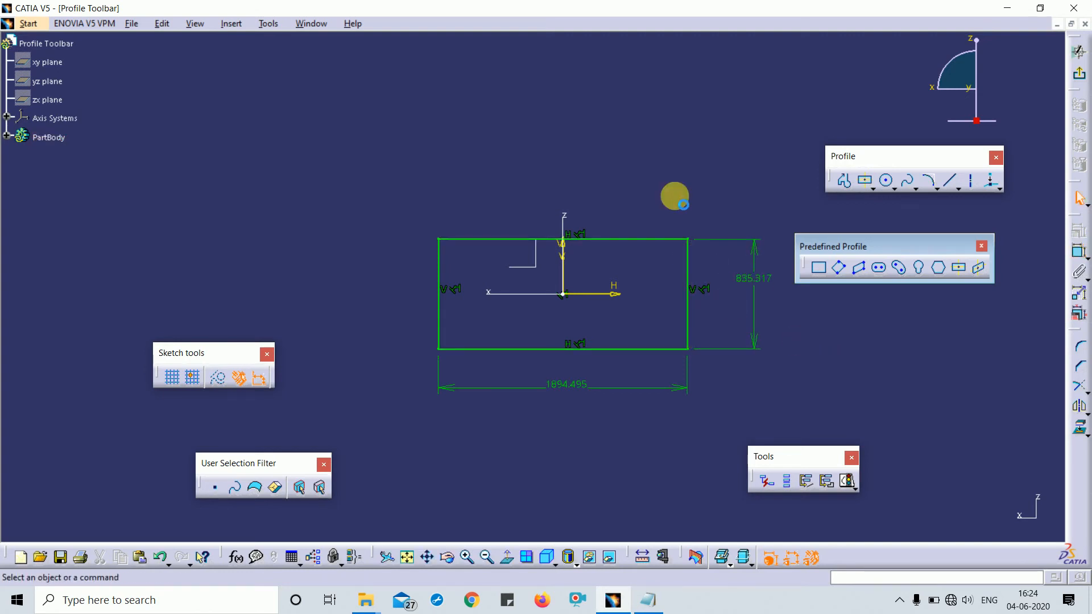
# Delete the centered rectangle together with its dimensions and constraints.
pyautogui.click(980, 267)
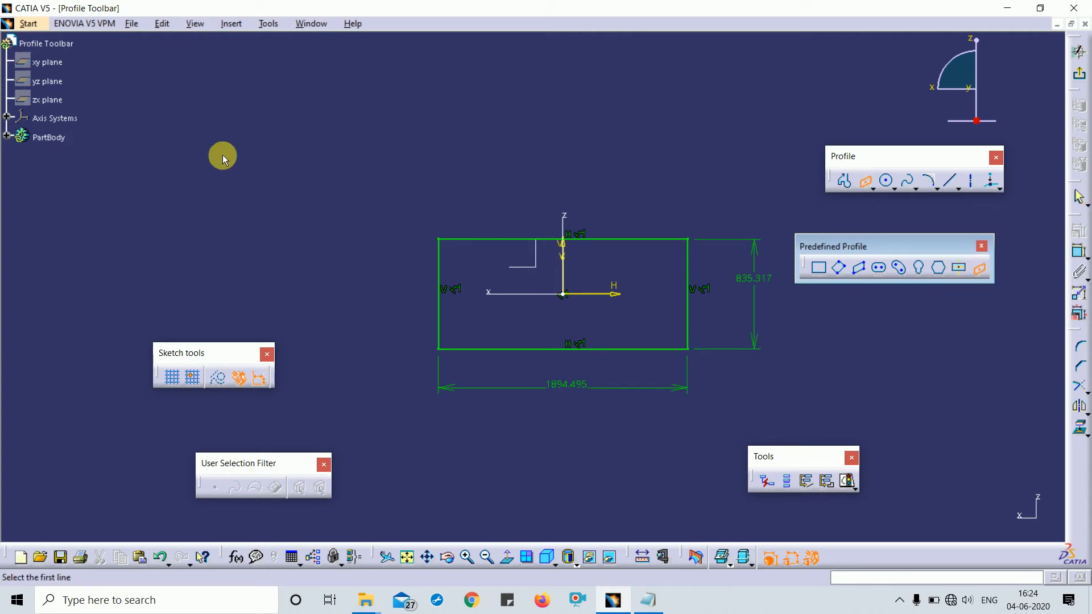
pyautogui.moveTo(338, 187); pyautogui.dragTo(572, 353)
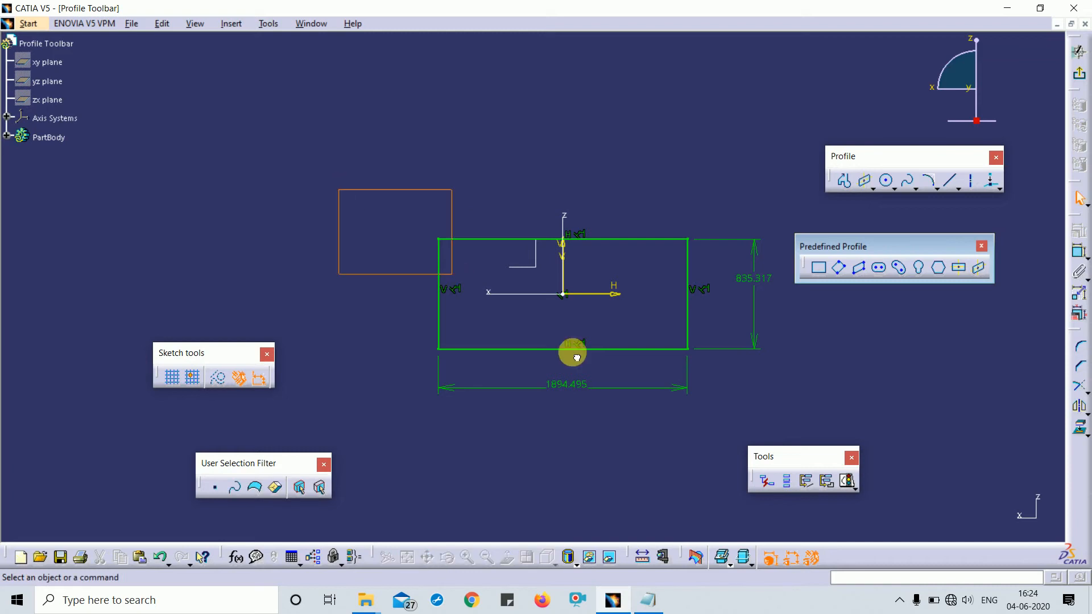
pyautogui.click(835, 478)
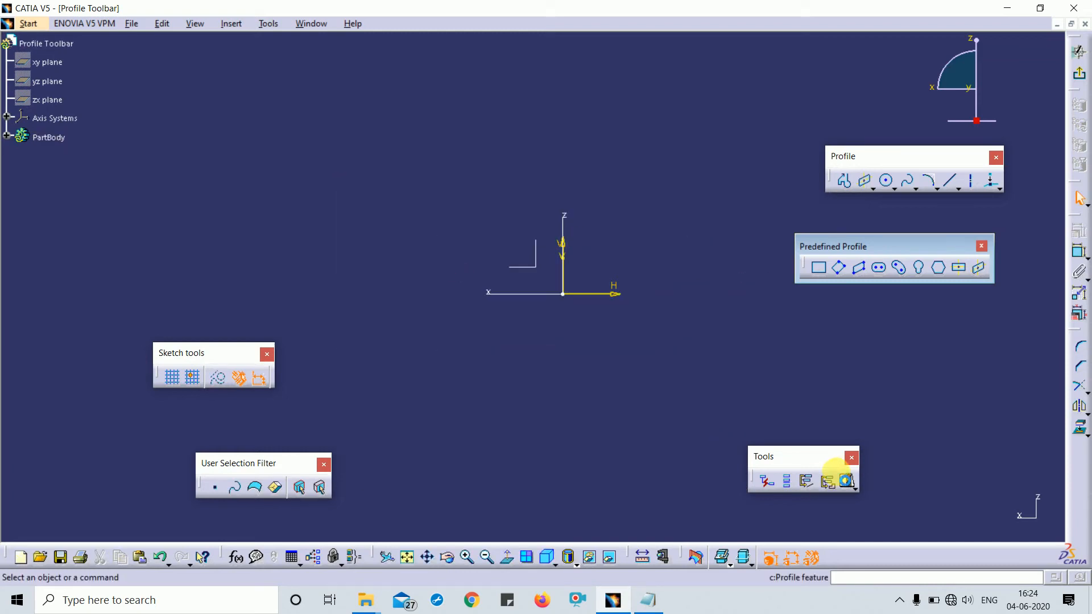
pyautogui.click(980, 267)
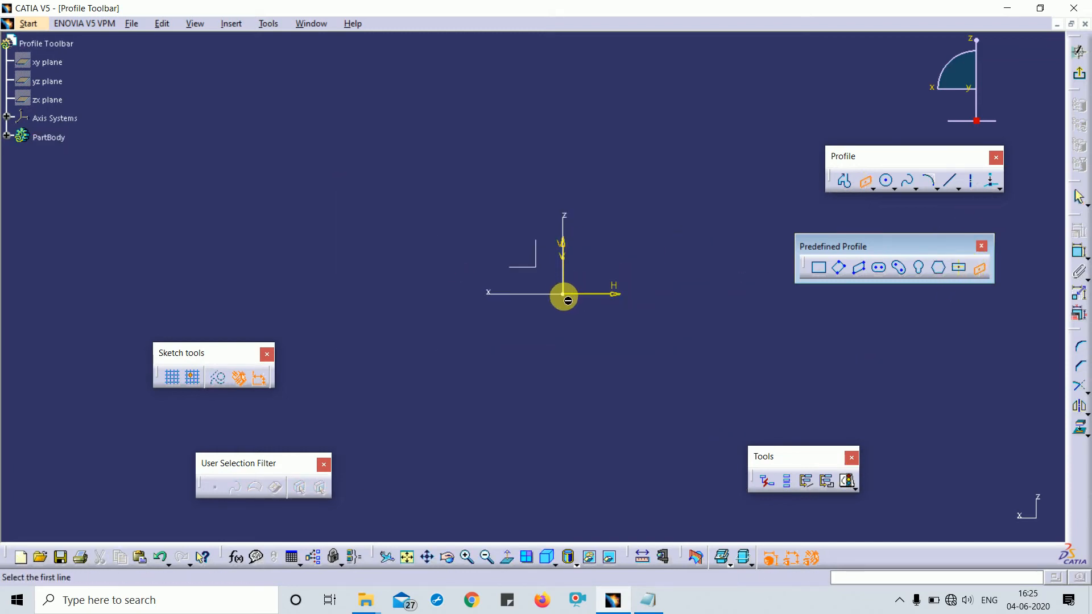
pyautogui.click(576, 293)
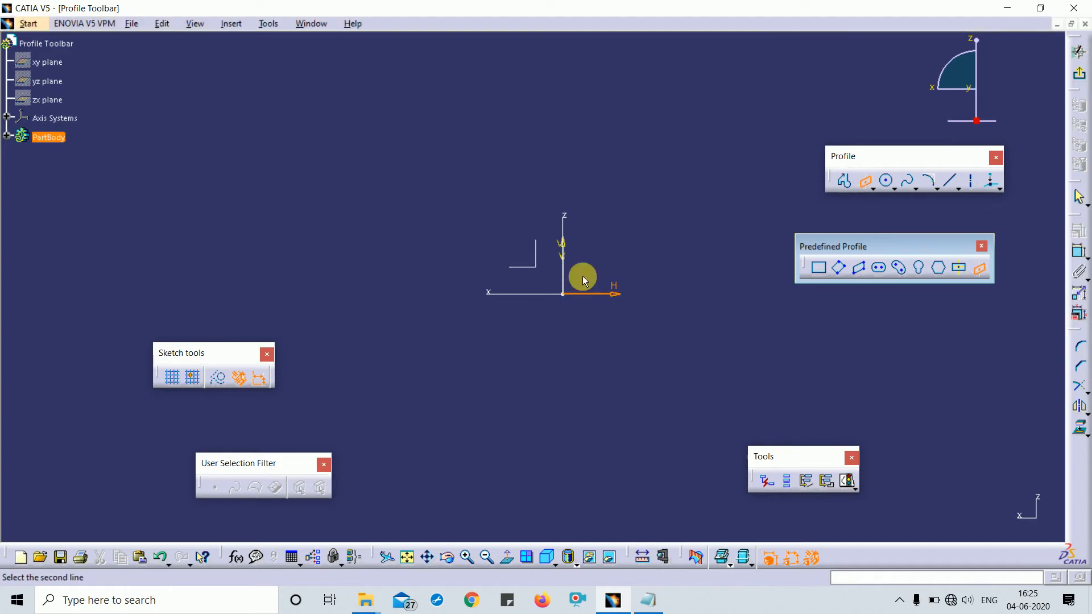
pyautogui.press('Escape')
pyautogui.click(979, 268)
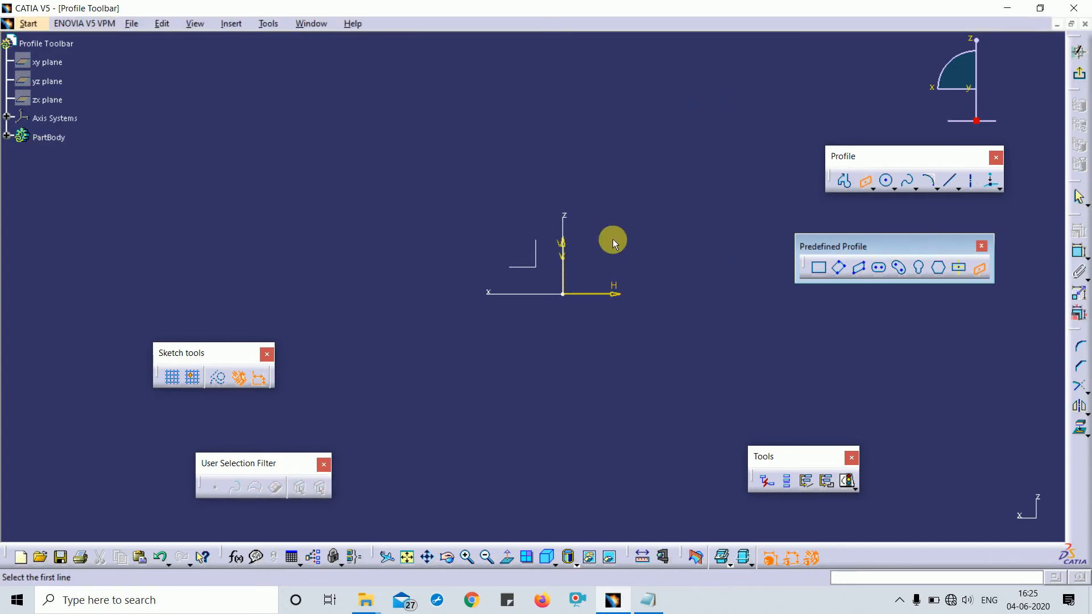
pyautogui.press('Escape')
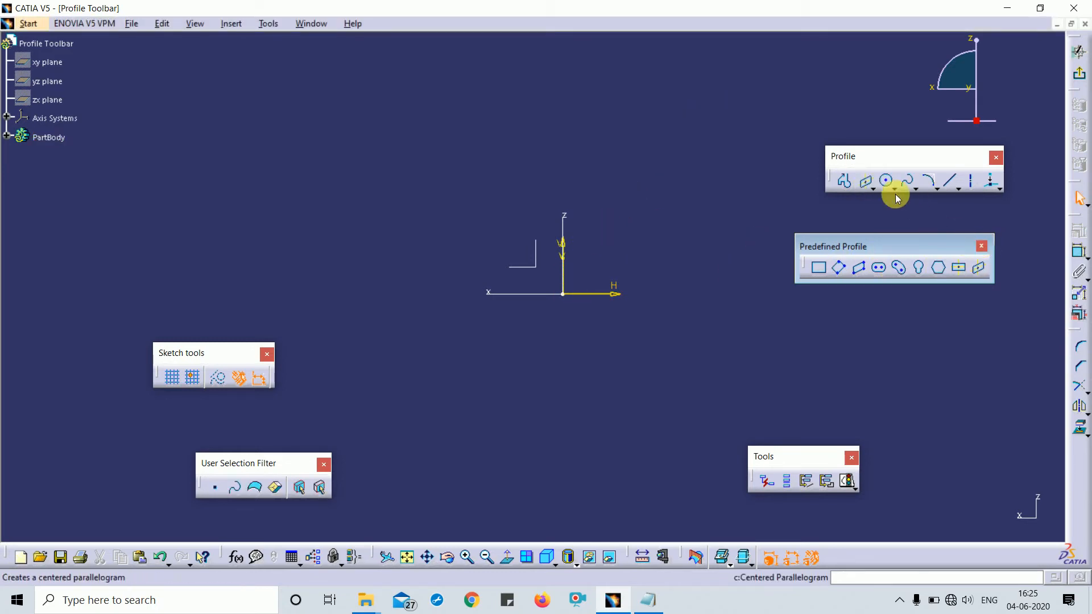
# Draw a vertical line along the V axis with the Profile tool, from well above the origin to just below it.
pyautogui.click(845, 183)
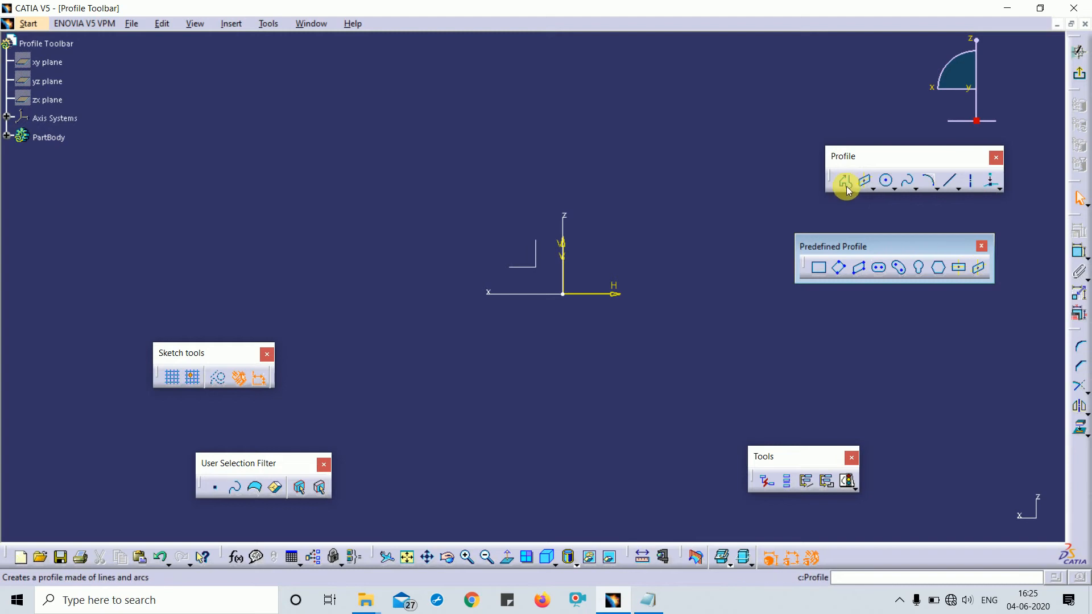
pyautogui.click(563, 122)
pyautogui.click(563, 317)
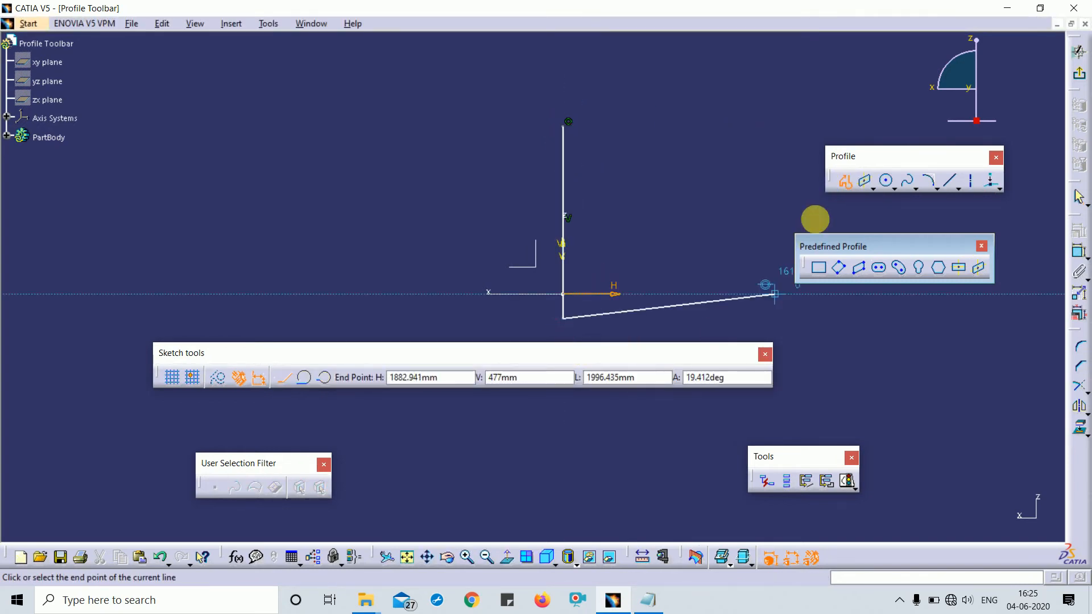
pyautogui.press('Escape')
pyautogui.click(823, 231)
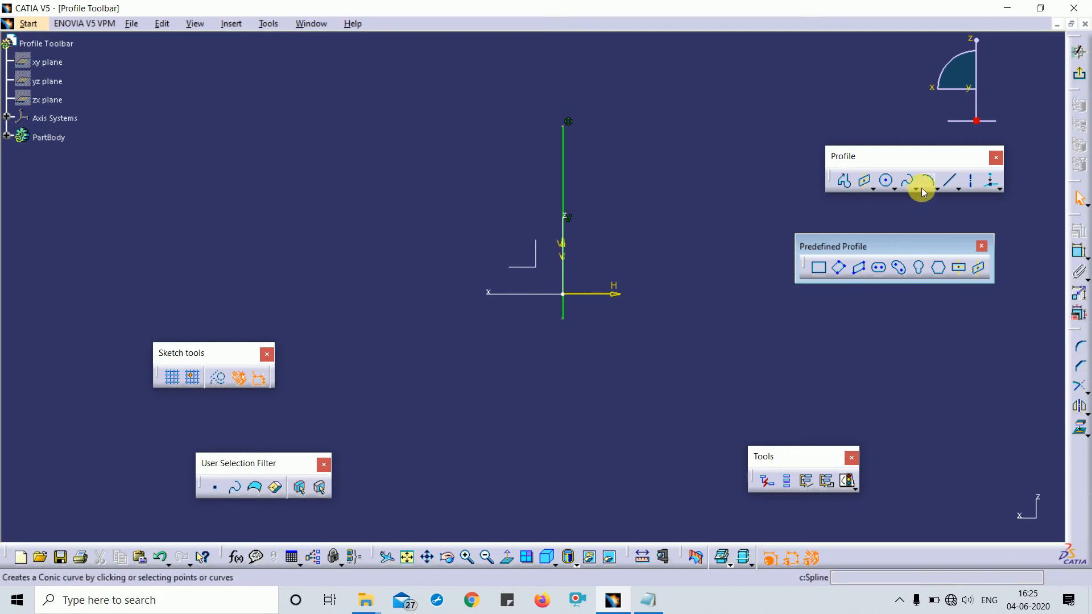
# Draw an inclined line about 2100 mm long with the Profile tool, sloping down across the vertical line above the origin.
pyautogui.click(844, 180)
pyautogui.click(432, 151)
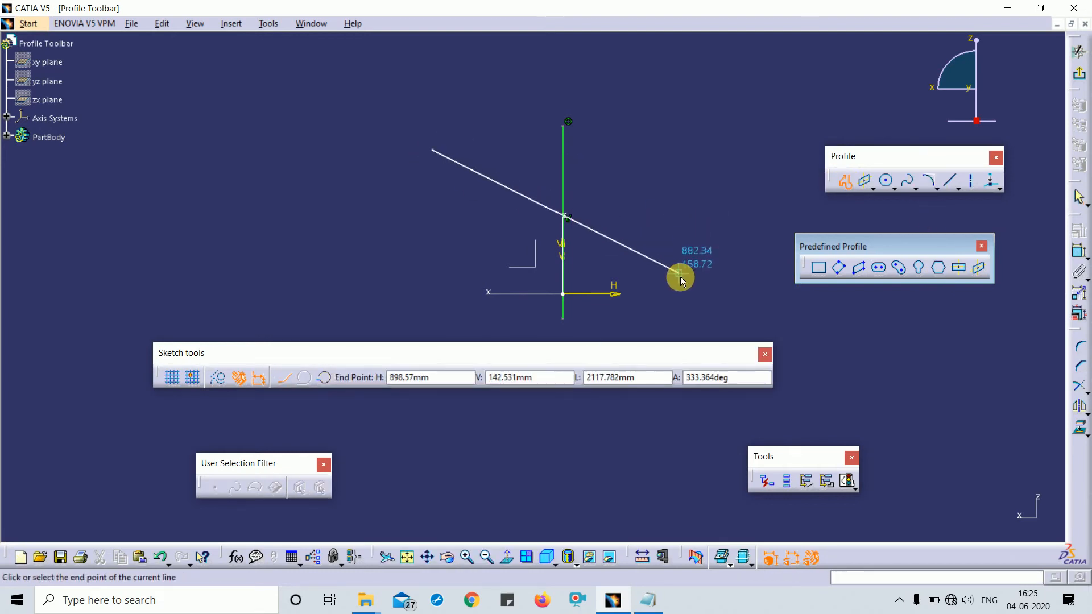
pyautogui.doubleClick(675, 284)
# Create a centered parallelogram from the vertical and inclined lines, with its end point at about H -1205 mm.
pyautogui.click(974, 264)
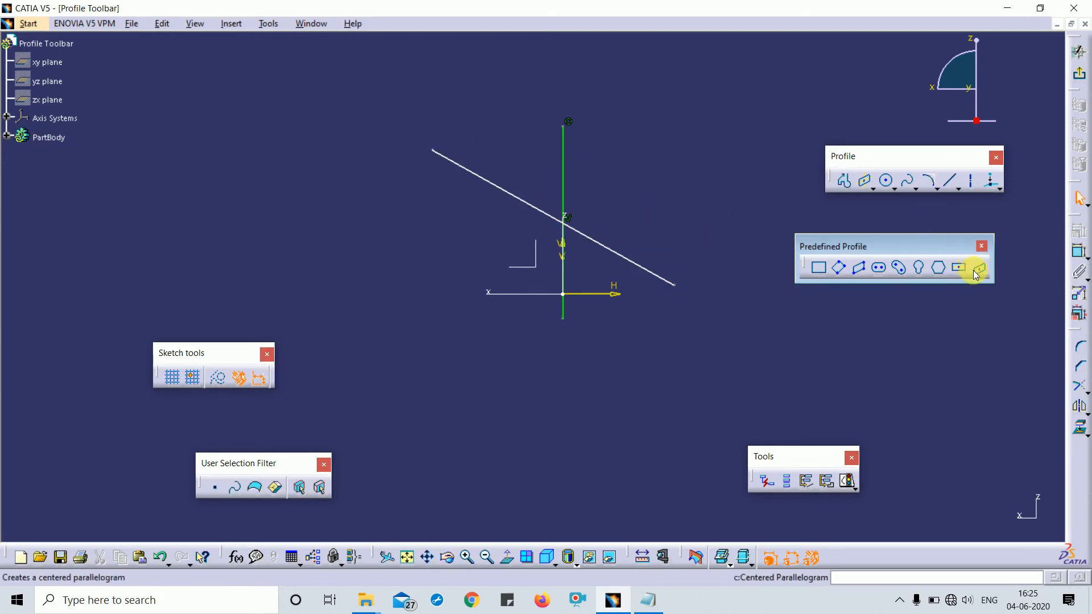
pyautogui.click(562, 144)
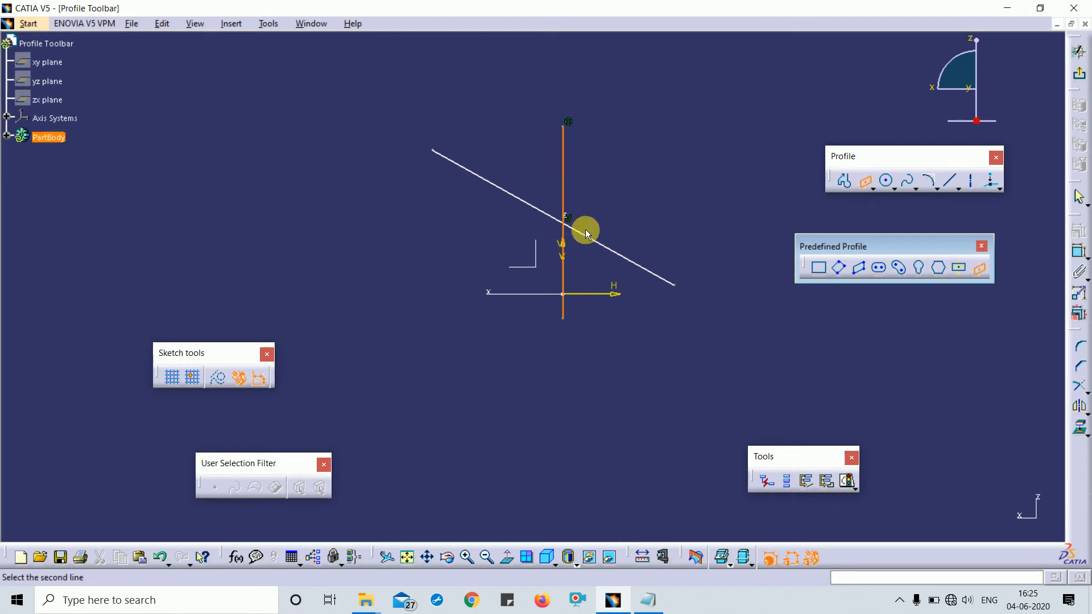
pyautogui.click(475, 175)
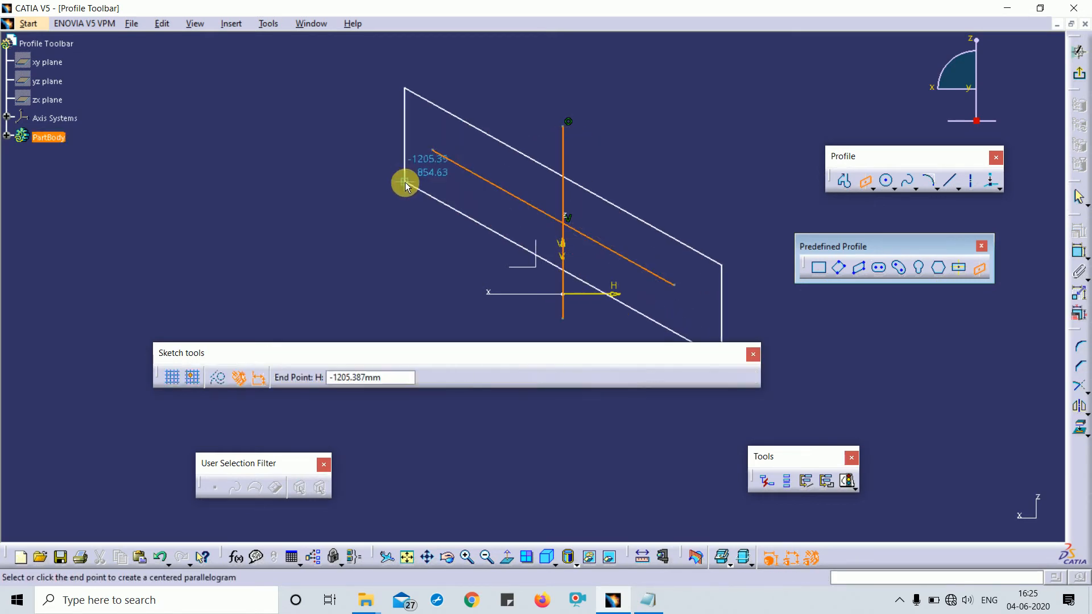
pyautogui.click(404, 79)
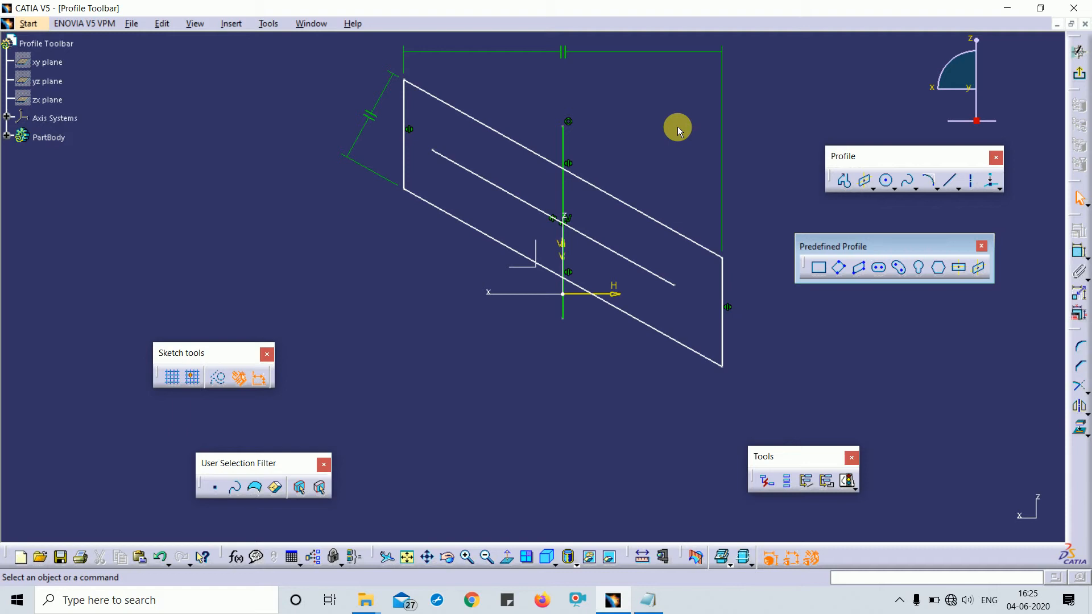
# Delete the parallelogram with its reference lines and constraints, and close the Predefined Profile toolbar.
pyautogui.moveTo(650, 136)
pyautogui.mouseDown(button='middle')
pyautogui.moveTo(637, 95)
pyautogui.moveTo(637, 129)
pyautogui.mouseUp(button='middle')
pyautogui.hotkey('ctrl', 'a')
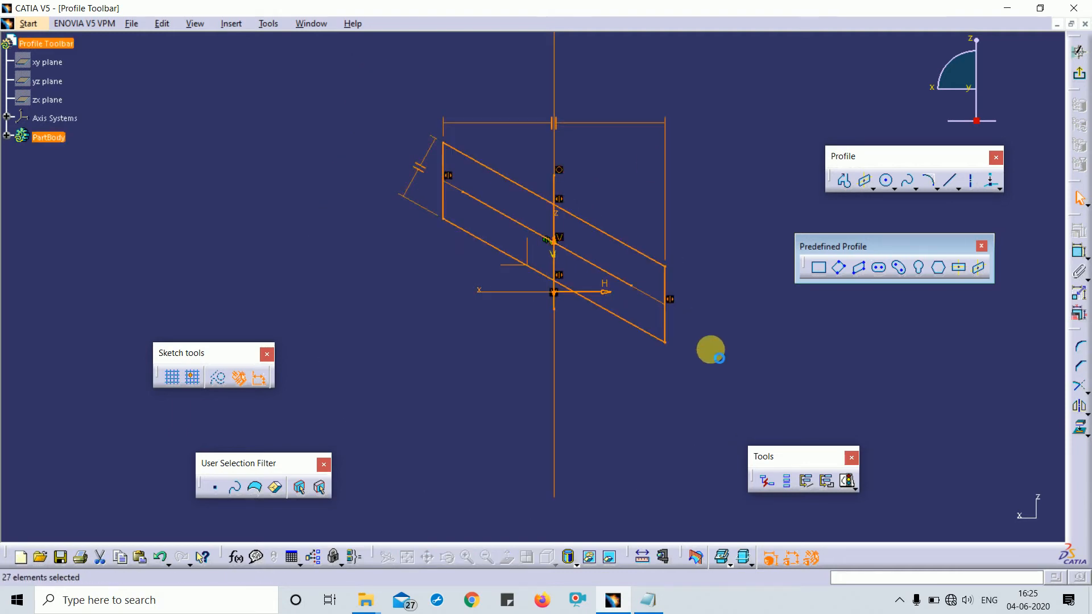
pyautogui.press('Delete')
pyautogui.moveTo(869, 252); pyautogui.dragTo(980, 245)
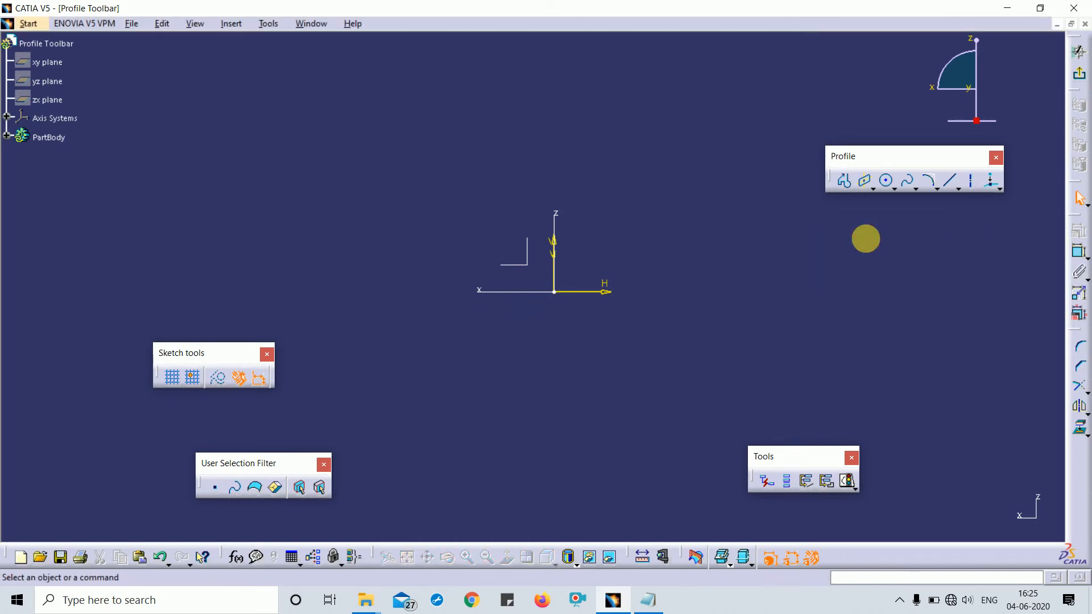
pyautogui.click(885, 181)
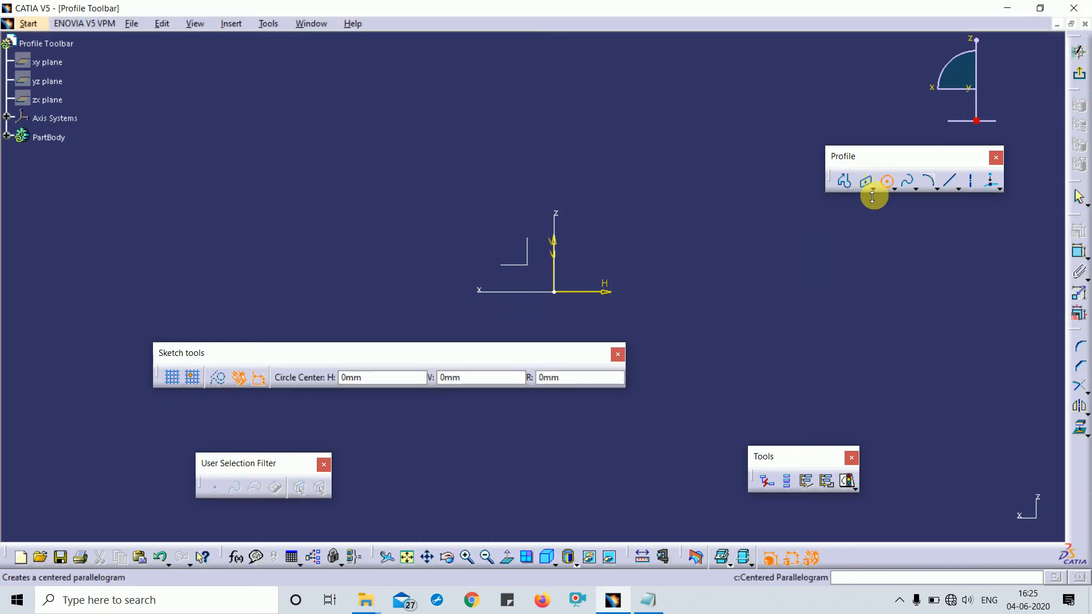
pyautogui.click(872, 188)
pyautogui.press('Escape')
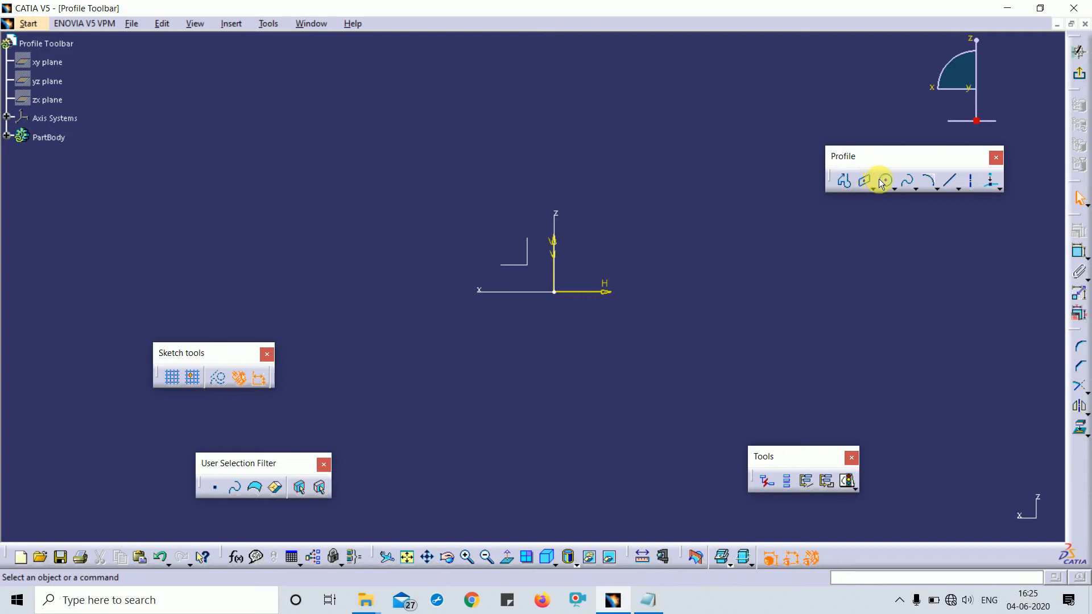
# Detach the Circle tools as a floating toolbar and draw a circle centred on the sketch origin, about 2349 mm in diameter.
pyautogui.click(894, 191)
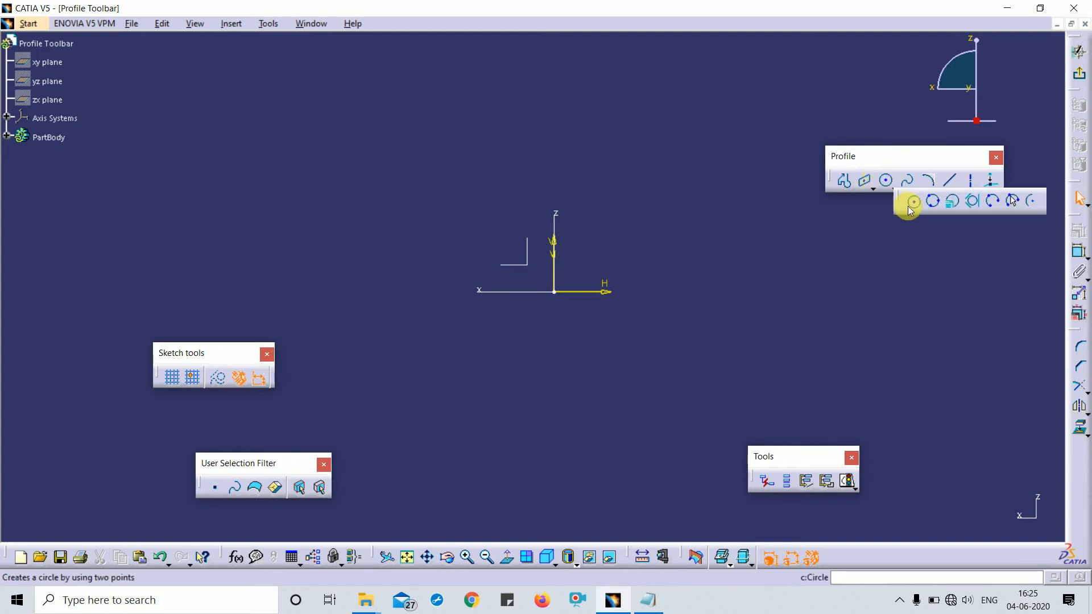
pyautogui.moveTo(865, 278); pyautogui.dragTo(865, 279)
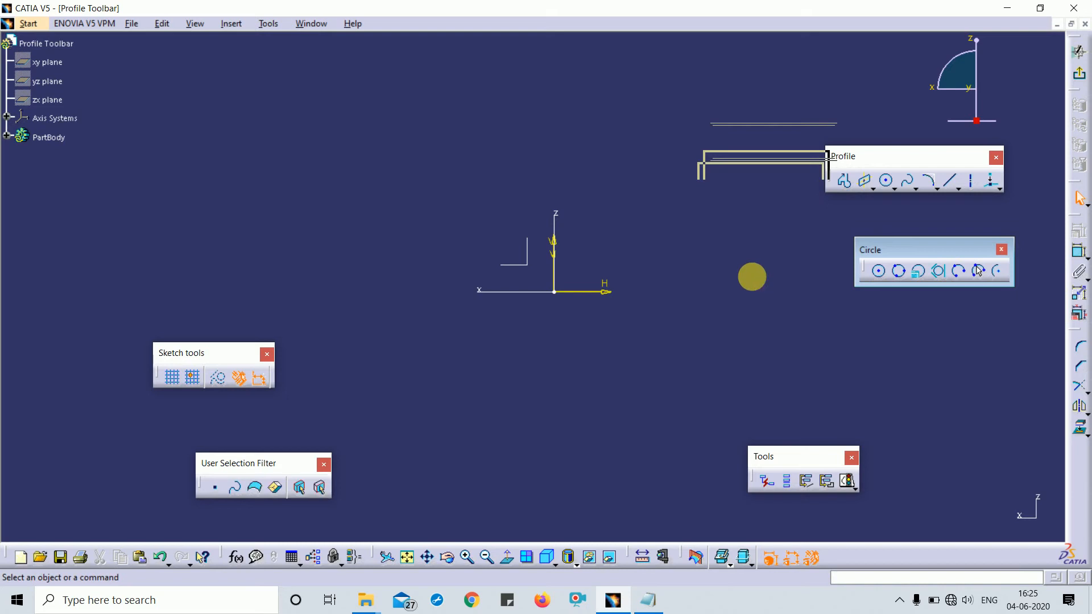
pyautogui.click(878, 270)
pyautogui.click(555, 293)
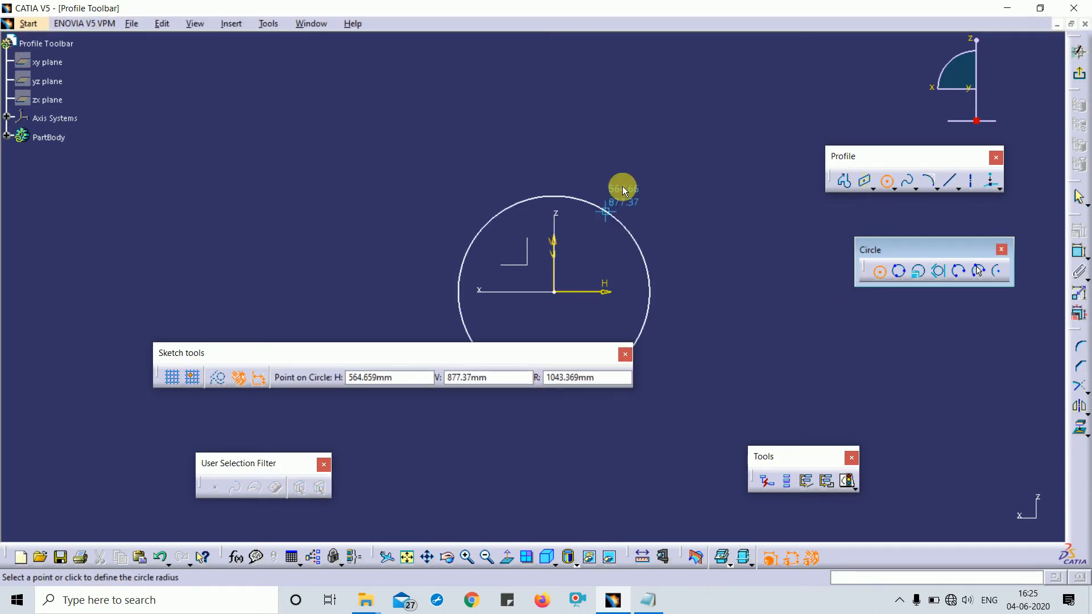
pyautogui.click(614, 202)
pyautogui.click(783, 364)
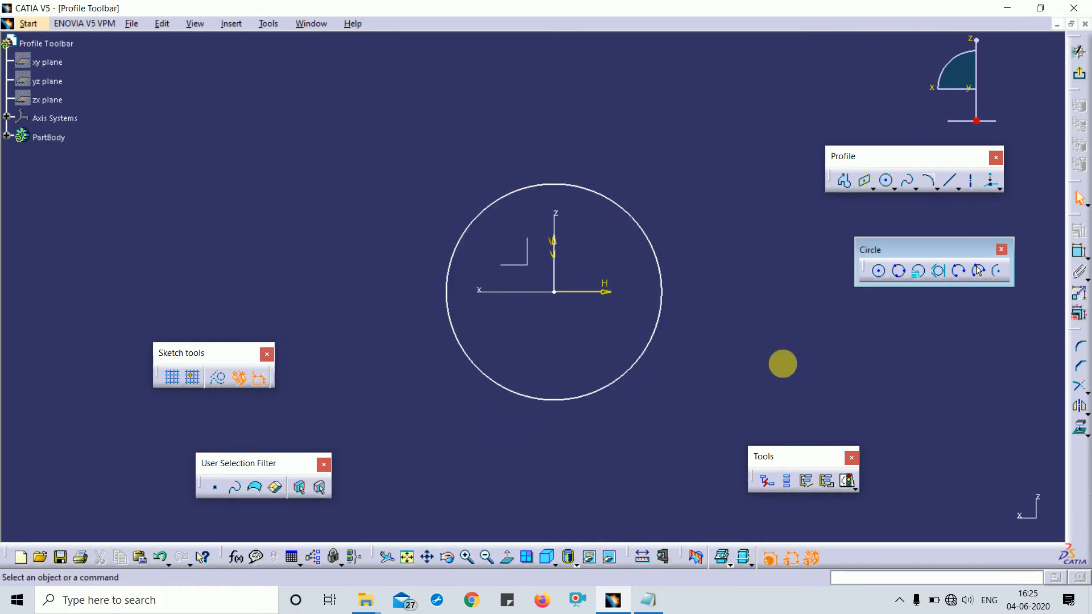
# Dimension the circle's diameter and set it to 100 mm.
pyautogui.click(1078, 251)
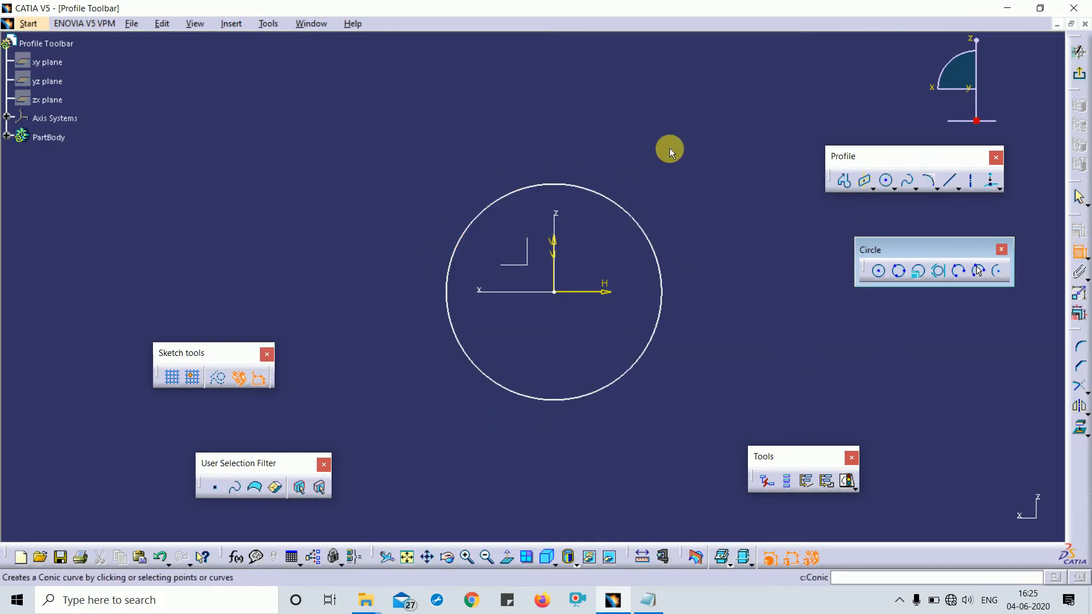
pyautogui.click(632, 217)
pyautogui.click(664, 117)
pyautogui.doubleClick(675, 110)
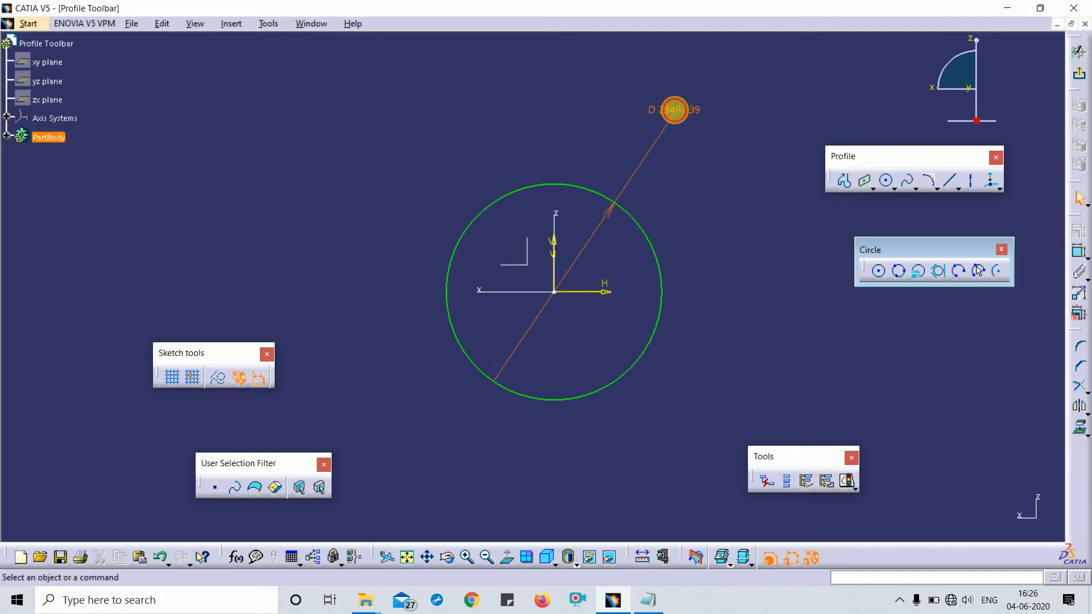
pyautogui.write('100')
pyautogui.press('Return')
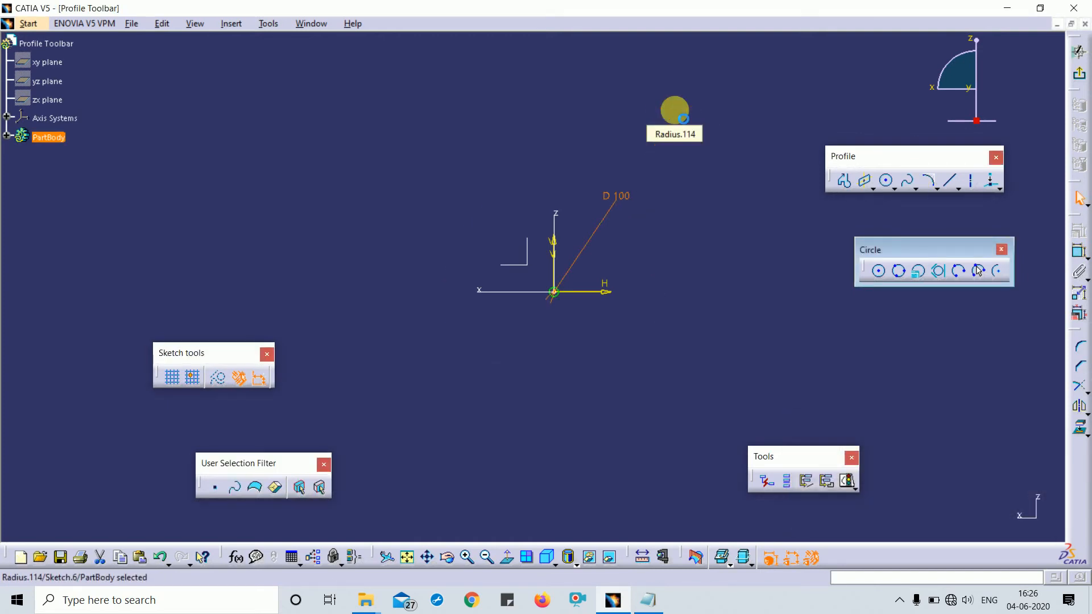
pyautogui.click(640, 339)
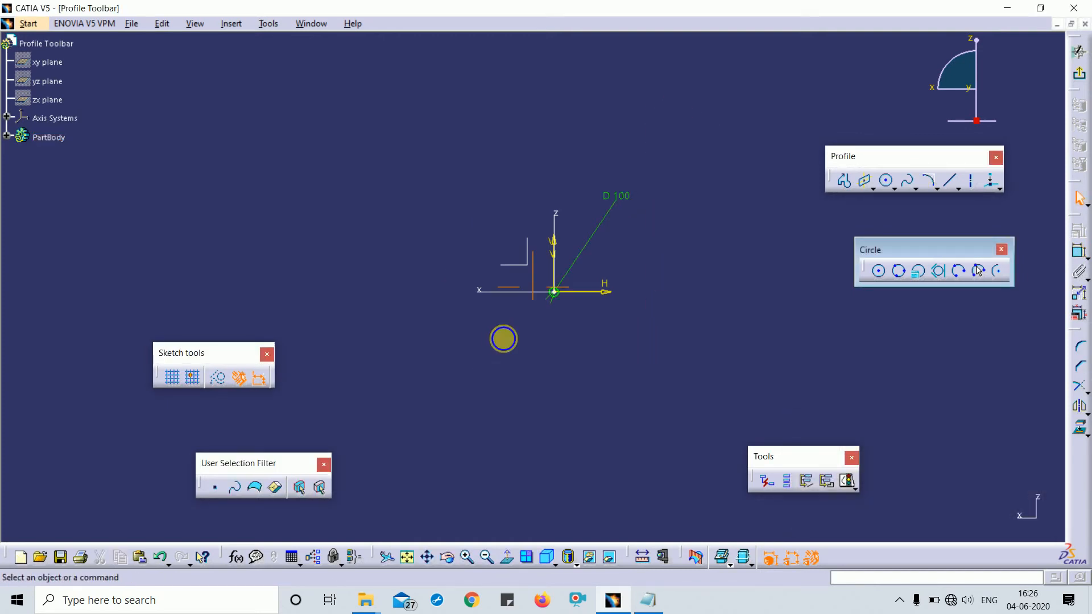
# Move the circle's diameter dimension text closer to the circle at the sketch origin.
pyautogui.scroll(1, 503, 339)
pyautogui.moveTo(503, 339)
pyautogui.keyDown('ctrl'); pyautogui.mouseDown(button='middle')
pyautogui.moveTo(501, 274)
pyautogui.moveTo(519, 333)
pyautogui.mouseUp(button='middle'); pyautogui.keyUp('ctrl')
pyautogui.keyDown('ctrl'); pyautogui.moveTo(621, 375); pyautogui.dragTo(617, 354, button='middle'); pyautogui.keyUp('ctrl')
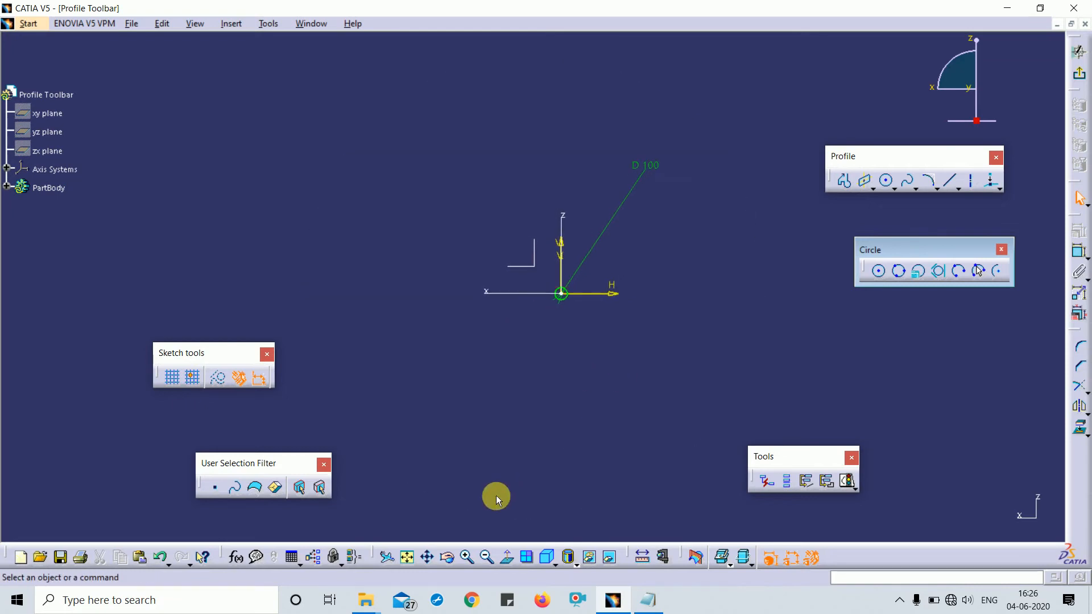
pyautogui.click(409, 558)
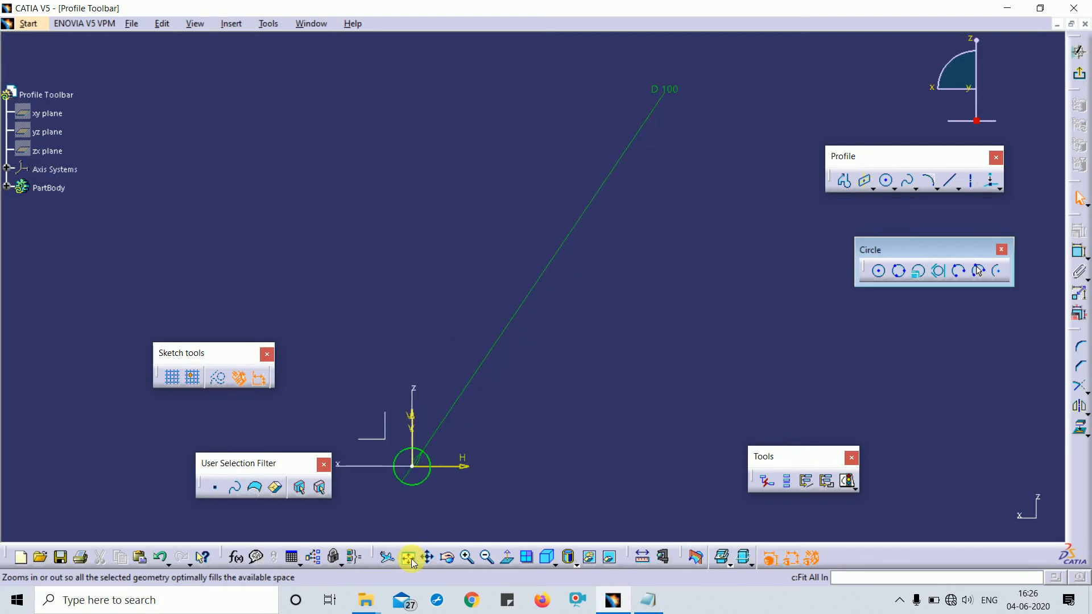
pyautogui.moveTo(659, 98); pyautogui.dragTo(457, 414)
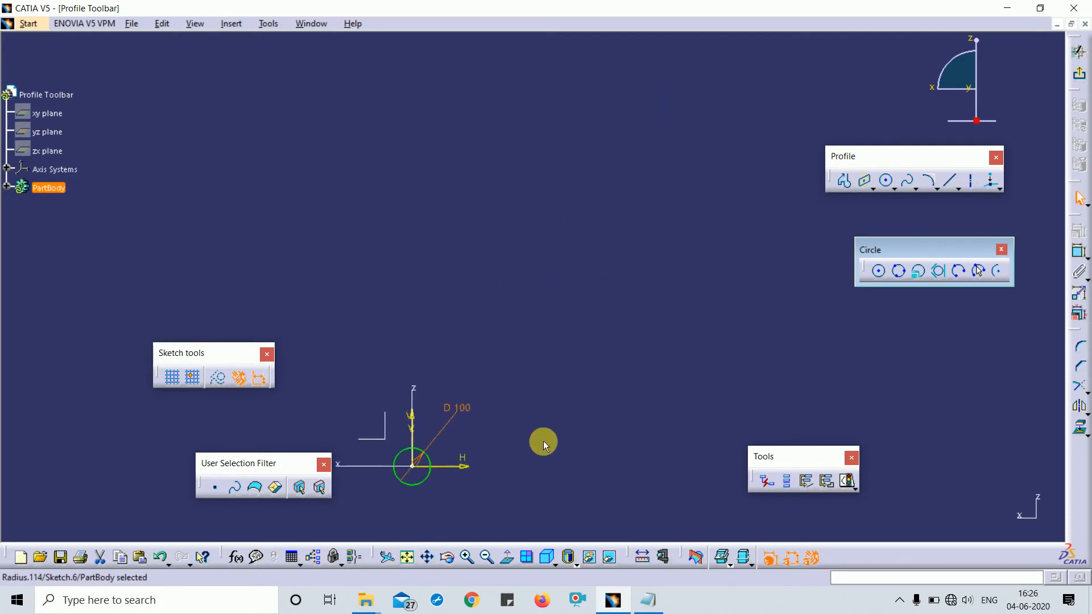
pyautogui.moveTo(544, 441)
pyautogui.mouseDown(button='middle')
pyautogui.moveTo(680, 220)
pyautogui.moveTo(690, 183)
pyautogui.mouseUp(button='middle')
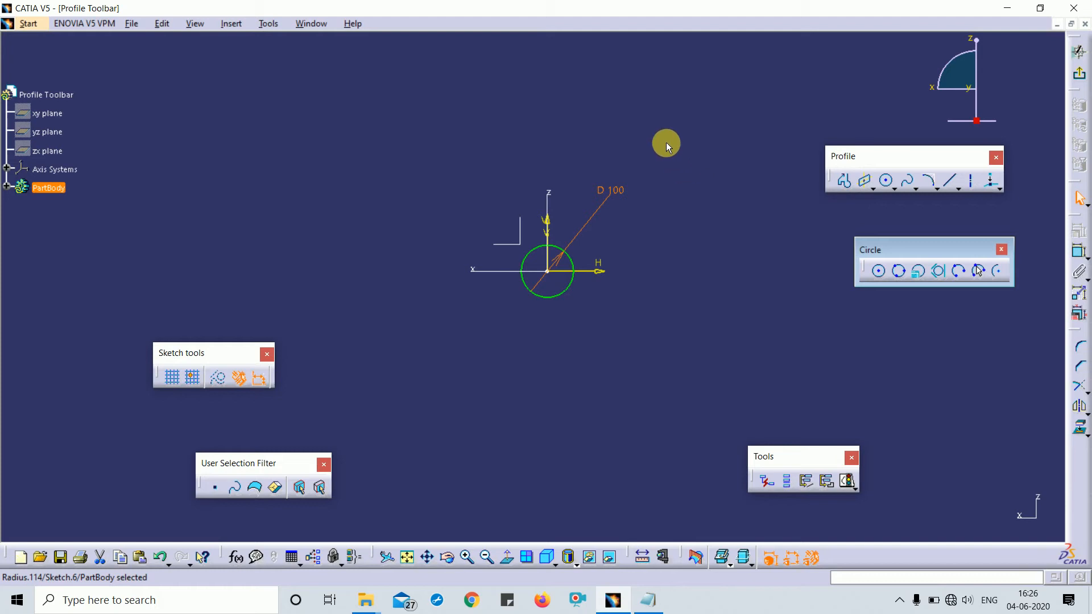
# Face the sketch plane from its opposite side and shorten the leader of the circle's diameter dimension further.
pyautogui.moveTo(666, 142)
pyautogui.mouseDown(button='middle')
pyautogui.moveTo(629, 193)
pyautogui.moveTo(629, 451)
pyautogui.moveTo(496, 293)
pyautogui.moveTo(515, 288)
pyautogui.mouseUp(button='middle')
pyautogui.moveTo(641, 300); pyautogui.dragTo(817, 222, button='middle')
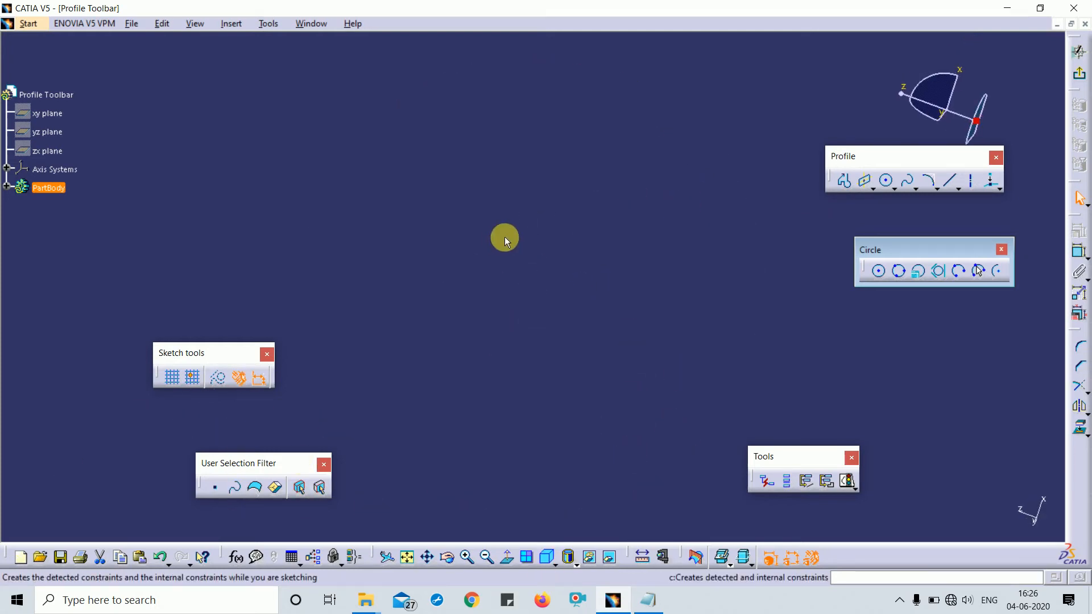
pyautogui.moveTo(408, 324); pyautogui.dragTo(521, 284, button='middle')
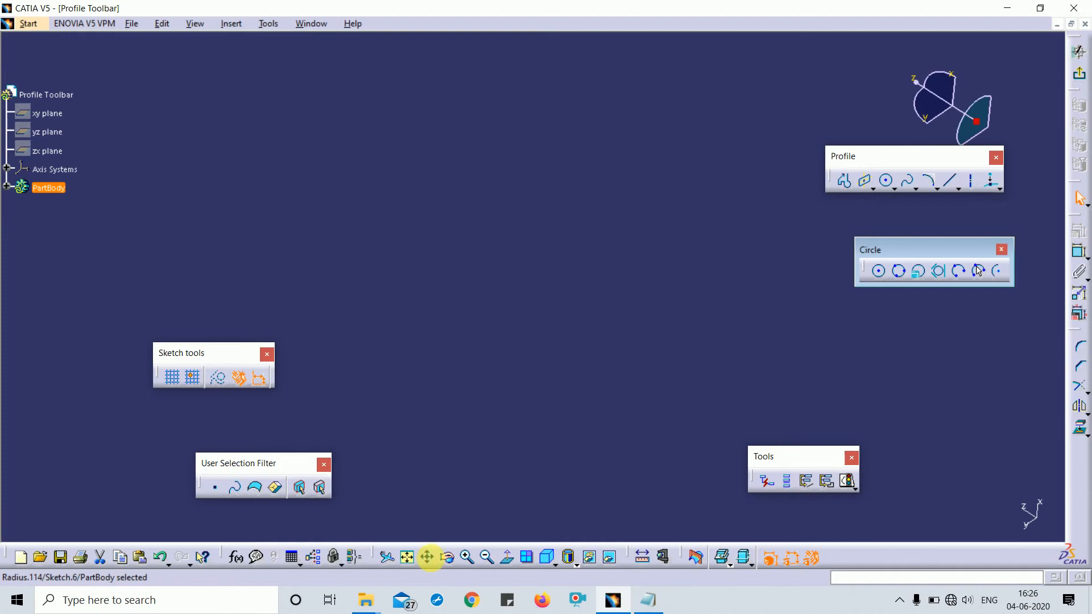
pyautogui.click(409, 558)
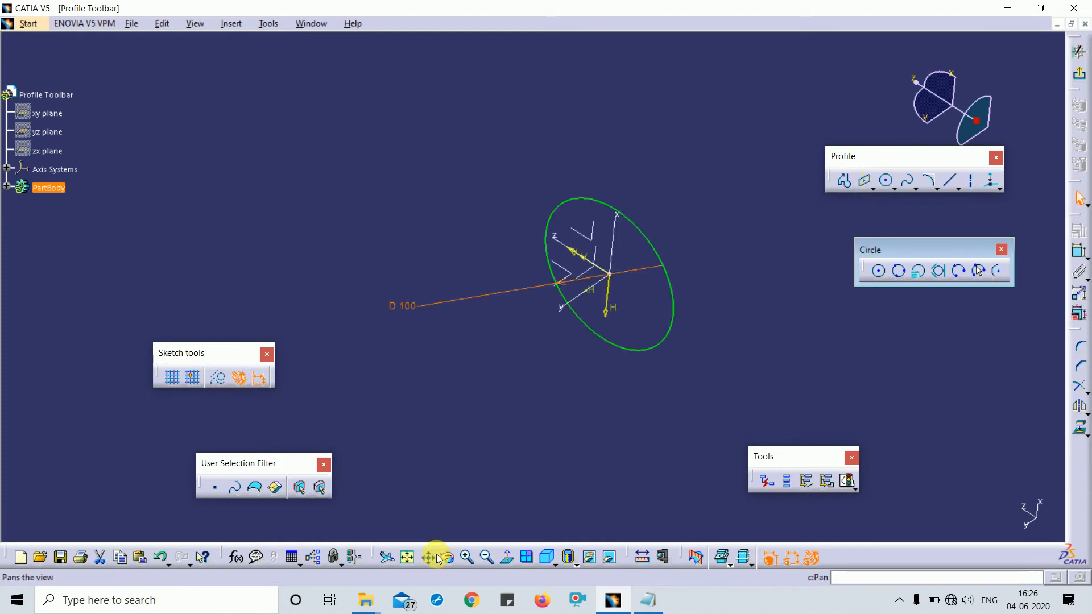
pyautogui.click(507, 557)
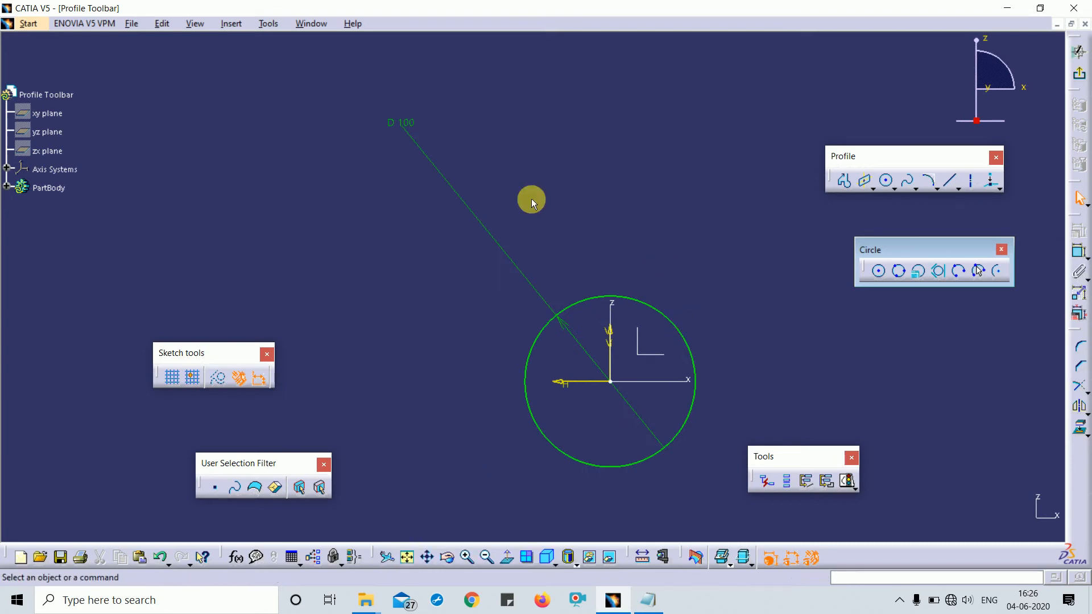
pyautogui.click(402, 129)
pyautogui.moveTo(478, 199); pyautogui.dragTo(586, 309)
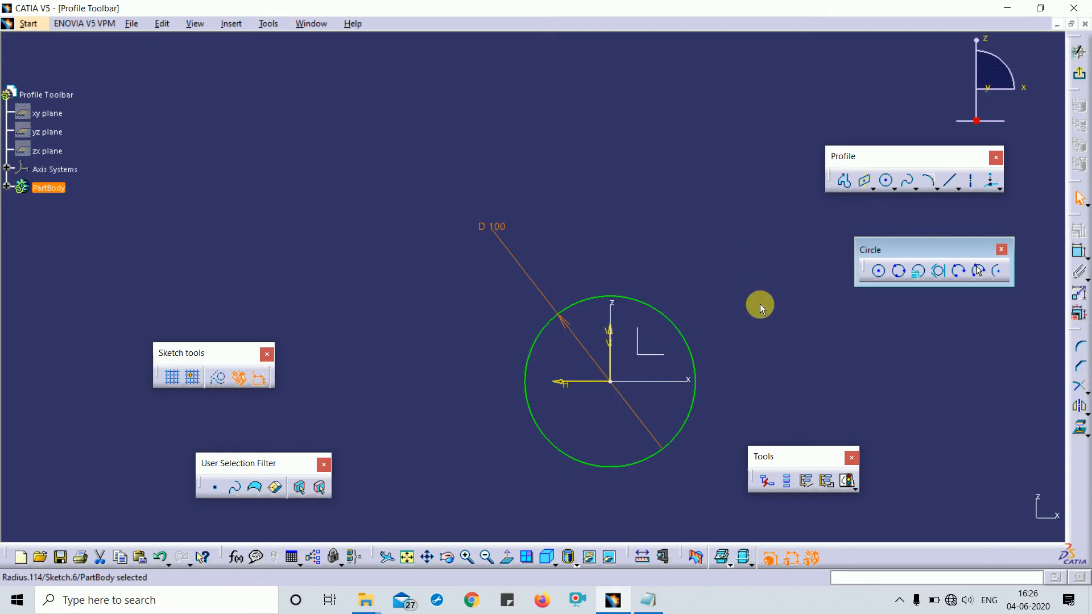
pyautogui.moveTo(760, 305); pyautogui.dragTo(682, 183, button='middle')
pyautogui.click(699, 219)
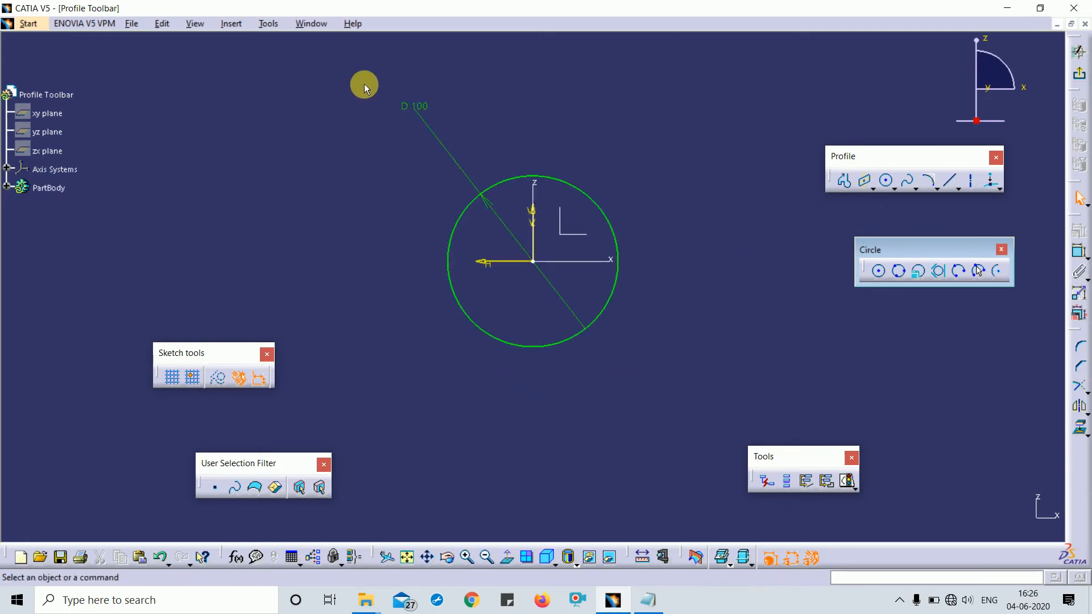
pyautogui.moveTo(364, 84)
pyautogui.mouseDown()
pyautogui.moveTo(666, 377)
pyautogui.moveTo(677, 366)
pyautogui.mouseUp()
pyautogui.click(678, 365)
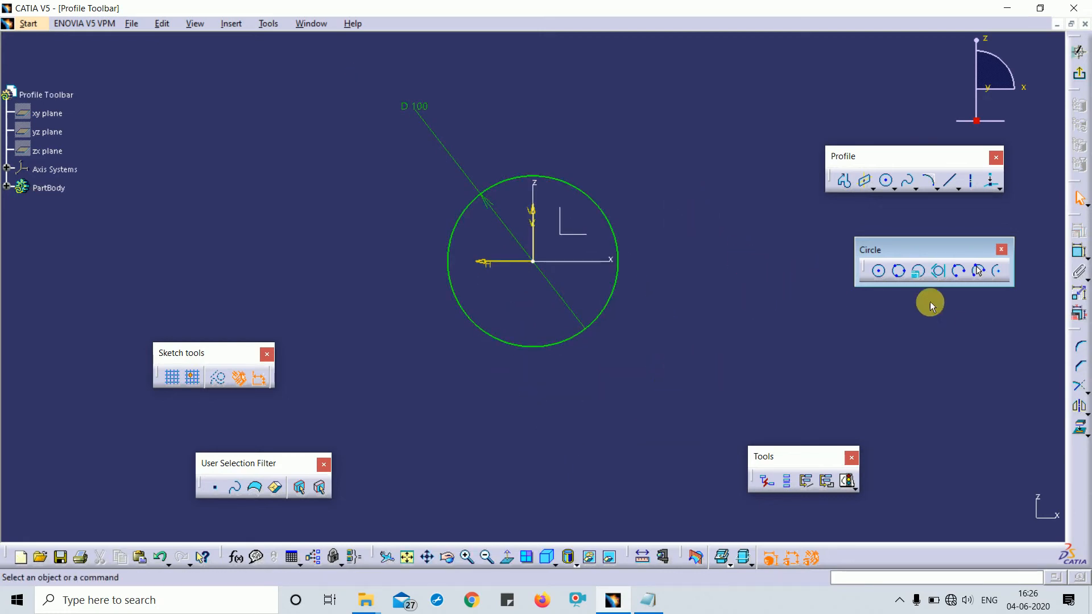
# Draw a three-point circle above and to the right of the circle centred on the origin, without touching it.
pyautogui.click(901, 272)
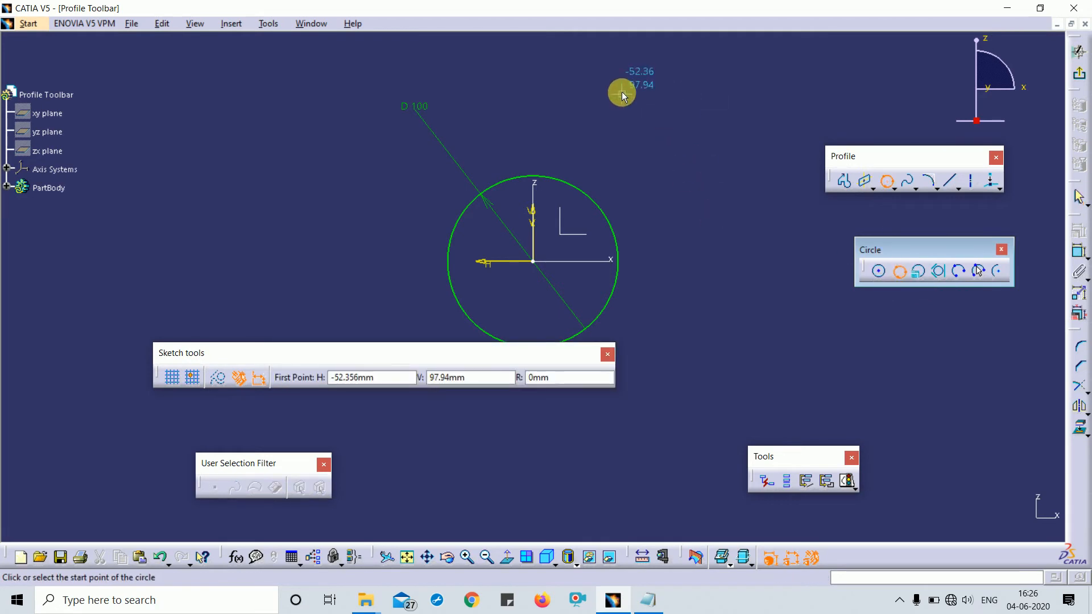
pyautogui.click(636, 78)
pyautogui.click(767, 116)
pyautogui.click(706, 205)
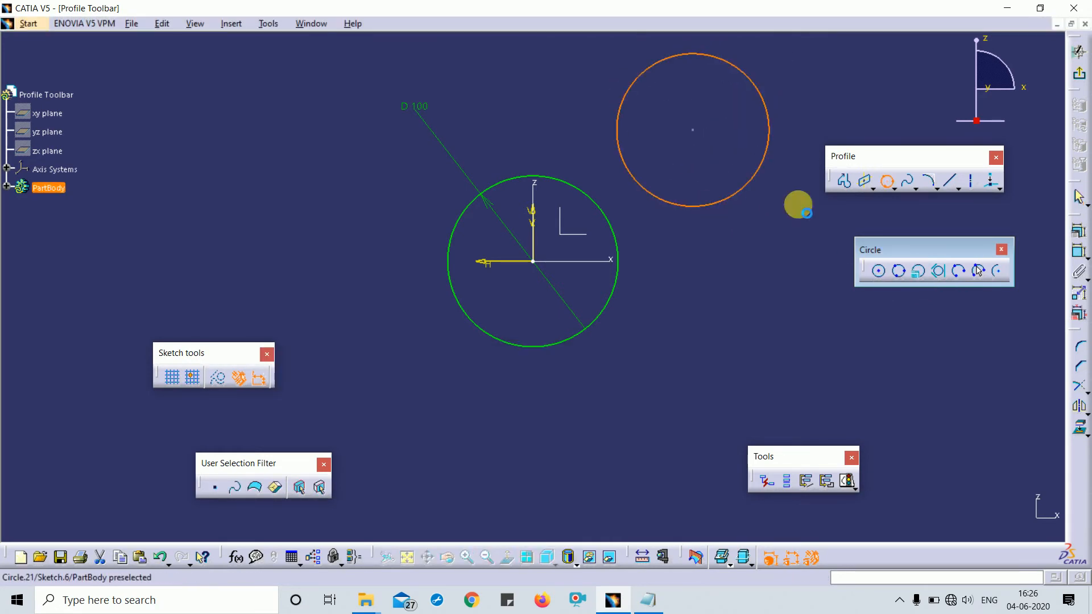
pyautogui.click(728, 265)
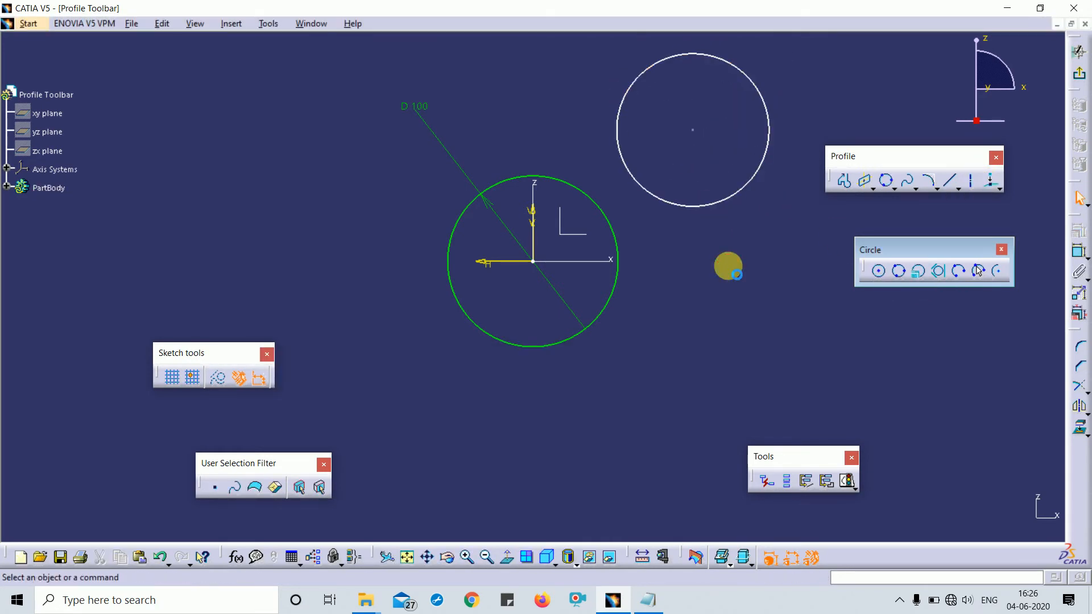
# Create a circle using coordinates, with its center at H 50 mm, V 100 mm and a radius of 50 mm.
pyautogui.click(917, 273)
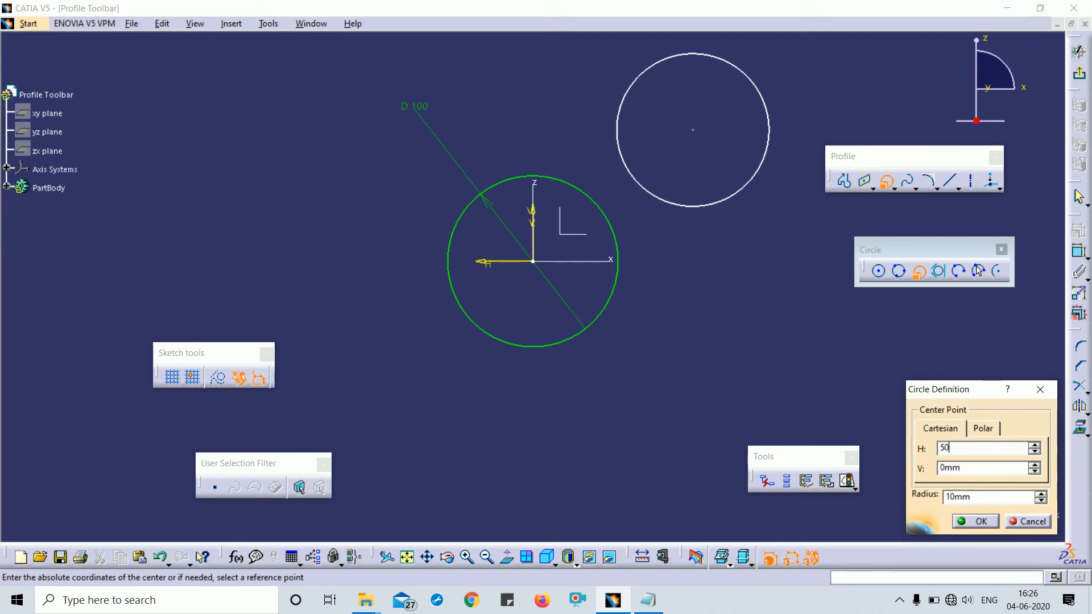
pyautogui.click(984, 468)
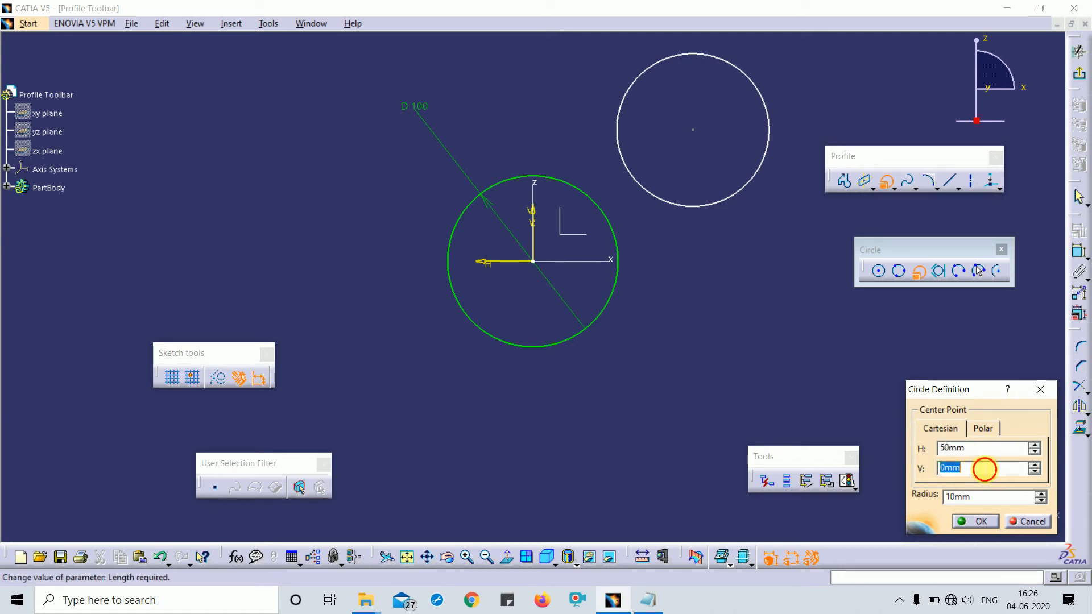
pyautogui.click(972, 498)
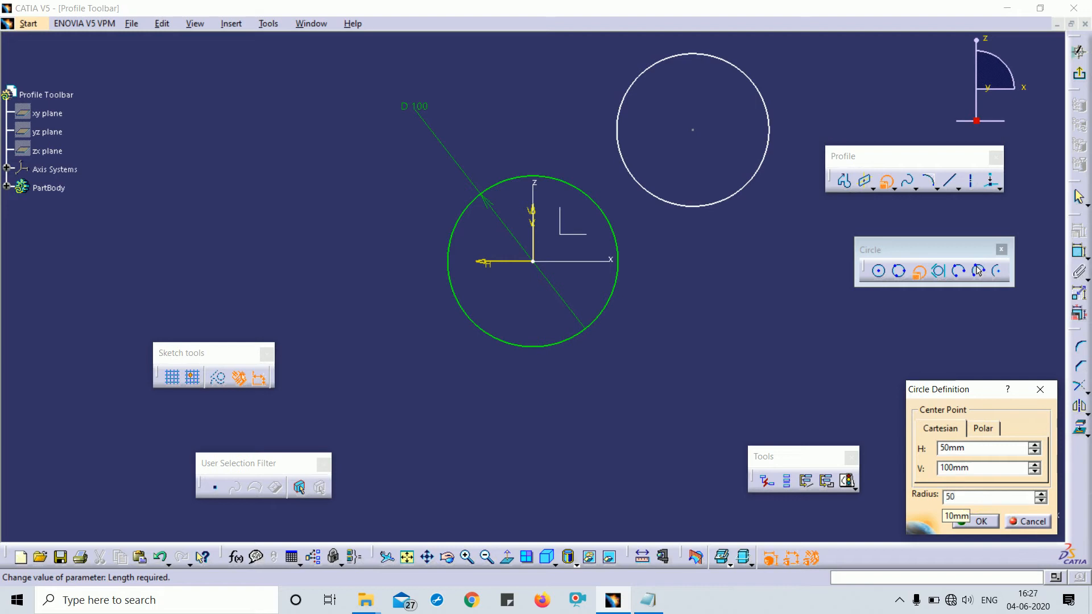
pyautogui.press('Return')
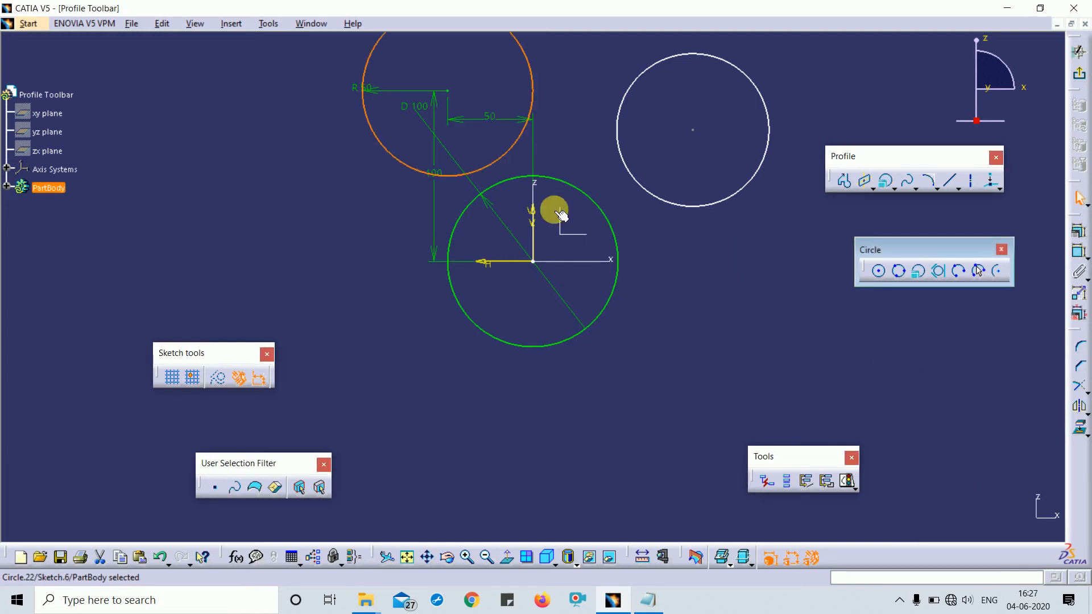
# Spread out the new circle's 50 mm and 100 mm center offset dimensions and its radius dimension so they are readable.
pyautogui.moveTo(500, 114); pyautogui.dragTo(545, 67)
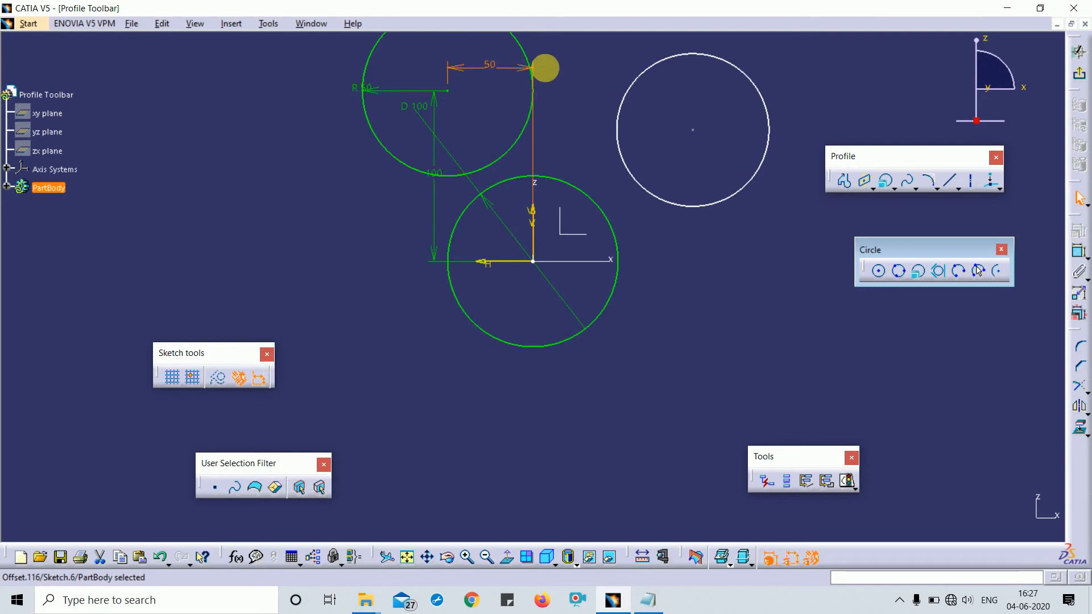
pyautogui.moveTo(438, 146); pyautogui.dragTo(290, 165)
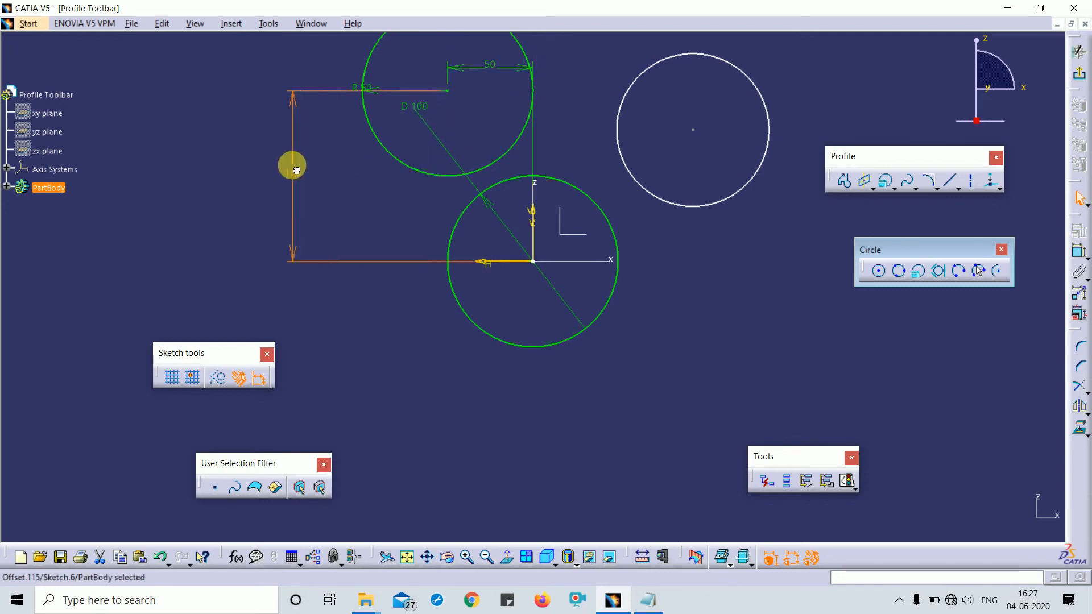
pyautogui.click(354, 93)
pyautogui.moveTo(354, 93); pyautogui.dragTo(313, 94)
pyautogui.moveTo(672, 304); pyautogui.dragTo(675, 337, button='middle')
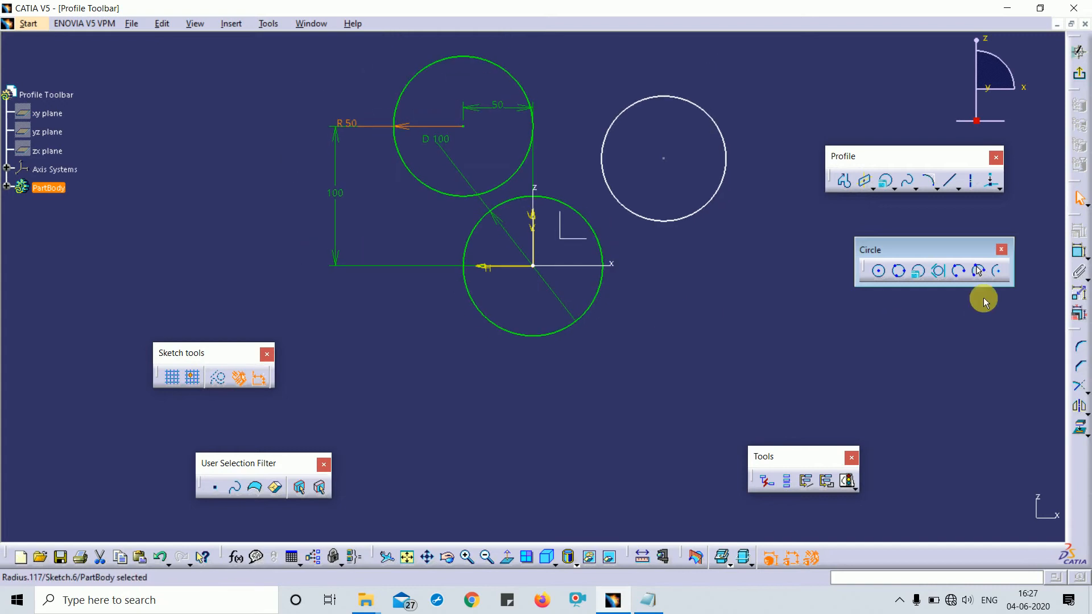
# Create a tri-tangent circle touching the coordinate-defined circle, the origin-centred circle and the three-point circle.
pyautogui.click(939, 272)
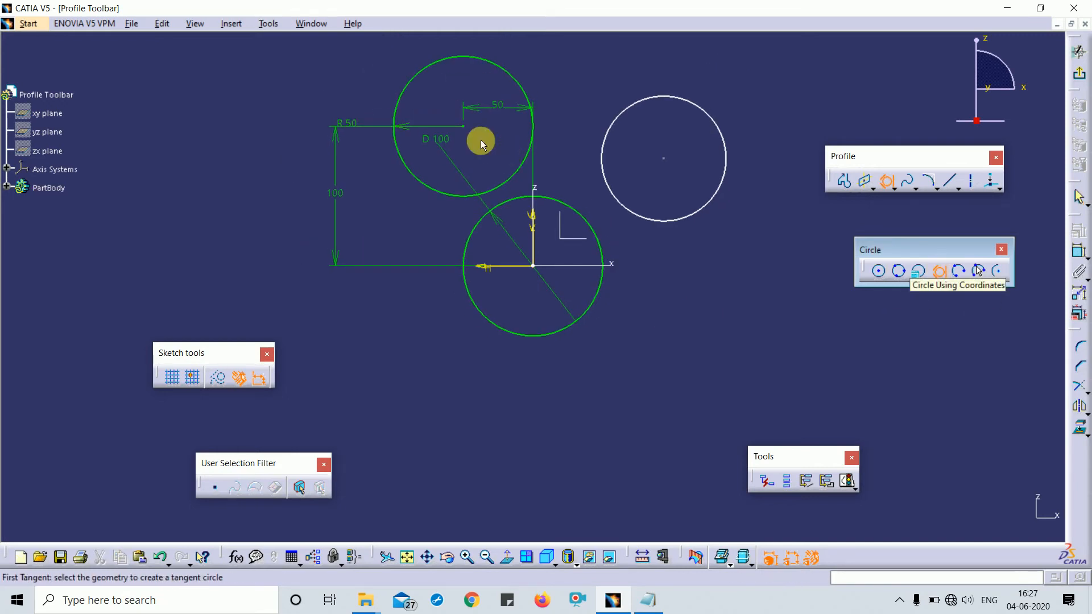
pyautogui.click(531, 135)
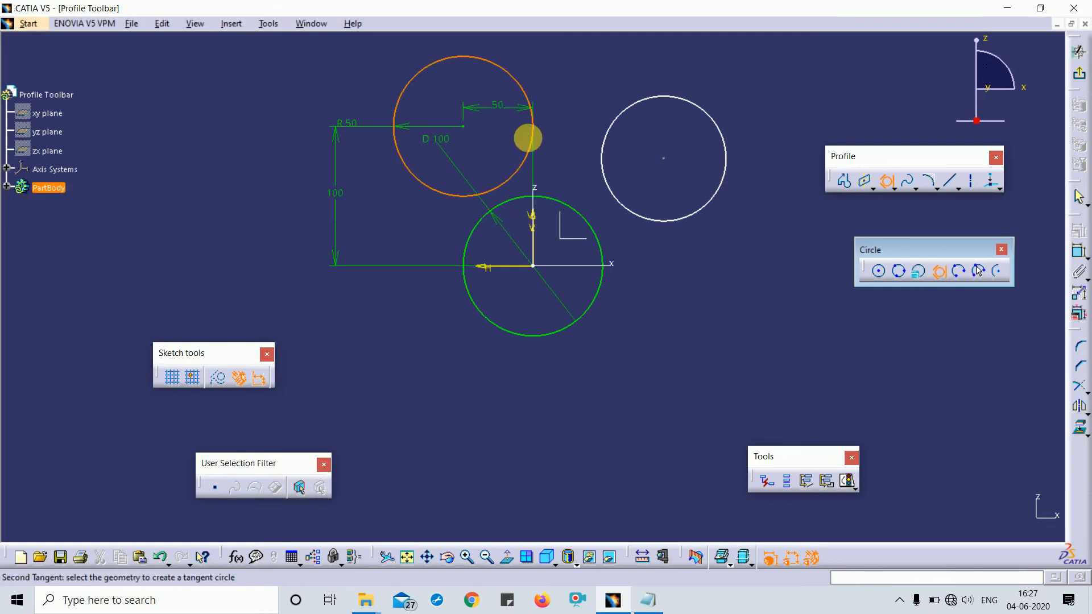
pyautogui.click(556, 199)
pyautogui.click(616, 132)
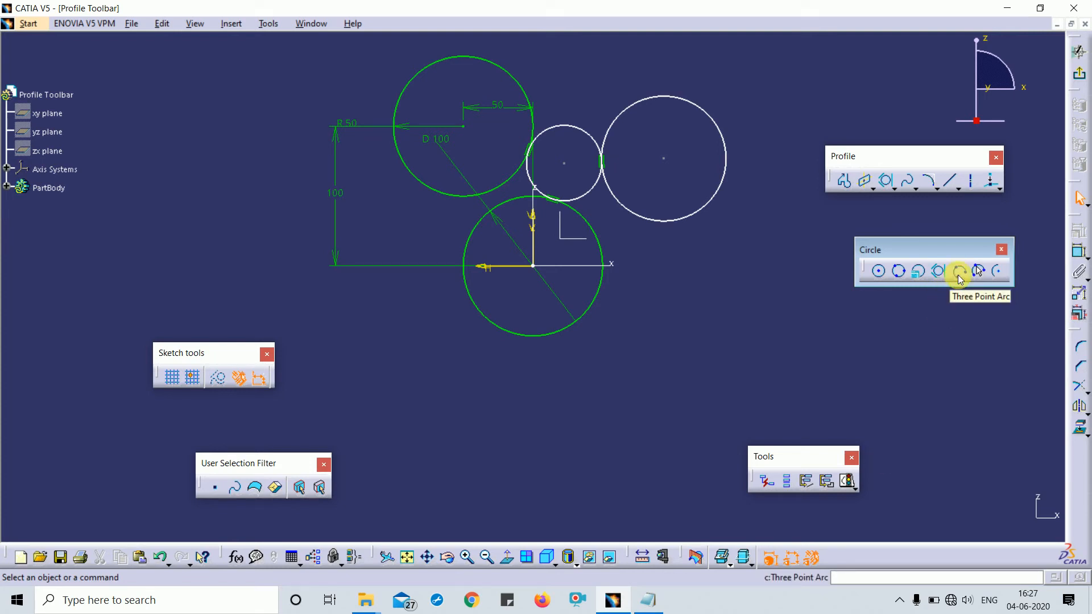
# Draw a three-point arc bulging upward in the empty area below the large white circle.
pyautogui.click(959, 277)
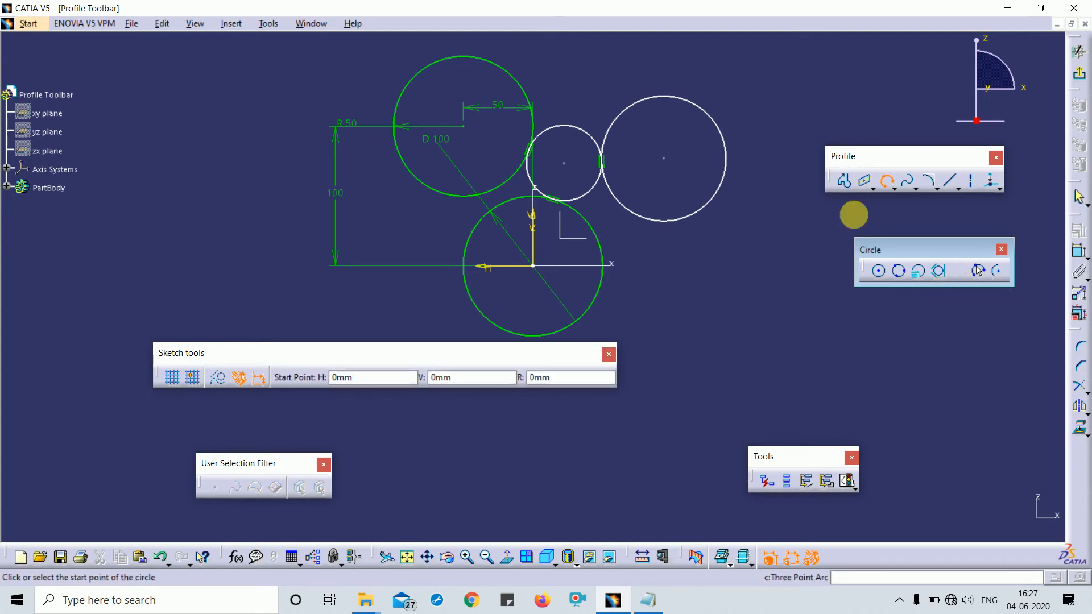
pyautogui.click(648, 303)
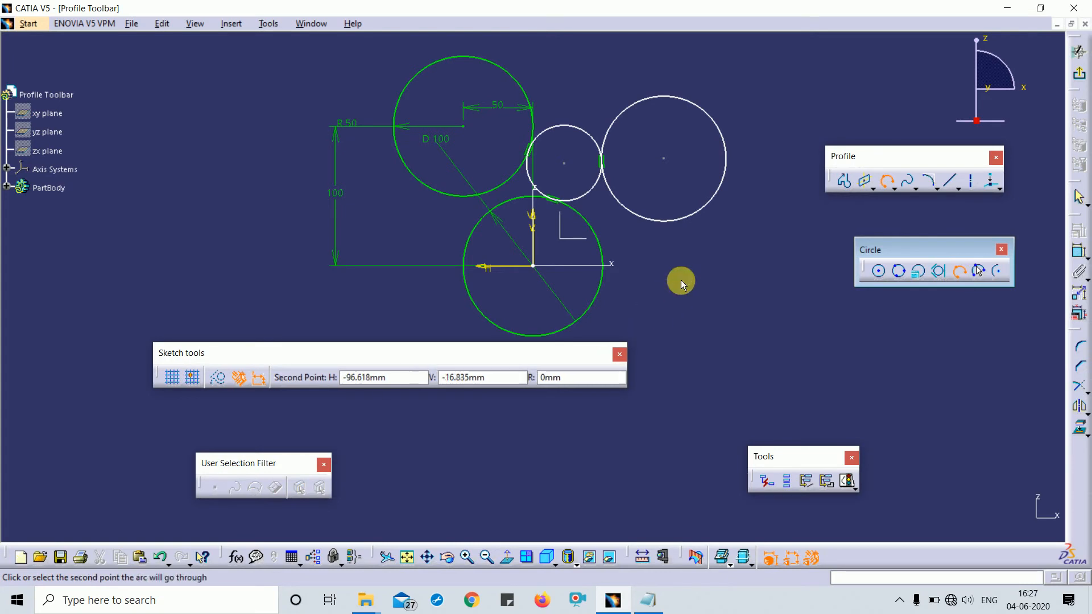
pyautogui.click(730, 256)
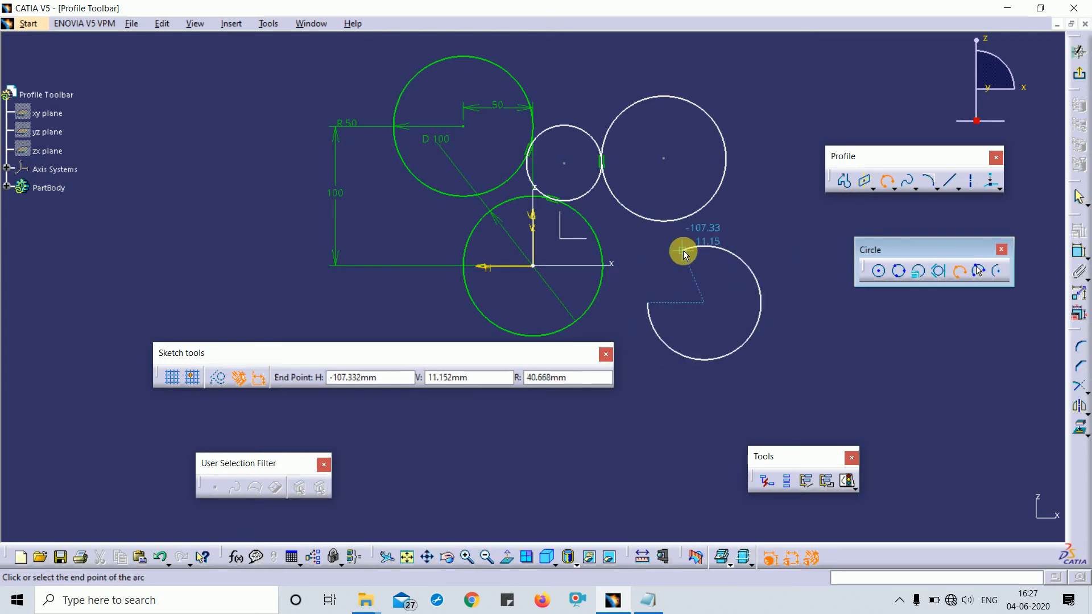
pyautogui.click(766, 310)
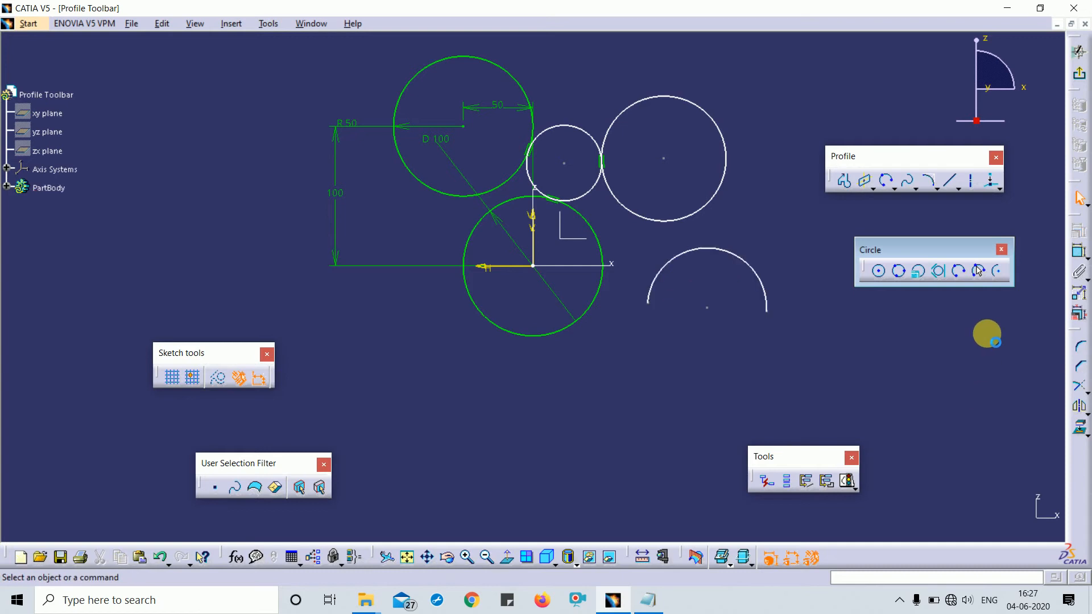
# Draw a Three Point Arc Starting With Limits of about 73 mm radius below the previous arc, tangent to that arc's circle.
pyautogui.click(980, 271)
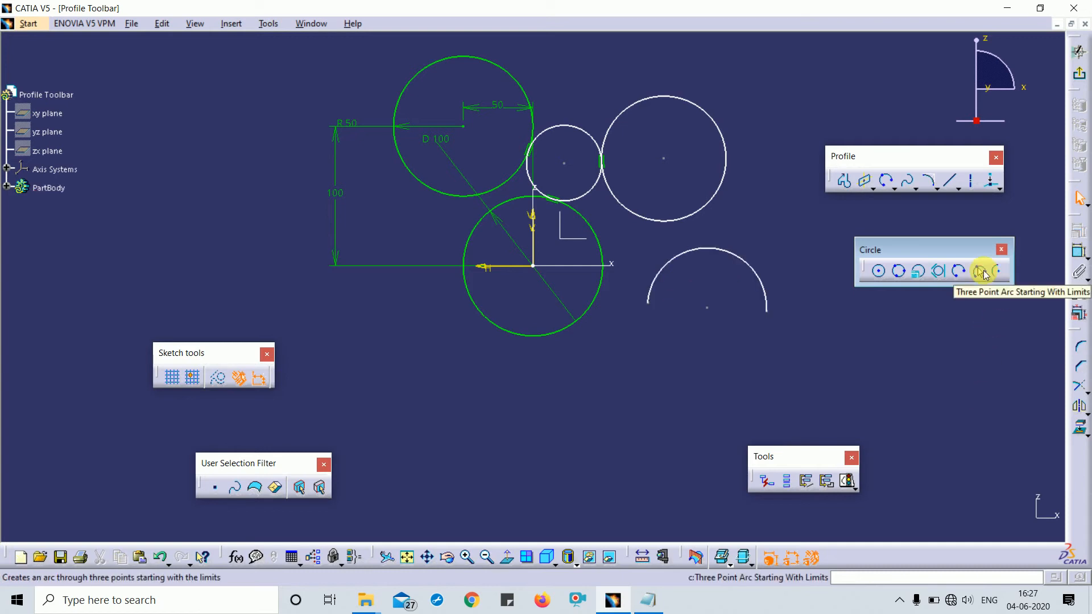
pyautogui.click(707, 395)
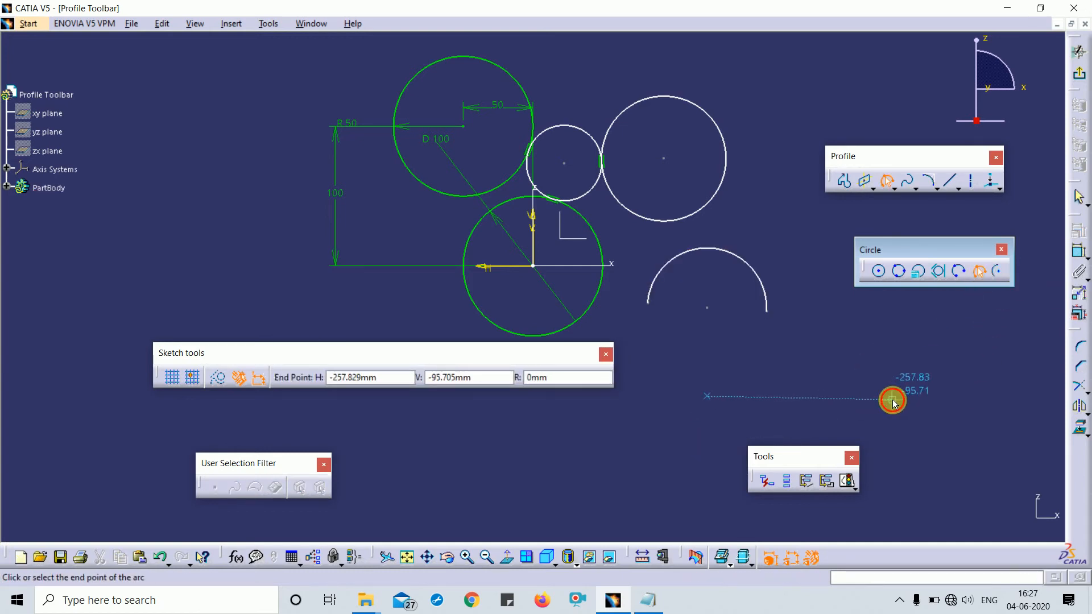
pyautogui.click(892, 400)
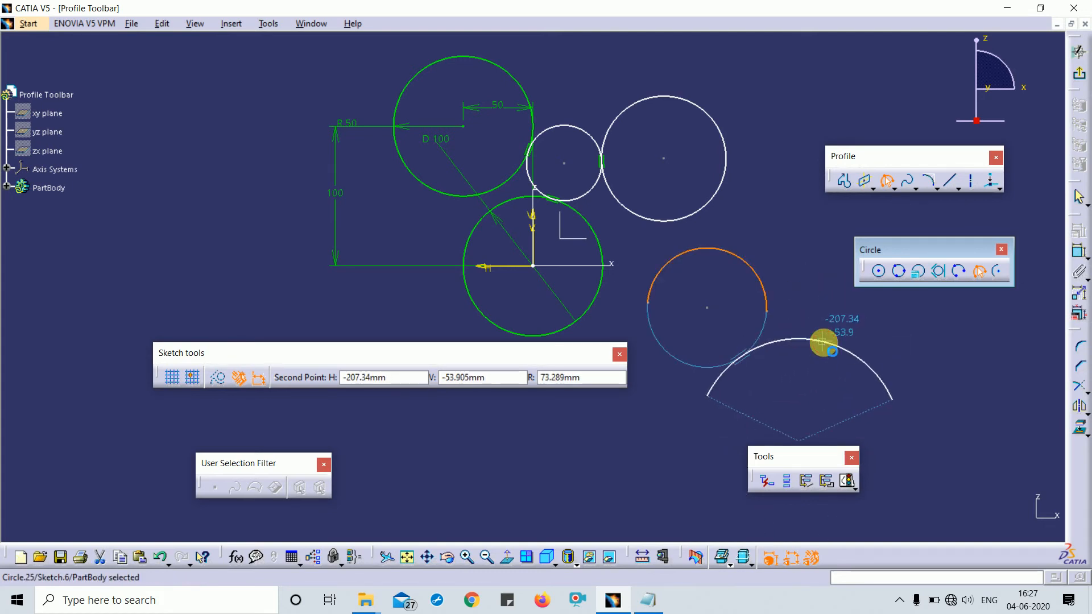
pyautogui.click(823, 342)
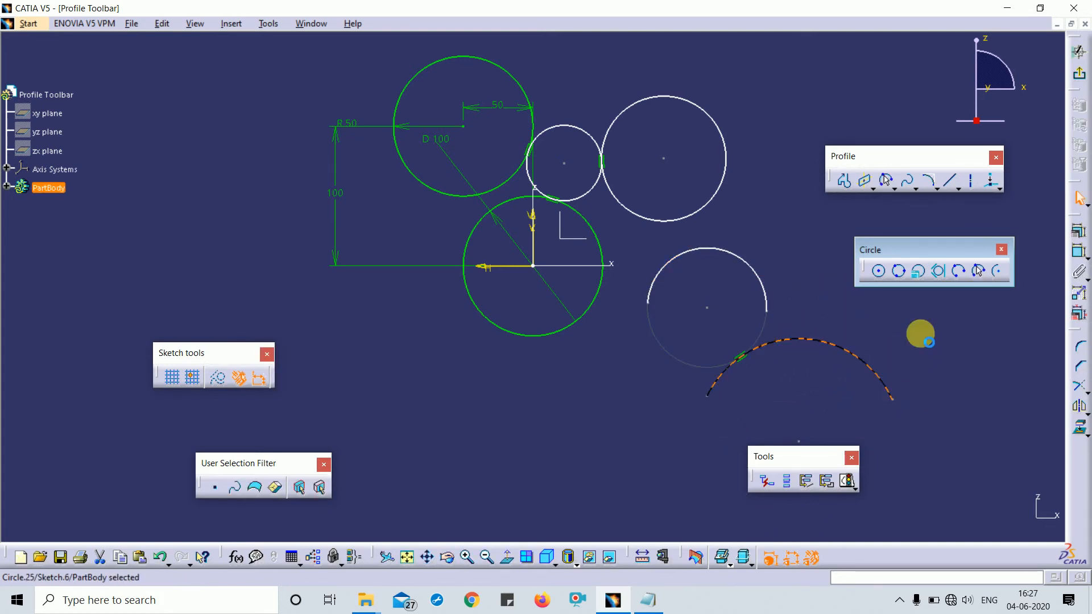
# Draw a centre-based arc of about 60 mm radius in the empty area to the left of the dimensioned circles.
pyautogui.click(997, 274)
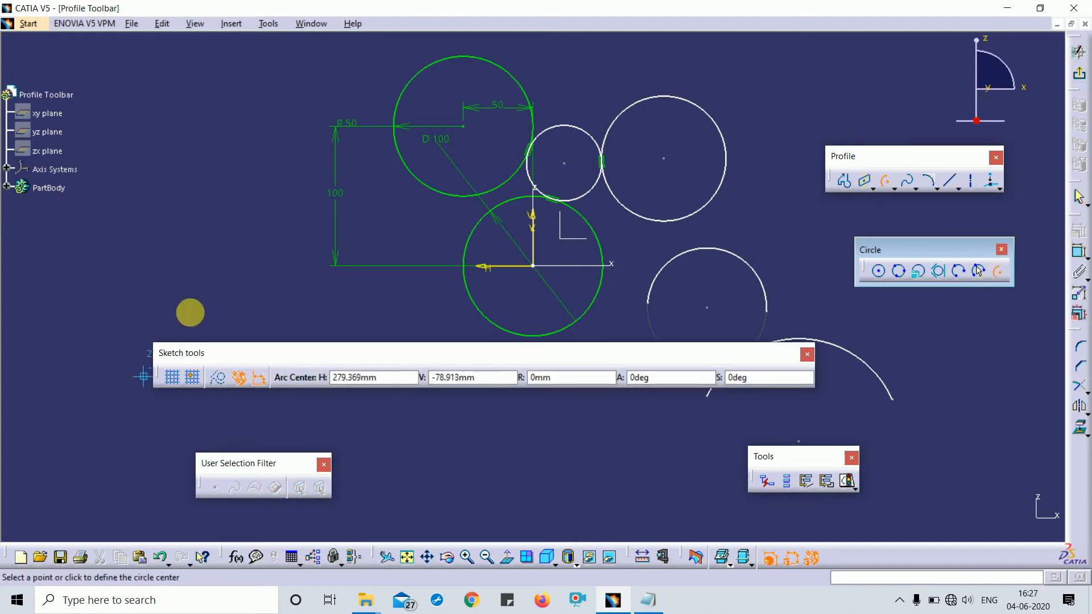
pyautogui.click(156, 235)
pyautogui.click(169, 155)
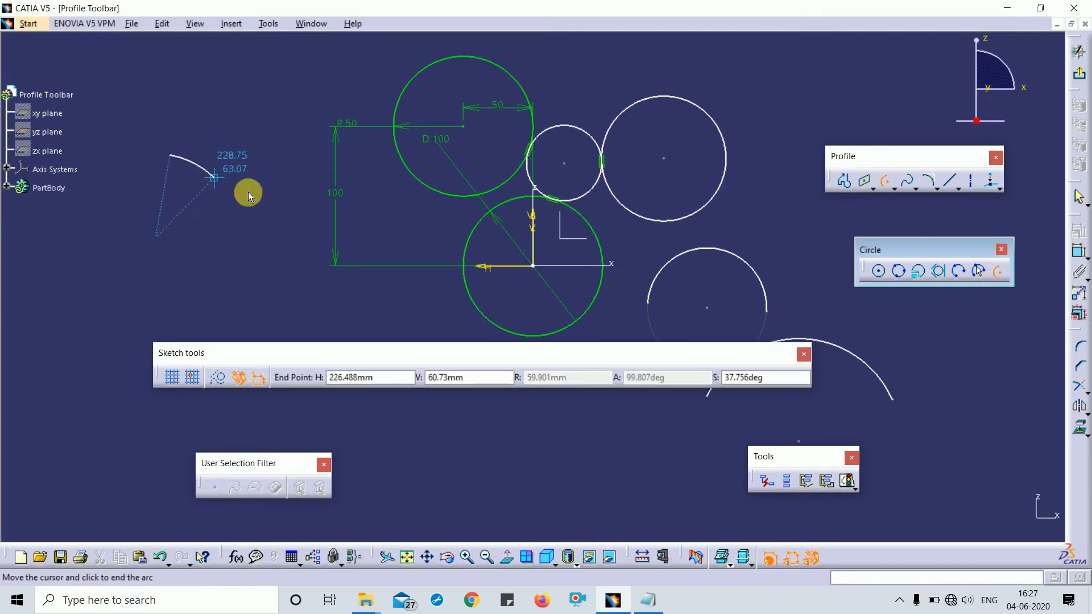
pyautogui.click(208, 304)
# Delete all circles, arcs and dimensions from the sketch, leaving only the axes.
pyautogui.keyDown('ctrl'); pyautogui.moveTo(275, 139); pyautogui.dragTo(296, 196, button='middle'); pyautogui.keyUp('ctrl')
pyautogui.moveTo(251, 105); pyautogui.dragTo(841, 425)
pyautogui.press('Delete')
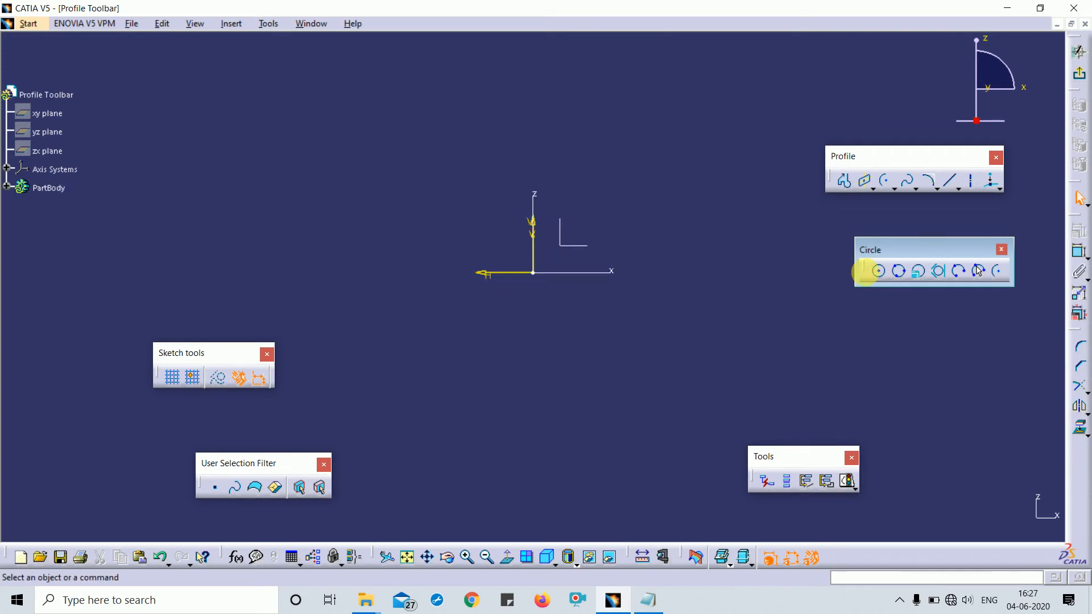
pyautogui.moveTo(667, 201); pyautogui.dragTo(676, 270, button='middle')
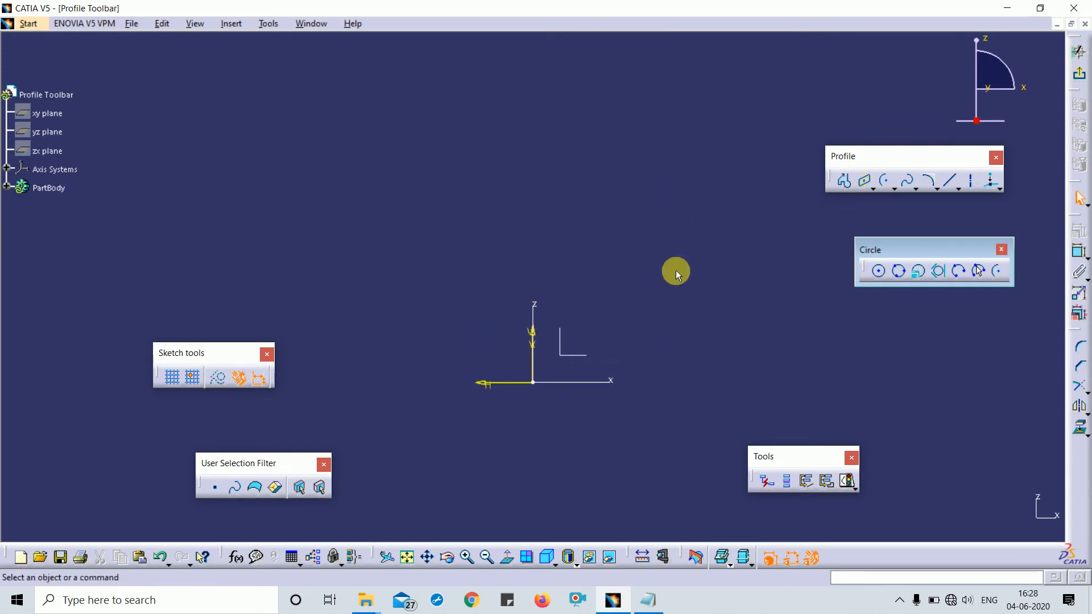
pyautogui.moveTo(687, 326); pyautogui.dragTo(684, 211, button='middle')
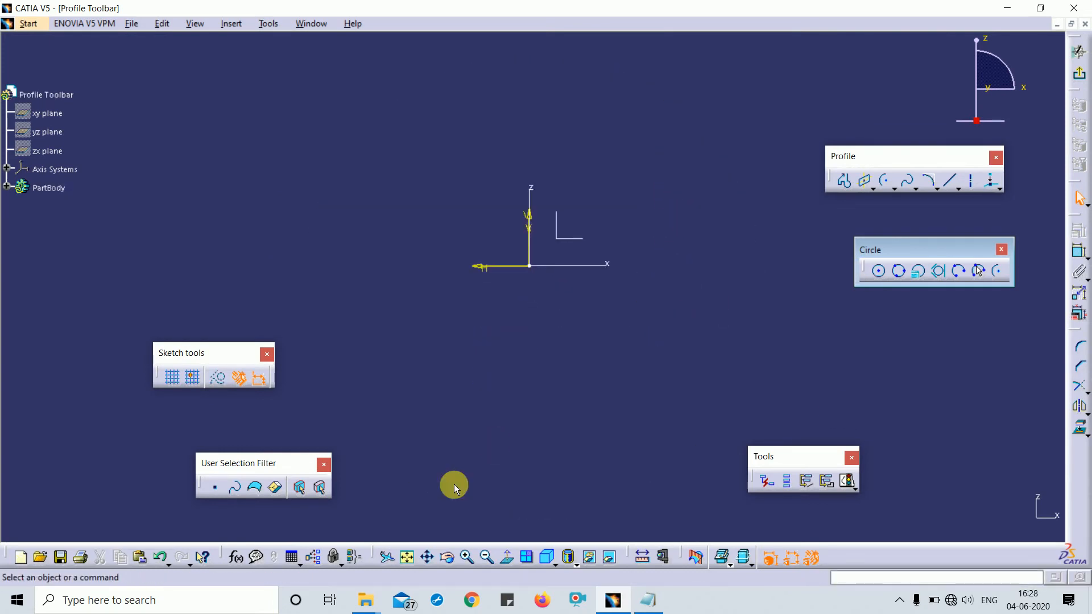
# Sketch a four-point spline rising from left of the origin across the vertical axis, and shift the whole curve slightly up and left.
pyautogui.click(1001, 250)
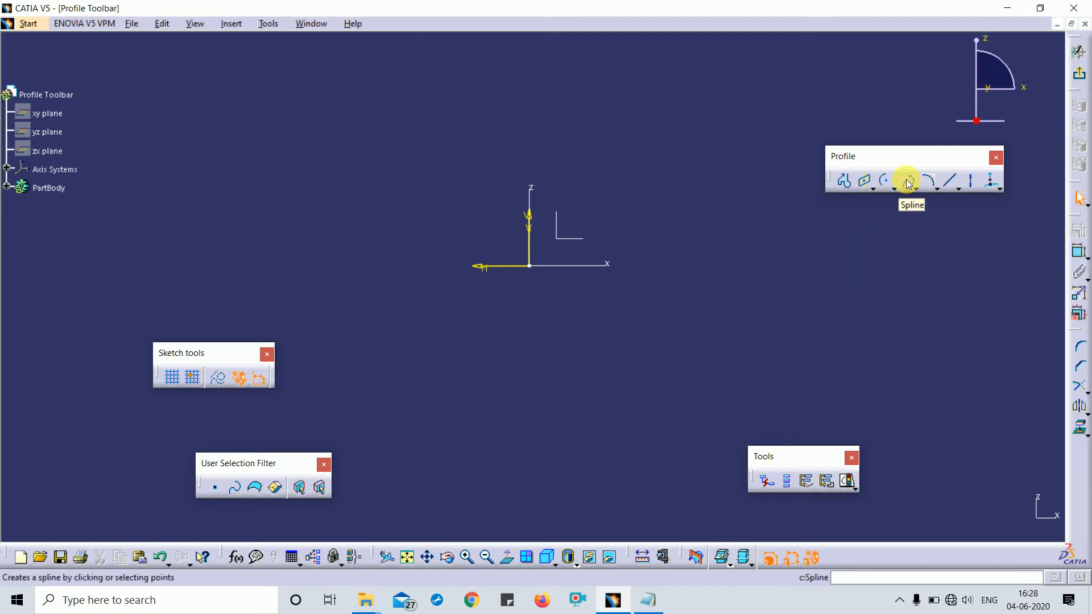
pyautogui.click(918, 191)
pyautogui.moveTo(922, 203); pyautogui.dragTo(919, 256)
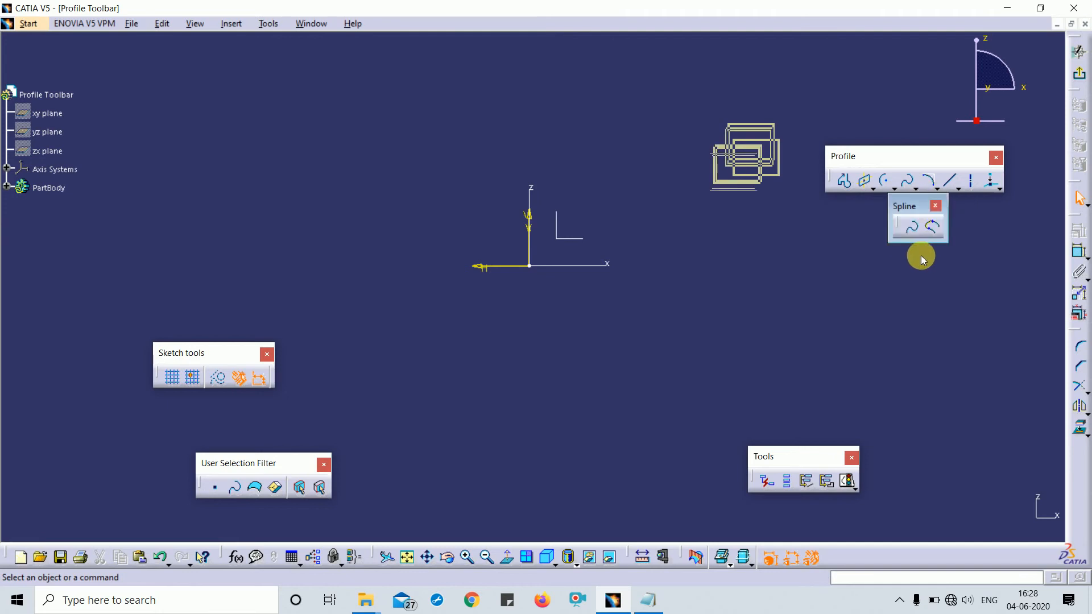
pyautogui.click(911, 226)
pyautogui.click(356, 280)
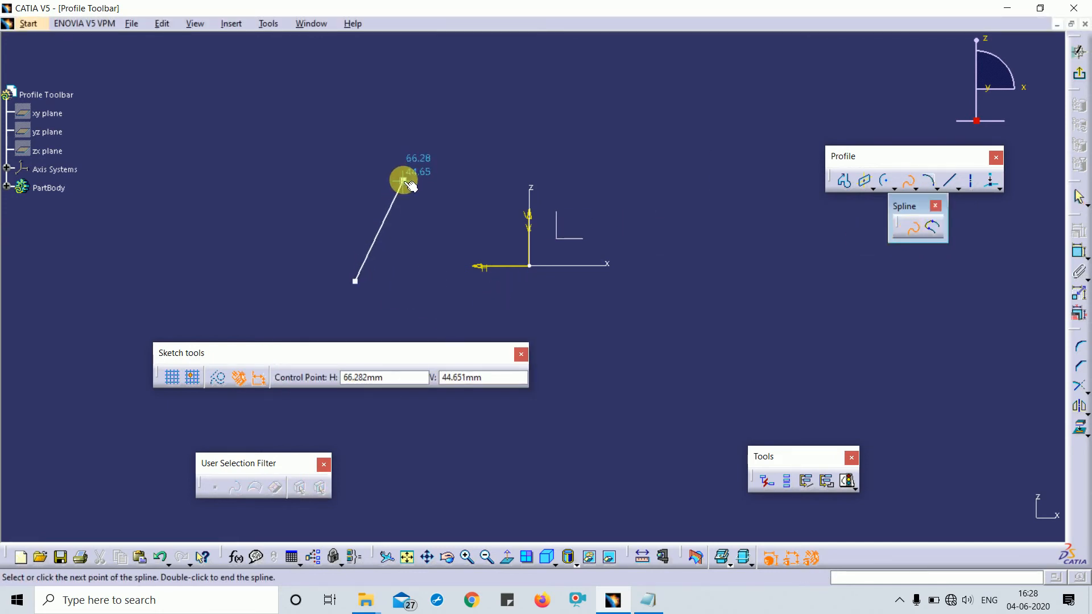
pyautogui.click(404, 178)
pyautogui.click(614, 135)
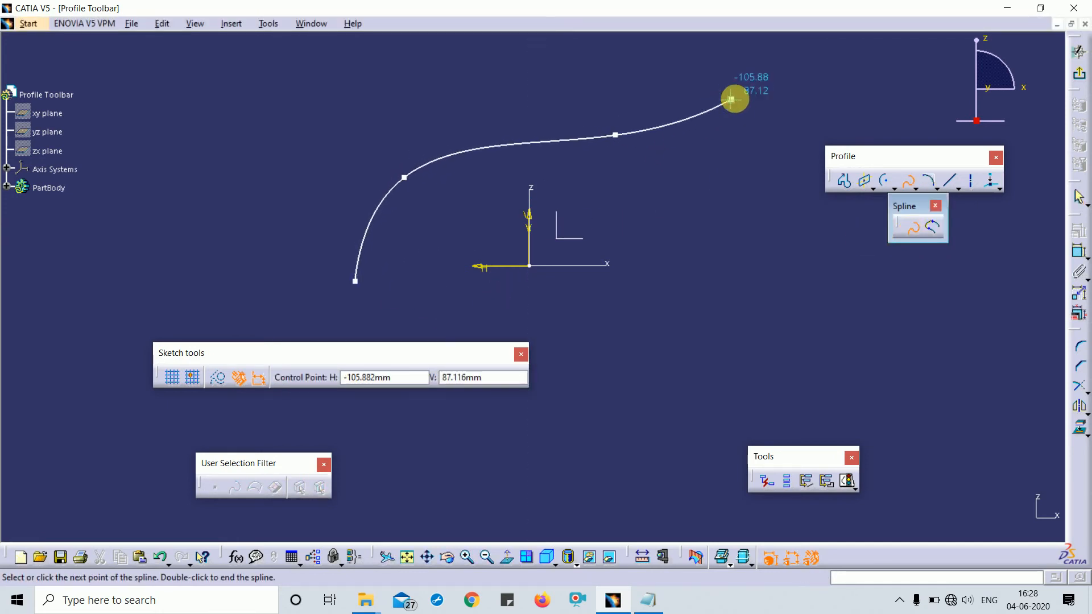
pyautogui.click(733, 98)
pyautogui.press('Escape')
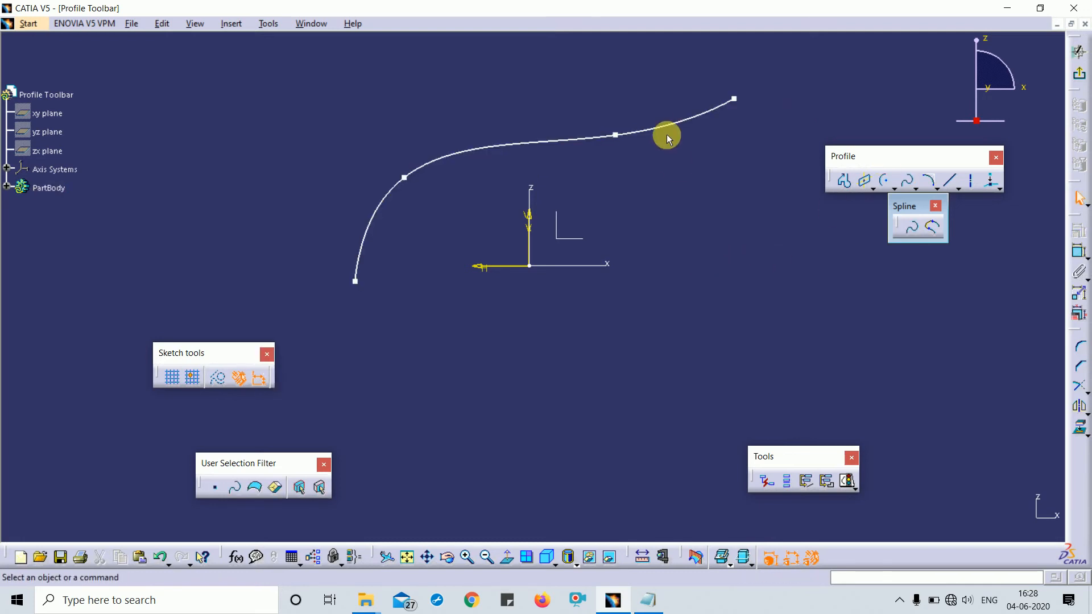
pyautogui.moveTo(666, 134)
pyautogui.mouseDown()
pyautogui.moveTo(692, 175)
pyautogui.moveTo(658, 139)
pyautogui.mouseUp()
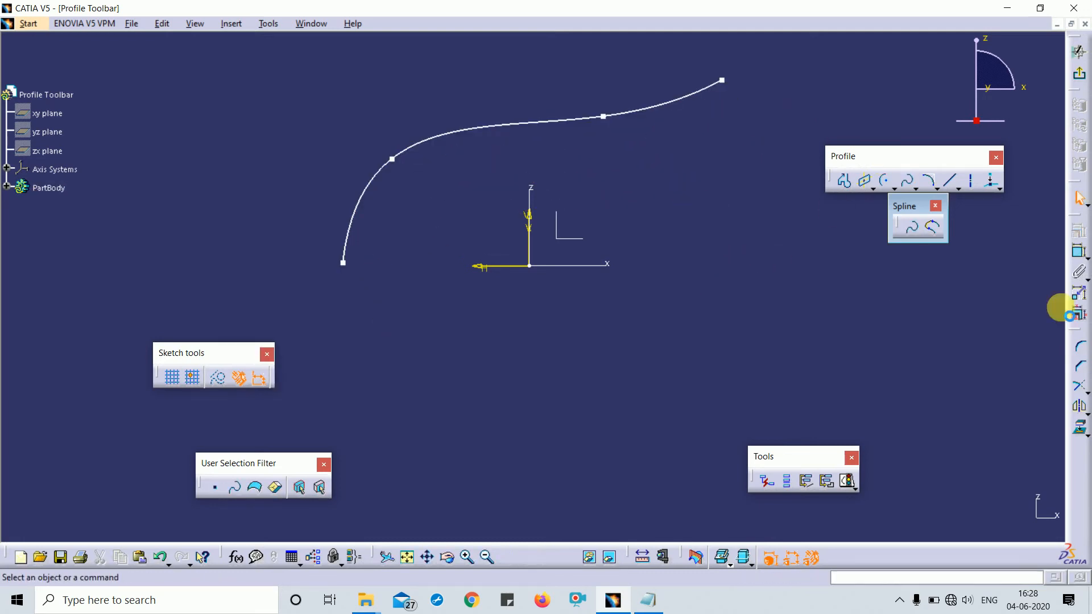
# Constrain the spline's lower-left start point to be coincident with the horizontal axis.
pyautogui.click(1078, 252)
pyautogui.click(408, 140)
pyautogui.click(344, 262)
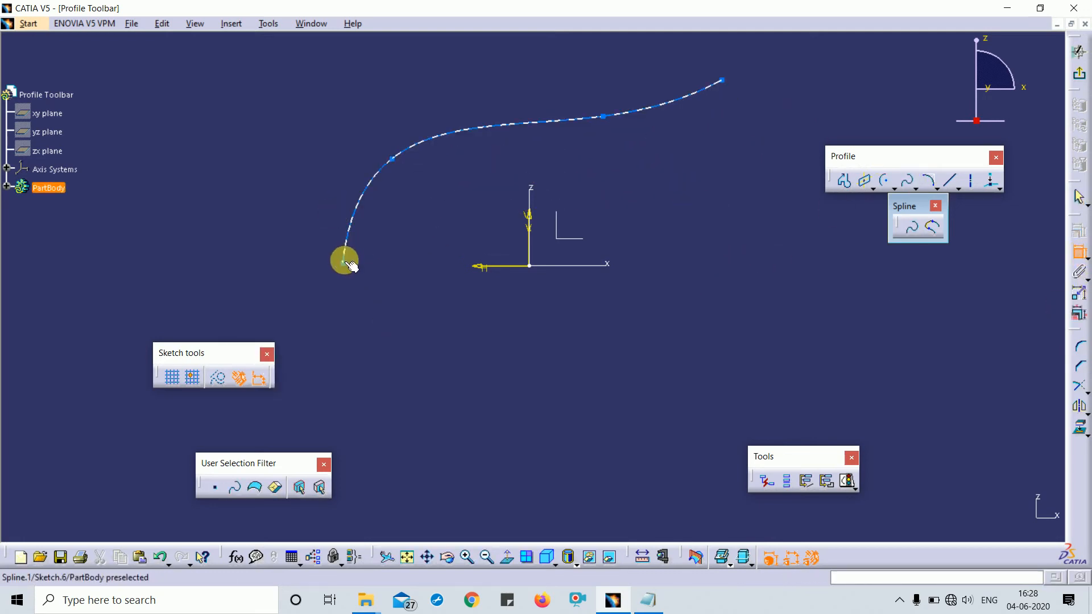
pyautogui.click(344, 262)
pyautogui.click(483, 267)
pyautogui.rightClick(406, 190)
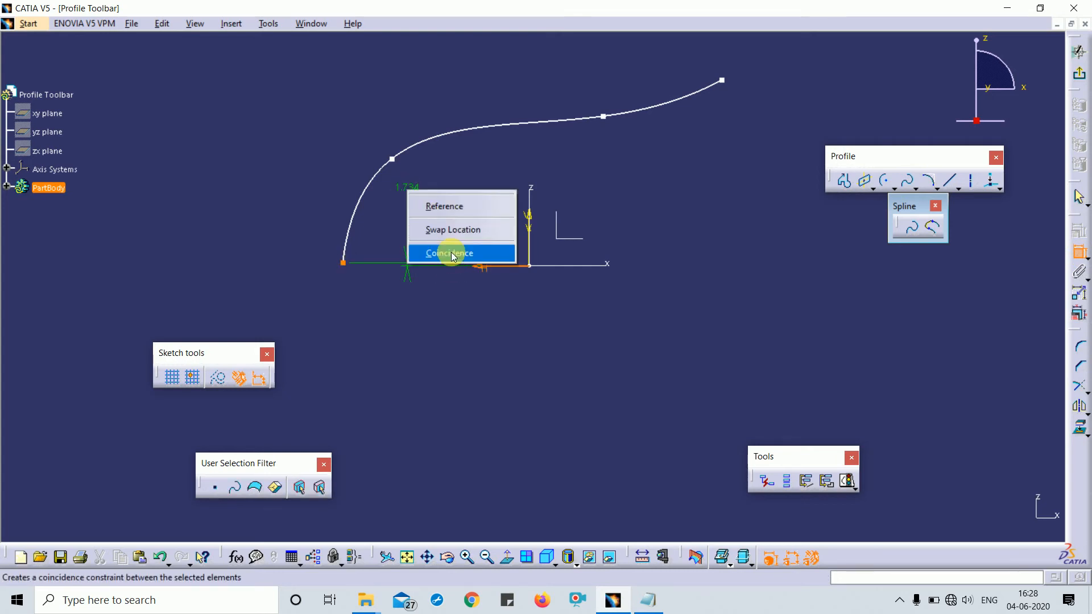
pyautogui.click(454, 255)
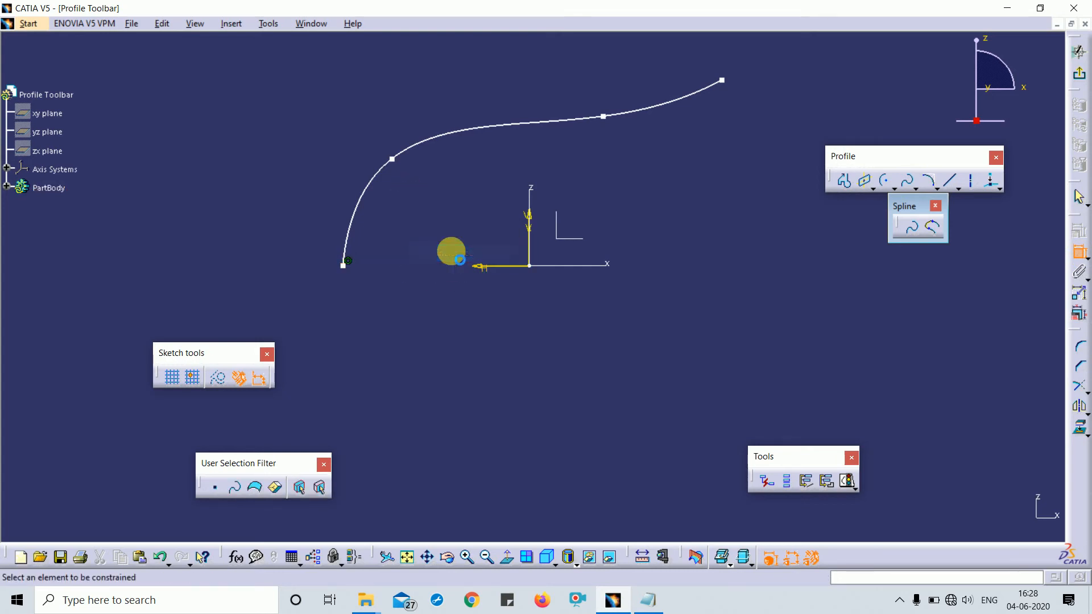
# Dimension the horizontal distance from the spline's start point to the vertical axis, placing the dimension below the curve.
pyautogui.click(344, 265)
pyautogui.click(529, 234)
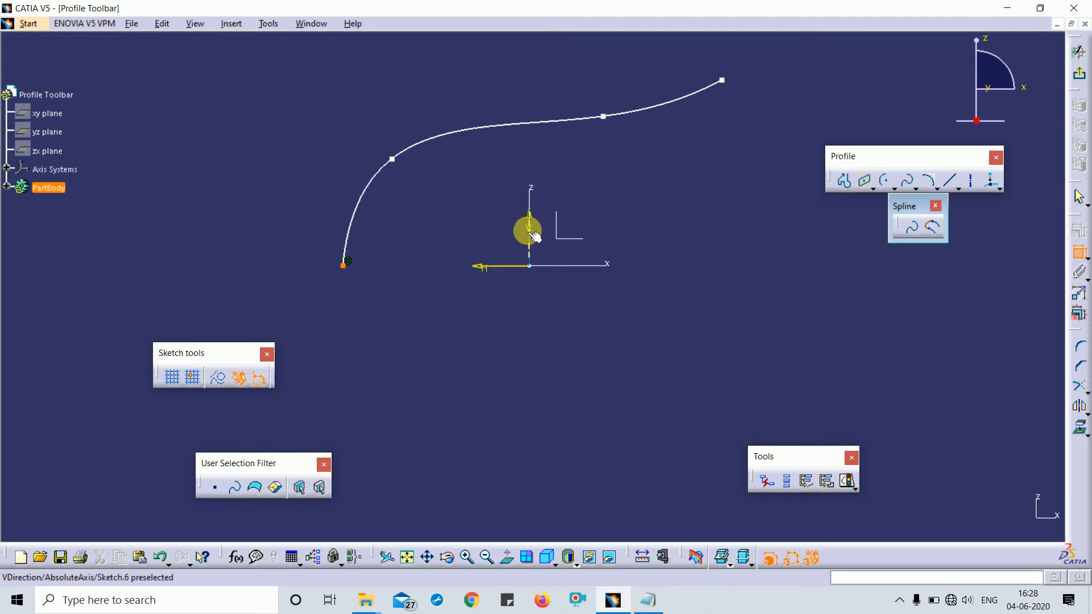
pyautogui.click(439, 345)
# Dimension the spline's second control point from both the vertical axis and the horizontal axis.
pyautogui.click(392, 161)
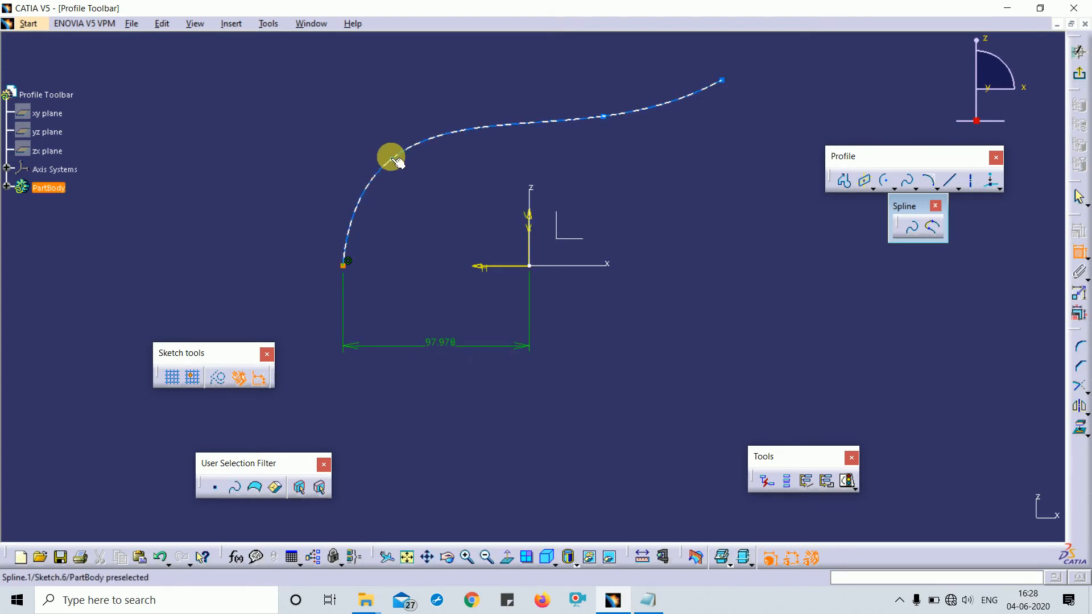
pyautogui.click(531, 212)
pyautogui.click(328, 91)
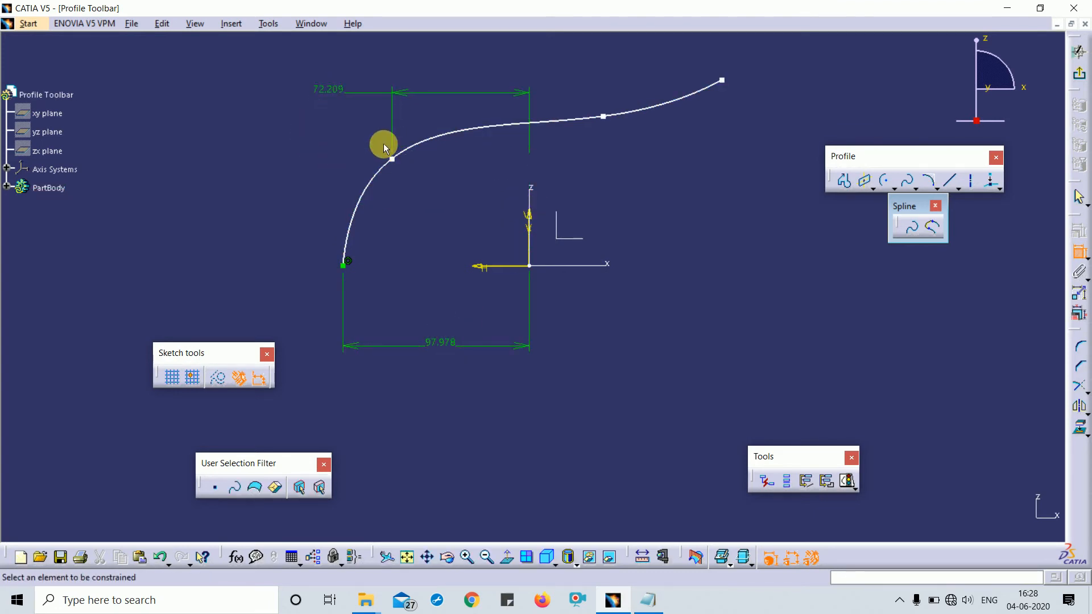
pyautogui.click(514, 262)
pyautogui.click(288, 188)
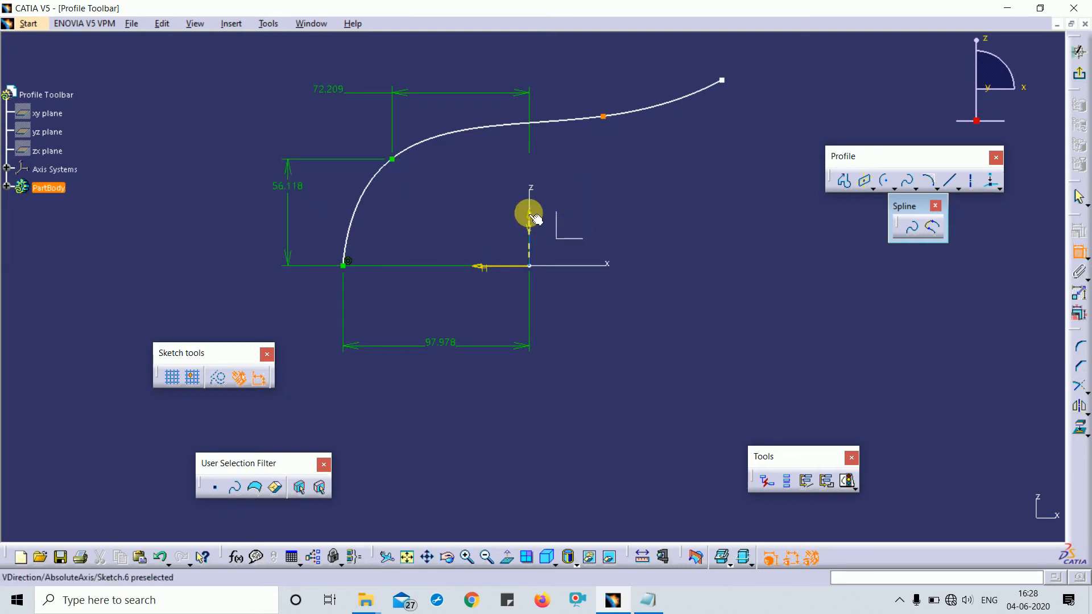
# Dimension the spline's third control point from the vertical and horizontal axes.
pyautogui.click(667, 213)
pyautogui.click(604, 118)
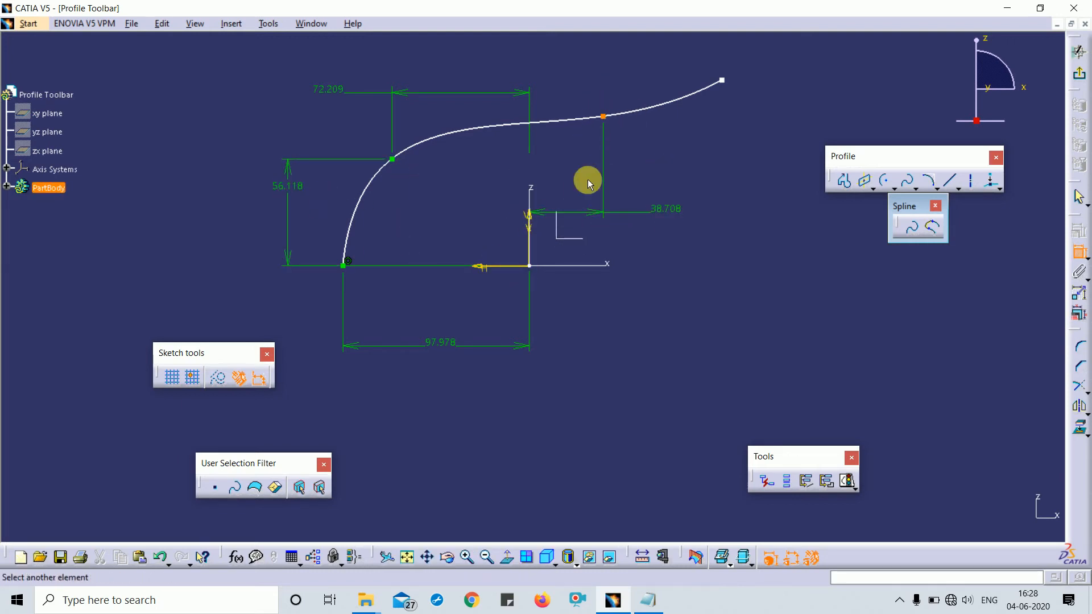
pyautogui.click(568, 265)
pyautogui.click(712, 171)
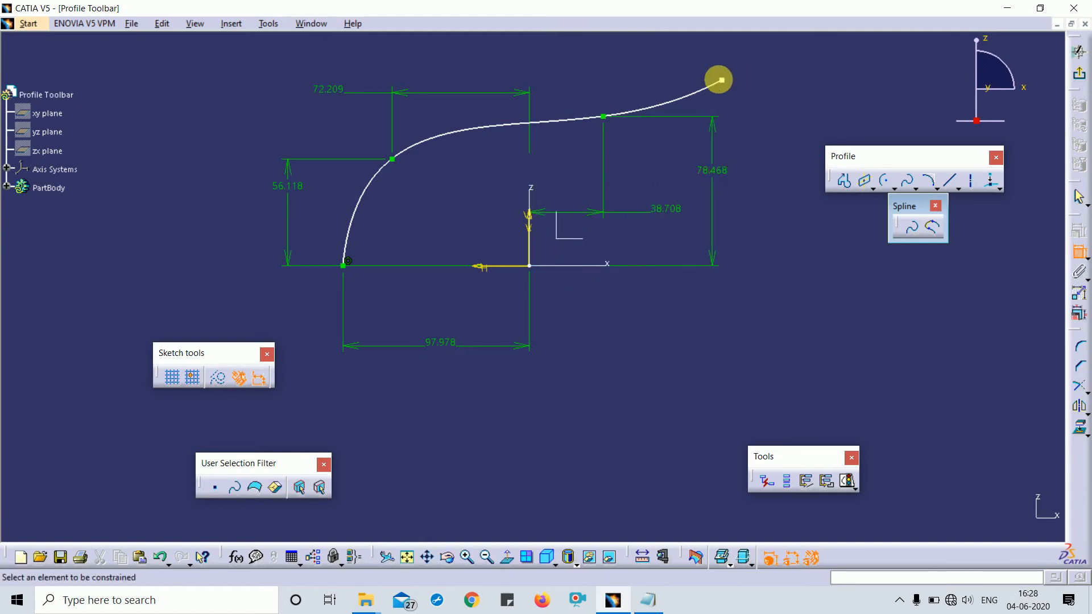
# Undock the constraint tools beside the spline tools and dimension the height of the spline's upper-right end point above the horizontal axis.
pyautogui.click(723, 83)
pyautogui.press('Escape')
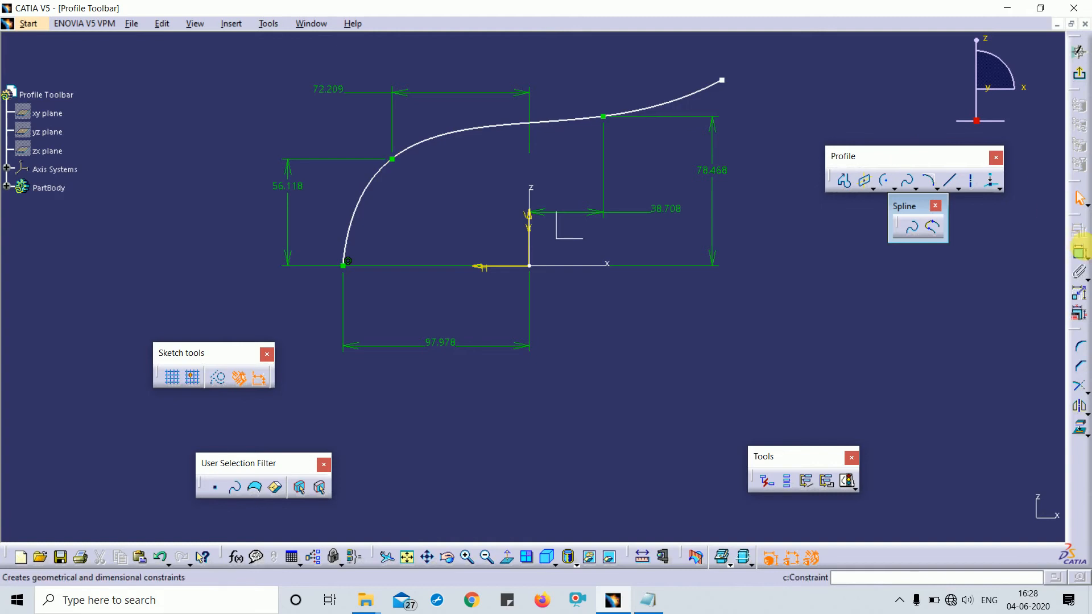
pyautogui.click(1077, 255)
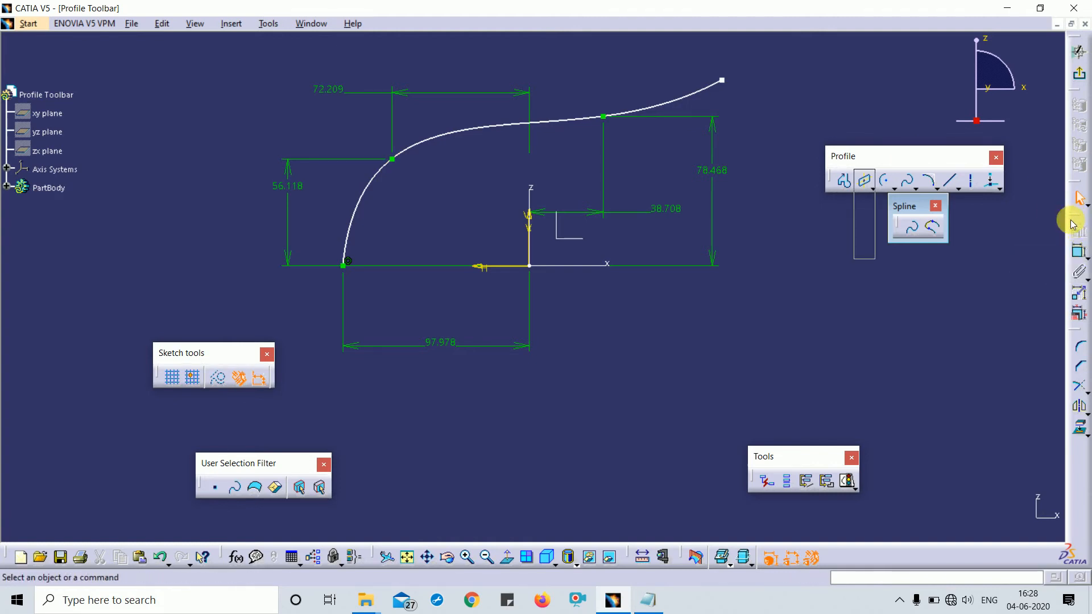
pyautogui.moveTo(1074, 219); pyautogui.dragTo(941, 310)
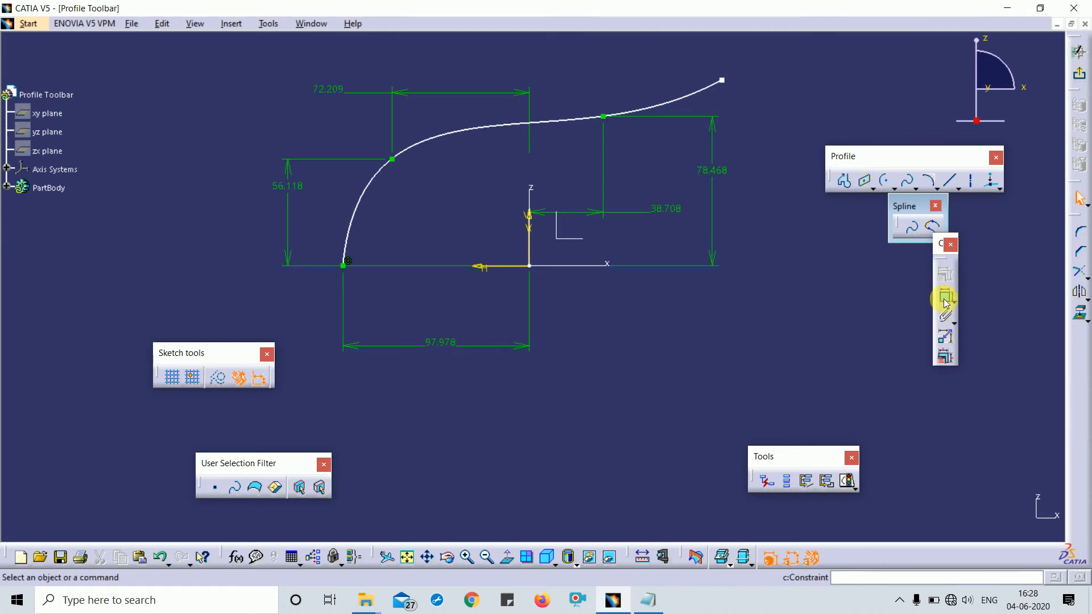
pyautogui.click(722, 80)
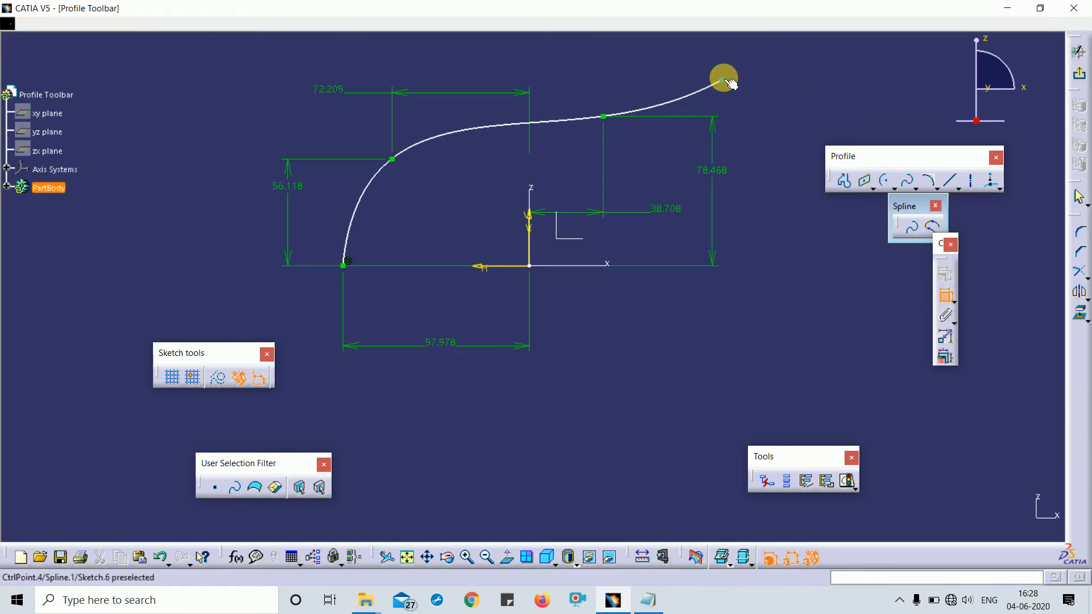
pyautogui.click(585, 265)
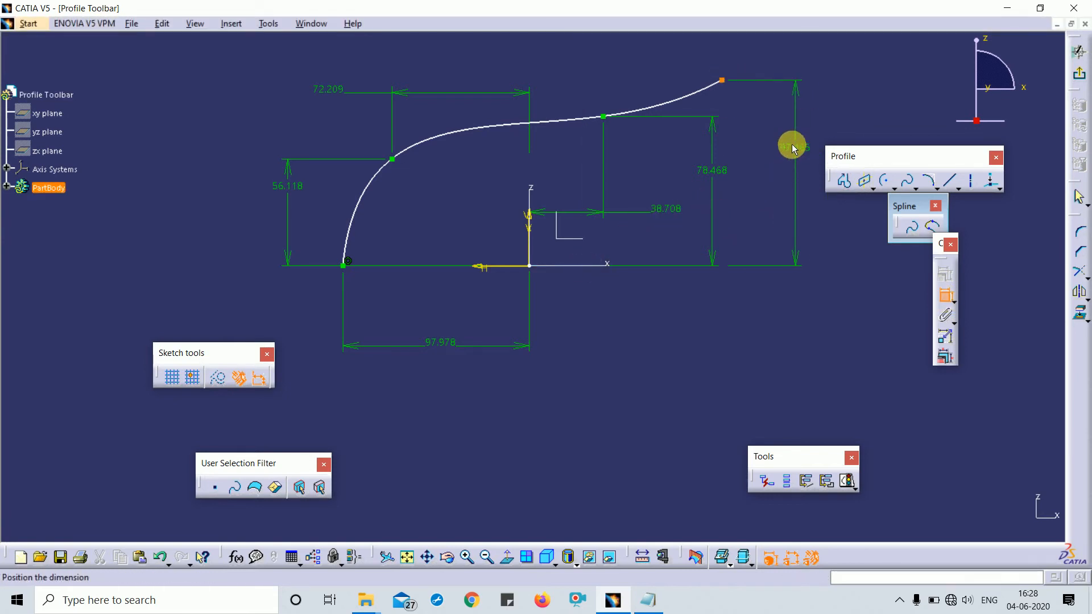
pyautogui.click(792, 147)
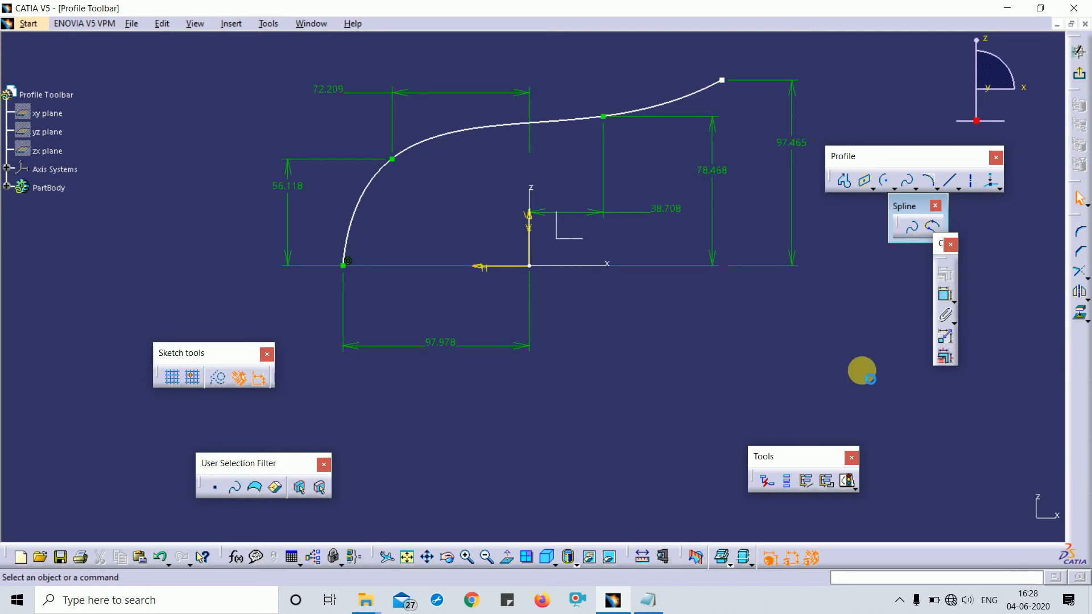
# Dimension the horizontal distance from the spline's upper-right end point to the vertical axis, placing the dimension above the curve.
pyautogui.click(948, 299)
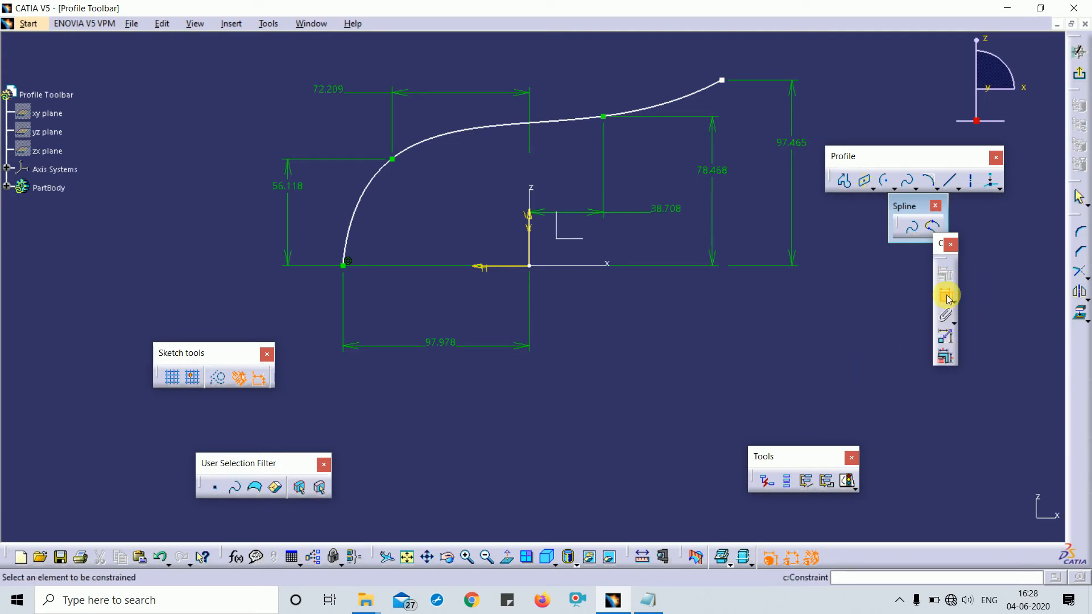
pyautogui.click(722, 82)
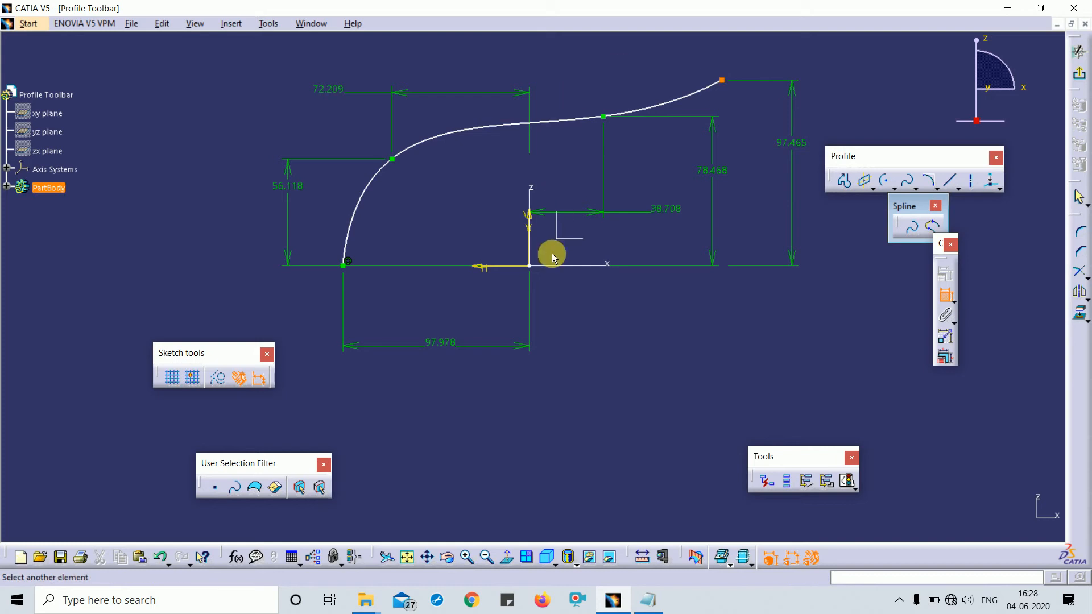
pyautogui.click(533, 196)
pyautogui.click(640, 60)
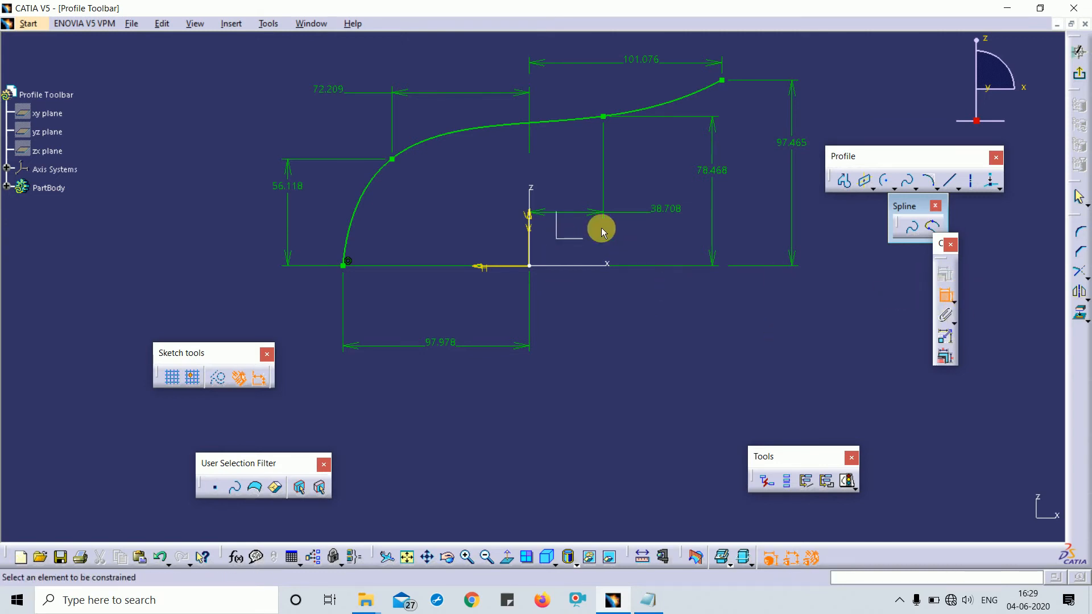
pyautogui.click(530, 194)
pyautogui.click(598, 115)
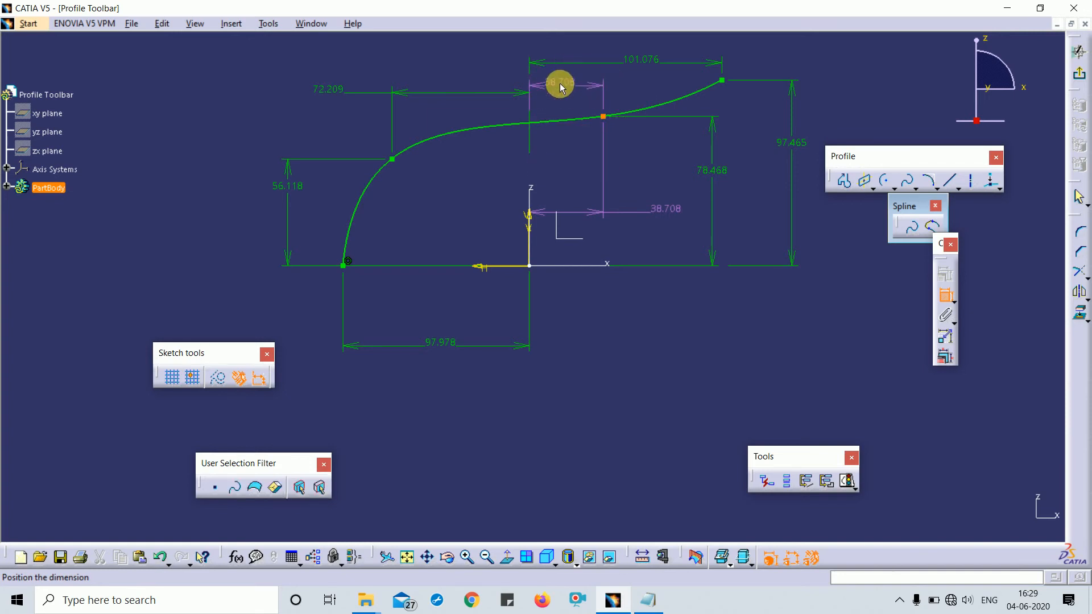
pyautogui.click(560, 86)
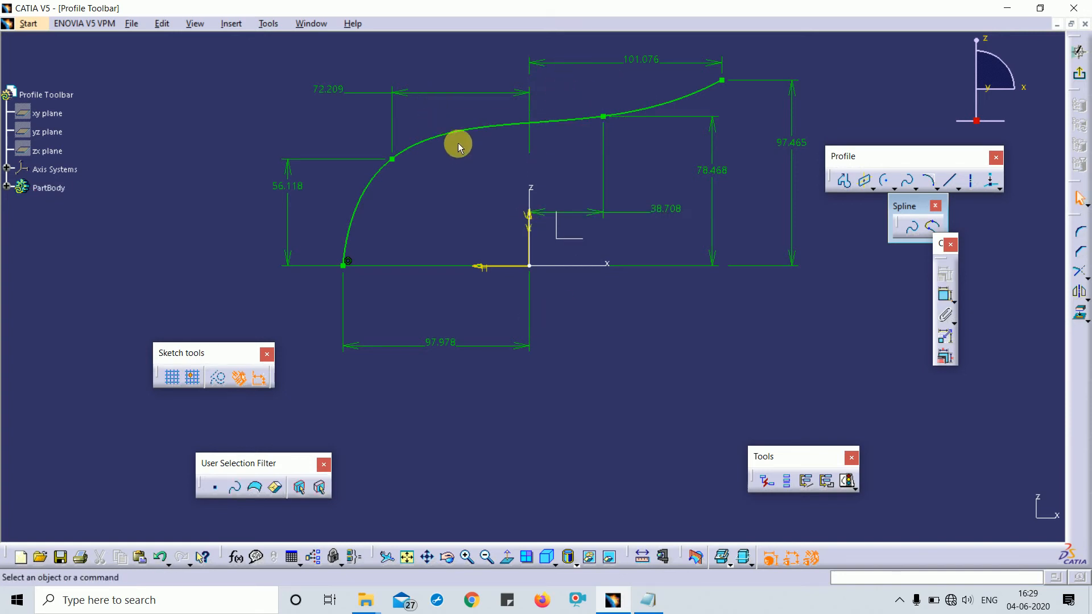
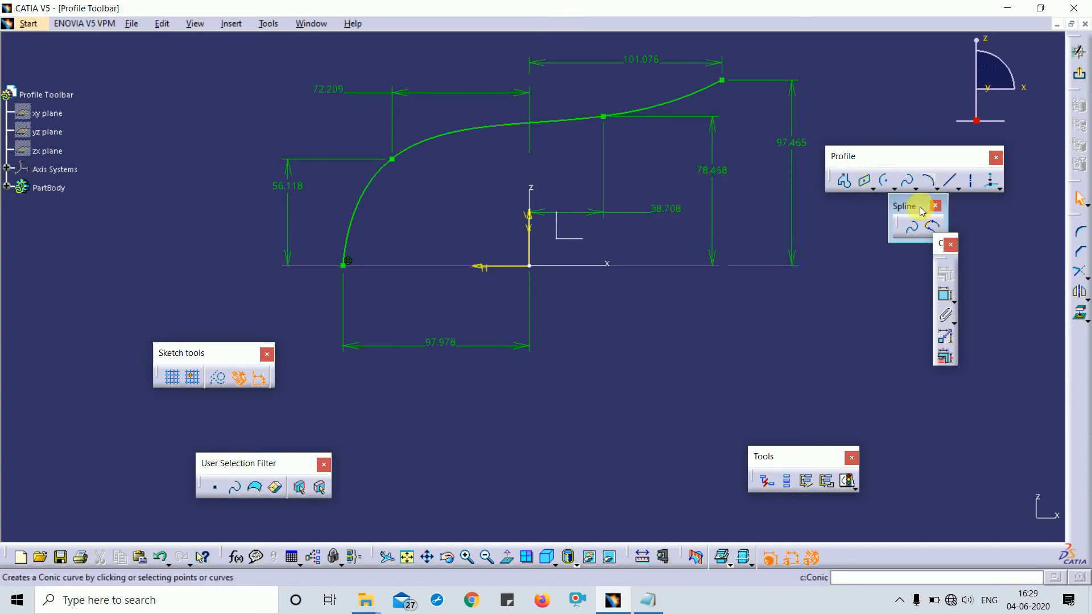
# Close the floating spline tools and undock the conic tools below the Profile toolbar.
pyautogui.moveTo(919, 207); pyautogui.dragTo(906, 247)
pyautogui.click(924, 247)
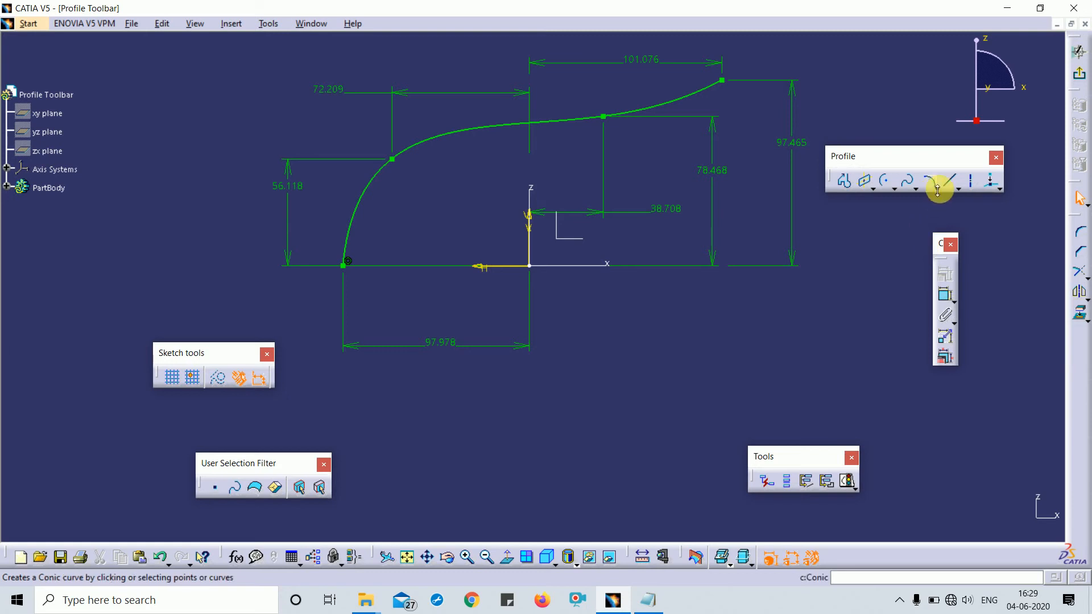
pyautogui.click(935, 188)
pyautogui.moveTo(914, 230)
pyautogui.mouseDown()
pyautogui.moveTo(913, 244)
pyautogui.moveTo(923, 227)
pyautogui.mouseUp()
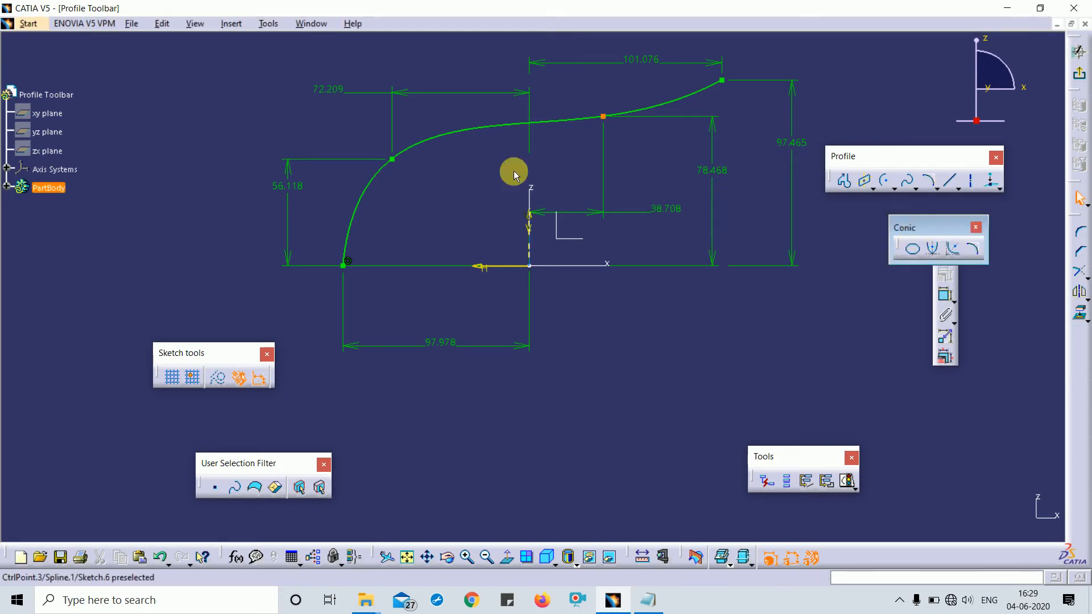
# Delete the spline together with all its dimensions to clear the sketch.
pyautogui.moveTo(517, 170)
pyautogui.mouseDown(button='middle')
pyautogui.moveTo(517, 207)
pyautogui.moveTo(419, 118)
pyautogui.mouseUp(button='middle')
pyautogui.hotkey('ctrl', 'a')
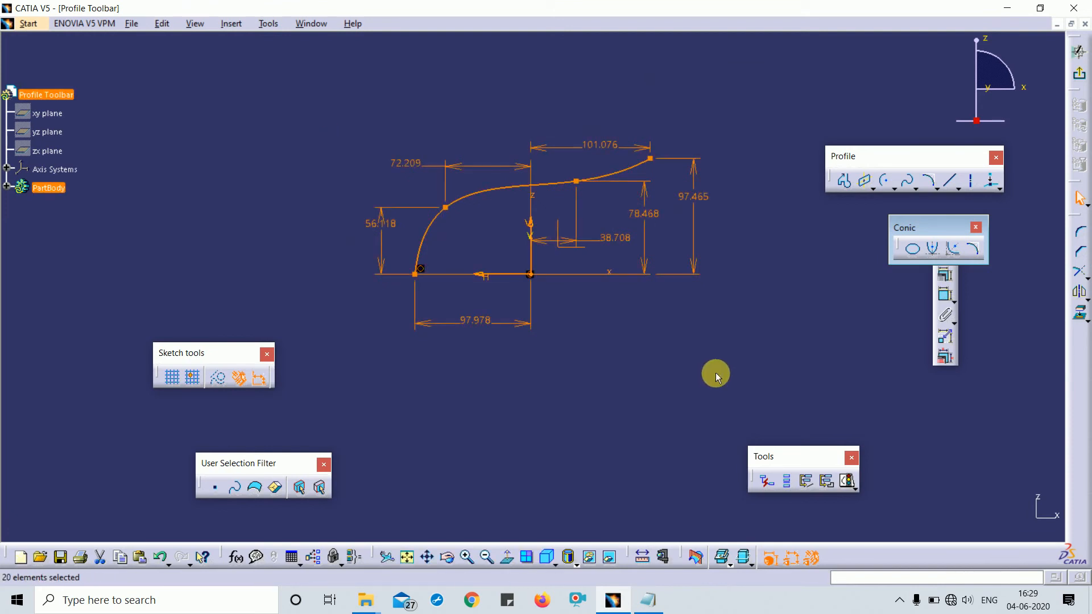
pyautogui.press('Delete')
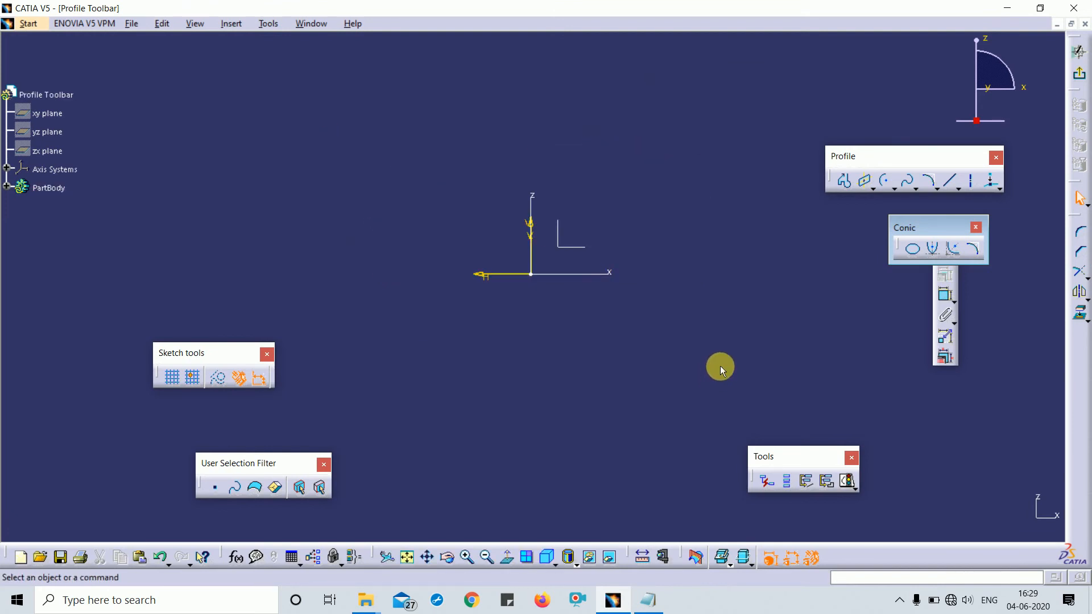
# Sketch an ellipse centred on the origin with a major radius of about 157 mm along the horizontal axis.
pyautogui.click(914, 249)
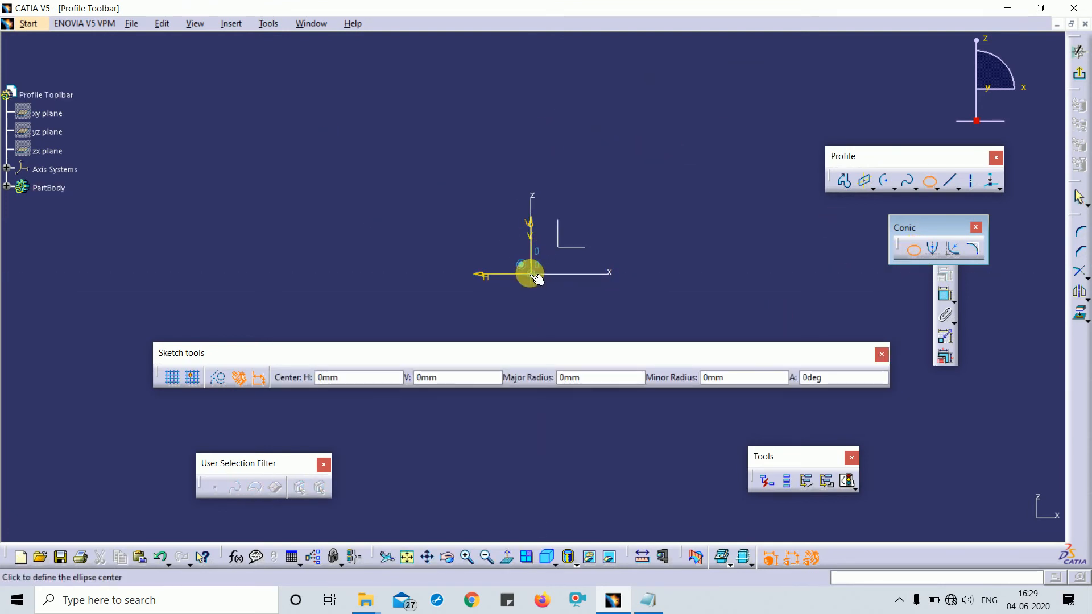
pyautogui.click(534, 275)
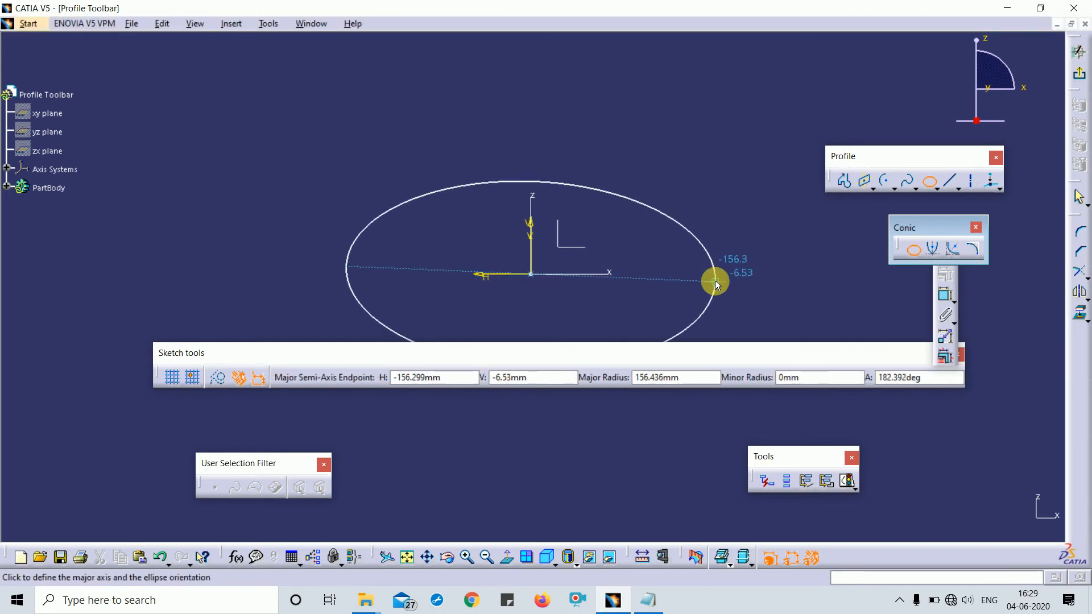
pyautogui.click(716, 275)
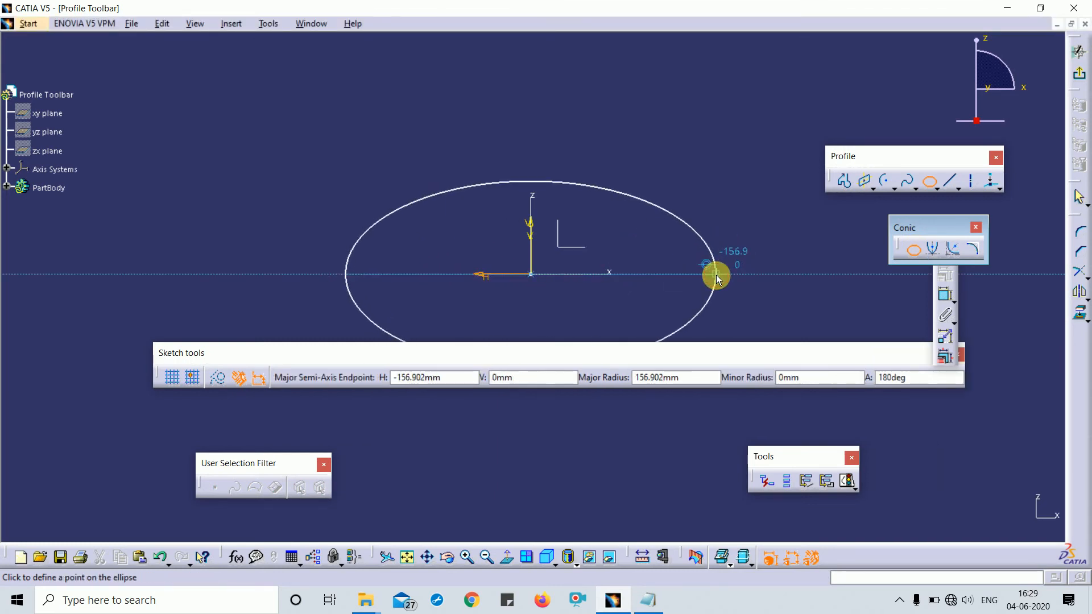
pyautogui.click(533, 169)
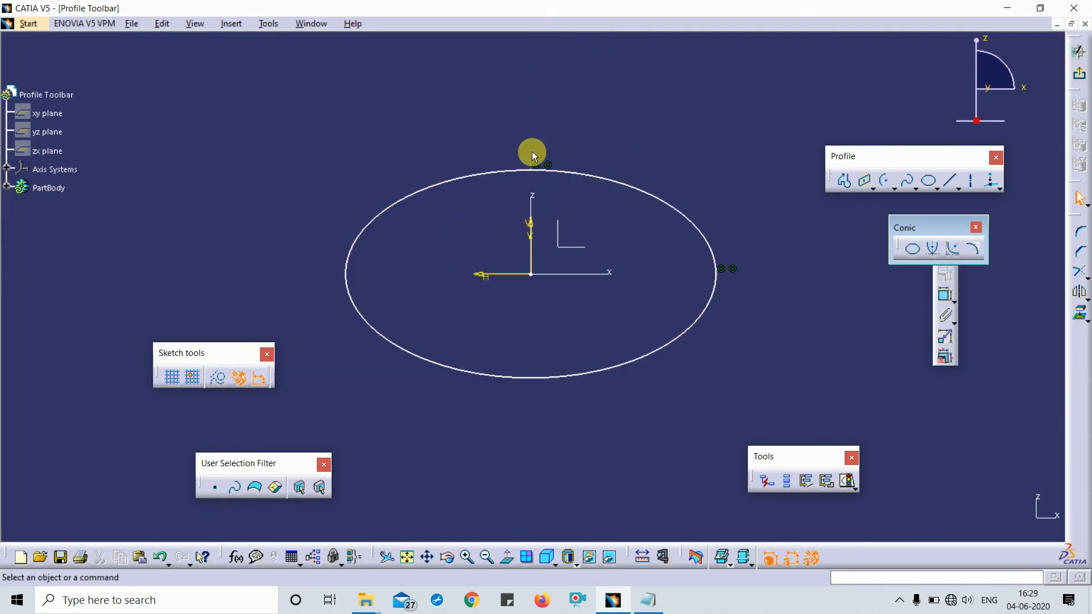
# Delete the ellipse and sketch a parabola with its focus on the origin, its apex above it, starting at about H 106 mm, V 76 mm.
pyautogui.moveTo(272, 146); pyautogui.dragTo(804, 389)
pyautogui.press('Delete')
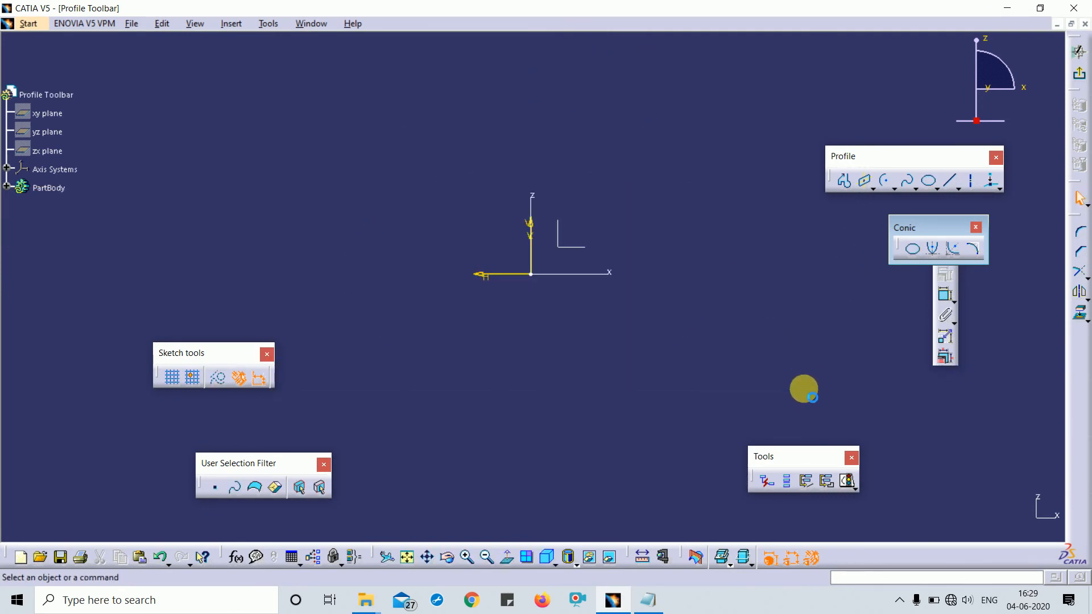
pyautogui.click(930, 249)
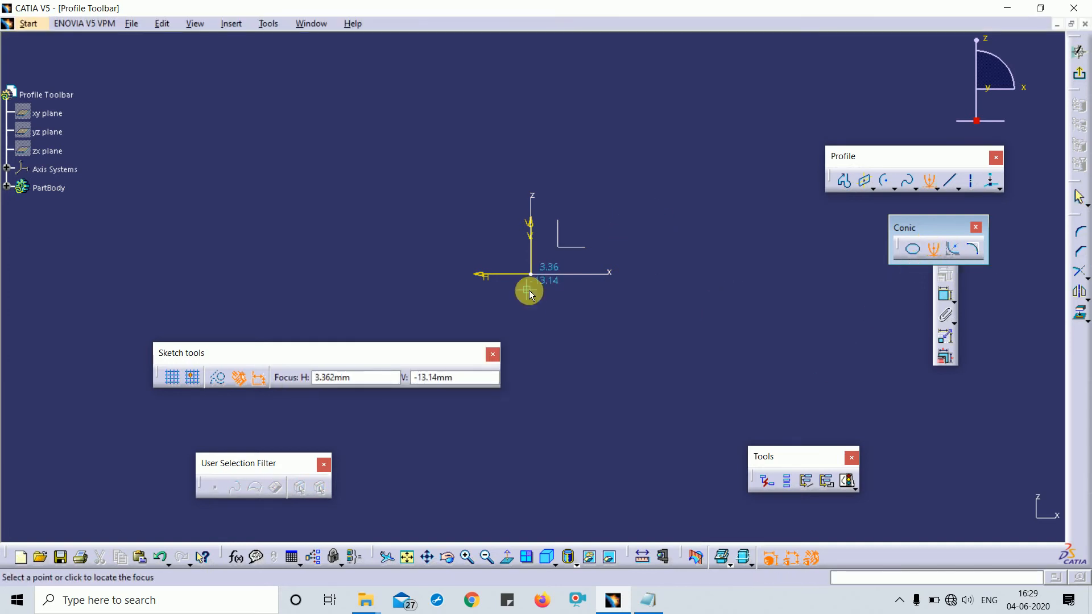
pyautogui.click(535, 274)
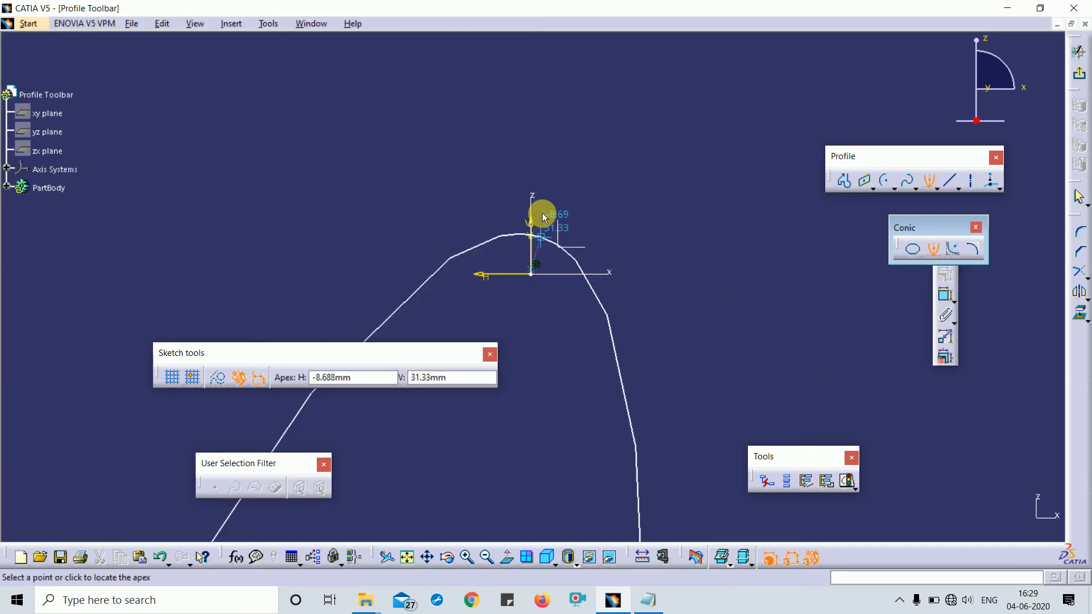
pyautogui.click(535, 154)
pyautogui.click(405, 184)
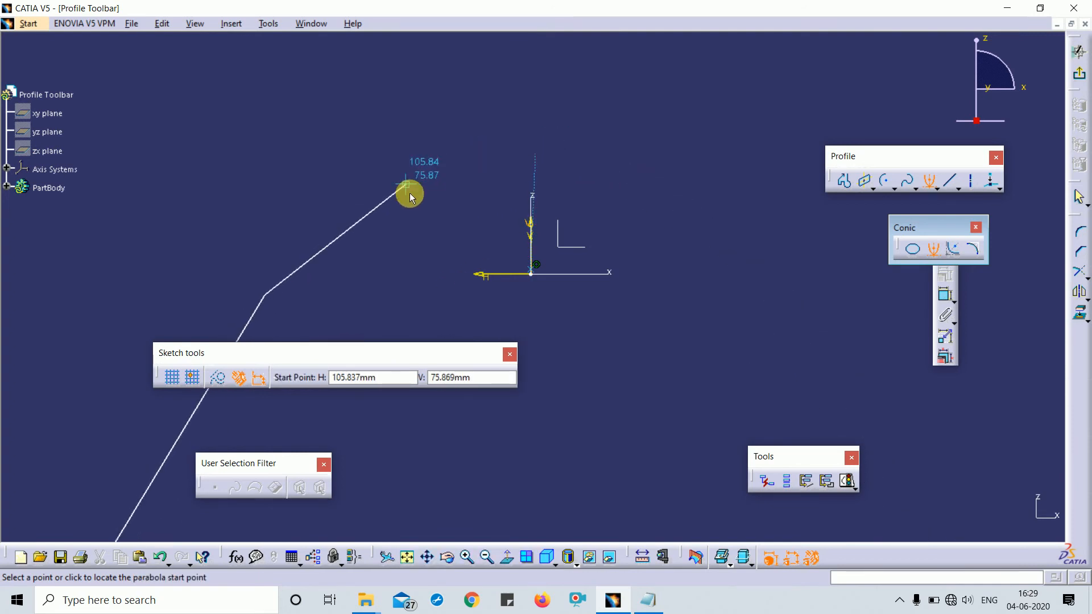
pyautogui.click(645, 185)
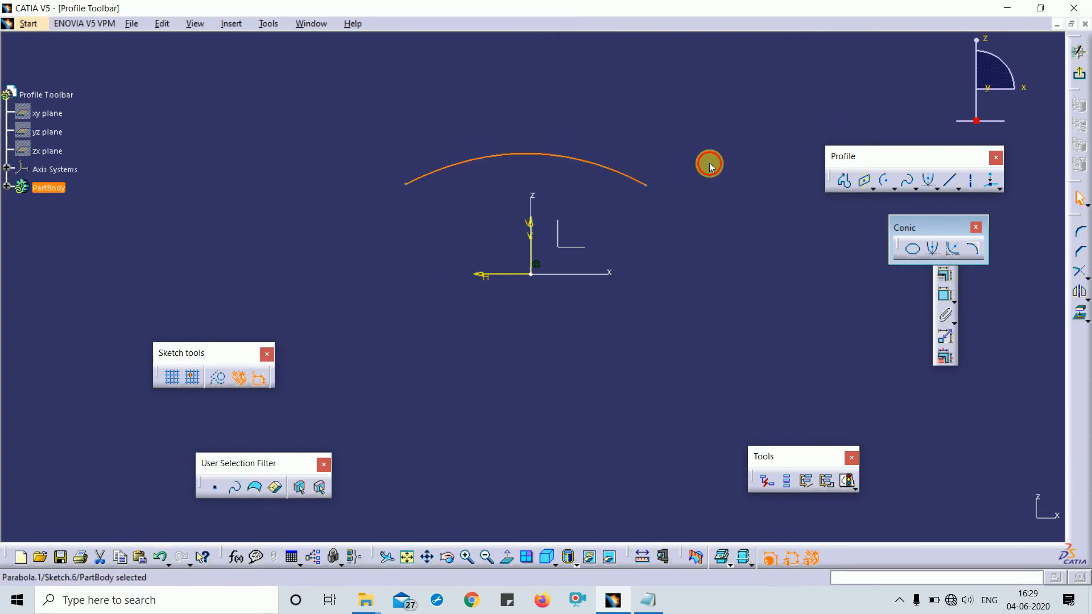
# Delete the parabola and sketch a hyperbola with its focus at about H 103 mm, V 120 mm and its centre left of the focus.
pyautogui.moveTo(372, 74)
pyautogui.mouseDown()
pyautogui.moveTo(534, 237)
pyautogui.moveTo(760, 385)
pyautogui.mouseUp()
pyautogui.press('Delete')
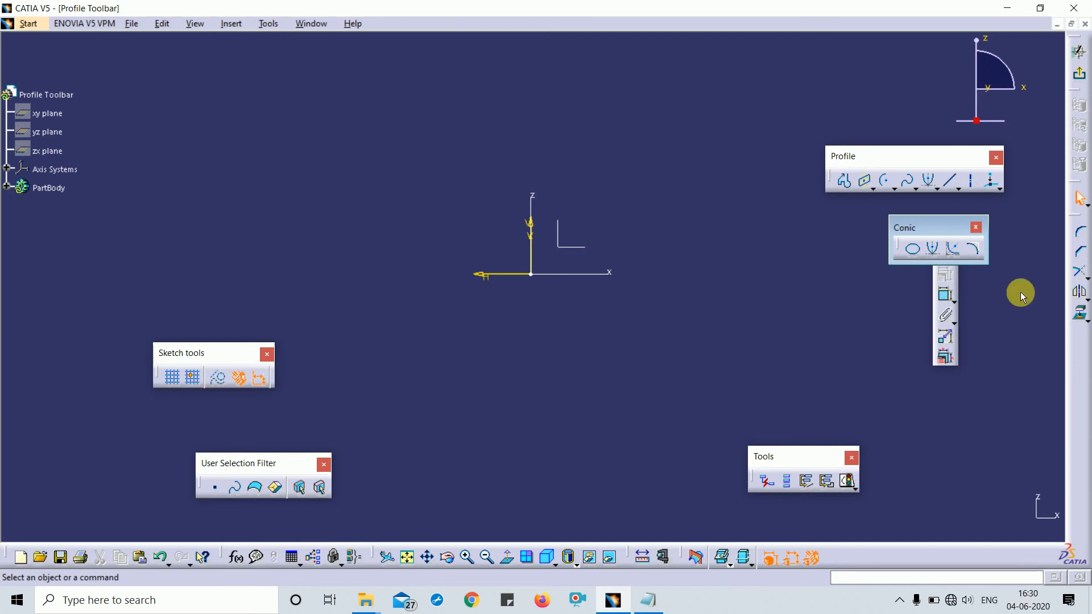
pyautogui.click(952, 249)
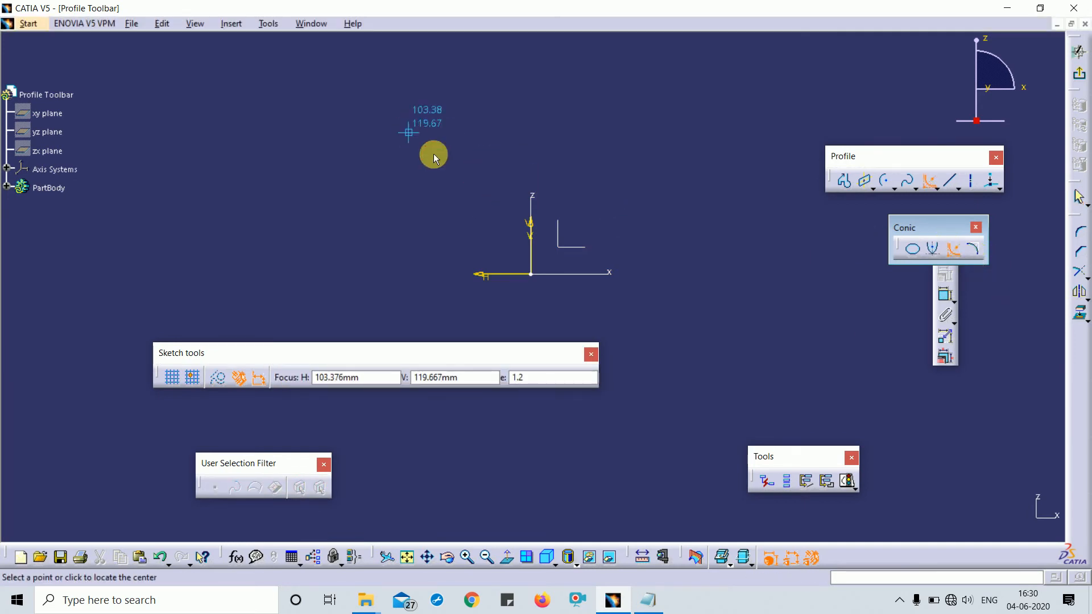
pyautogui.click(409, 133)
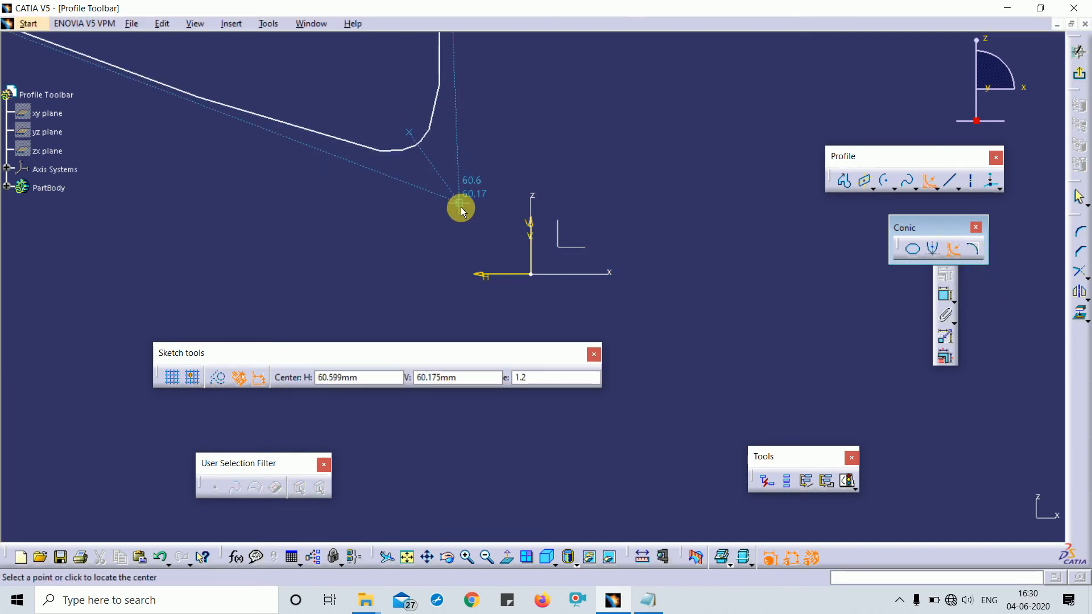
pyautogui.click(358, 123)
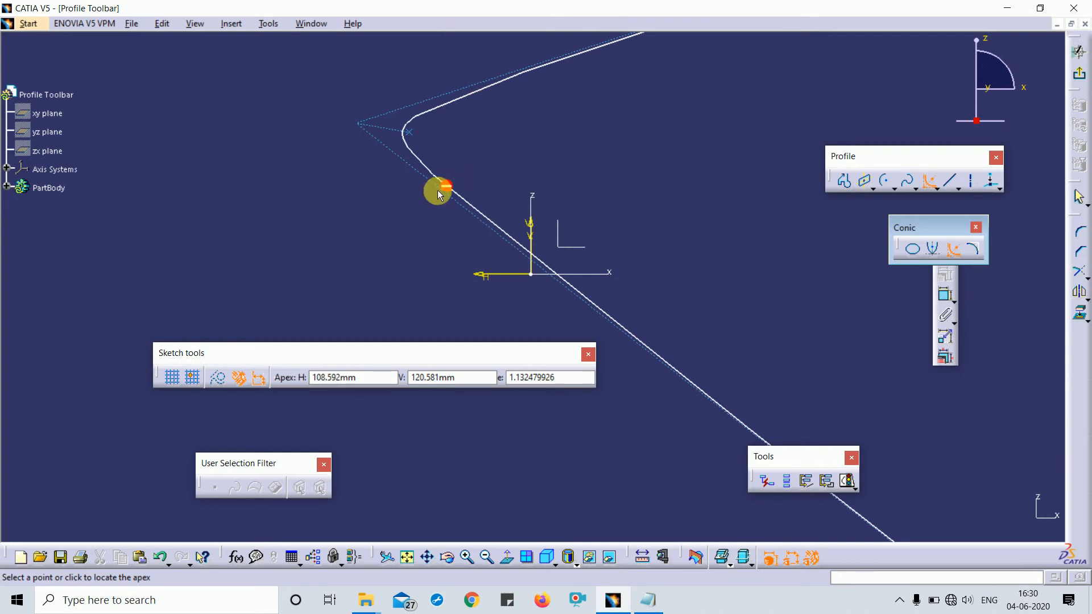
pyautogui.click(438, 190)
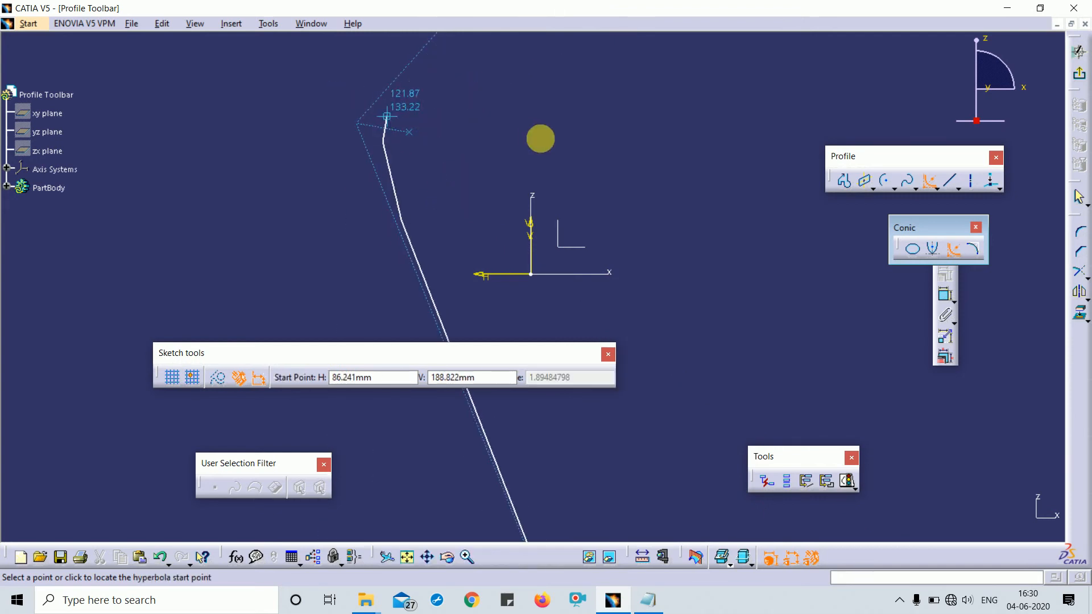
pyautogui.click(479, 91)
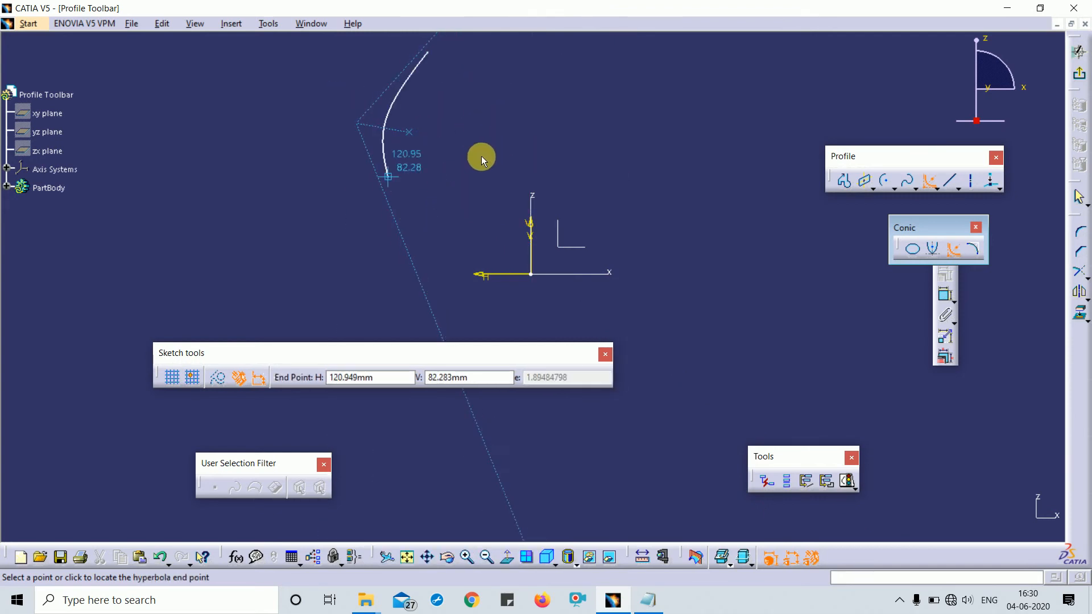
pyautogui.click(427, 229)
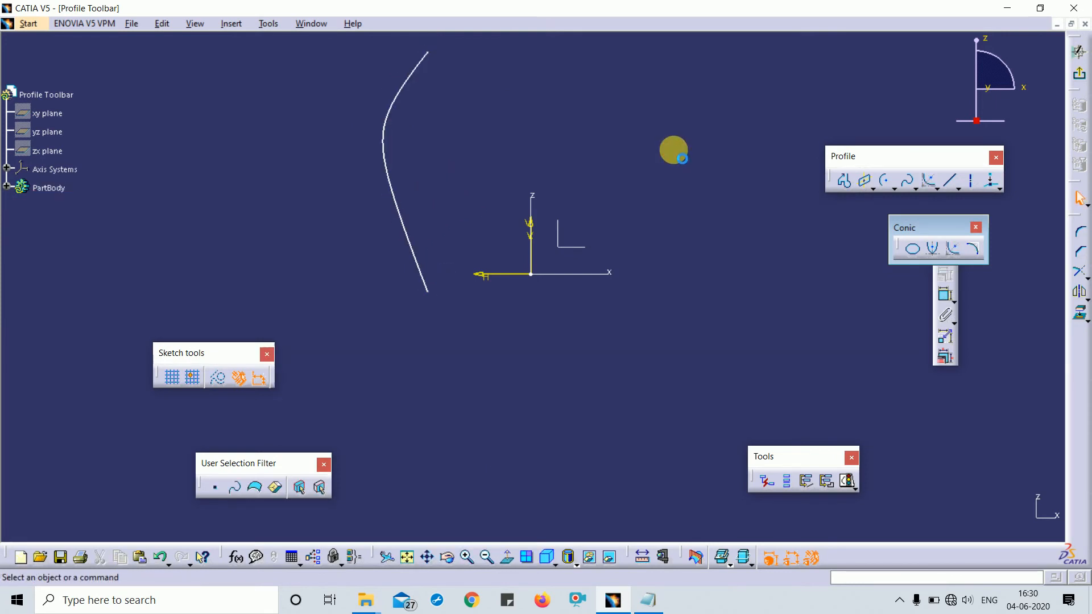
# Delete the hyperbola from the sketch.
pyautogui.moveTo(415, 114); pyautogui.dragTo(607, 343)
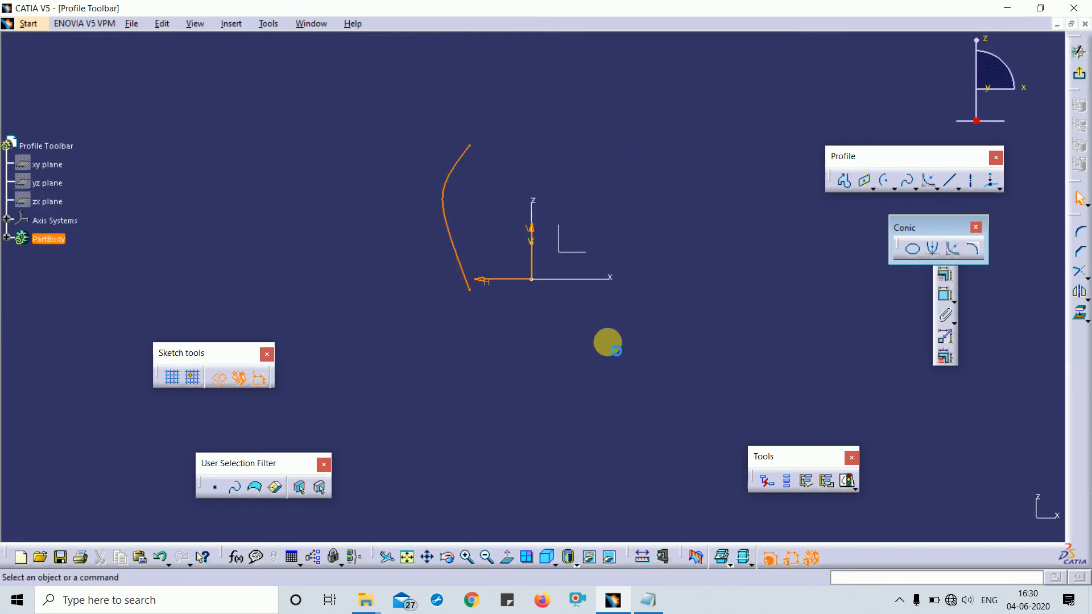
pyautogui.press('Delete')
pyautogui.click(973, 249)
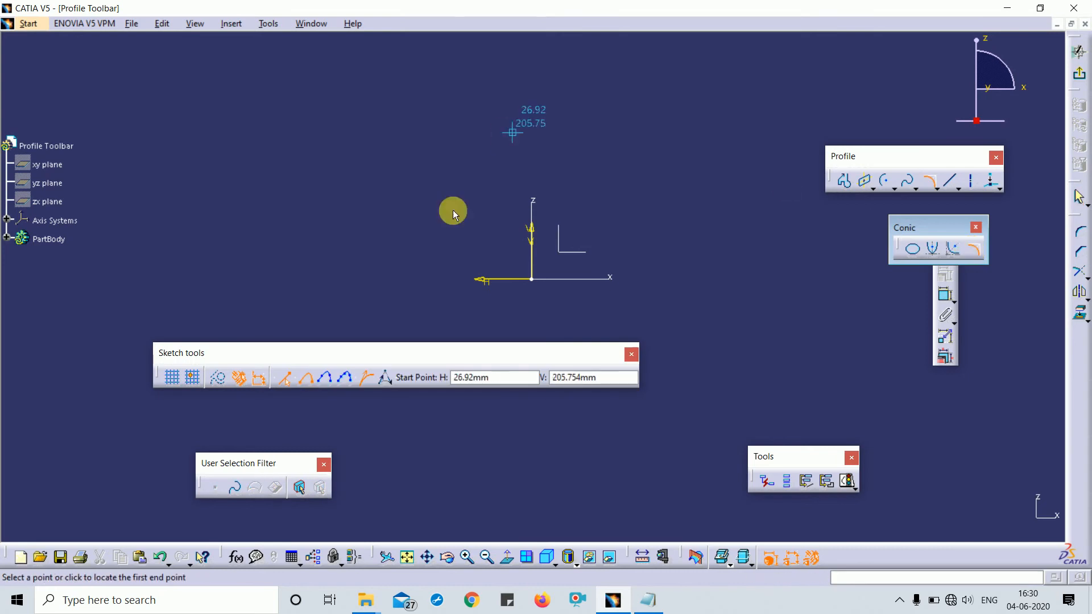
pyautogui.press('Escape')
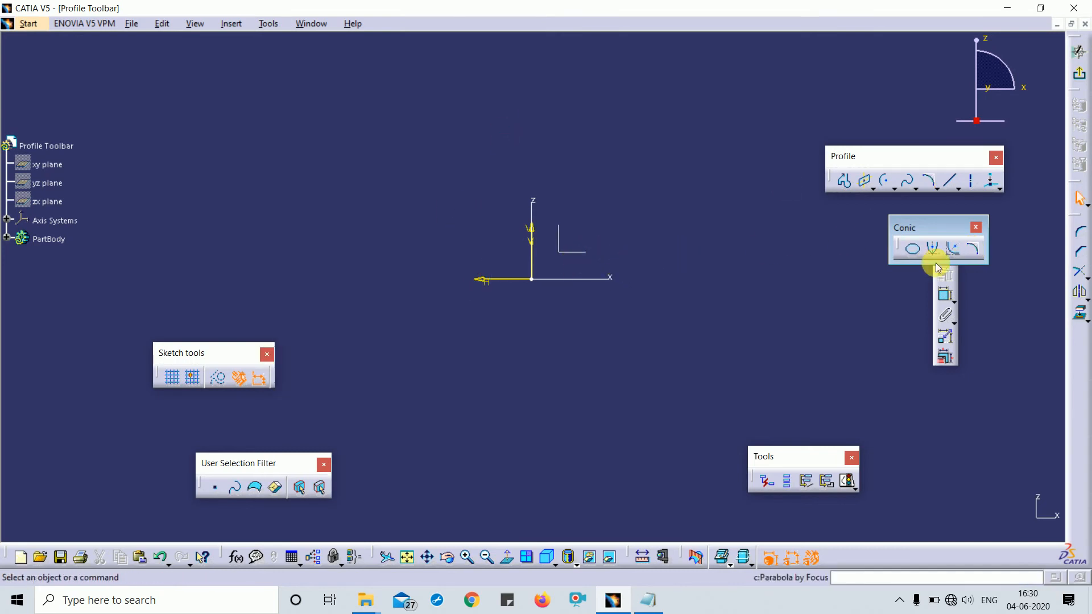
pyautogui.click(839, 190)
pyautogui.click(356, 190)
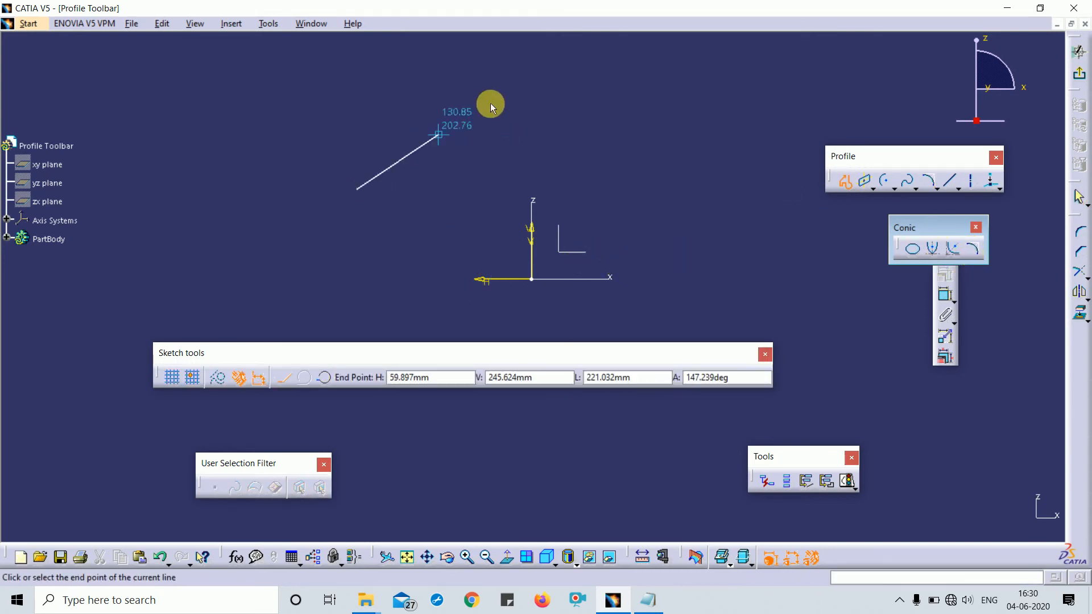
pyautogui.press('Escape')
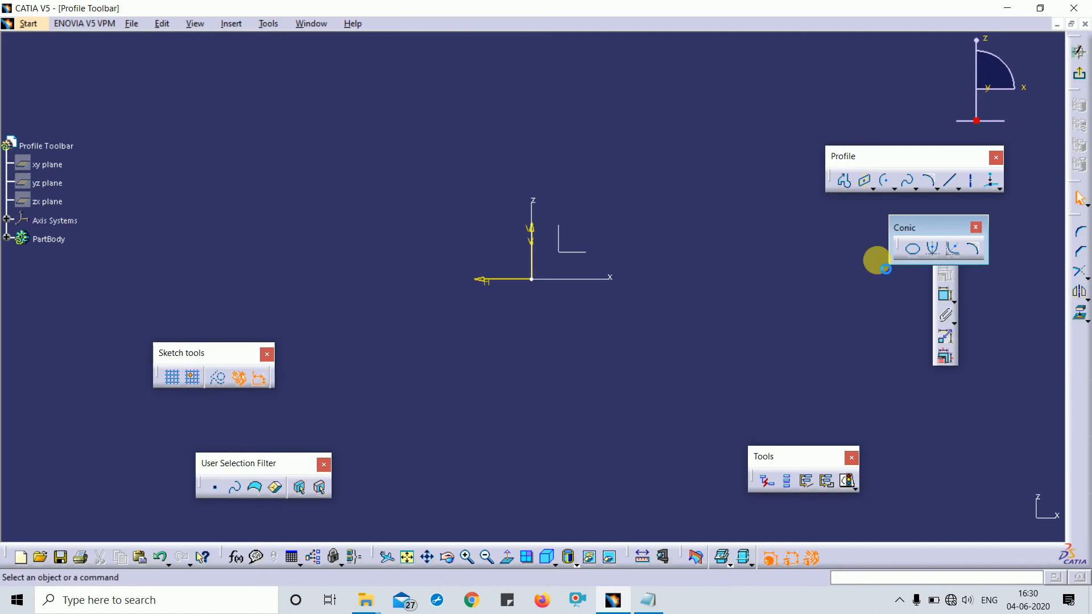
# Try to sketch a conic from two end points with their tangent directions and a passing point between the tangents.
pyautogui.click(972, 249)
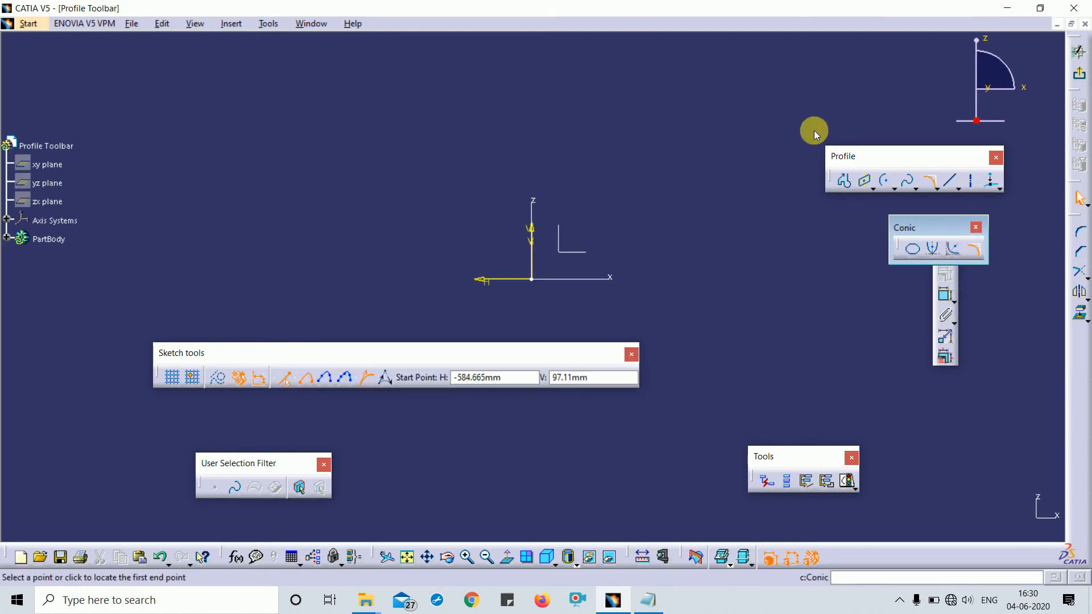
pyautogui.click(362, 196)
pyautogui.click(420, 98)
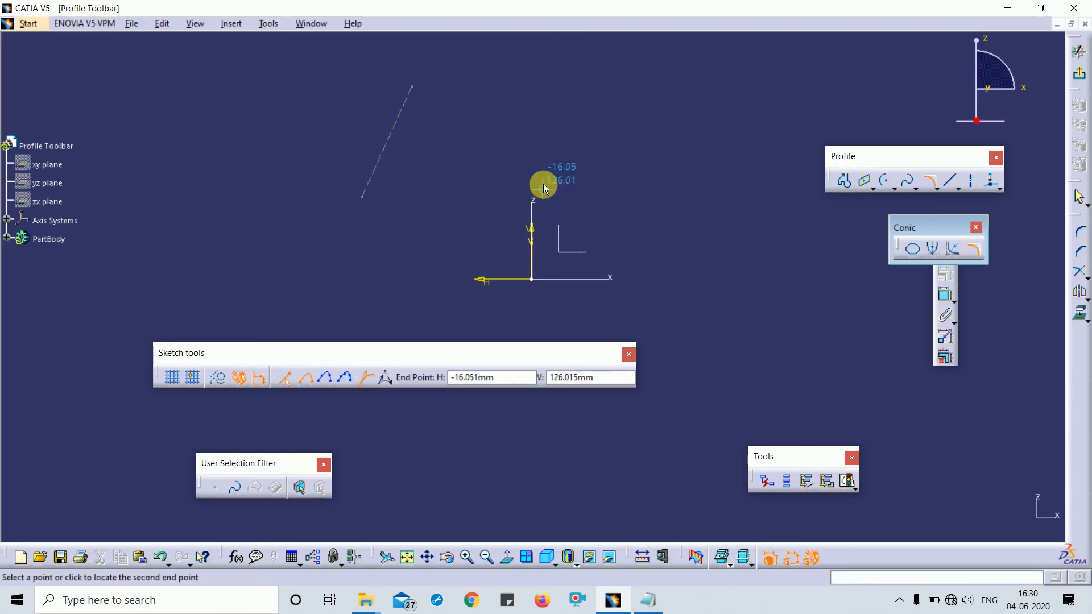
pyautogui.click(446, 260)
pyautogui.click(561, 168)
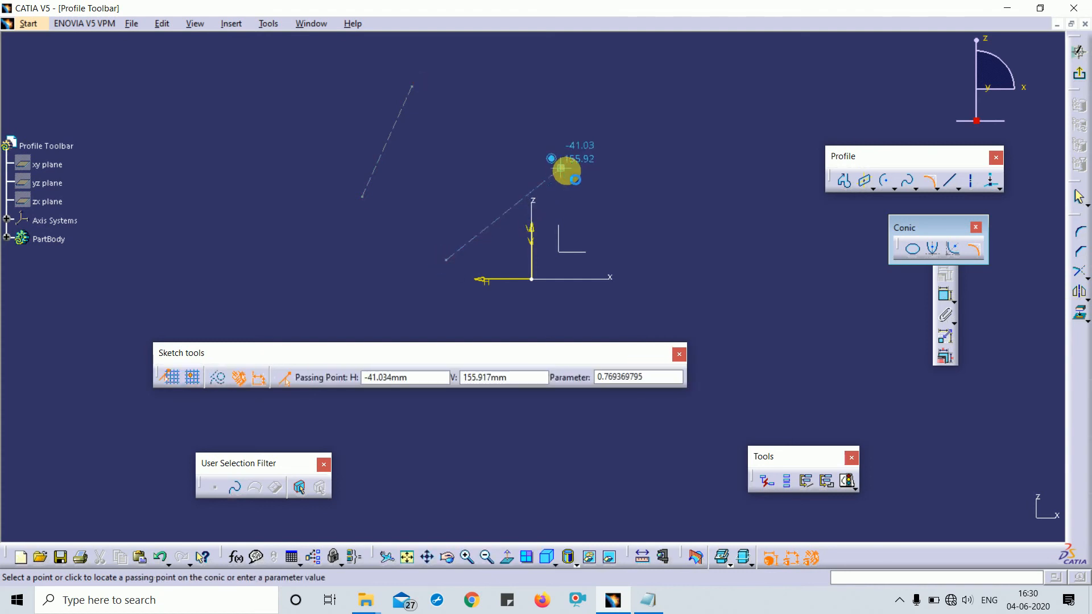
pyautogui.click(434, 161)
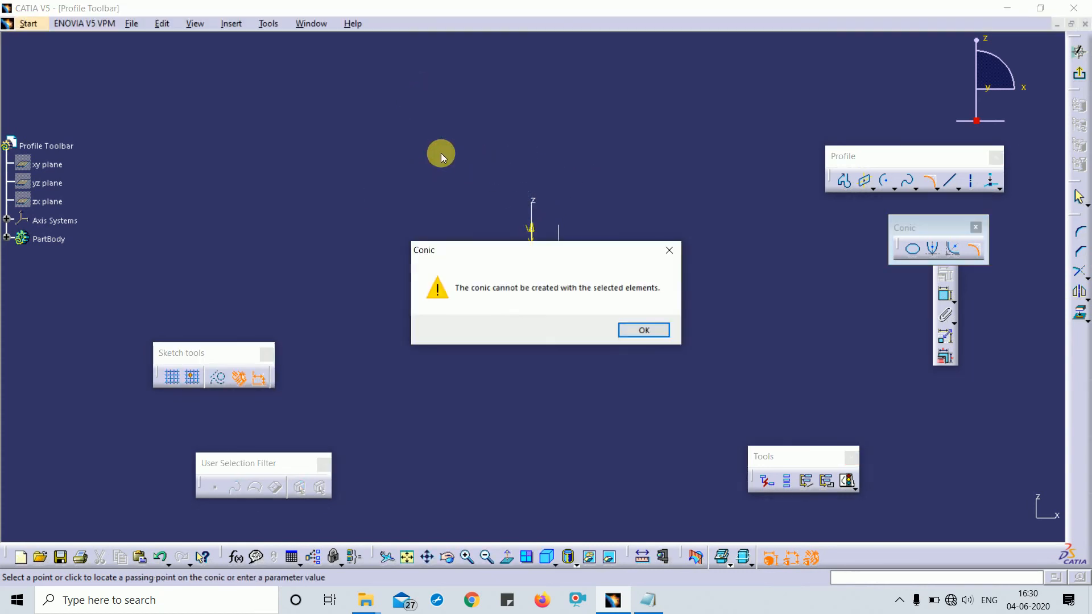
# Sketch a conic left of the origin from two end points with tangent directions, passing through about H 263 mm, V 99 mm.
pyautogui.click(664, 250)
pyautogui.click(974, 248)
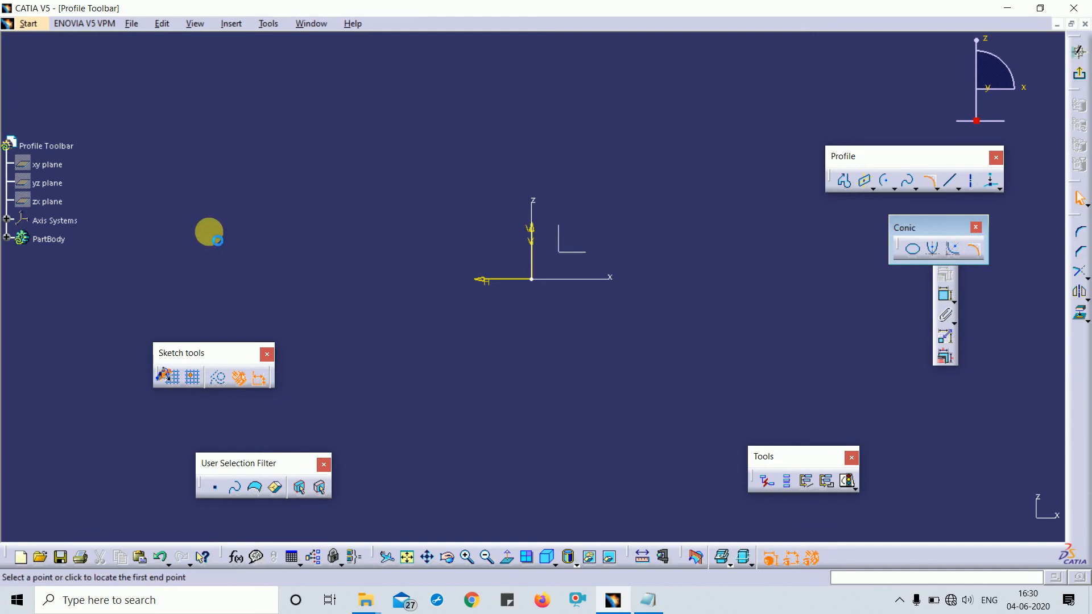
pyautogui.click(209, 237)
pyautogui.click(373, 120)
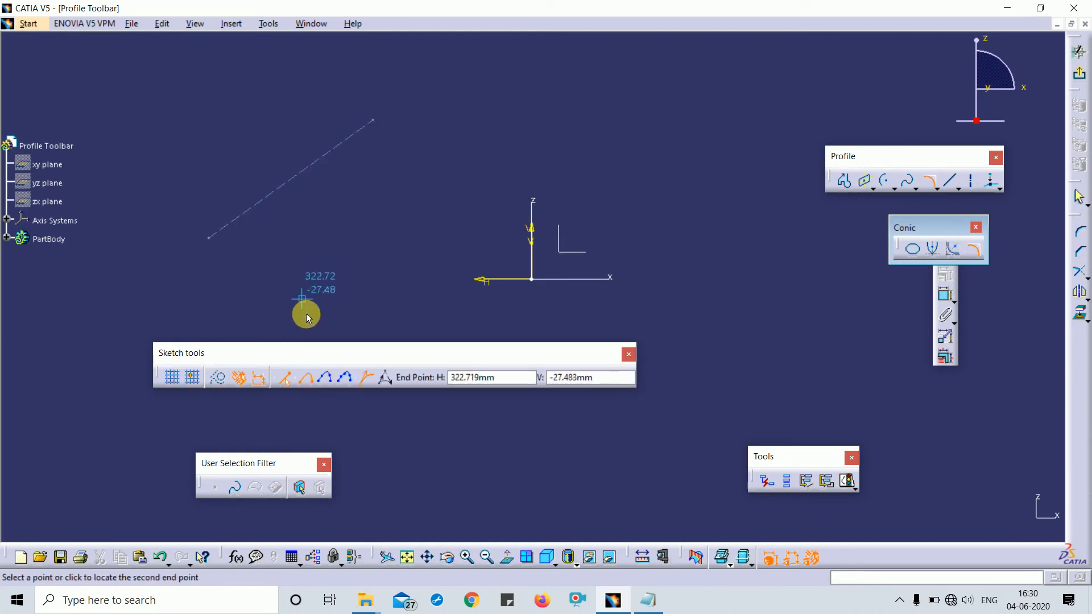
pyautogui.click(385, 255)
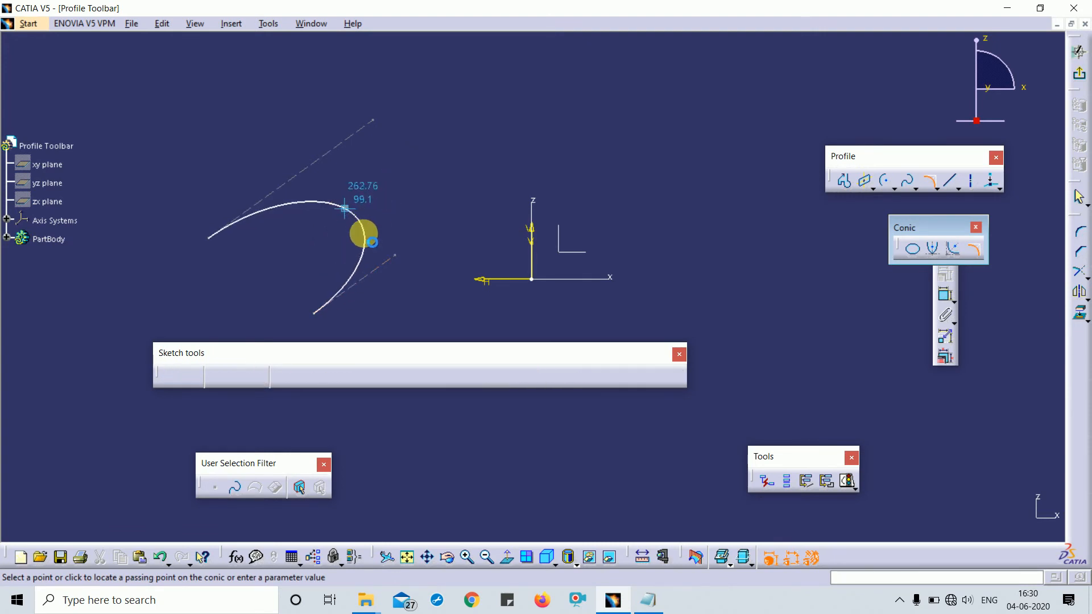
pyautogui.click(348, 209)
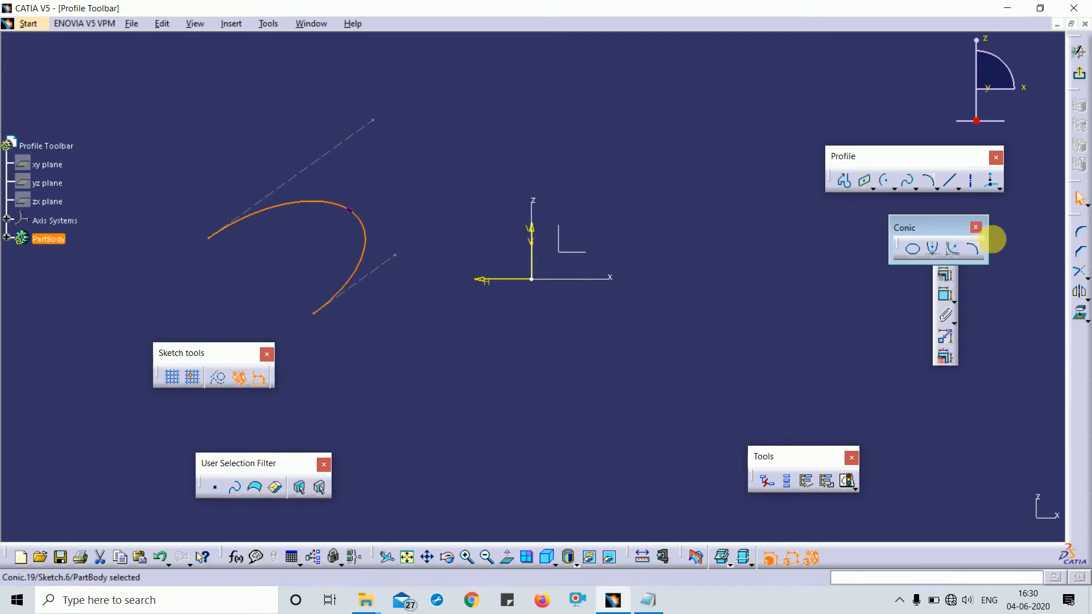
# Sketch a second conic from about H 31 mm, V 176 mm to H -125 mm, V 68 mm, with end tangents and a passing point.
pyautogui.click(979, 252)
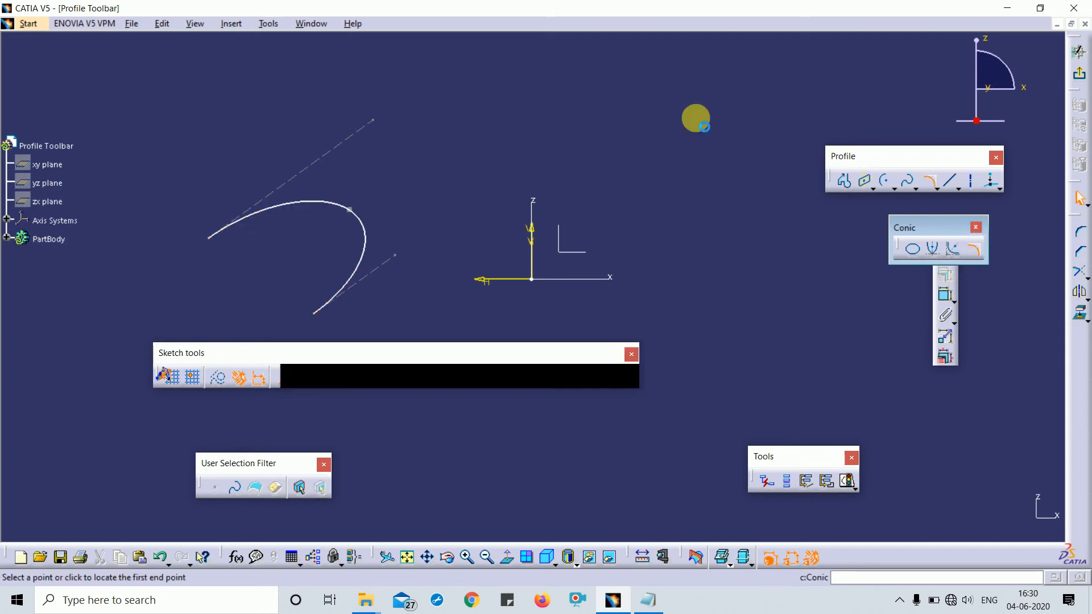
pyautogui.click(508, 155)
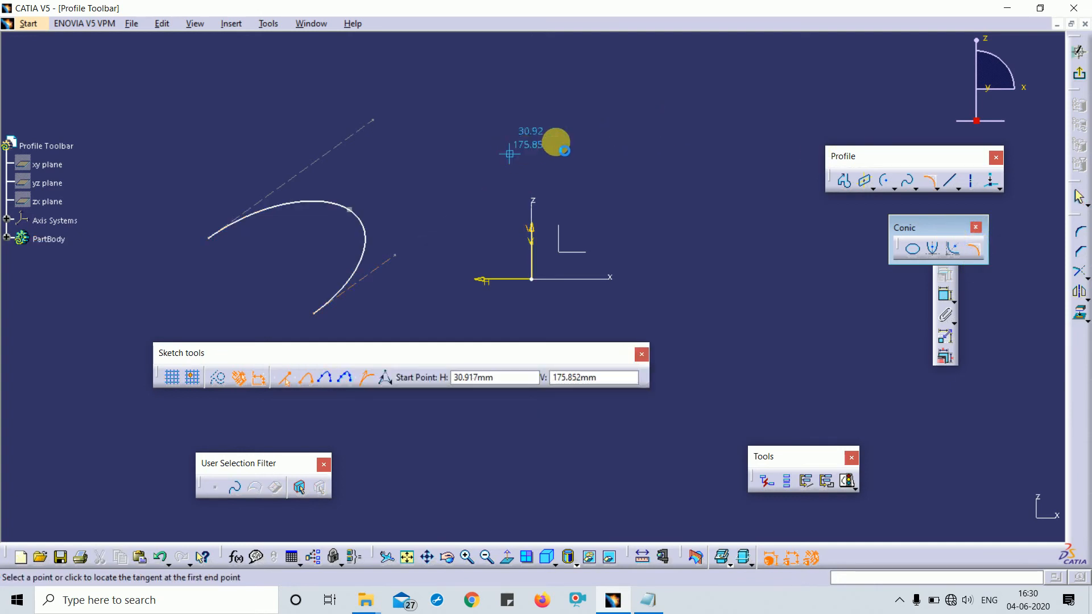
pyautogui.click(621, 230)
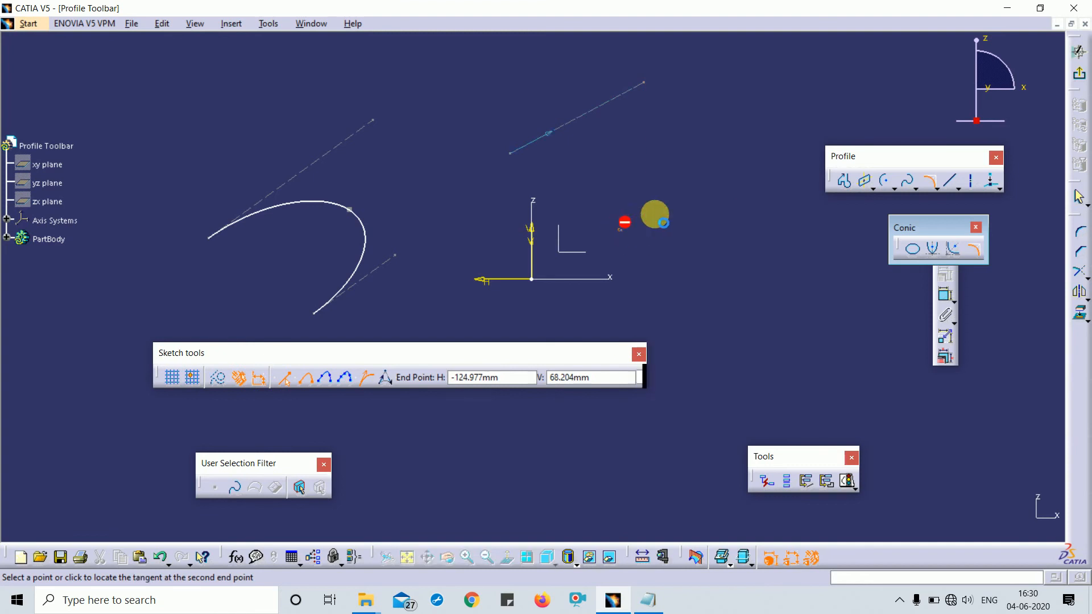
pyautogui.click(680, 168)
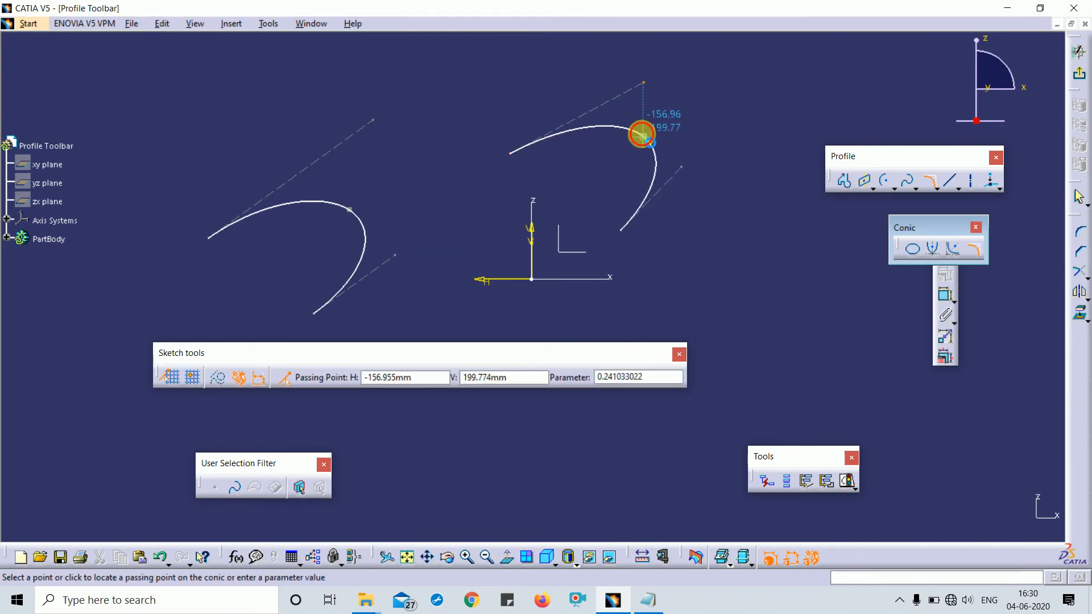
pyautogui.click(643, 131)
pyautogui.click(807, 86)
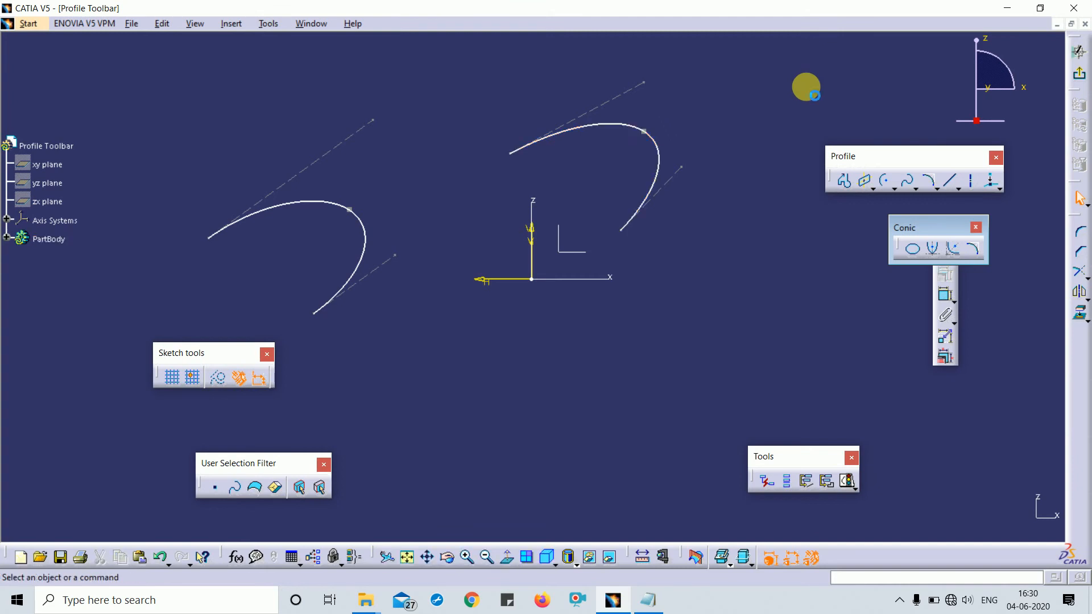
# Delete both conics and replace the floating set of conic tools with the set of line tools.
pyautogui.moveTo(304, 127)
pyautogui.mouseDown()
pyautogui.moveTo(504, 276)
pyautogui.moveTo(715, 344)
pyautogui.mouseUp()
pyautogui.press('Delete')
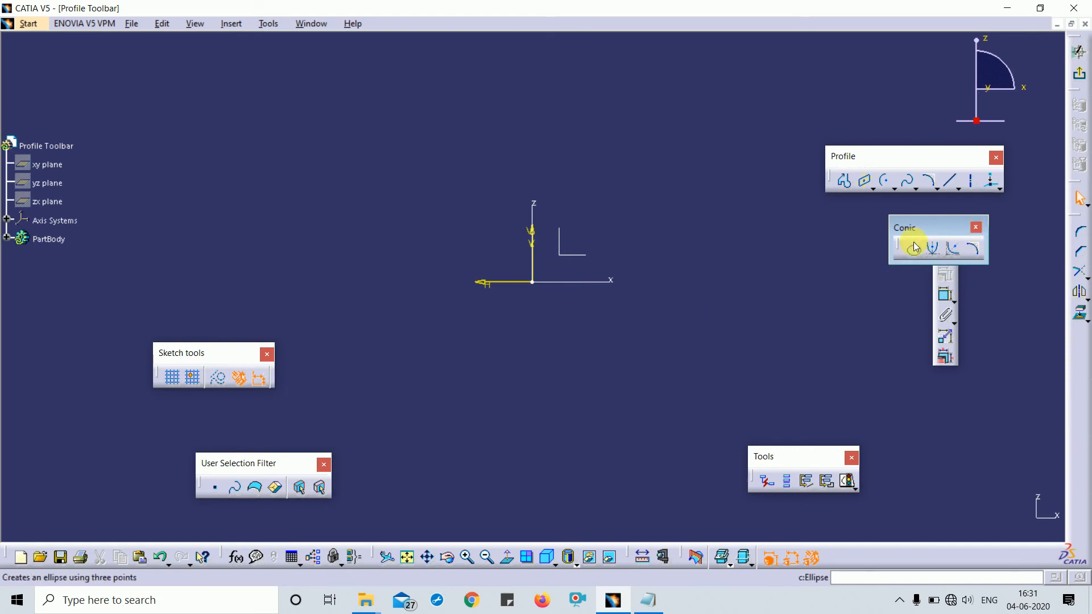
pyautogui.click(975, 228)
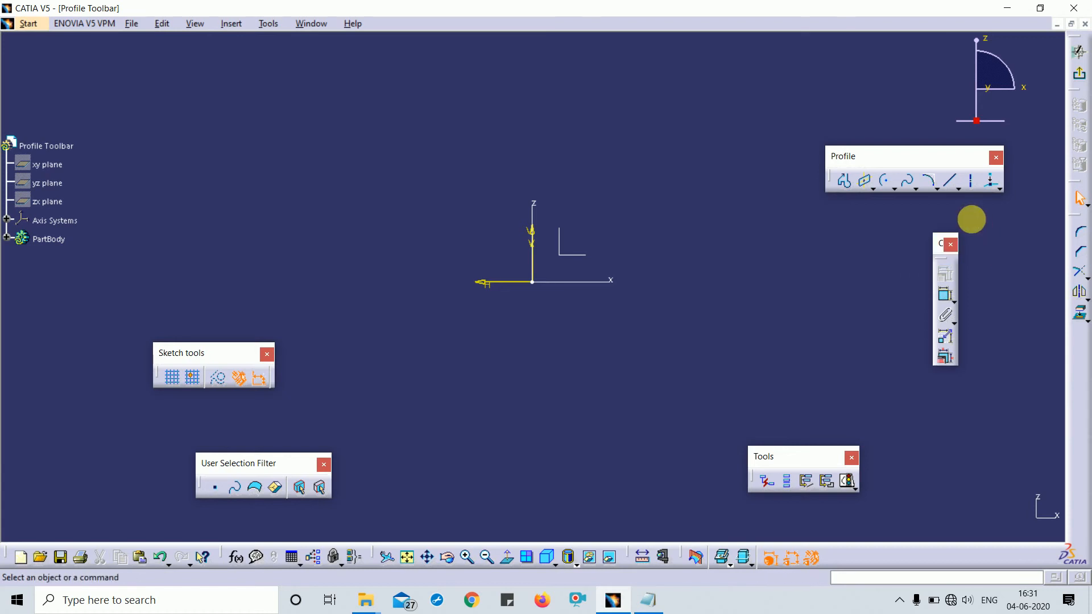
pyautogui.click(964, 191)
pyautogui.moveTo(967, 197); pyautogui.dragTo(850, 117)
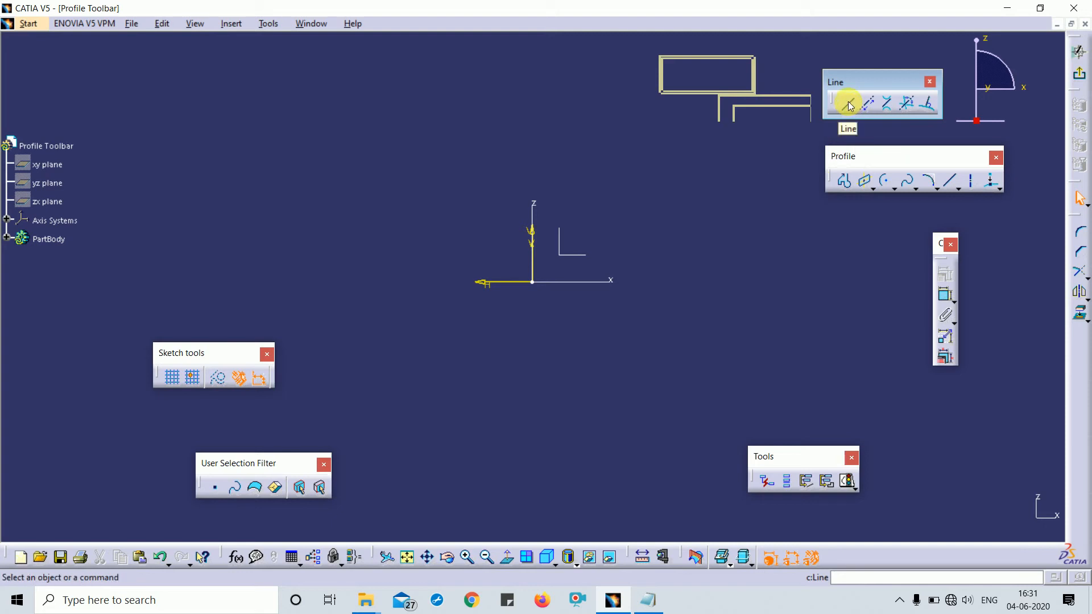
# Sketch two separate slanted lines, one rising above the origin and one descending to the right of it.
pyautogui.click(848, 103)
pyautogui.click(383, 215)
pyautogui.click(581, 162)
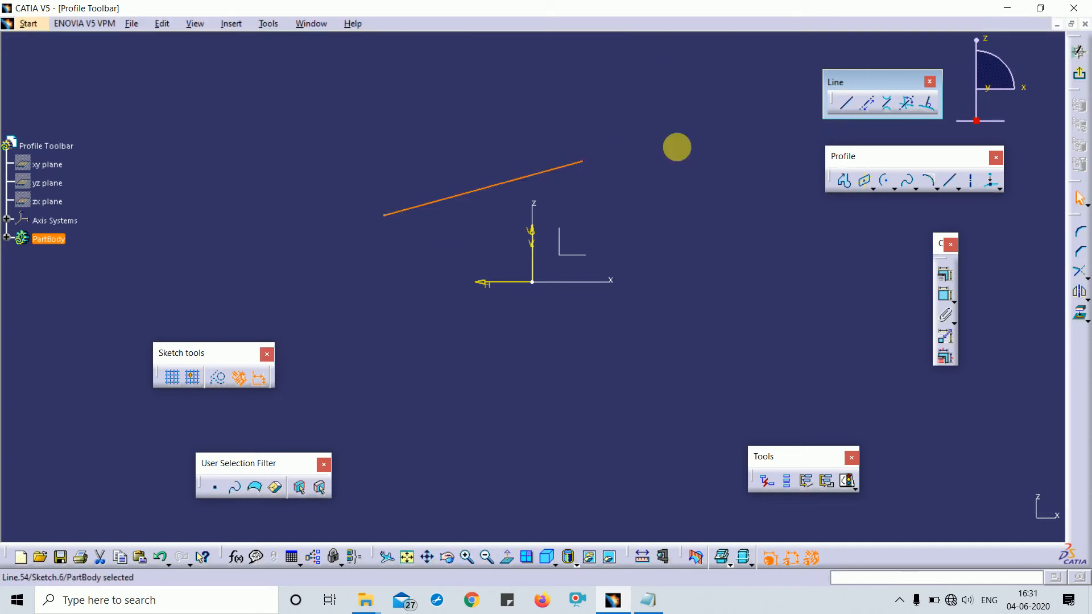
pyautogui.click(840, 108)
pyautogui.click(655, 247)
pyautogui.click(752, 298)
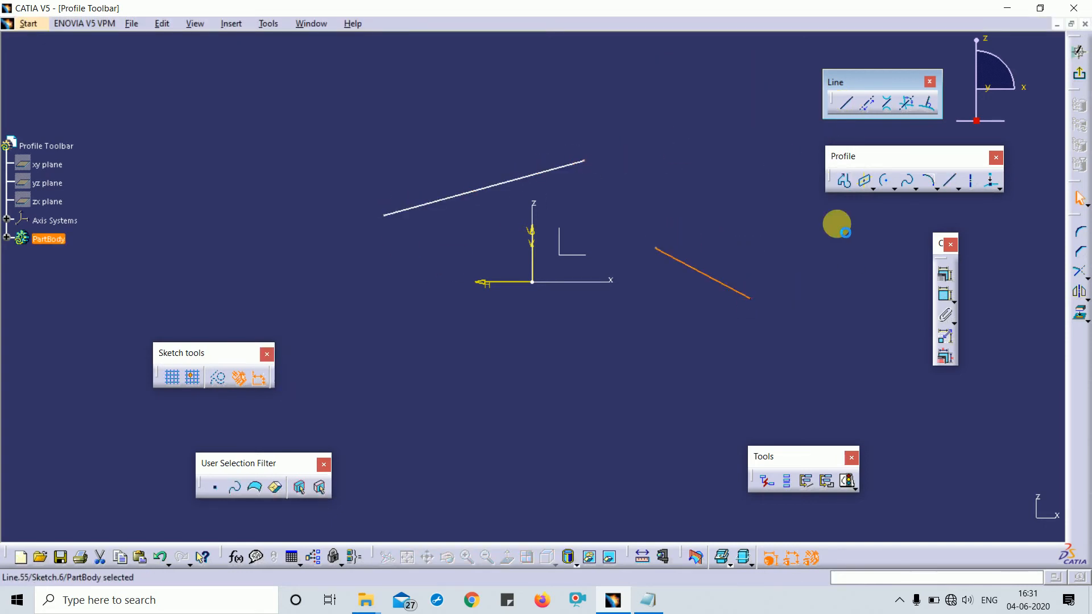
# Sketch a horizontal line about 182 mm long from the origin along the x direction.
pyautogui.click(843, 110)
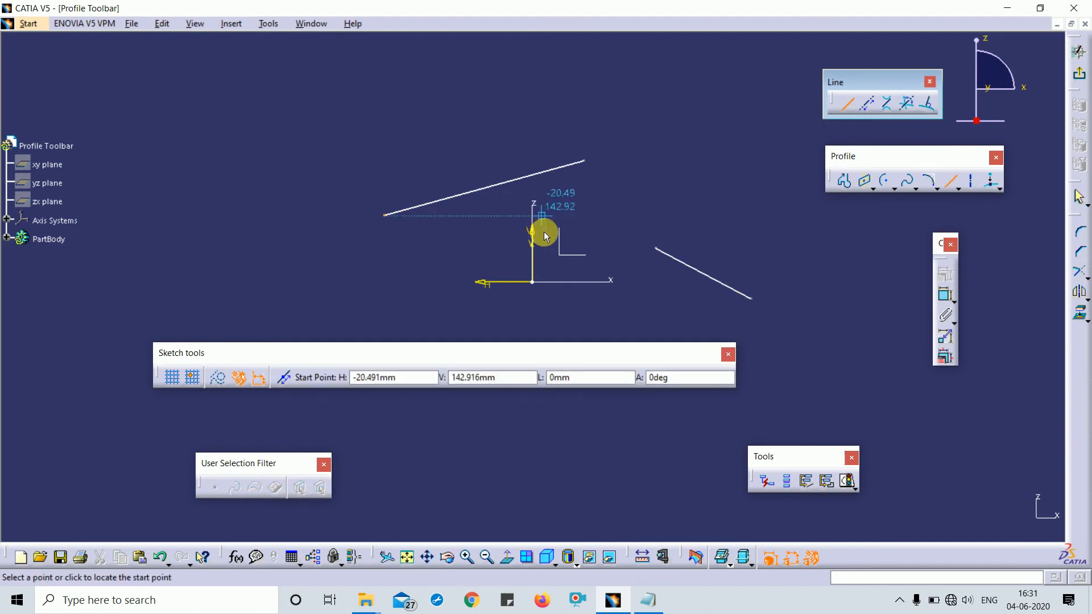
pyautogui.click(533, 281)
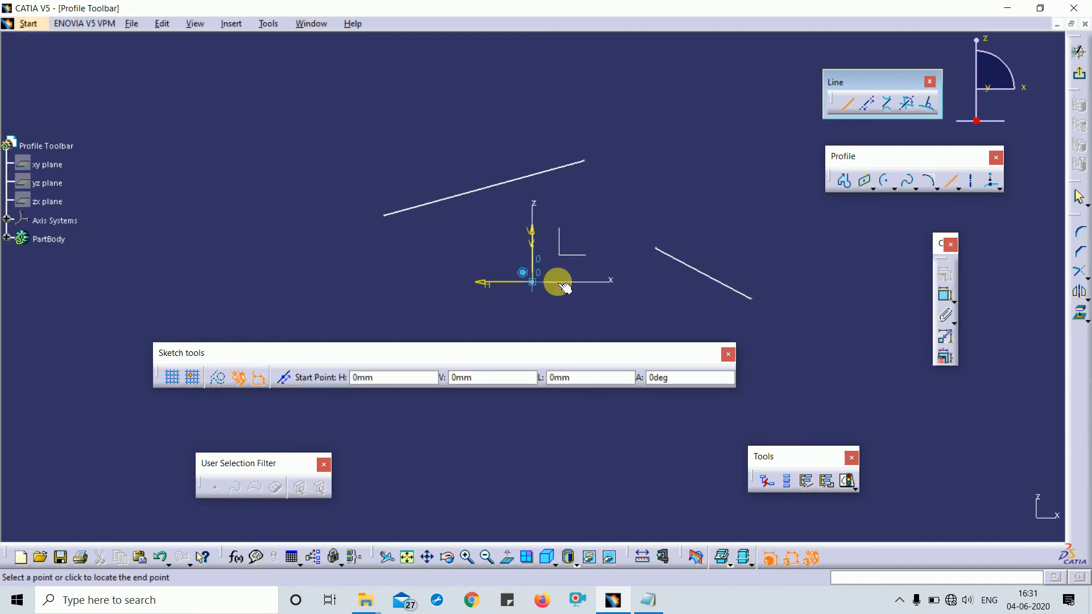
pyautogui.click(616, 281)
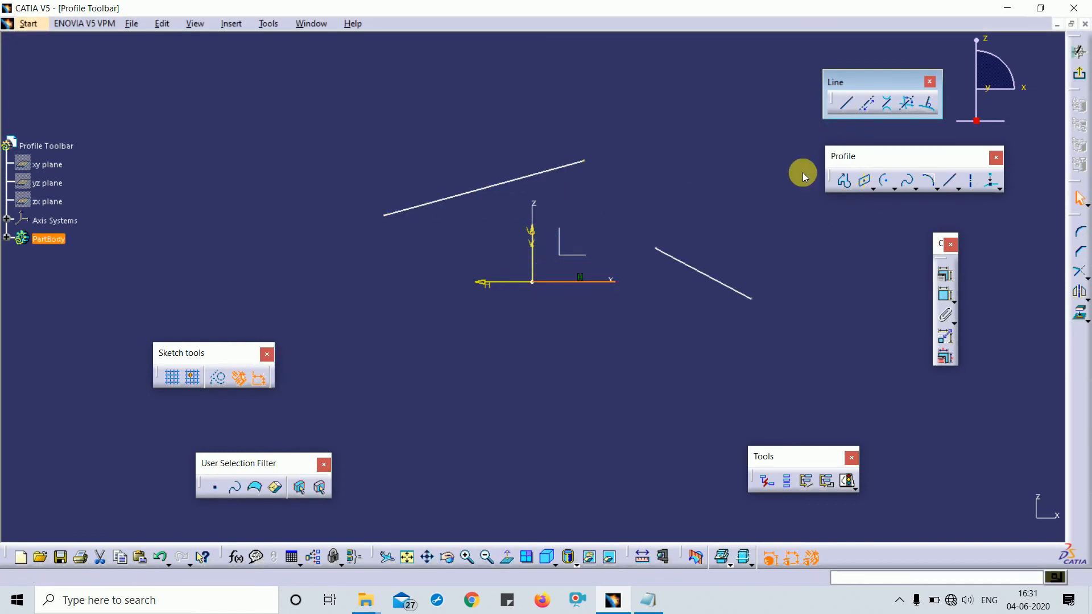
# Sketch a horizontal infinite line above the other lines at about V 393 mm and fit the whole sketch in view.
pyautogui.click(869, 102)
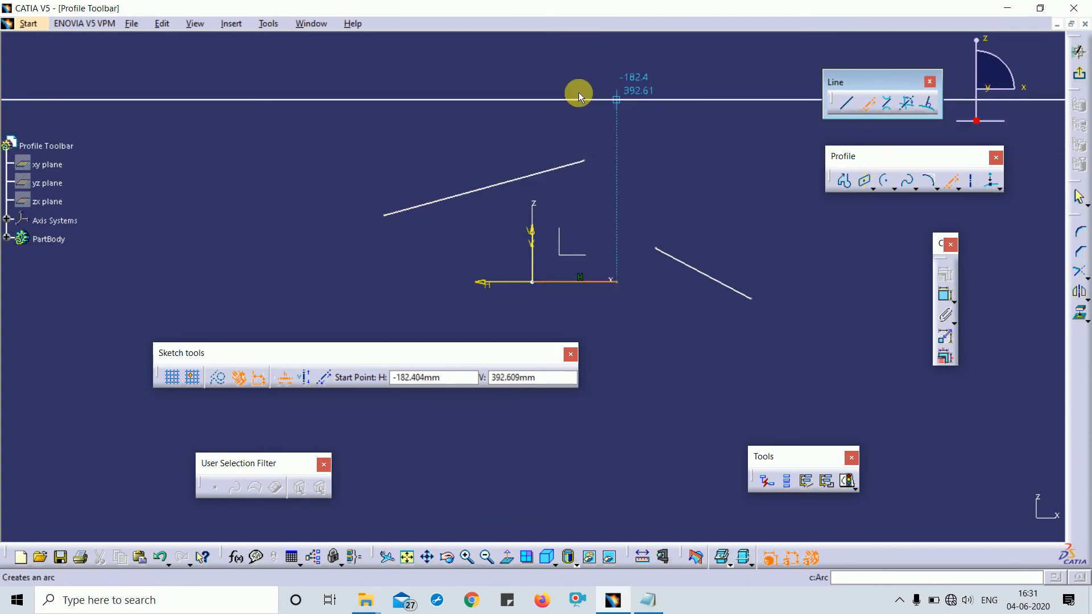
pyautogui.click(609, 95)
pyautogui.moveTo(456, 131)
pyautogui.mouseDown(button='middle')
pyautogui.moveTo(483, 270)
pyautogui.moveTo(489, 413)
pyautogui.mouseUp(button='middle')
pyautogui.moveTo(603, 141); pyautogui.dragTo(656, 408, button='middle')
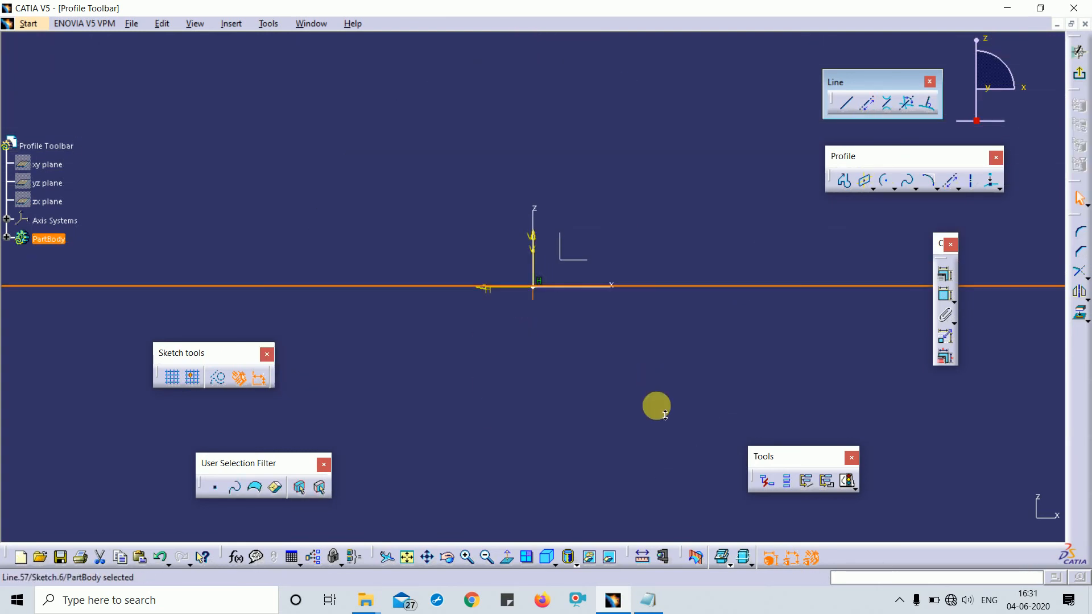
pyautogui.moveTo(629, 186); pyautogui.dragTo(671, 383, button='middle')
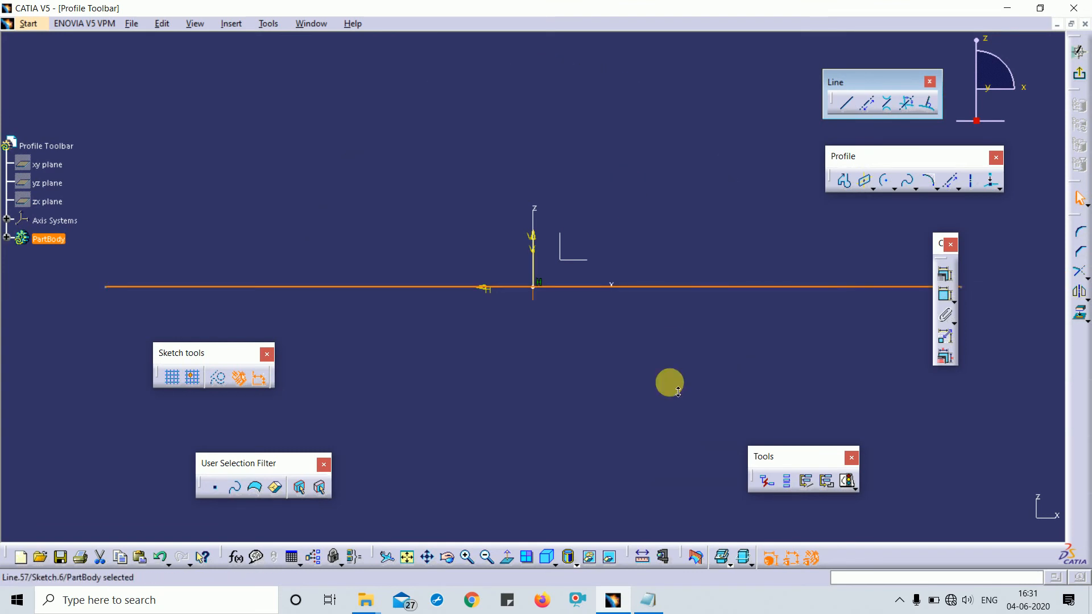
pyautogui.click(407, 558)
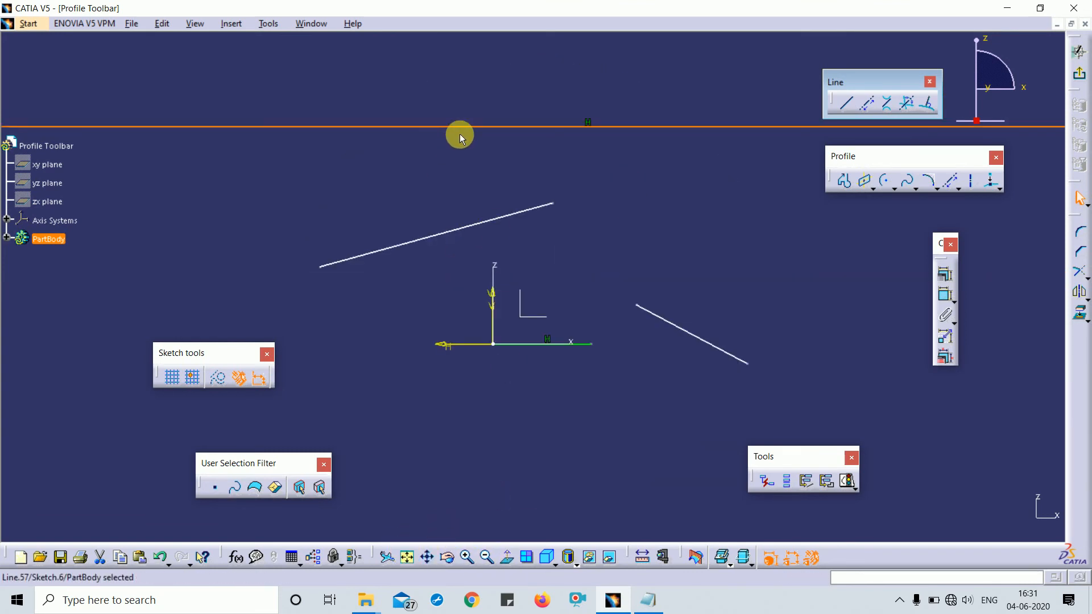
# Delete the infinite line, both slanted lines and the horizontal line from the sketch.
pyautogui.press('Delete')
pyautogui.click(524, 210)
pyautogui.press('Delete')
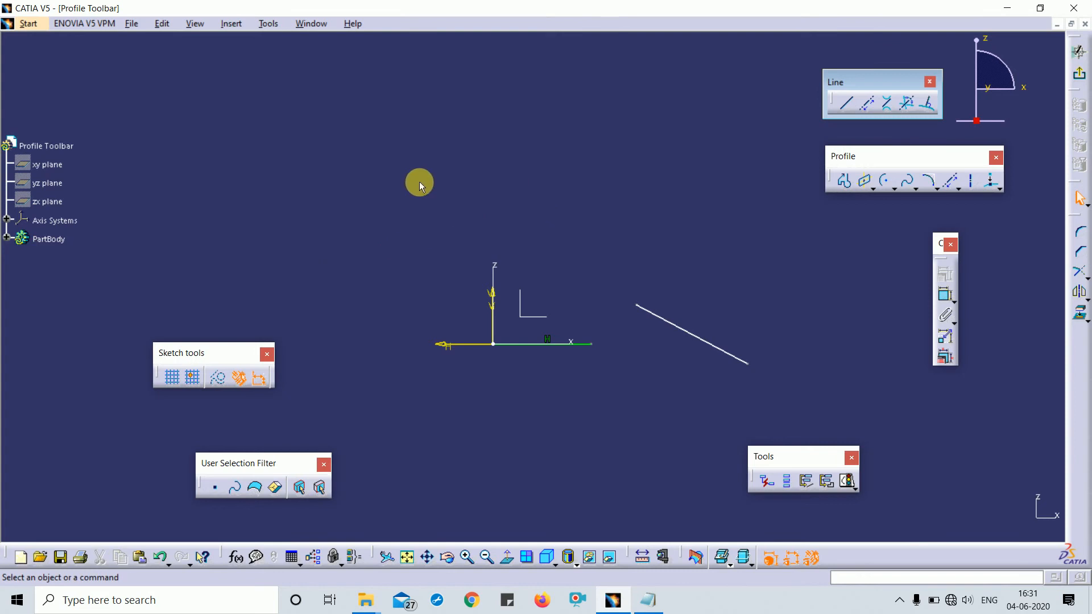
pyautogui.moveTo(418, 182); pyautogui.dragTo(750, 458)
pyautogui.press('Delete')
# Sketch two separate circles, one above the origin and one right of it with a radius of about 130 mm.
pyautogui.moveTo(836, 153); pyautogui.dragTo(869, 144)
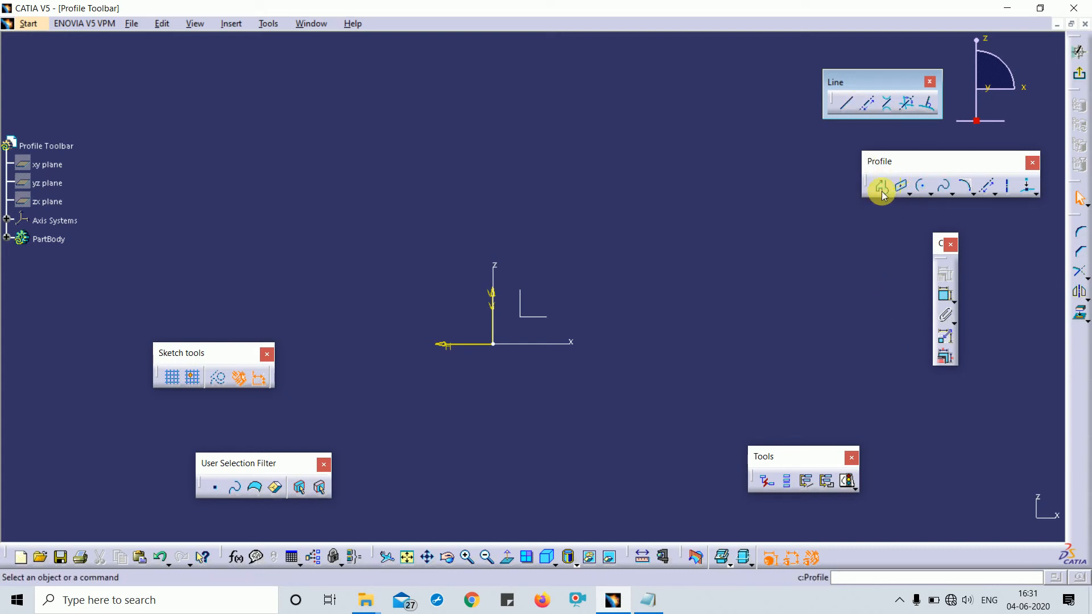
pyautogui.click(935, 196)
pyautogui.click(950, 194)
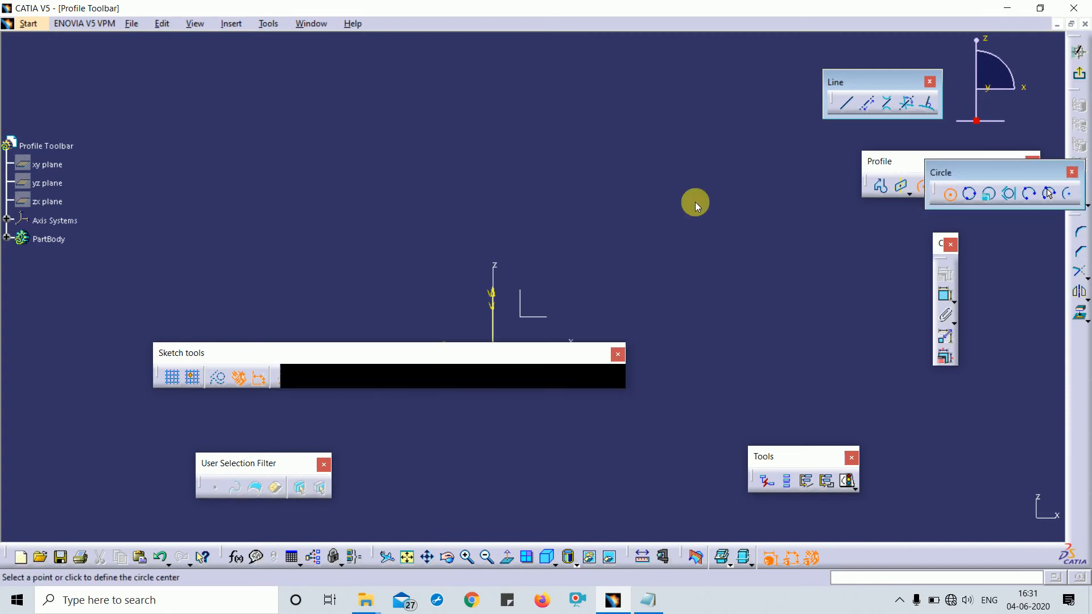
pyautogui.click(572, 179)
pyautogui.click(948, 194)
pyautogui.click(735, 293)
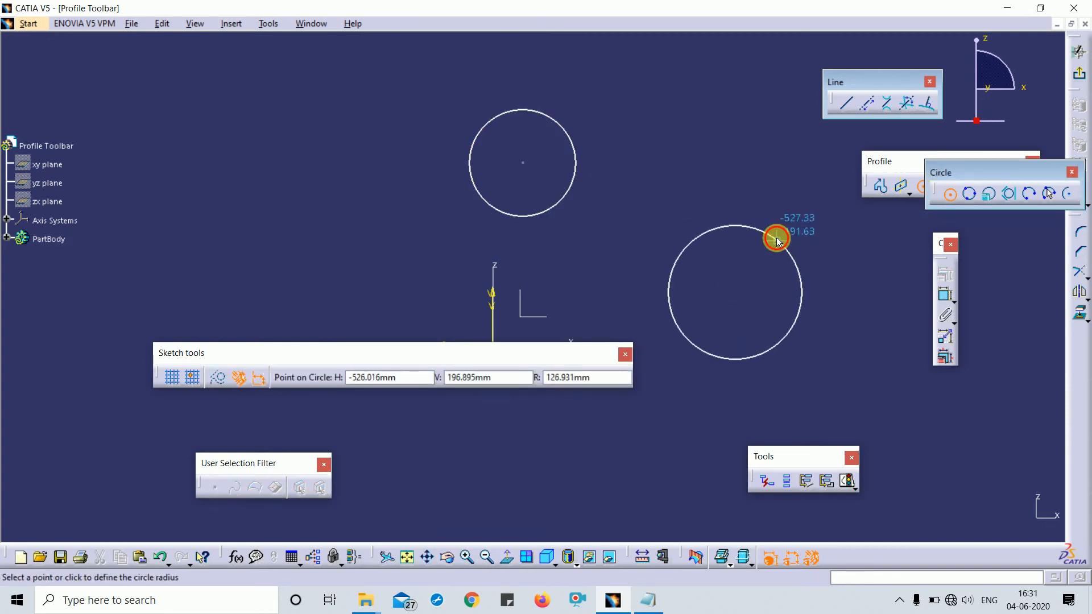
pyautogui.click(775, 237)
pyautogui.click(1073, 172)
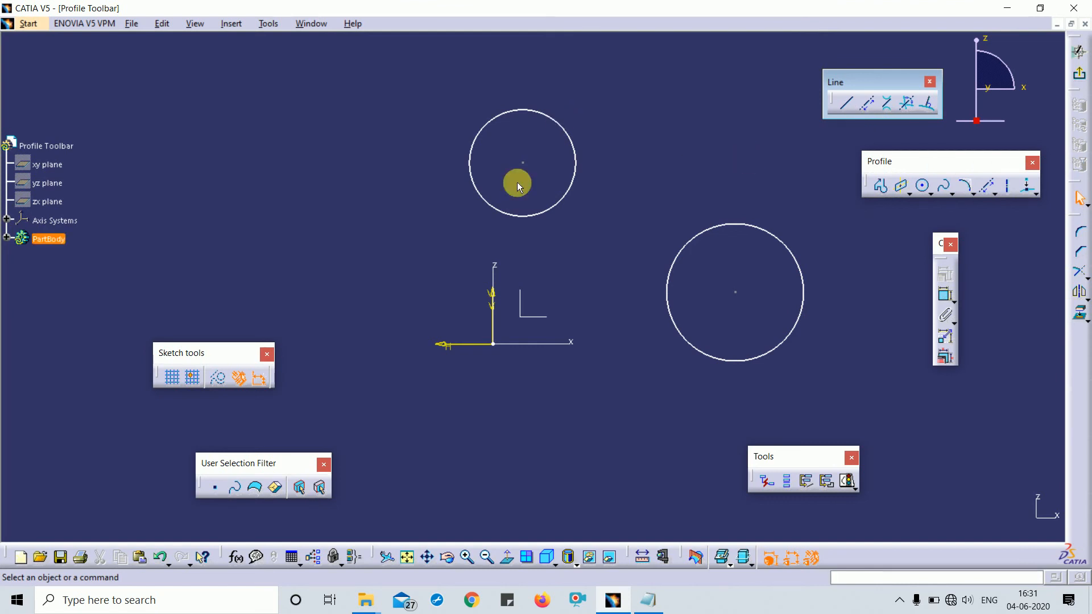
# Create a bi-tangent line crossing between the two circles and move it slightly upward together with them.
pyautogui.click(886, 104)
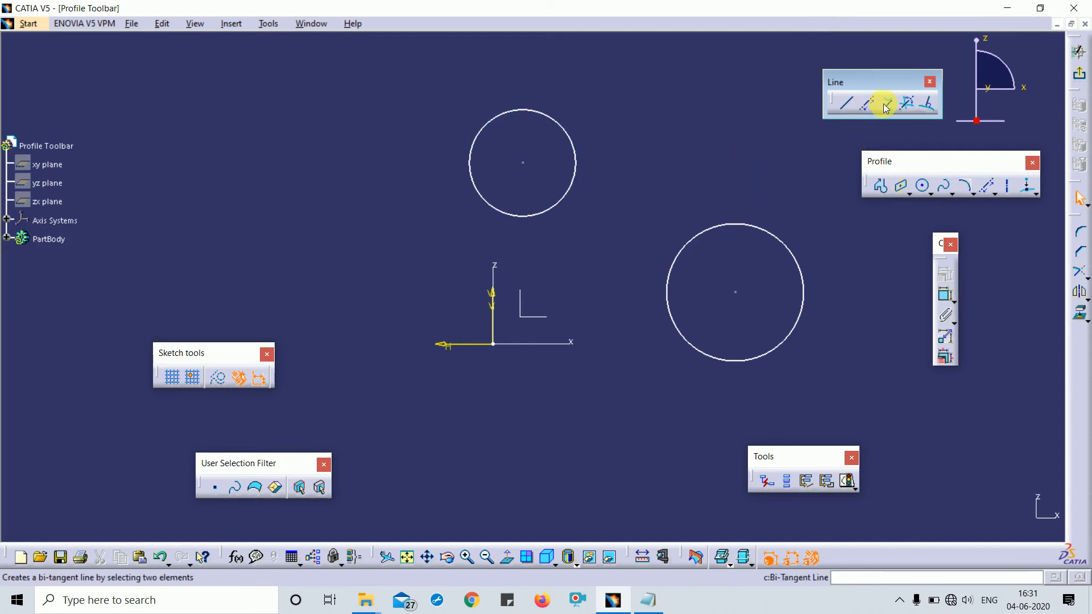
pyautogui.click(555, 118)
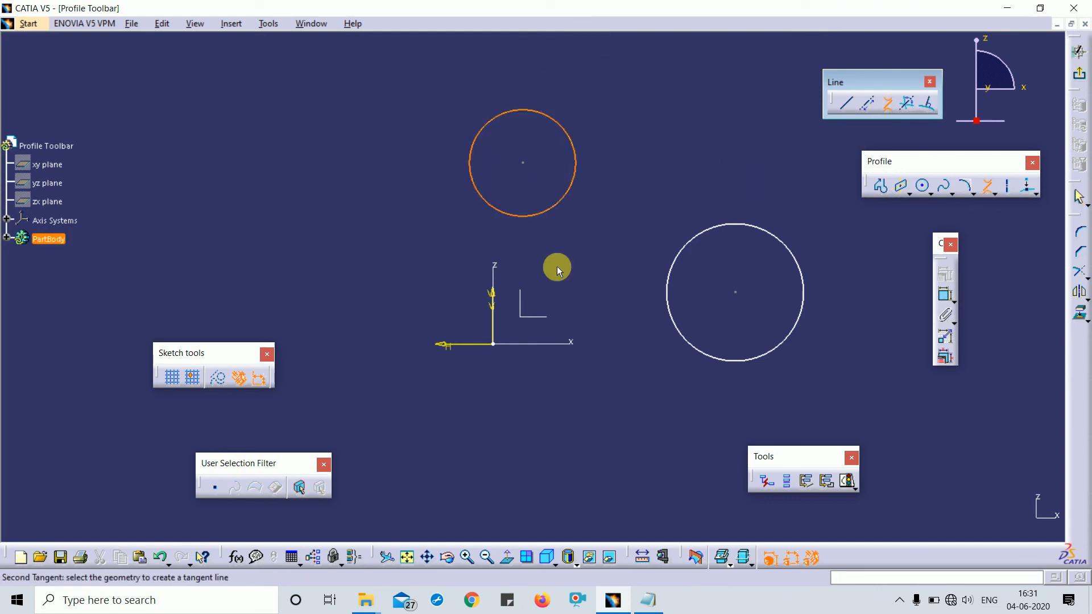
pyautogui.click(678, 262)
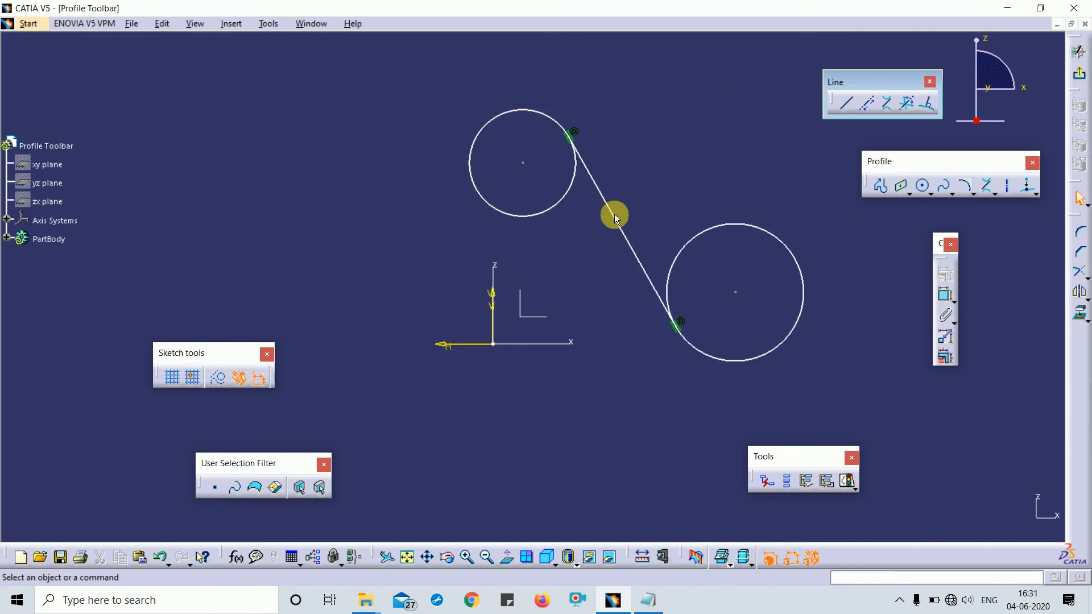
pyautogui.moveTo(603, 194); pyautogui.dragTo(599, 172)
pyautogui.click(718, 139)
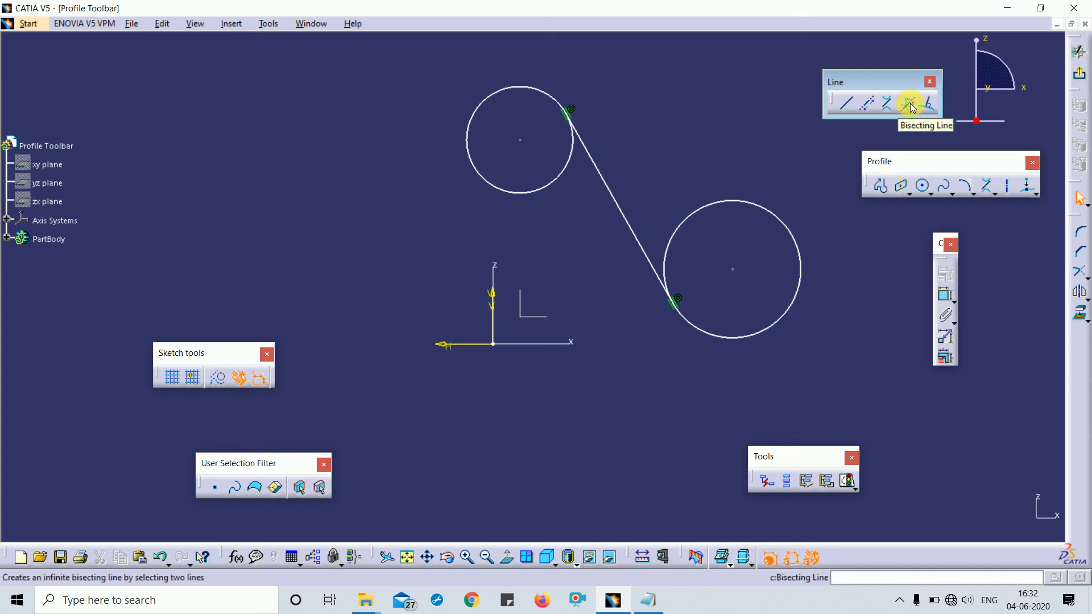
# Sketch a slanted line that rises to the right and crosses the tangent line between the two circles.
pyautogui.click(556, 236)
pyautogui.click(696, 105)
pyautogui.press('Escape')
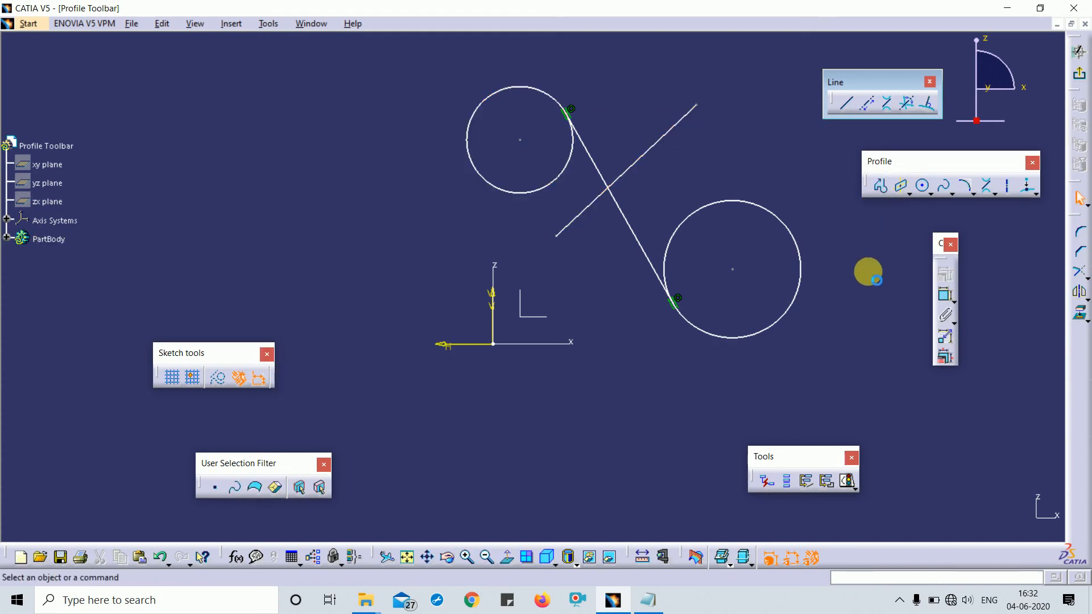
# Create an infinite bisecting line between the slanted line and the bi-tangent line.
pyautogui.click(908, 105)
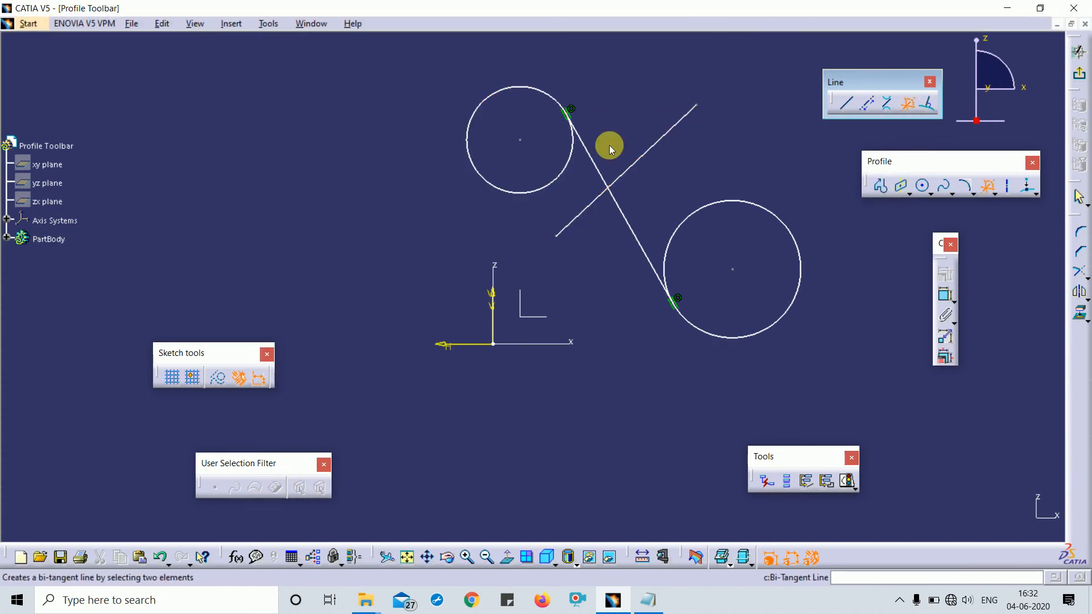
pyautogui.click(634, 164)
pyautogui.click(583, 147)
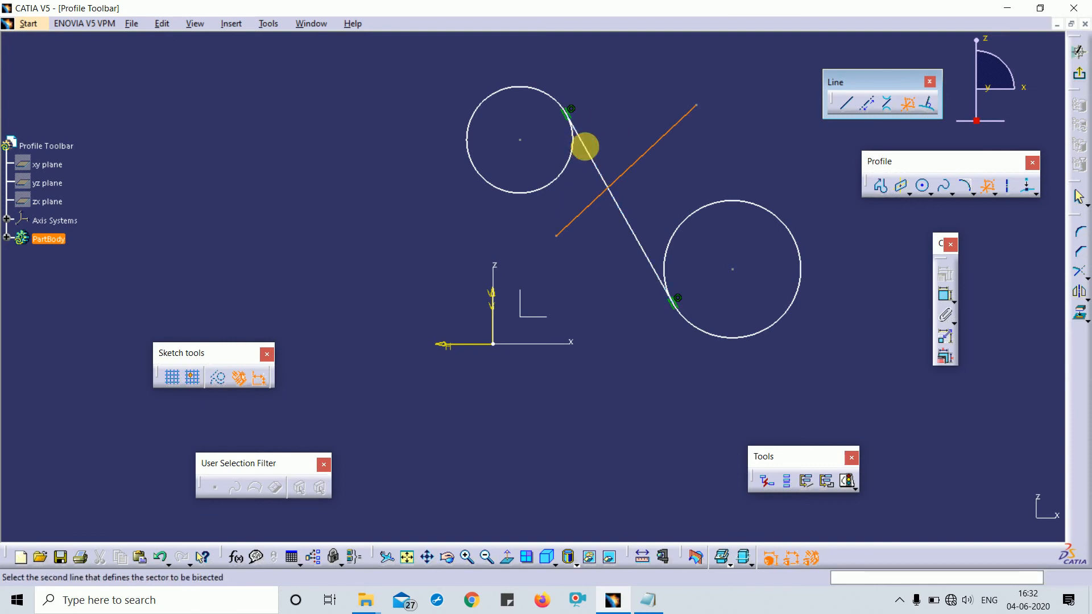
pyautogui.click(648, 75)
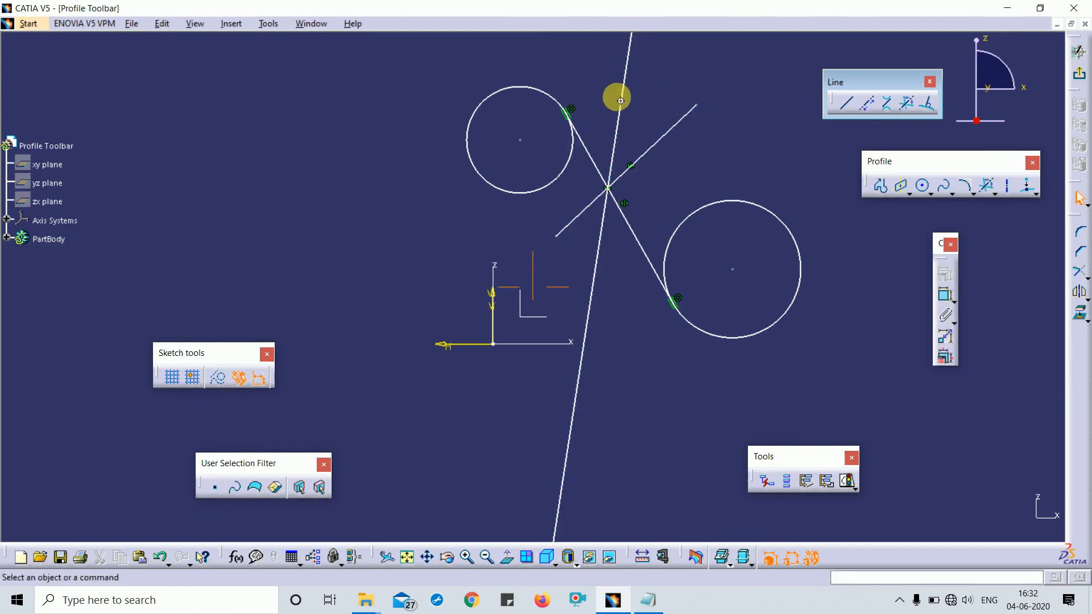
pyautogui.moveTo(620, 101)
pyautogui.mouseDown(button='middle')
pyautogui.moveTo(639, 333)
pyautogui.moveTo(629, 415)
pyautogui.moveTo(646, 57)
pyautogui.moveTo(658, 244)
pyautogui.moveTo(727, 164)
pyautogui.mouseUp(button='middle')
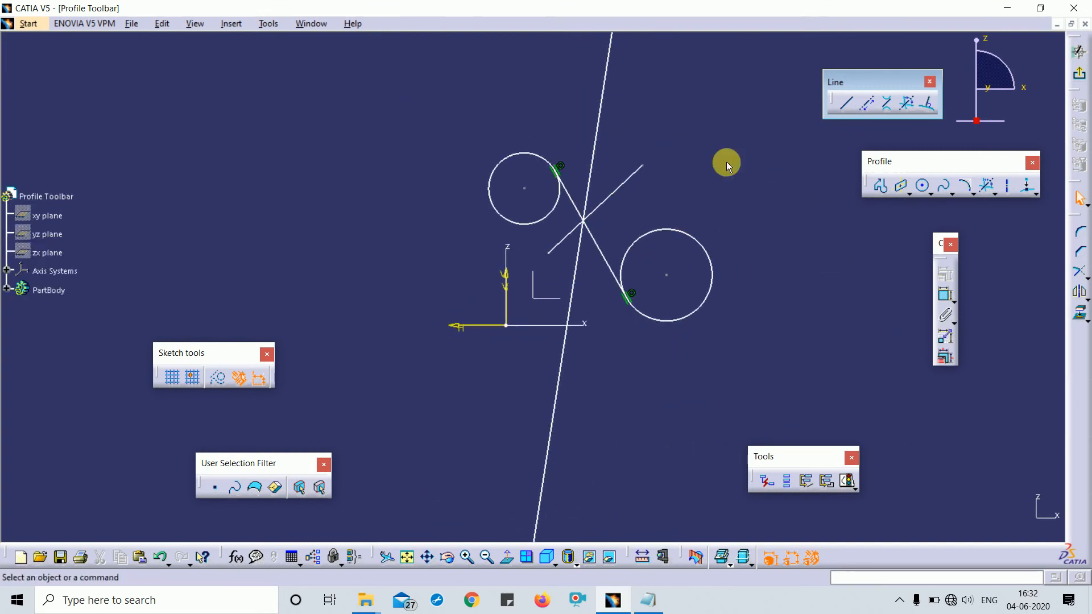
# Create a line normal to the lower-right circle, starting at its upper edge and running upward.
pyautogui.click(927, 108)
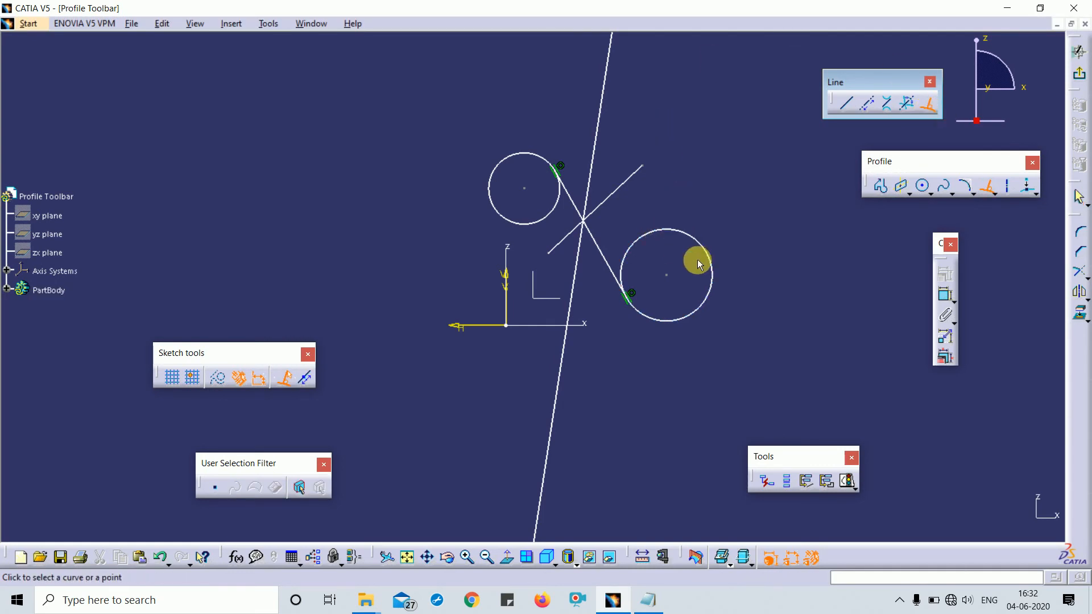
pyautogui.click(676, 237)
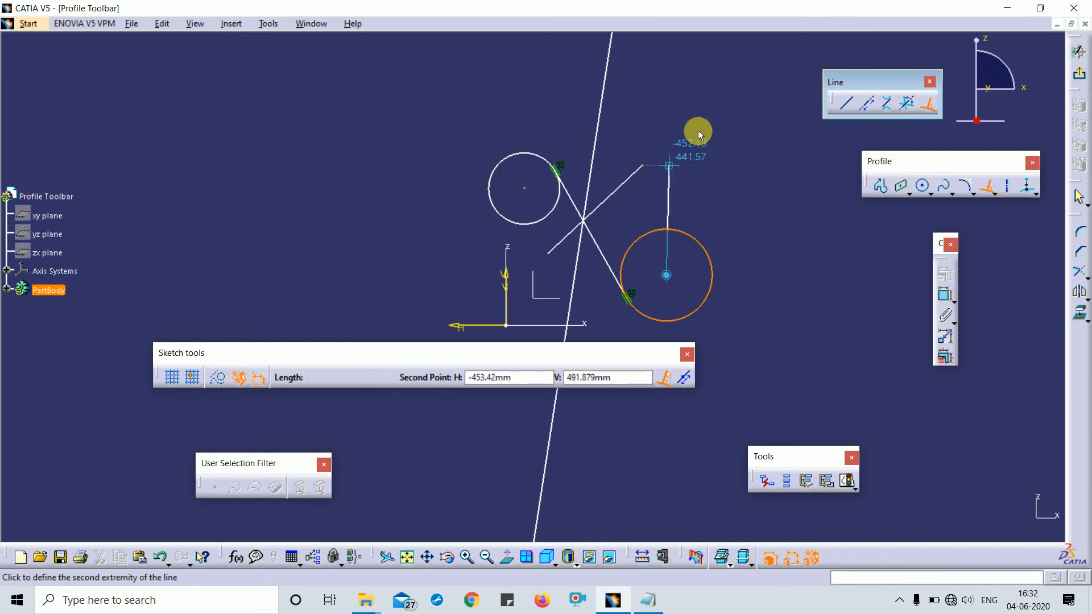
pyautogui.click(711, 138)
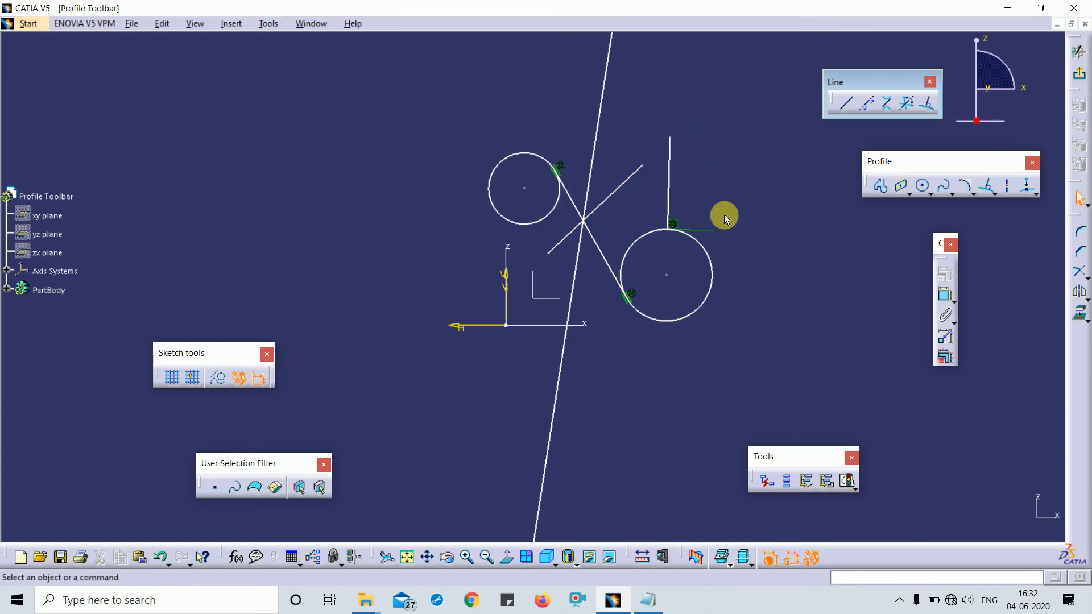
# Clear the sketch by deleting both circles, all the lines and the infinite bisecting line.
pyautogui.click(1009, 189)
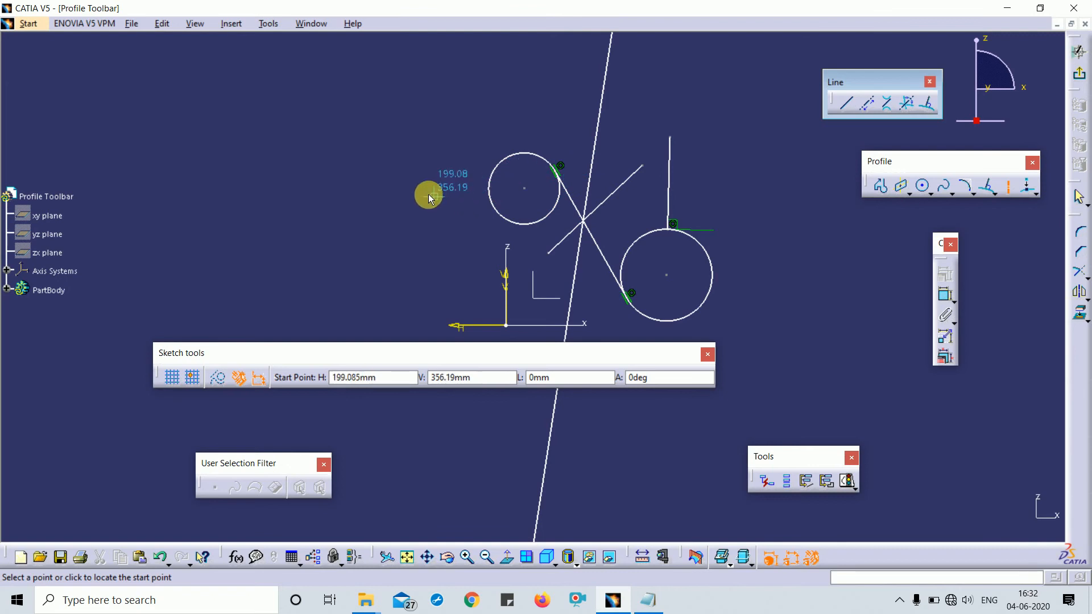
pyautogui.press('Escape')
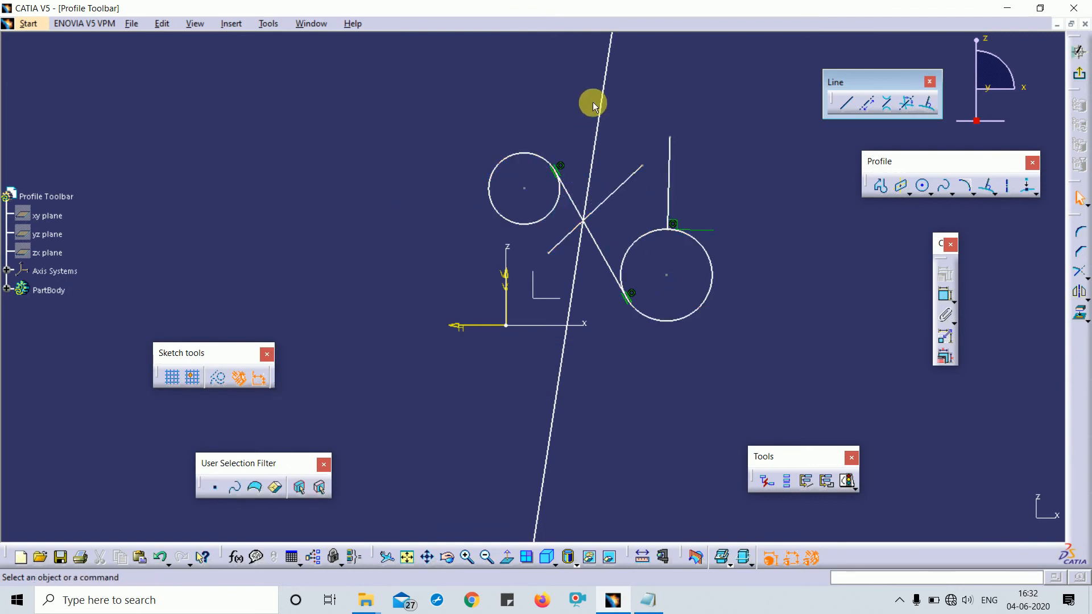
pyautogui.moveTo(490, 108); pyautogui.dragTo(800, 335)
pyautogui.moveTo(438, 103); pyautogui.dragTo(807, 383)
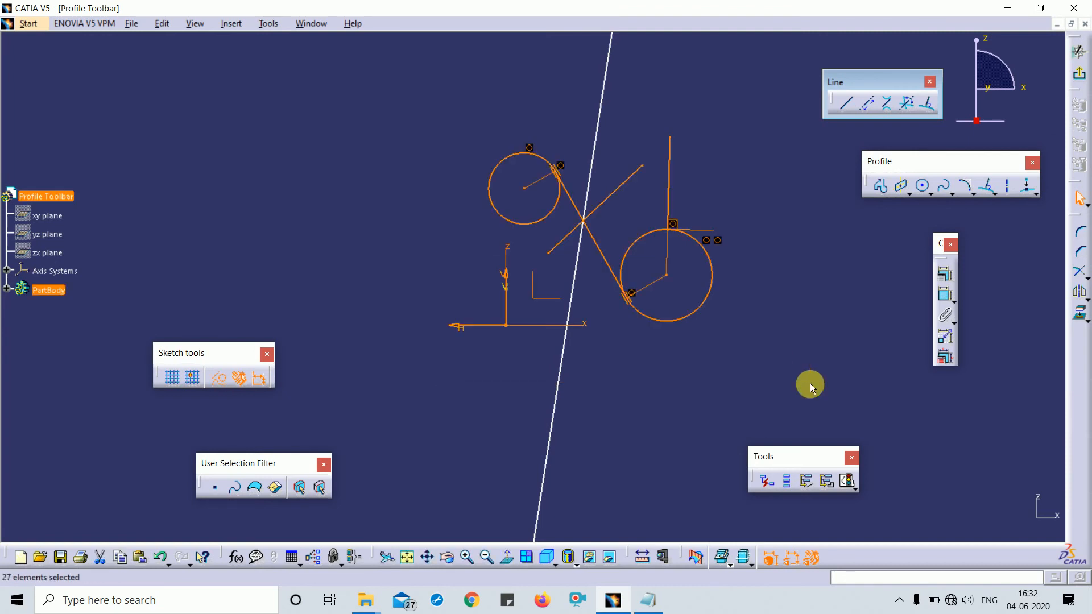
pyautogui.press('Delete')
pyautogui.click(597, 114)
pyautogui.press('Delete')
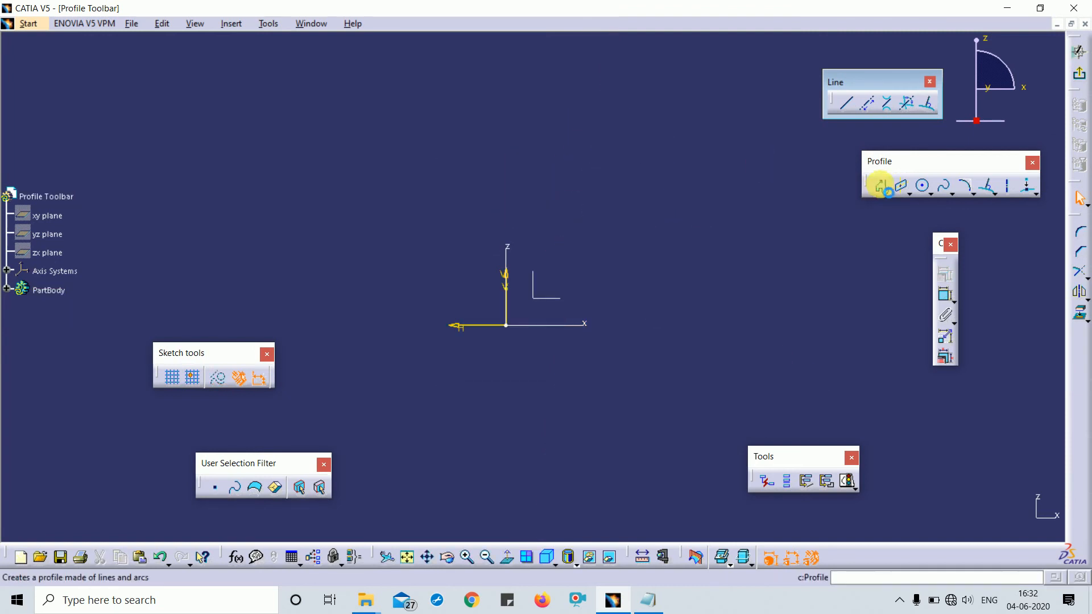
pyautogui.click(923, 187)
pyautogui.click(515, 108)
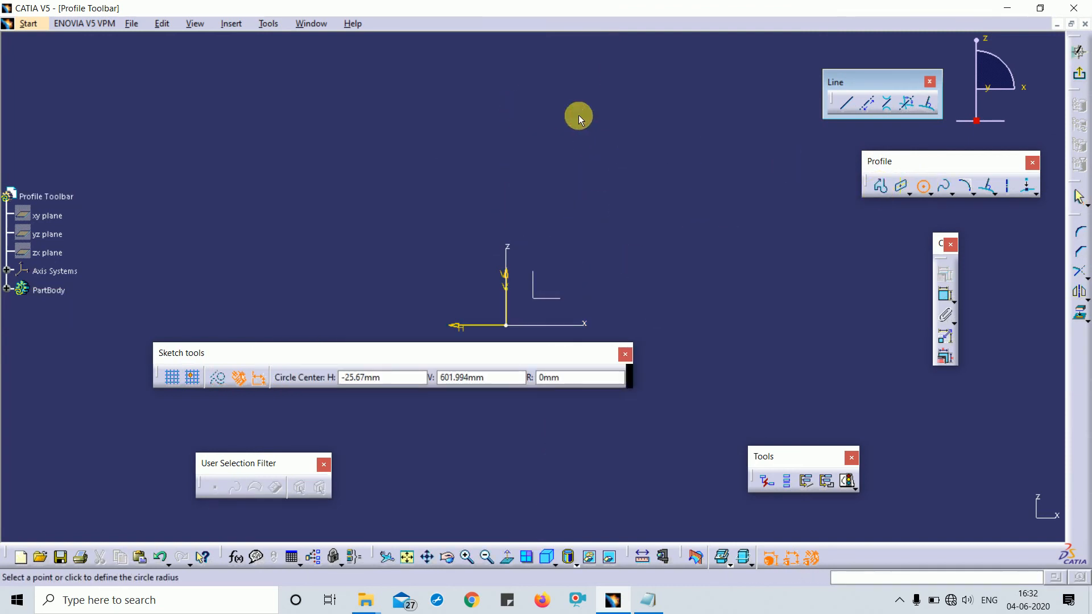
pyautogui.click(601, 119)
pyautogui.press('Delete')
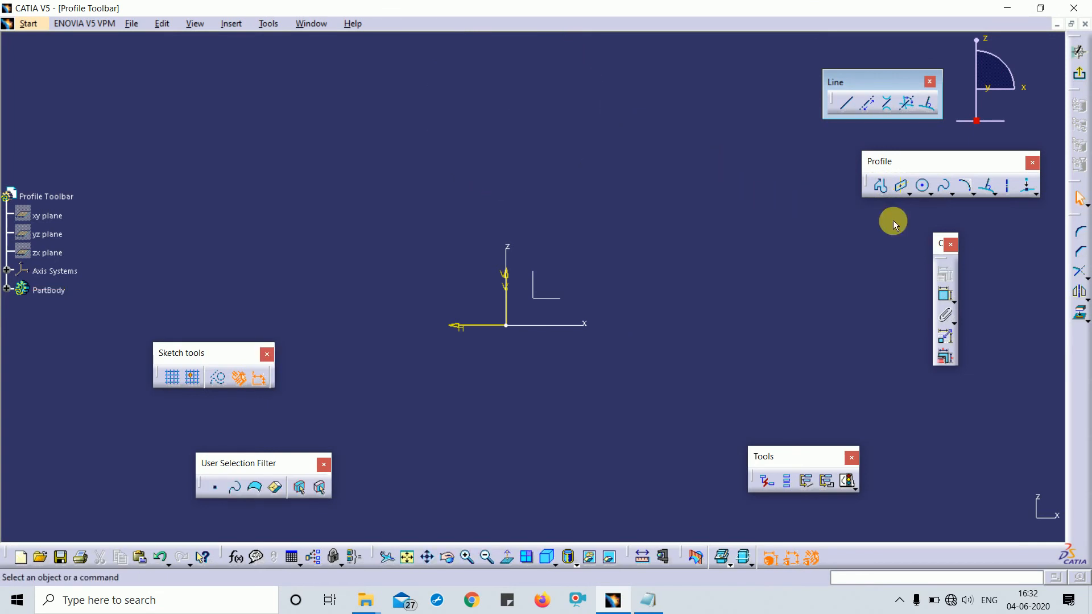
# Sketch a circle about 248 mm in diameter, above and to the right of the origin.
pyautogui.click(923, 187)
pyautogui.click(718, 219)
pyautogui.click(763, 222)
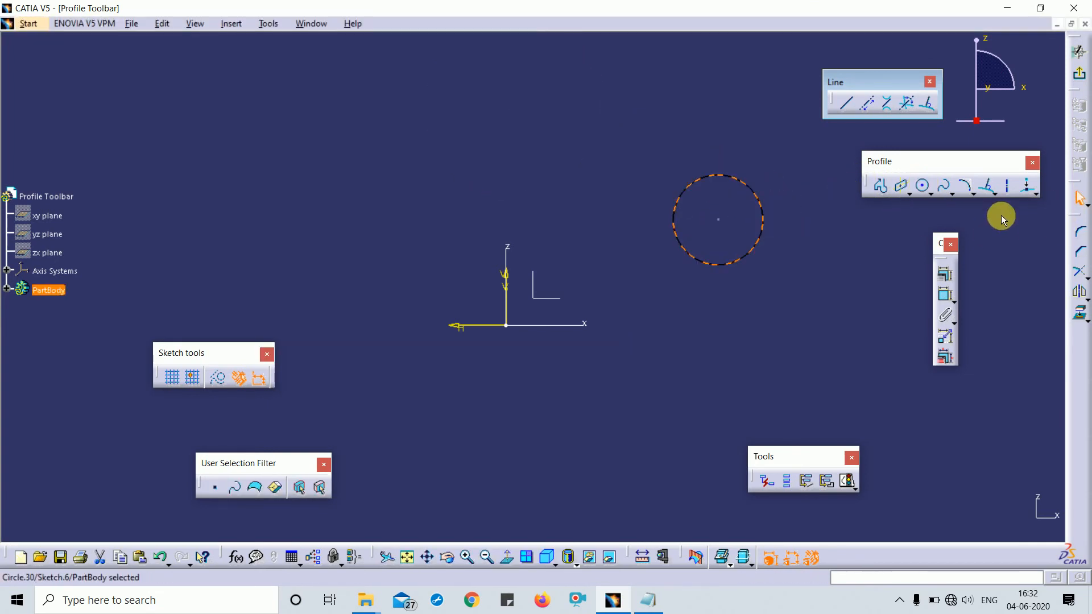
# Dimension the circle's diameter and set it to 500 mm.
pyautogui.click(945, 294)
pyautogui.click(824, 267)
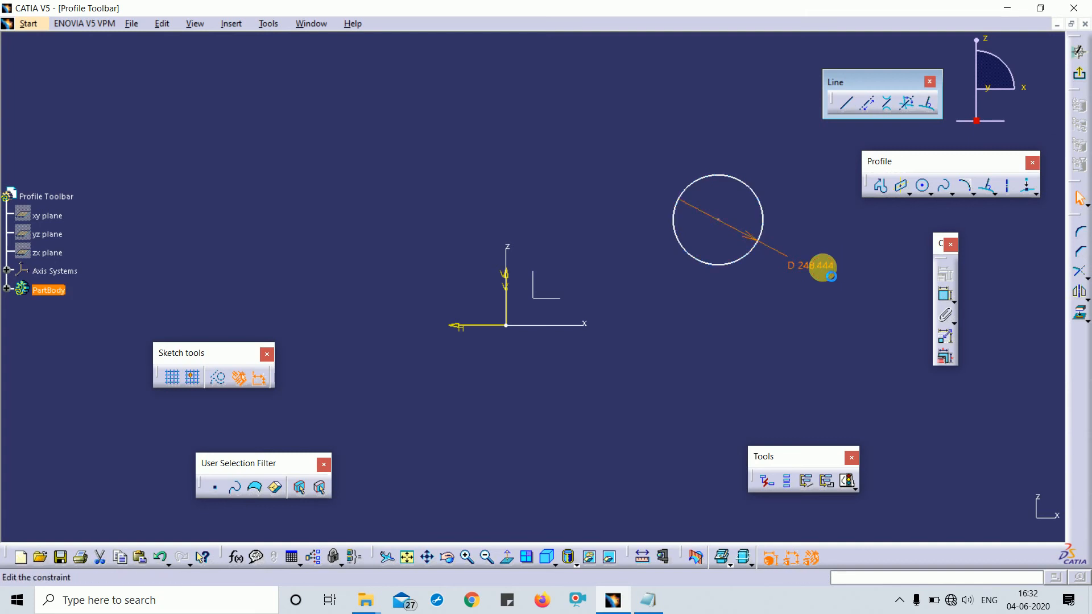
pyautogui.doubleClick(826, 272)
pyautogui.write('500')
pyautogui.press('Return')
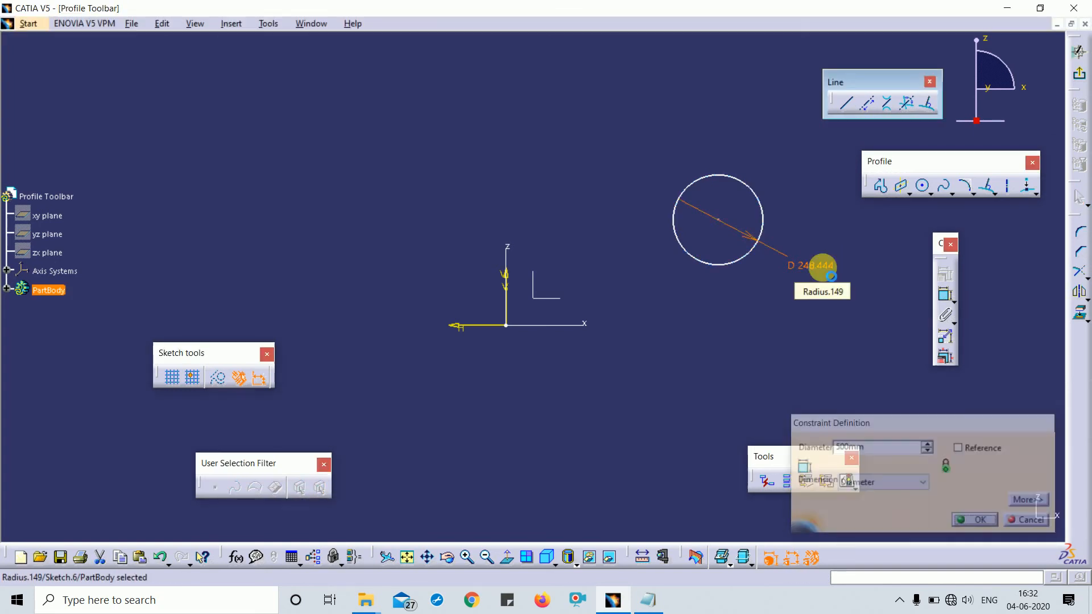
# Draw a vertical and a horizontal axis line that cross at the circle's centre and extend beyond its edge.
pyautogui.click(1009, 189)
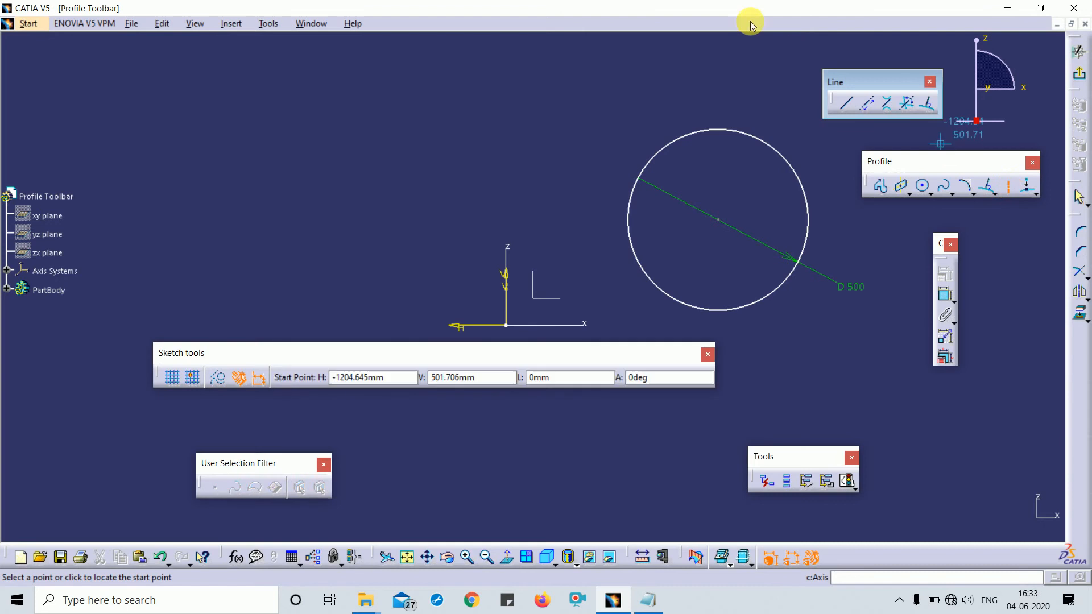
pyautogui.click(715, 74)
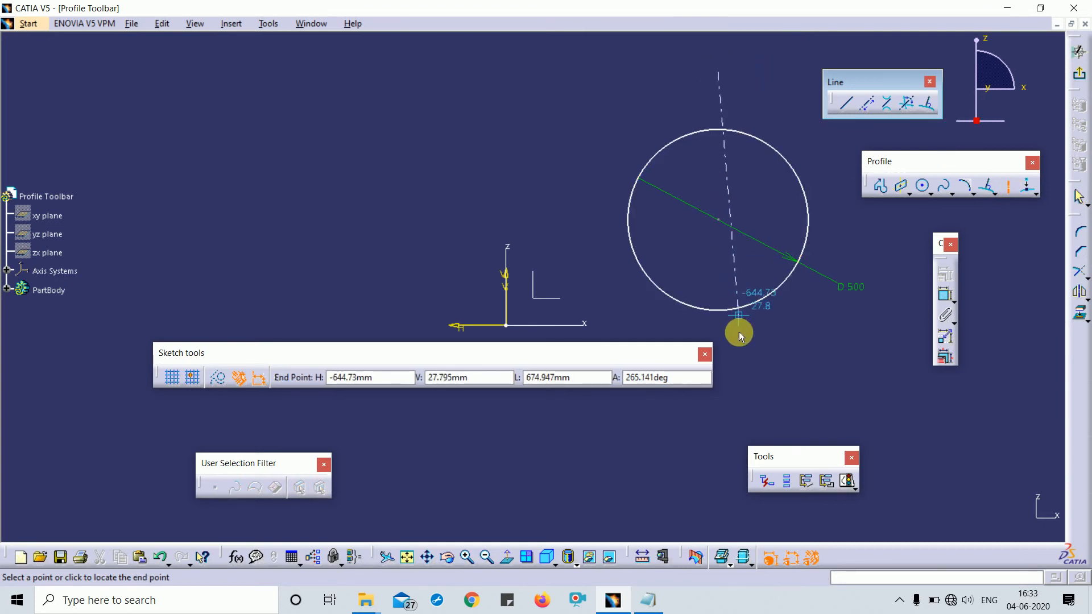
pyautogui.click(719, 350)
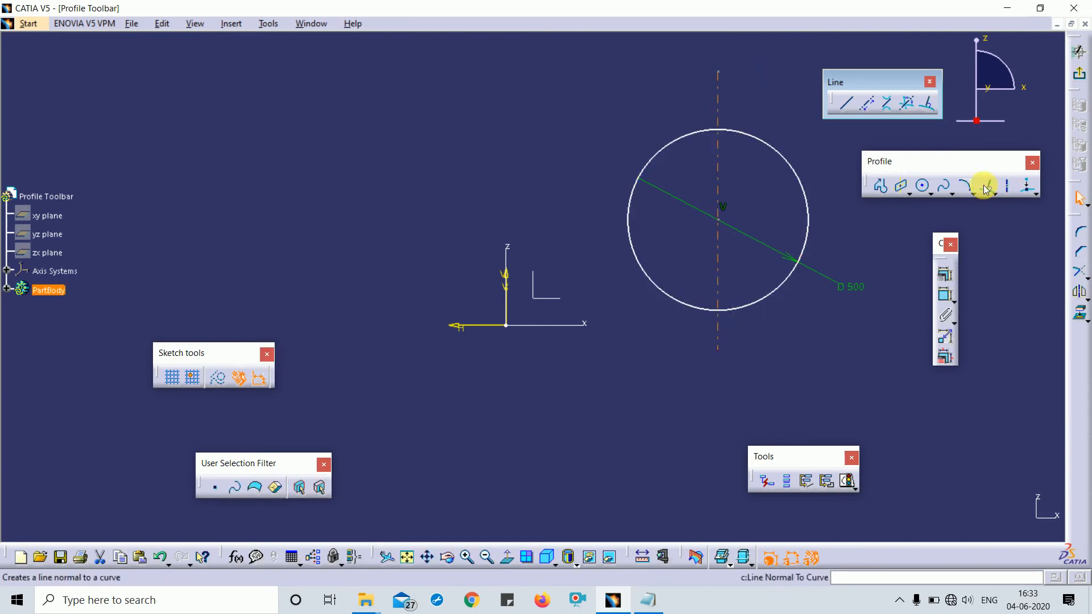
pyautogui.click(1010, 187)
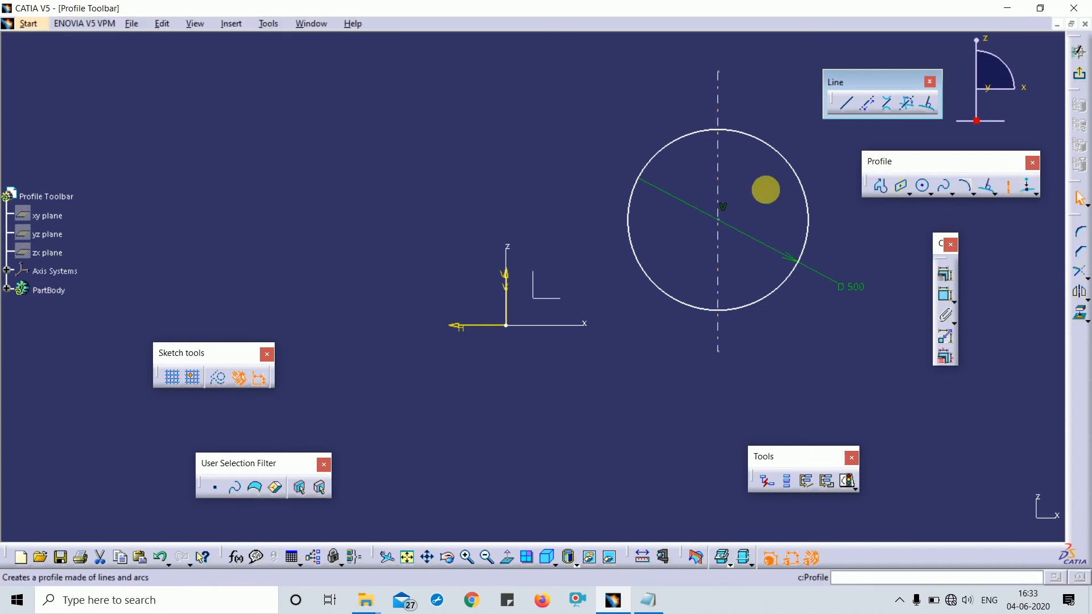
pyautogui.click(568, 220)
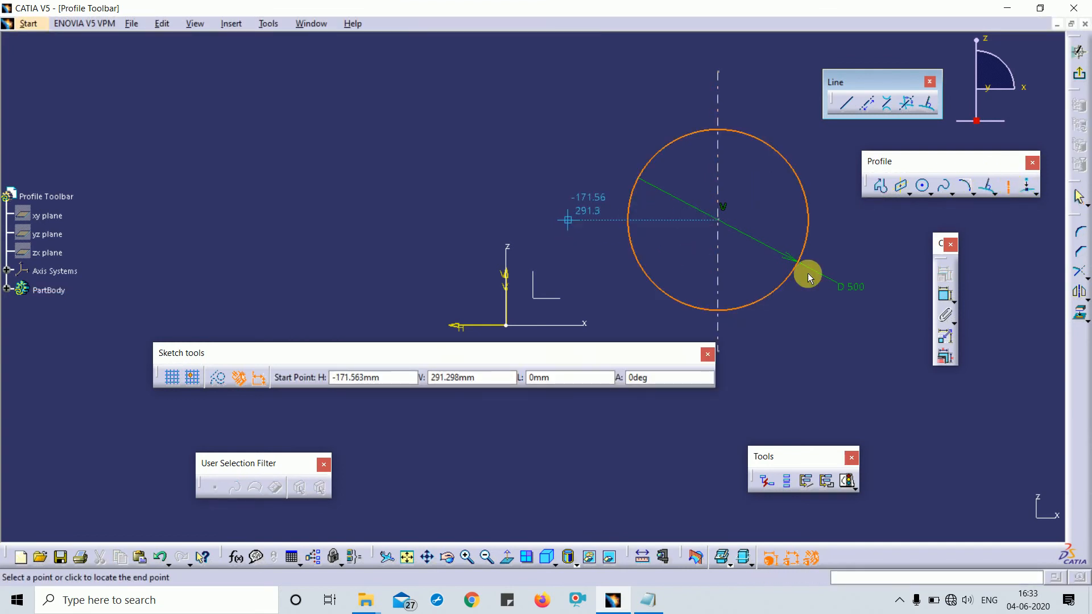
pyautogui.click(875, 220)
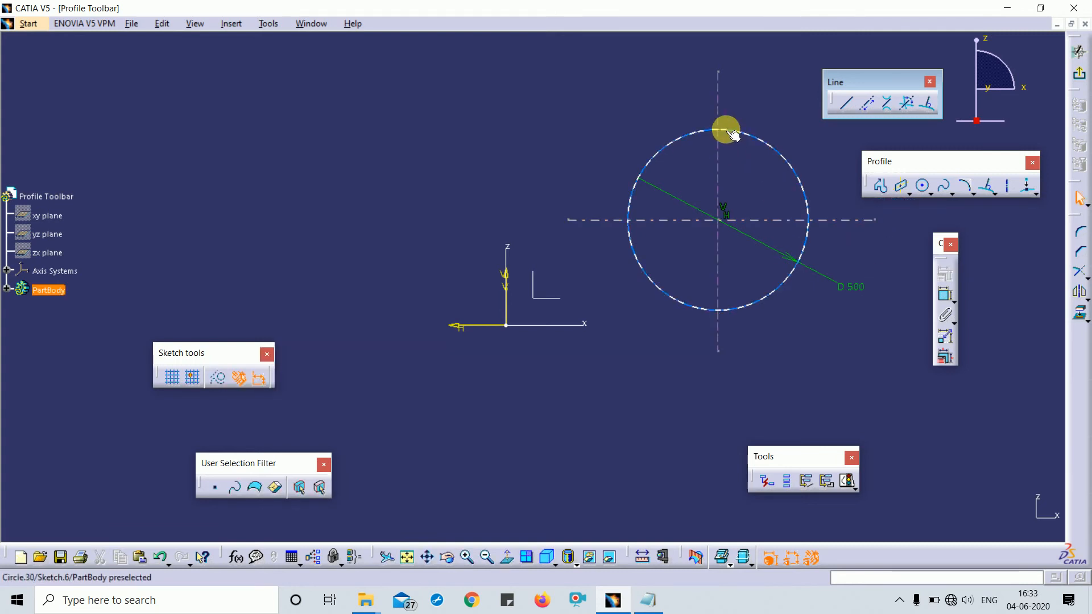
# Move the circle above the origin, away from the axis lines, and make its centre coincident with the vertical axis line.
pyautogui.moveTo(732, 134); pyautogui.dragTo(506, 94)
pyautogui.click(678, 143)
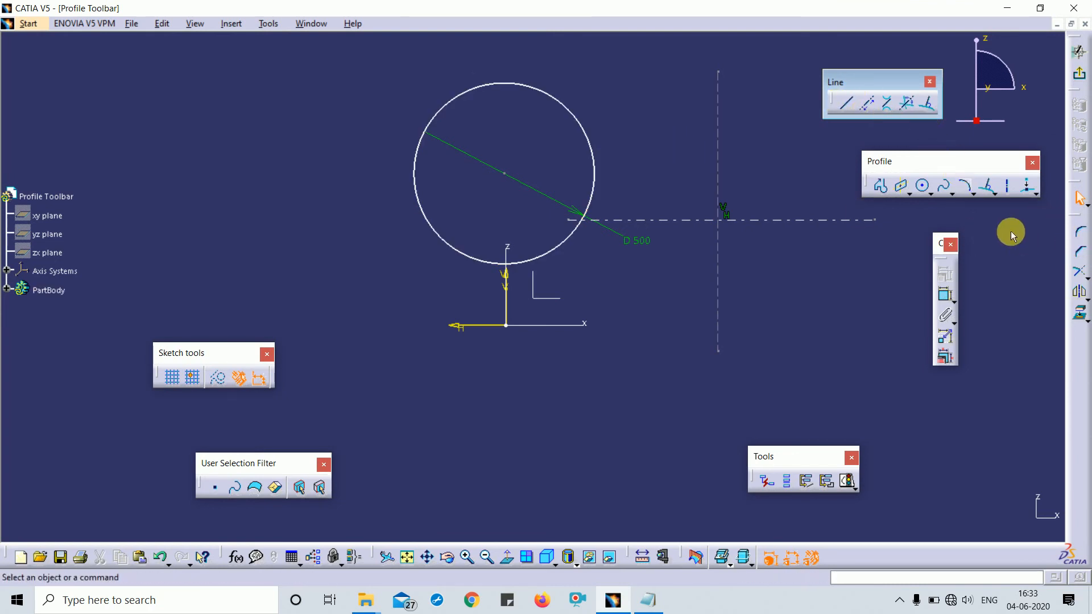
pyautogui.click(945, 297)
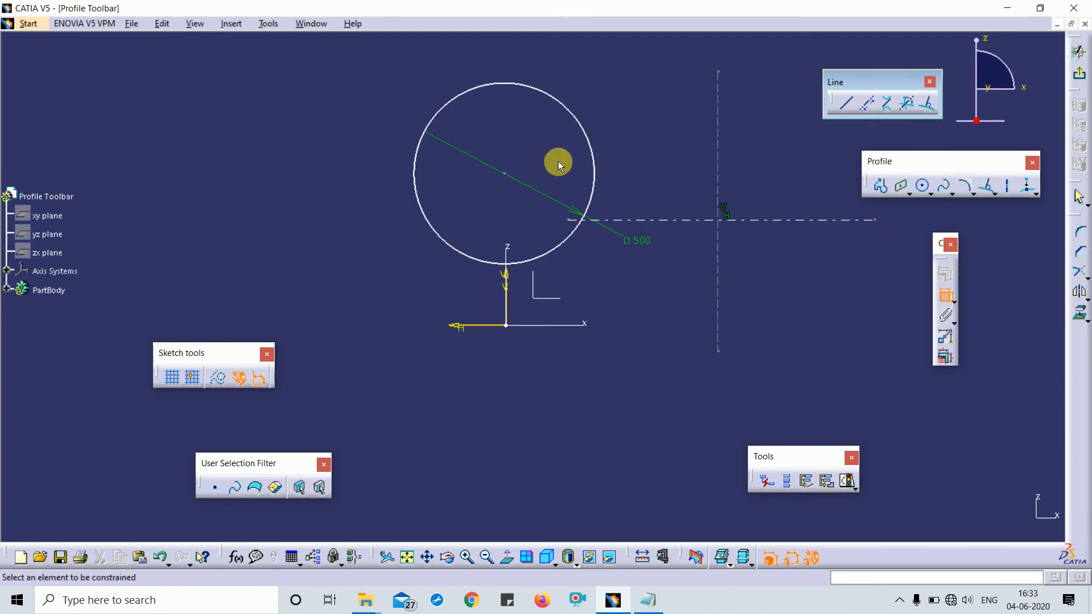
pyautogui.click(504, 175)
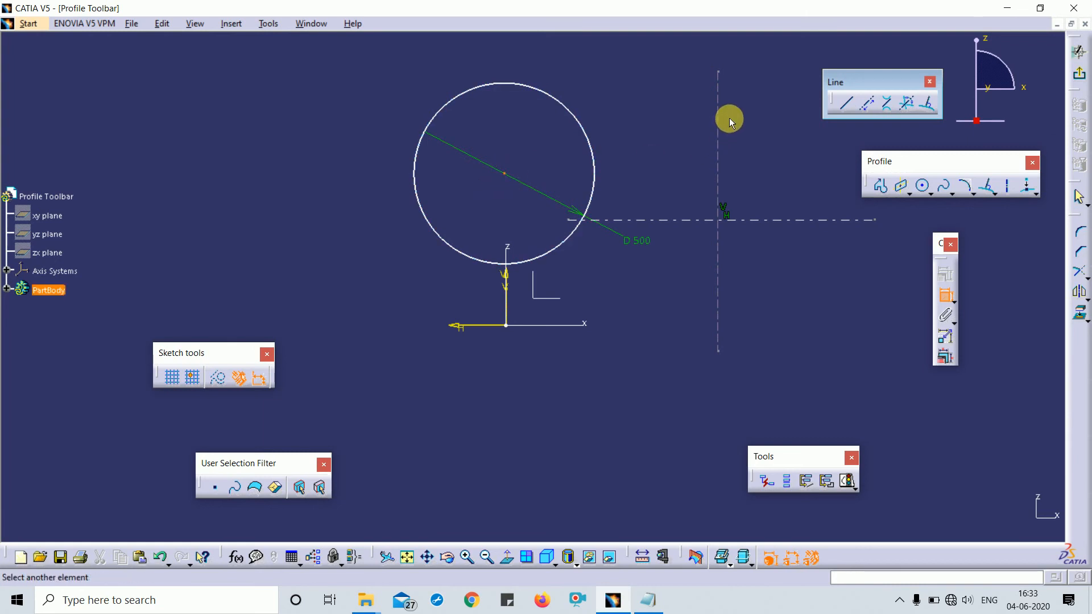
pyautogui.click(718, 107)
pyautogui.rightClick(754, 155)
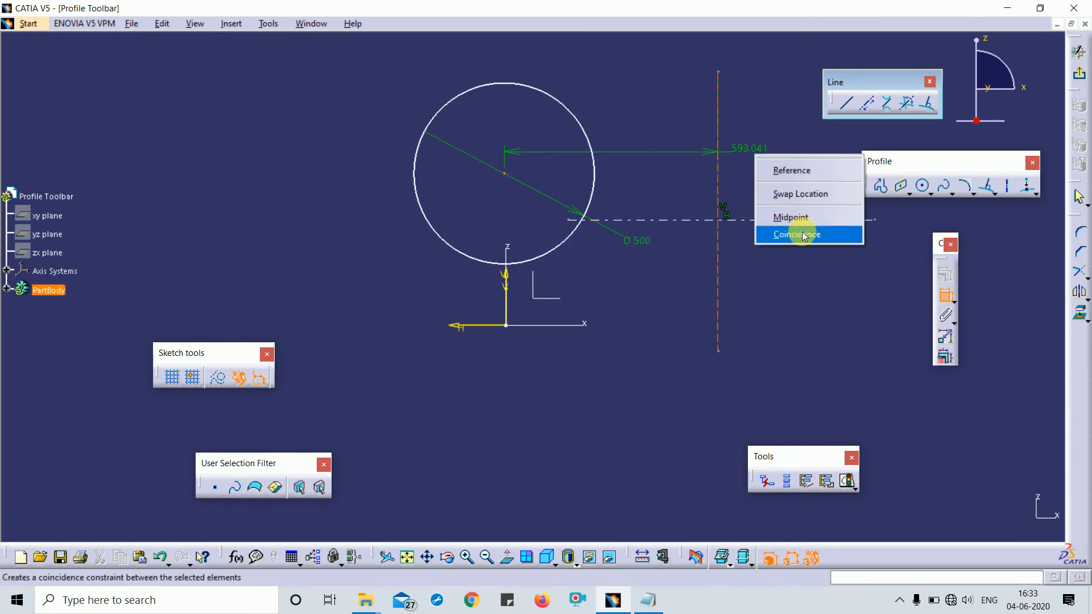
pyautogui.click(796, 234)
# Make the horizontal axis line coincident with the circle's centre.
pyautogui.click(661, 221)
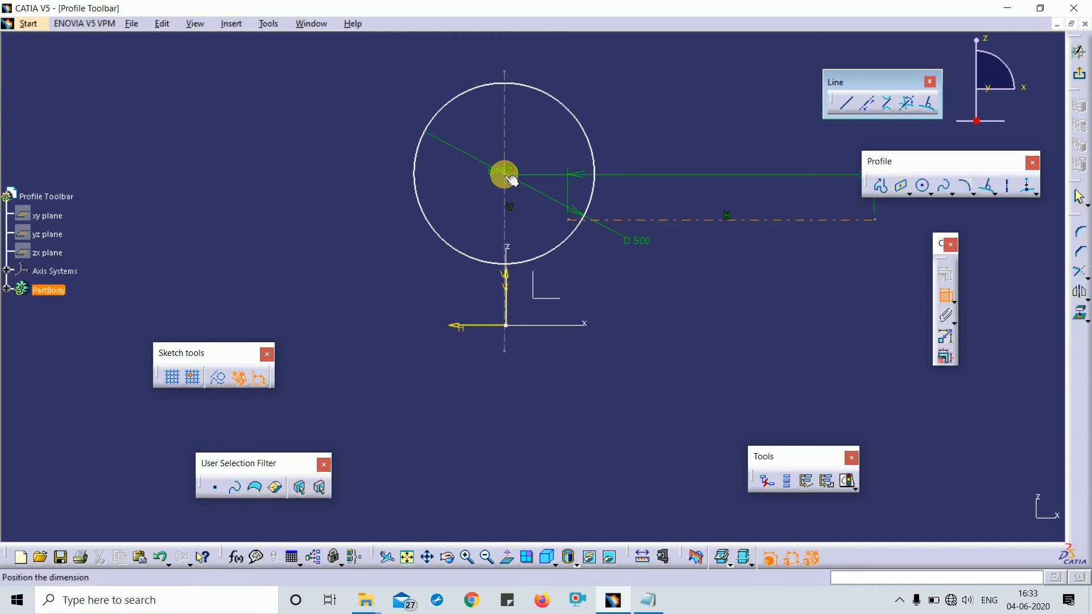
pyautogui.rightClick(674, 142)
pyautogui.click(736, 232)
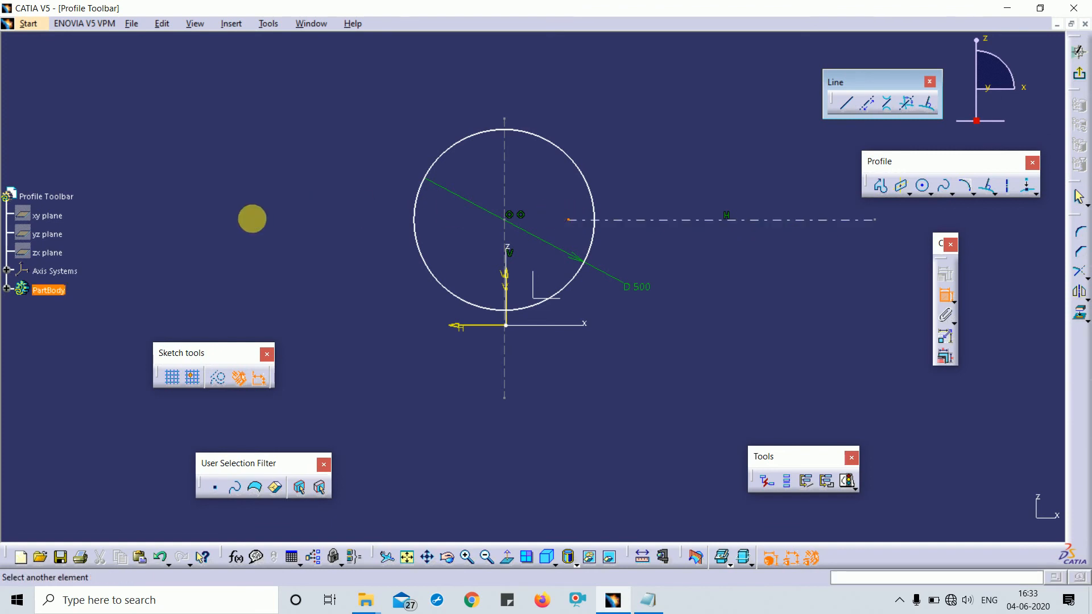
# Extend the horizontal axis line's left end past the circle and move the circle down and to the right.
pyautogui.moveTo(572, 223); pyautogui.dragTo(218, 226)
pyautogui.click(595, 234)
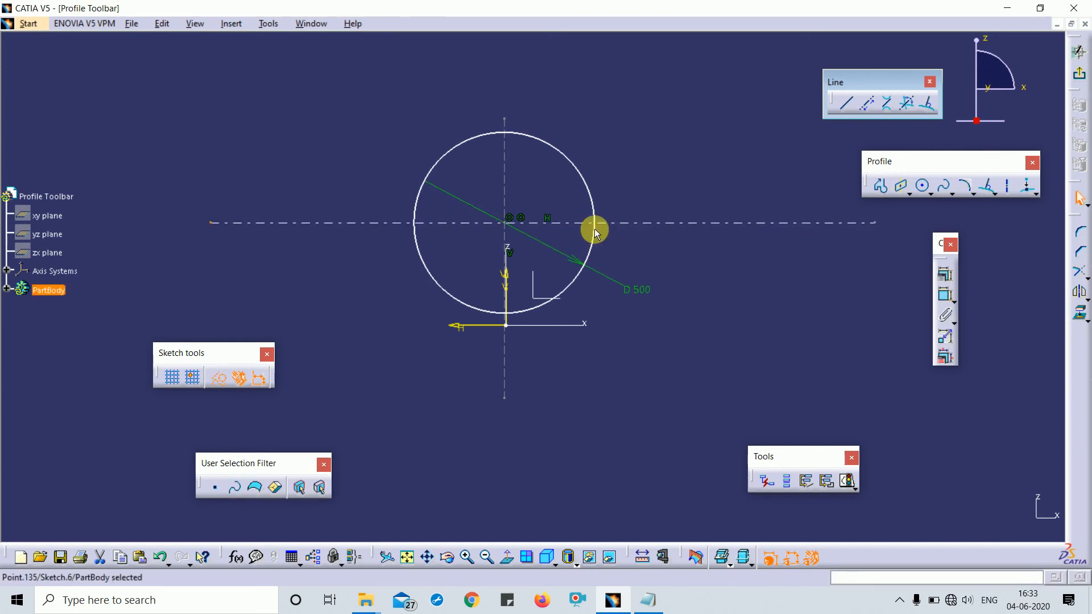
pyautogui.click(628, 159)
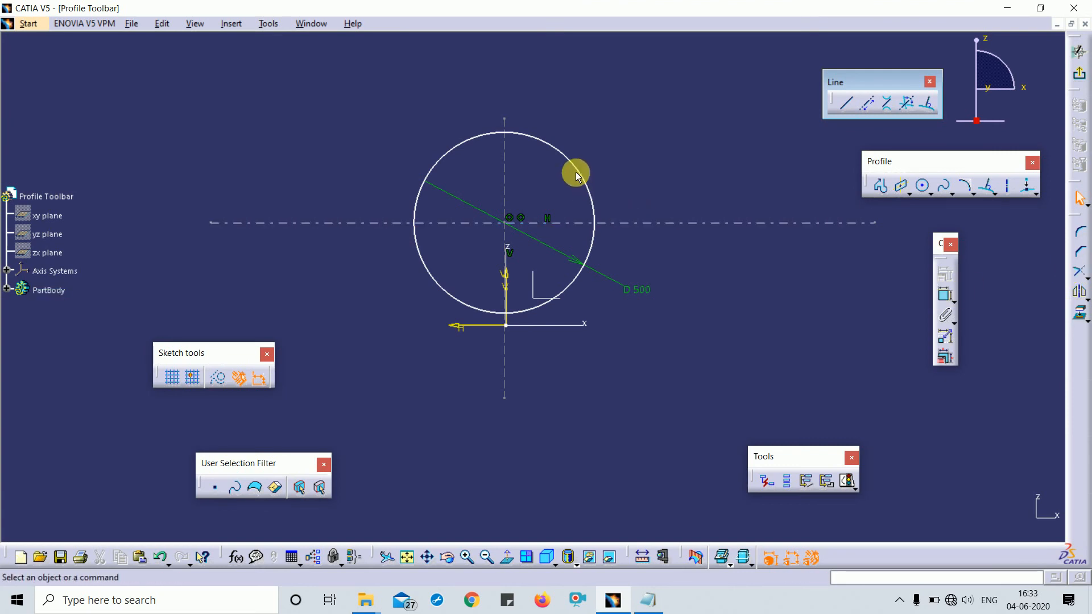
pyautogui.moveTo(576, 172); pyautogui.dragTo(663, 199)
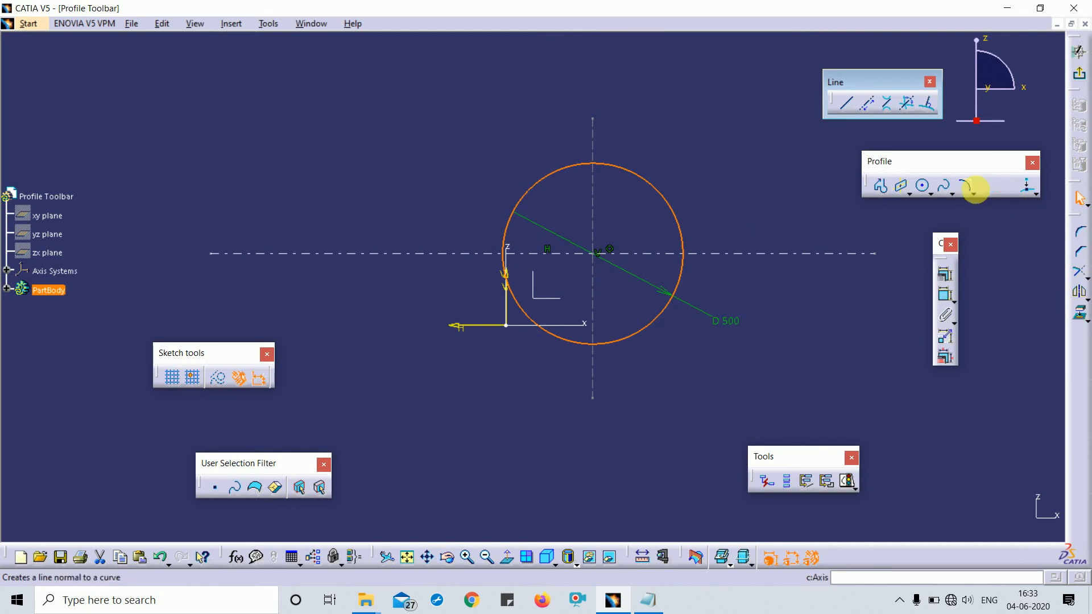
pyautogui.click(945, 295)
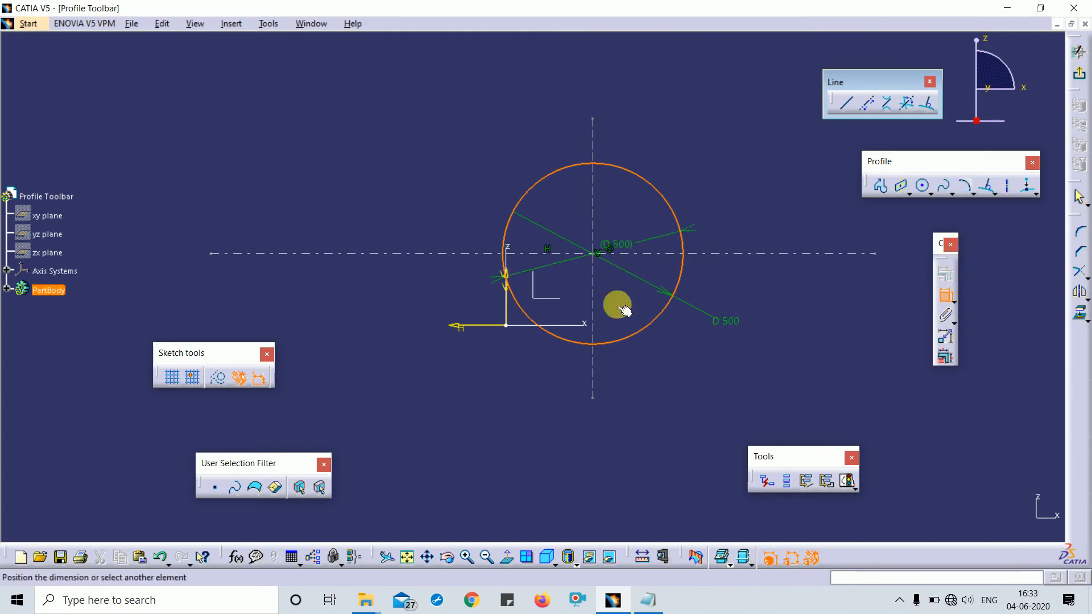
pyautogui.click(586, 251)
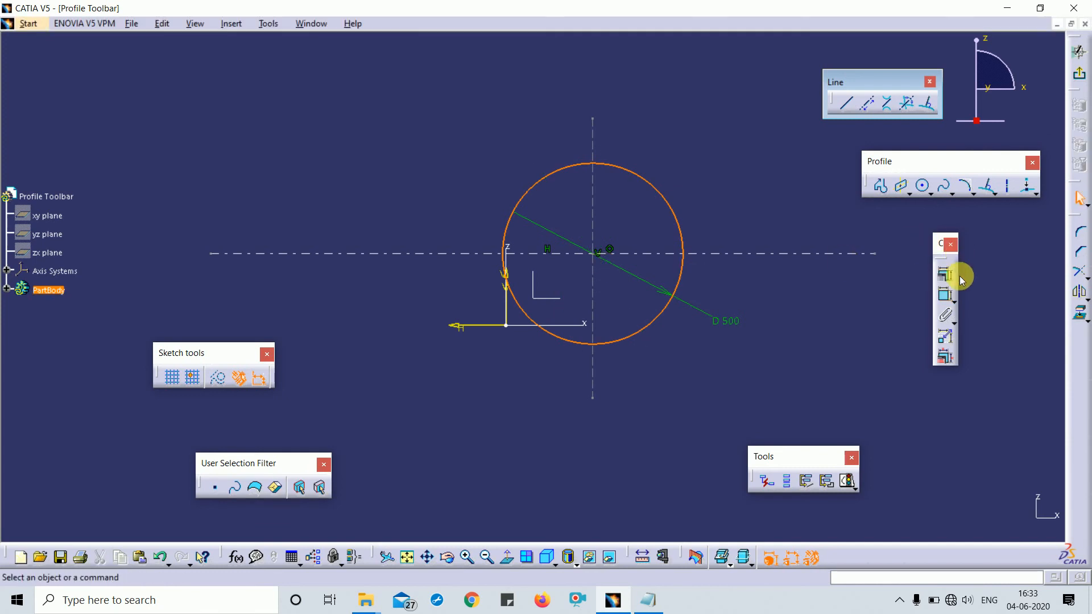
pyautogui.click(946, 294)
pyautogui.click(597, 254)
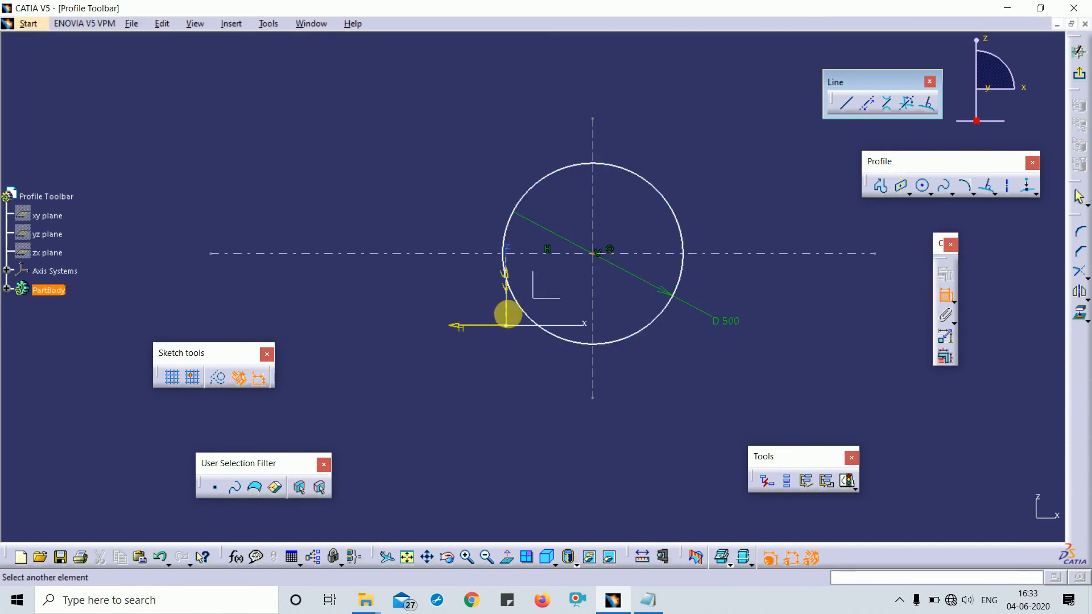
pyautogui.click(946, 295)
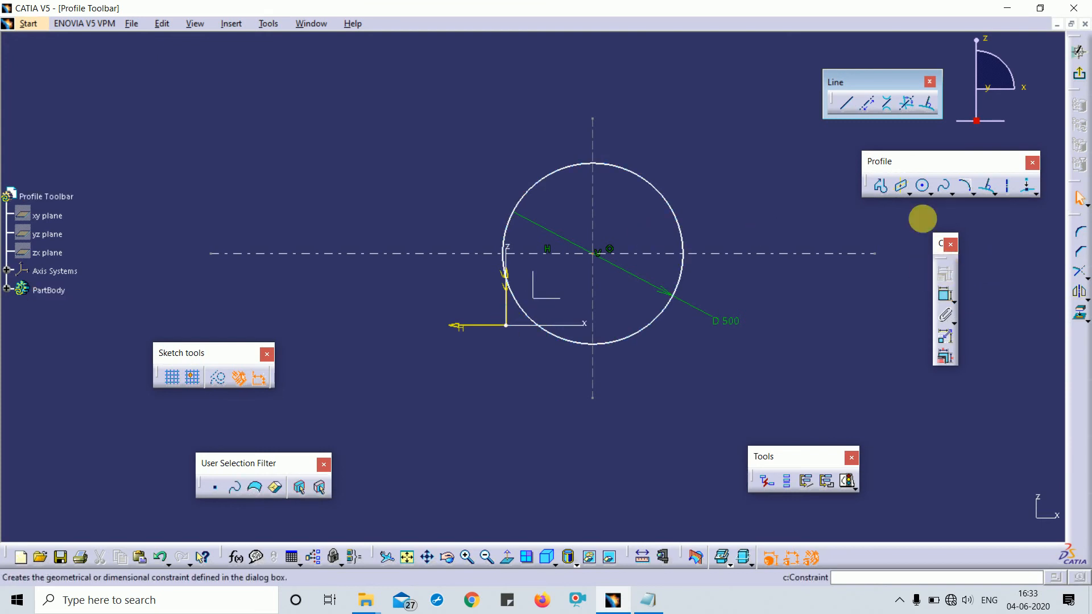
# Make the horizontal axis line coincident with the x axis of the absolute axis system.
pyautogui.click(946, 294)
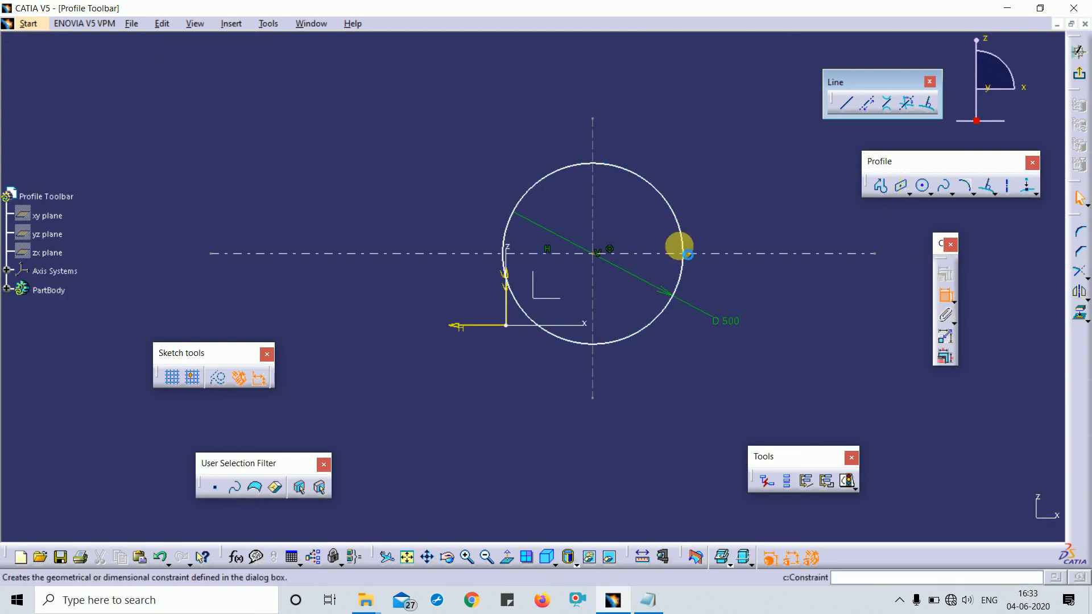
pyautogui.click(622, 253)
pyautogui.click(529, 325)
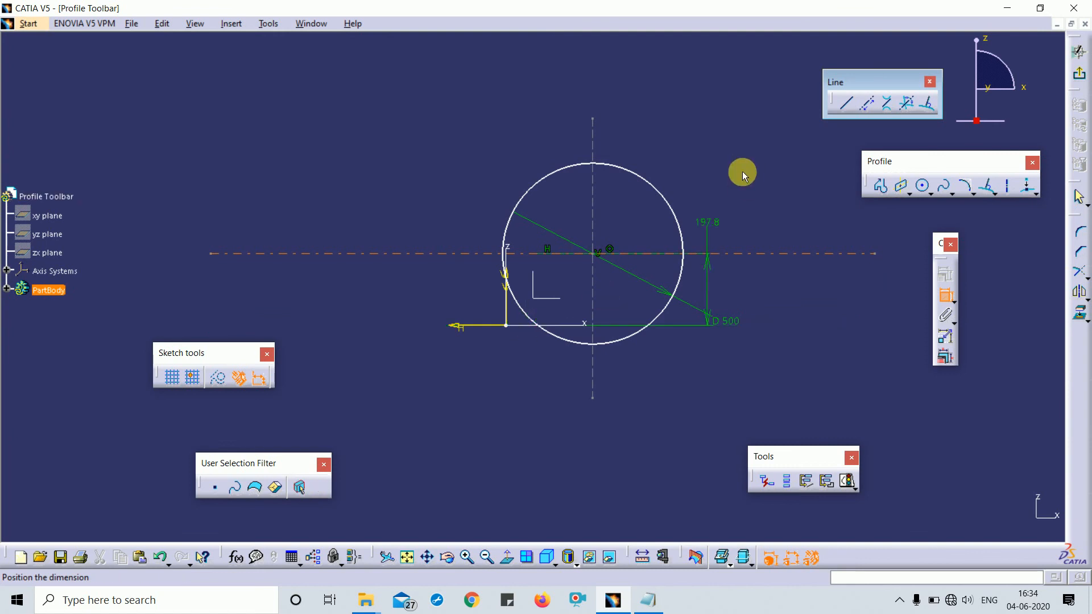
pyautogui.rightClick(743, 173)
pyautogui.click(799, 305)
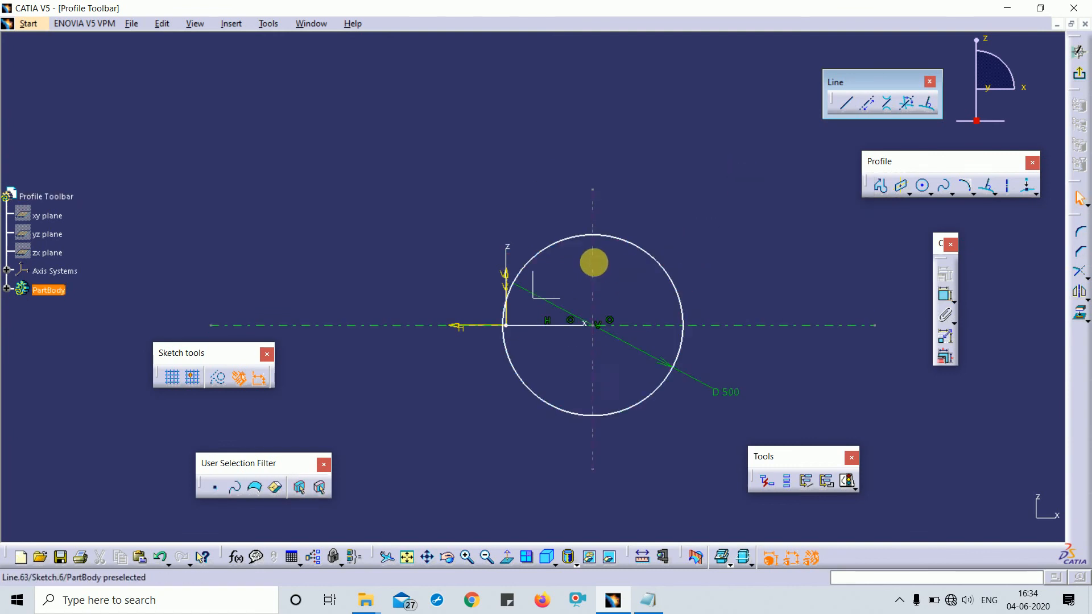
# Make the vertical axis line coincident with the z axis of the absolute axis system.
pyautogui.click(593, 262)
pyautogui.click(506, 257)
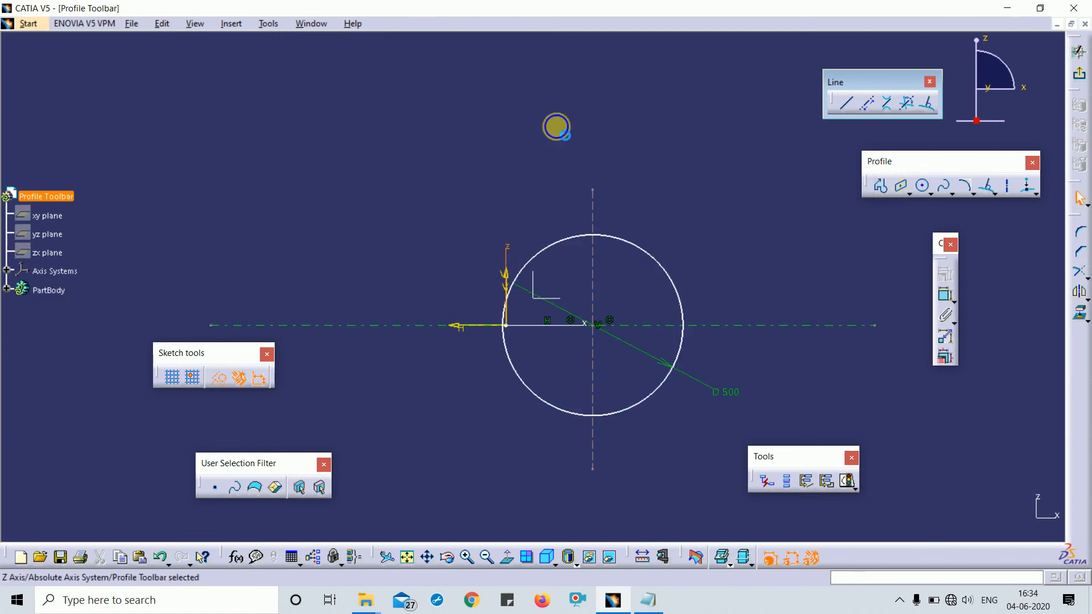
pyautogui.click(944, 294)
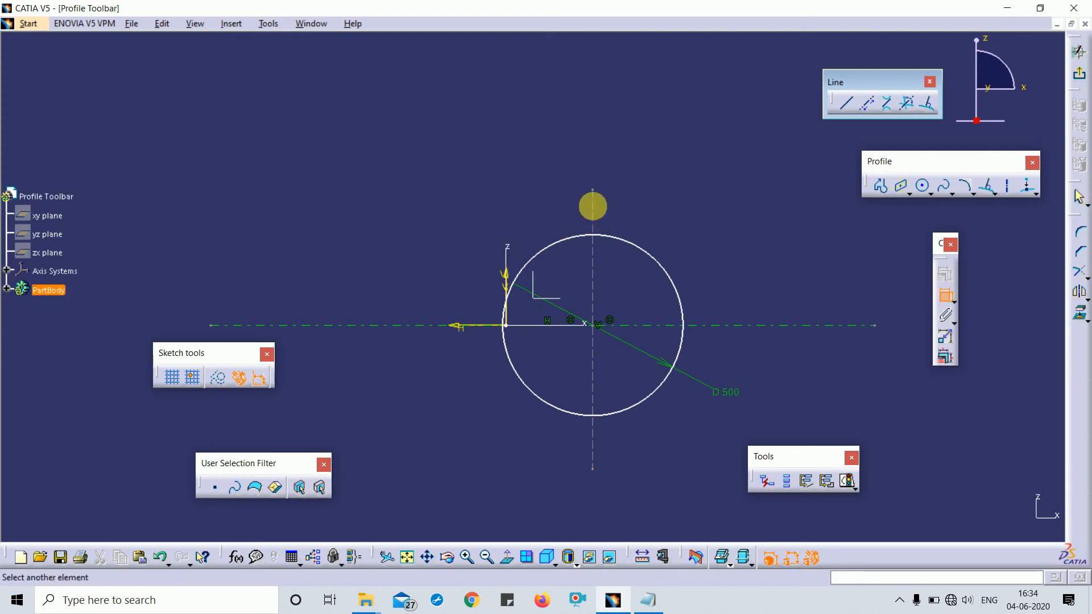
pyautogui.click(563, 240)
pyautogui.rightClick(523, 207)
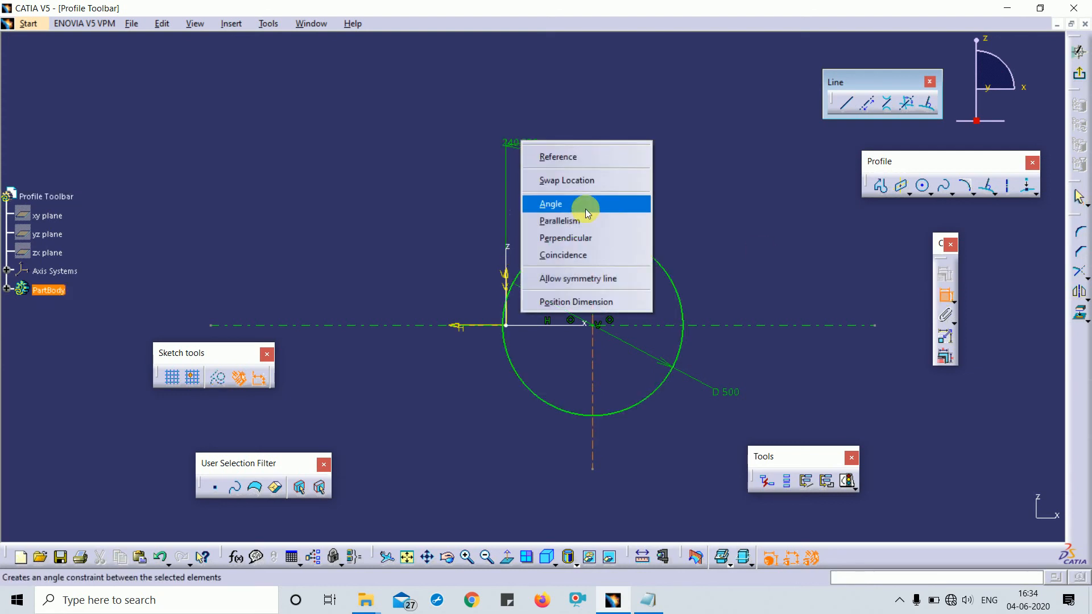
pyautogui.click(581, 254)
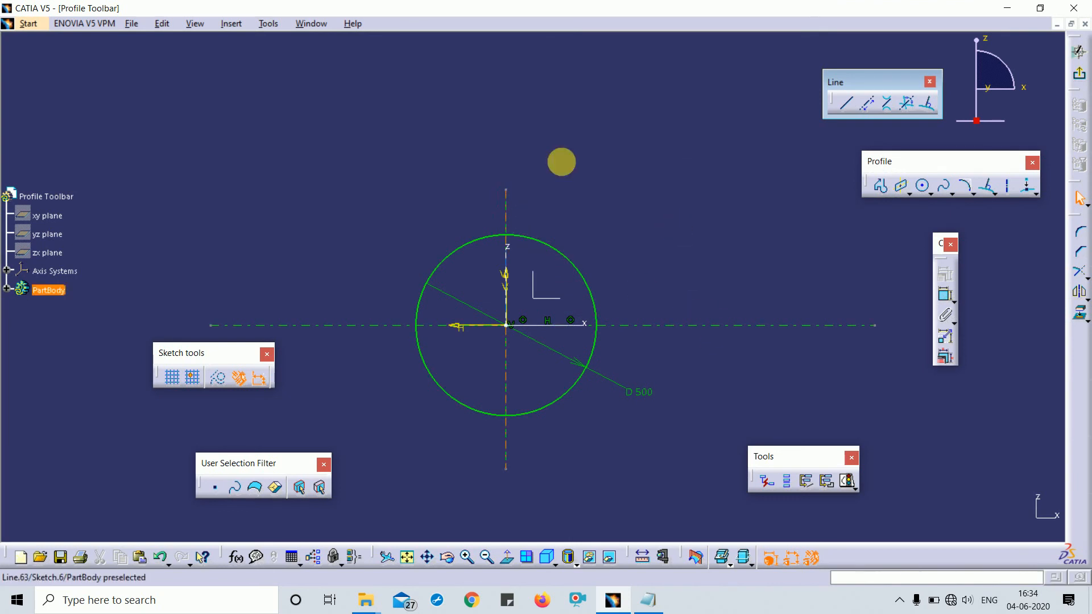
# Delete the circle, both axis lines and all their constraints from the sketch.
pyautogui.moveTo(561, 162)
pyautogui.mouseDown(button='middle')
pyautogui.moveTo(624, 144)
pyautogui.moveTo(627, 179)
pyautogui.mouseUp(button='middle')
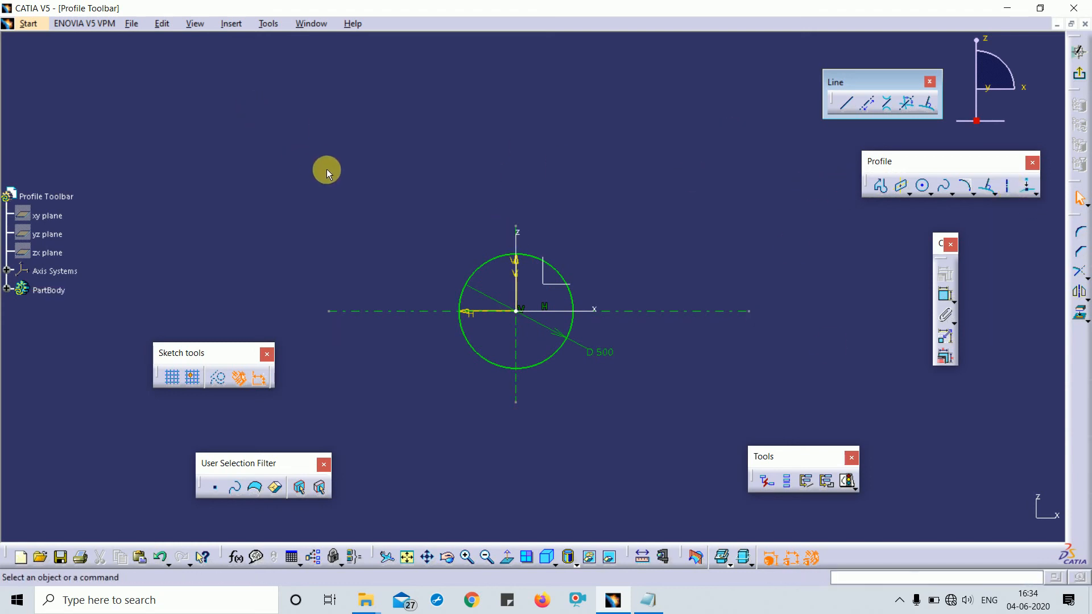
pyautogui.moveTo(292, 178)
pyautogui.mouseDown()
pyautogui.moveTo(527, 402)
pyautogui.moveTo(805, 404)
pyautogui.mouseUp()
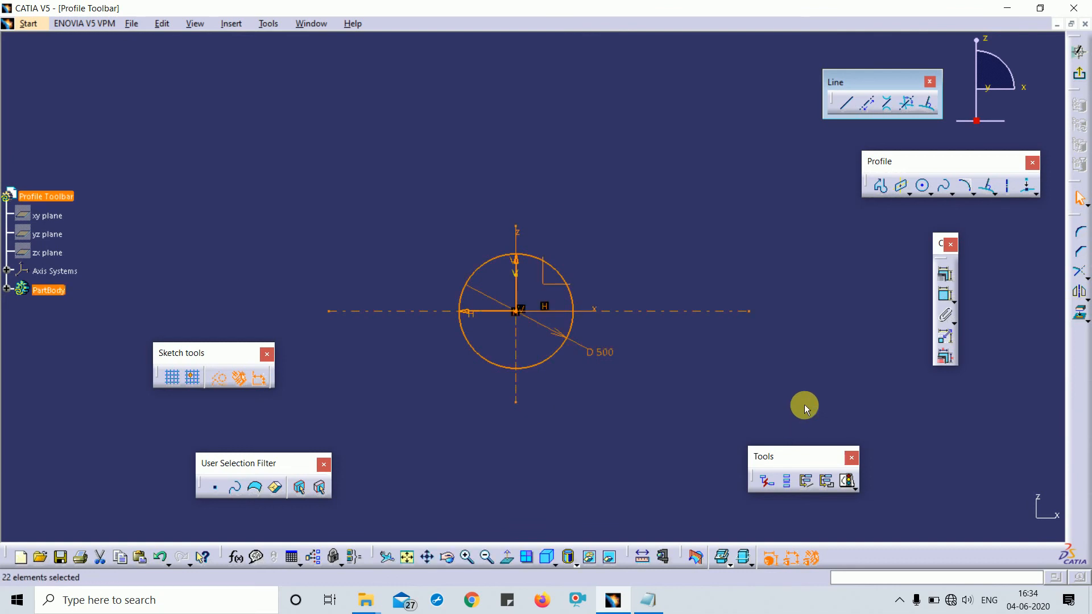
pyautogui.press('Delete')
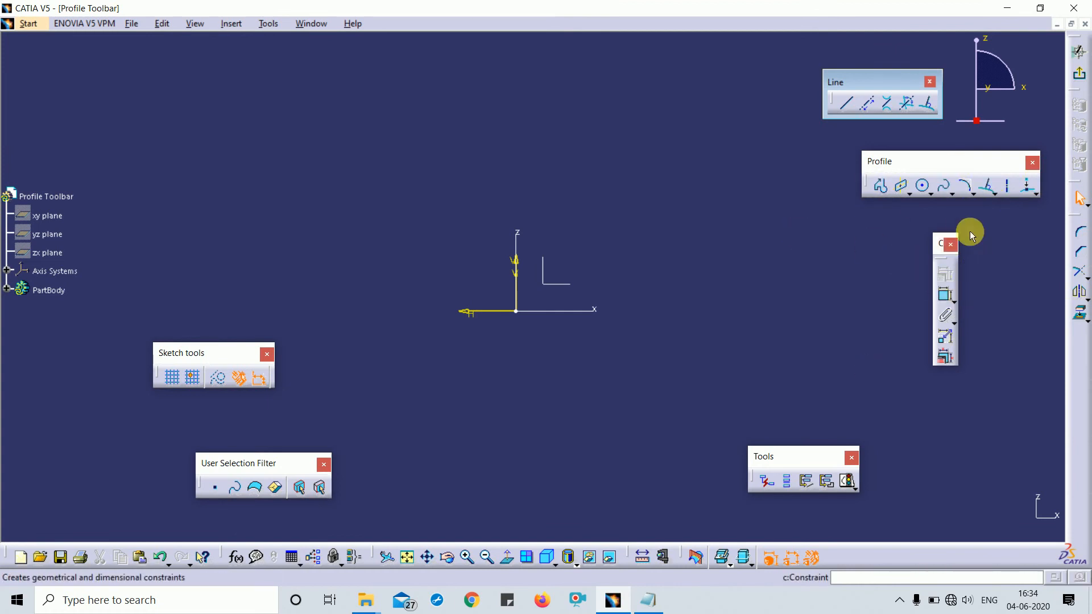
# Detach the Point tools as a floating toolbar and place five scattered points freehand above and to the right of the origin.
pyautogui.click(1032, 191)
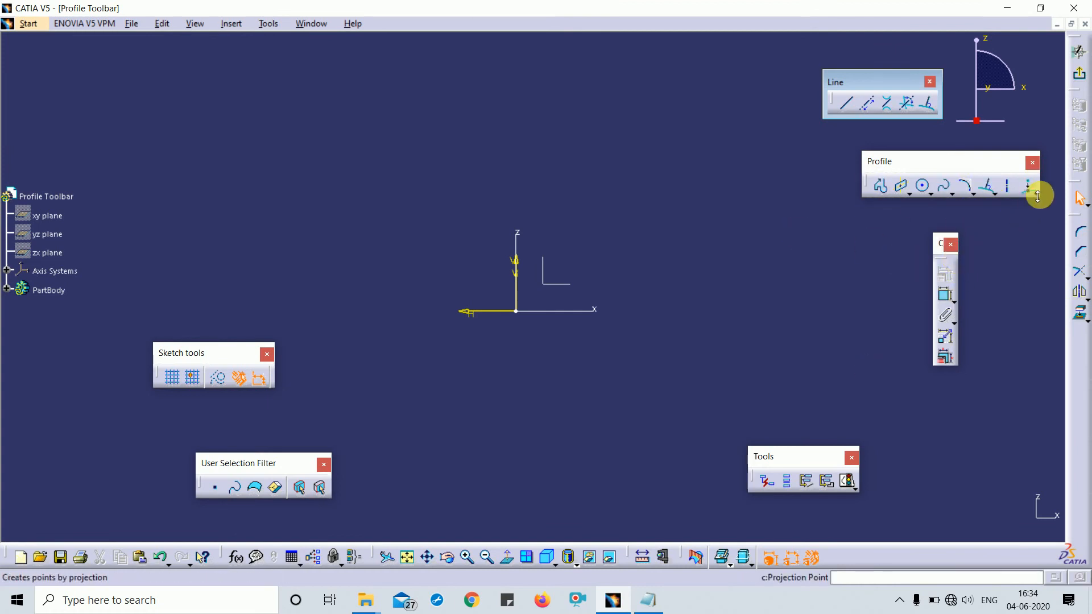
pyautogui.moveTo(989, 208); pyautogui.dragTo(765, 143)
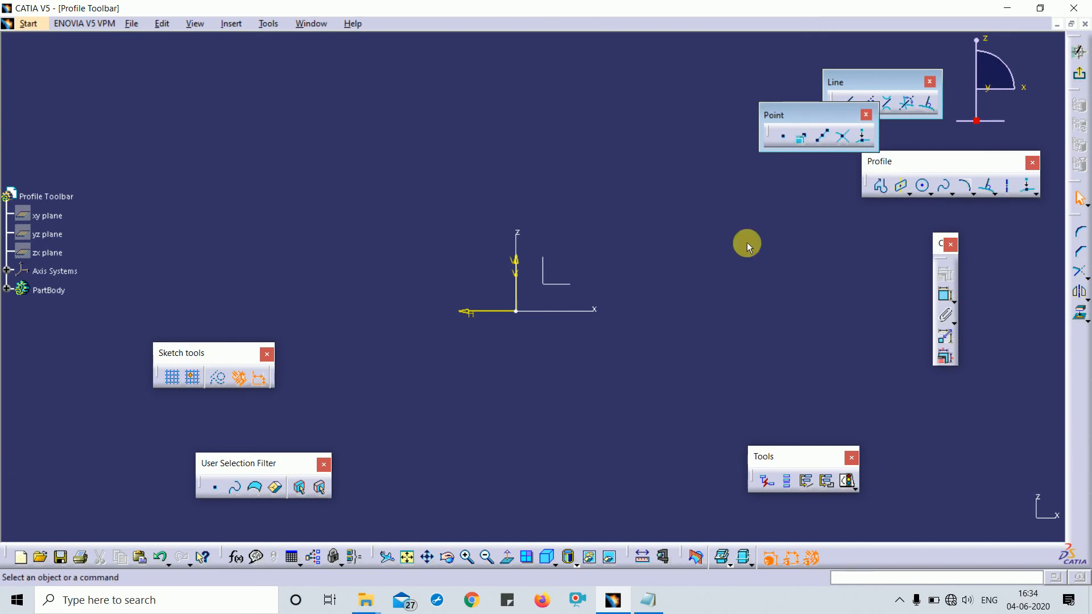
pyautogui.click(566, 176)
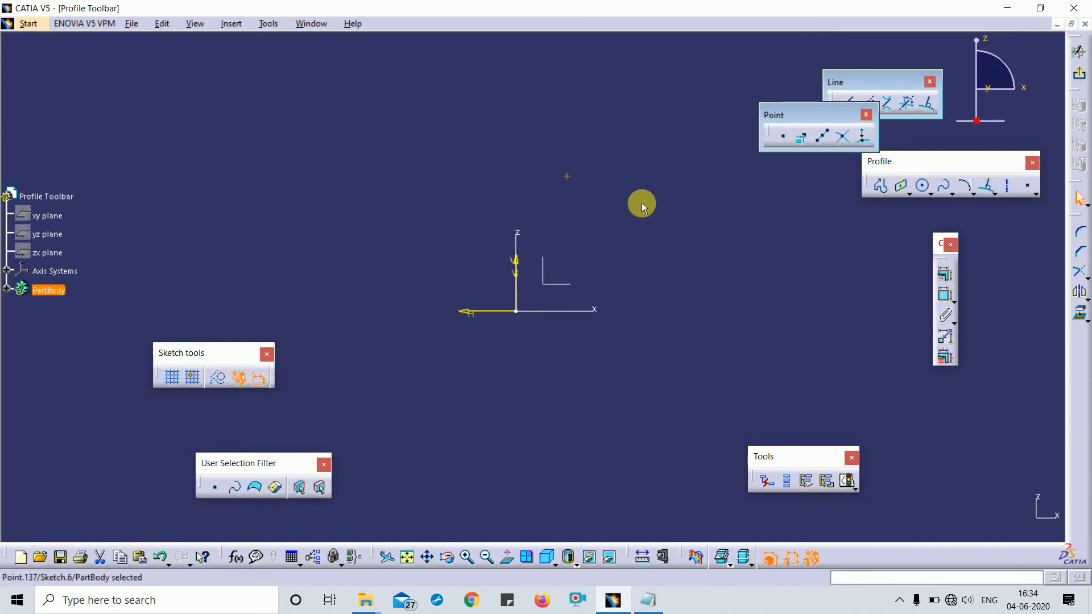
pyautogui.click(637, 177)
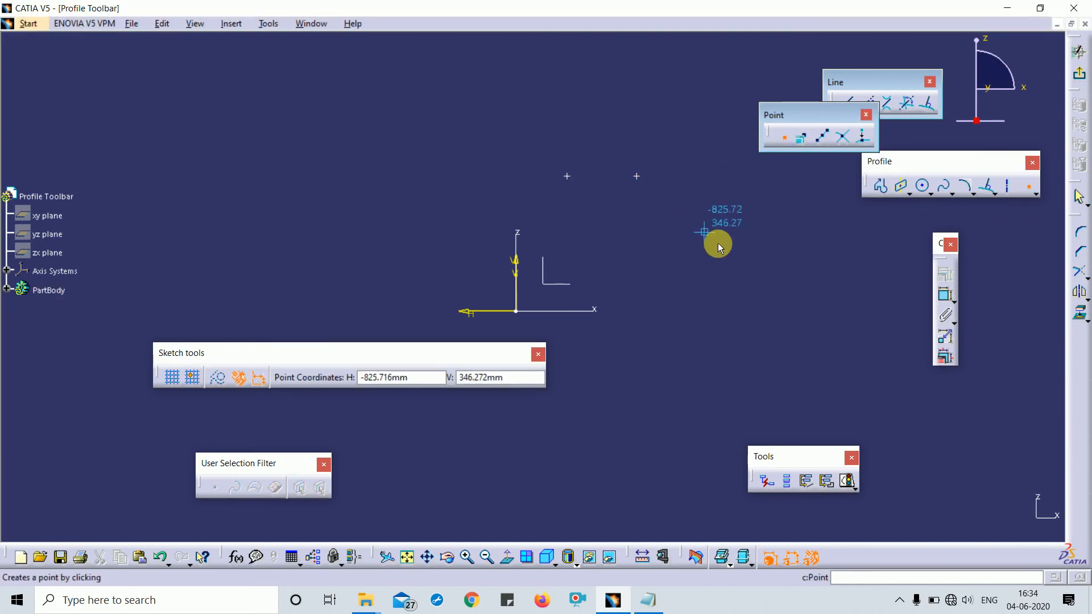
pyautogui.click(725, 261)
pyautogui.click(503, 168)
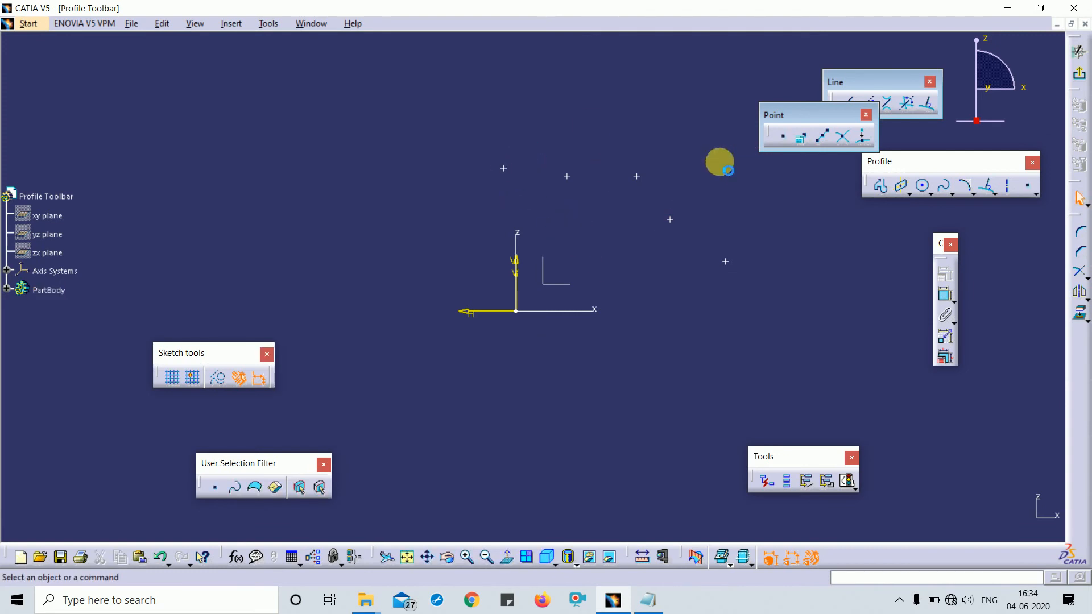
# Delete the five scattered points and create a point by Cartesian coordinates at H 10 mm, V 50 mm.
pyautogui.moveTo(470, 102)
pyautogui.mouseDown()
pyautogui.moveTo(629, 273)
pyautogui.moveTo(743, 305)
pyautogui.mouseUp()
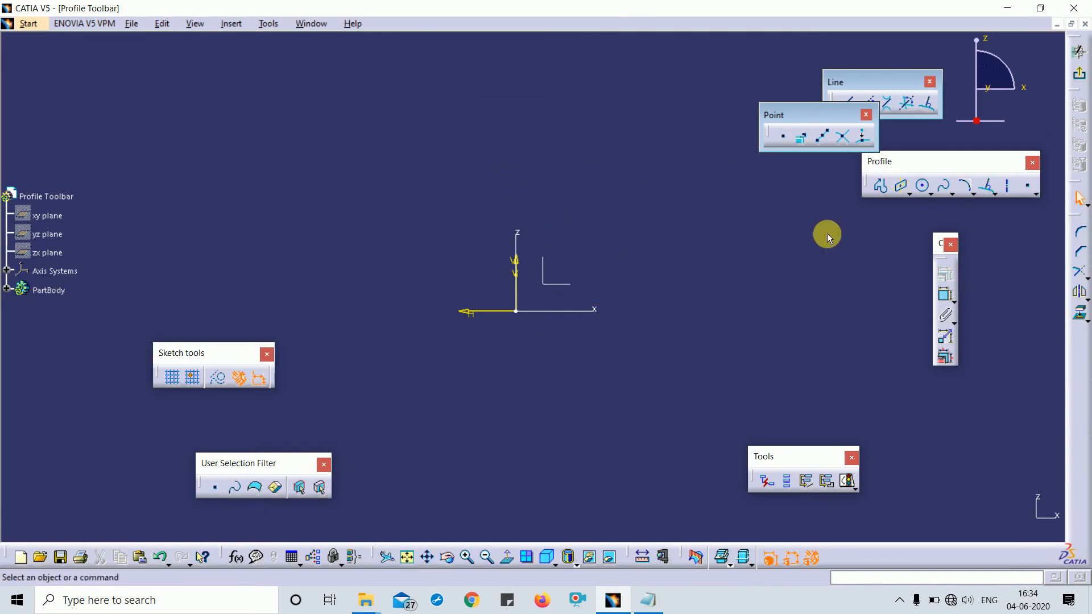
pyautogui.click(804, 140)
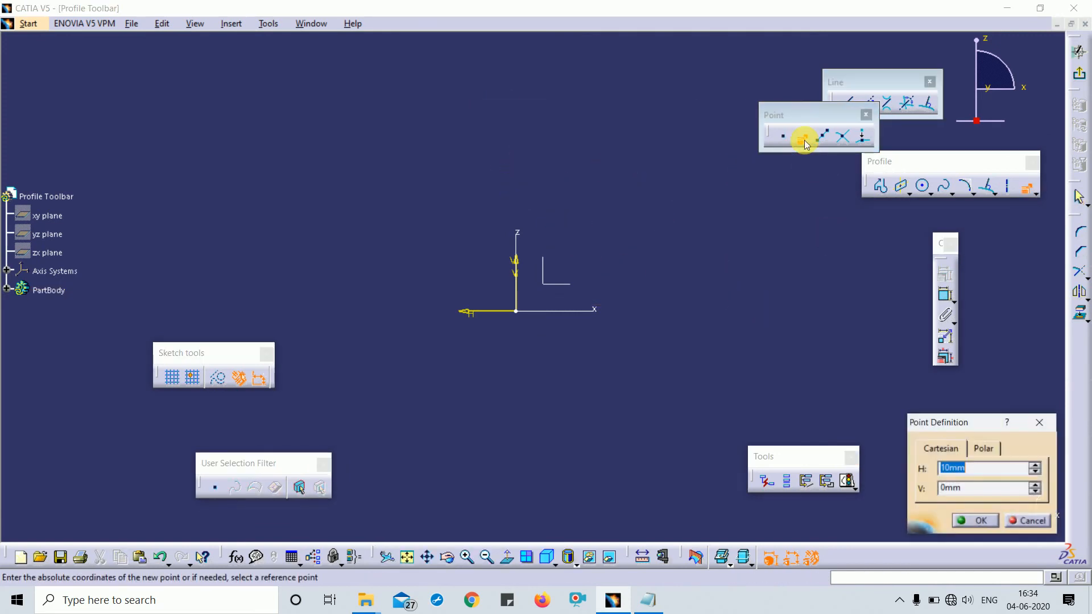
pyautogui.write('10')
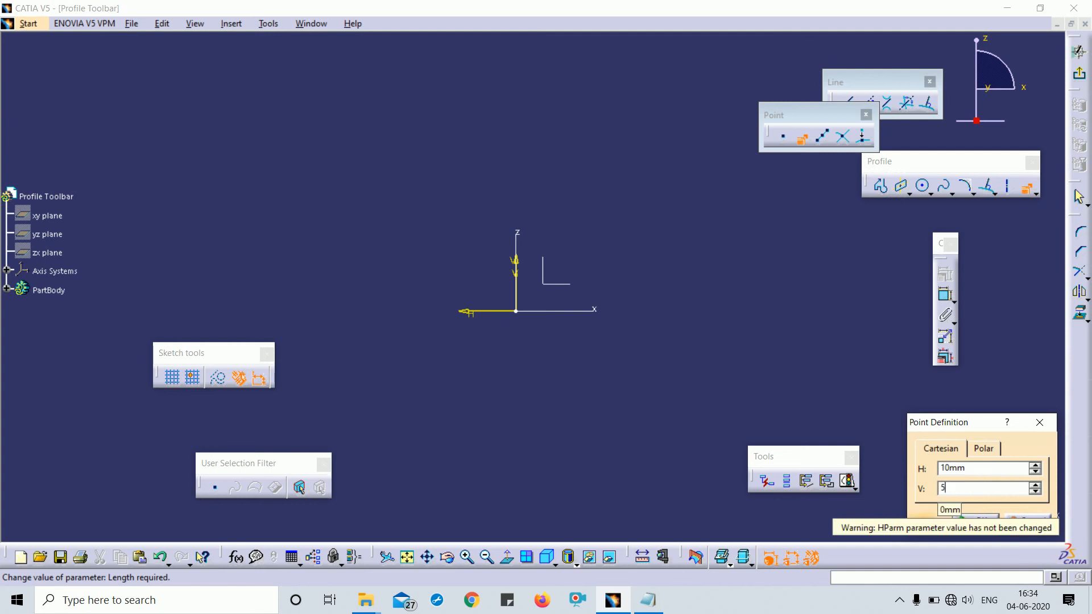
pyautogui.click(938, 448)
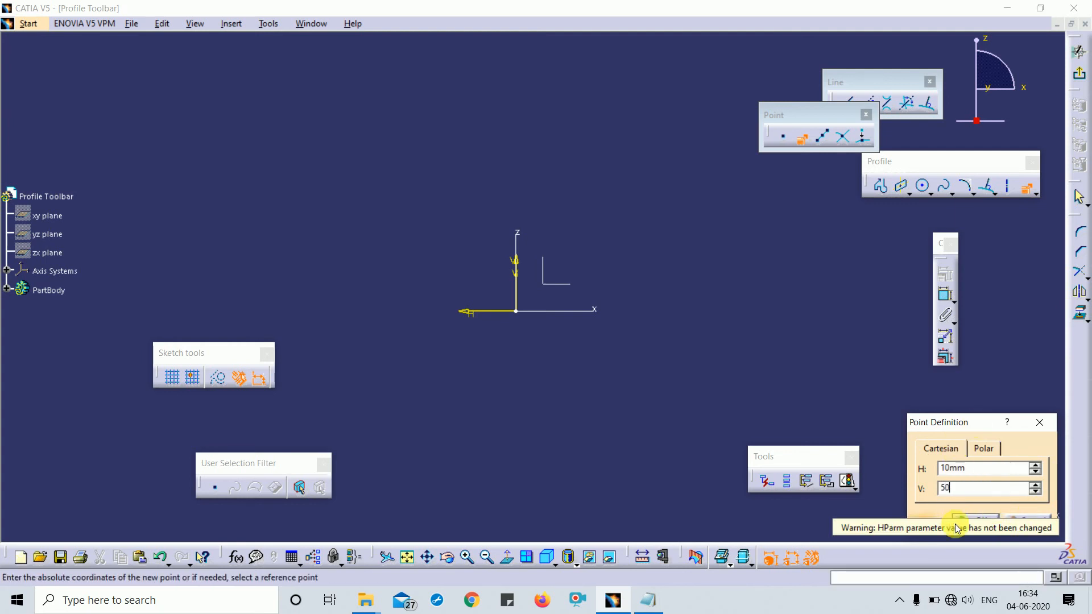
pyautogui.moveTo(977, 422); pyautogui.dragTo(978, 320)
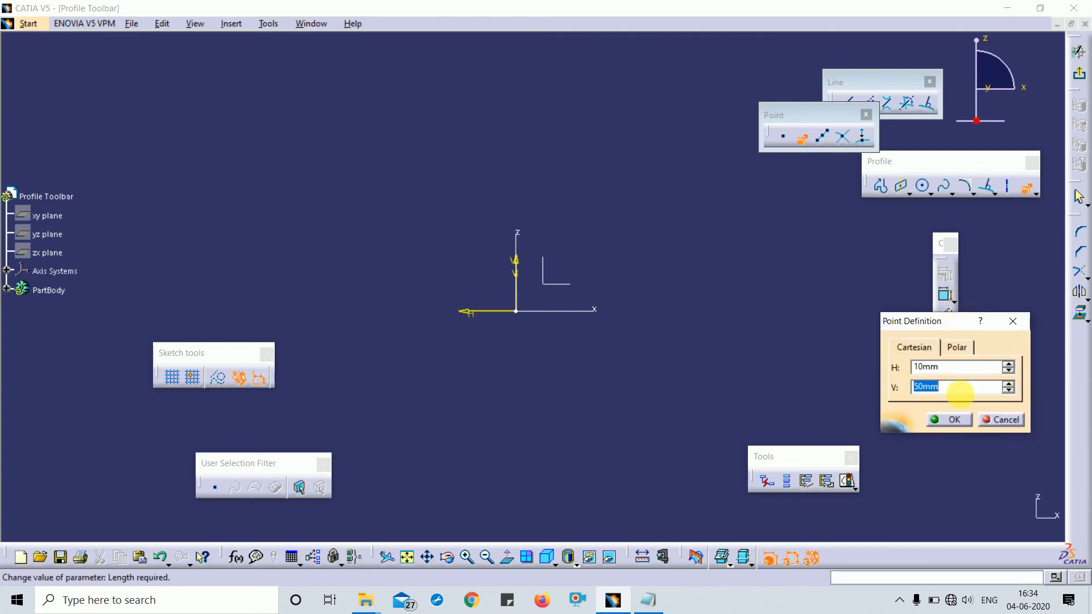
pyautogui.click(956, 420)
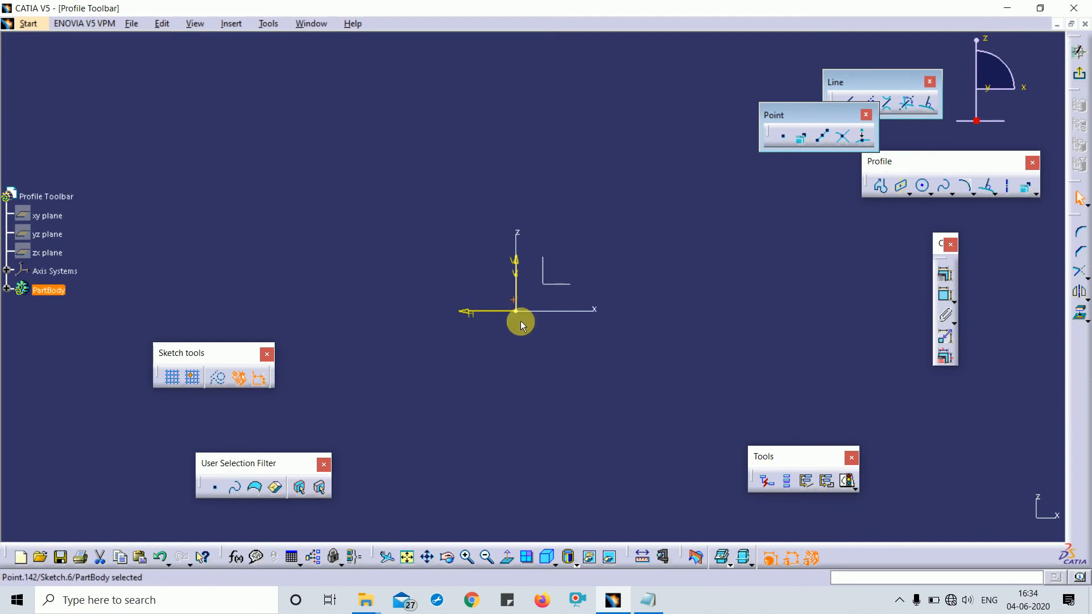
pyautogui.moveTo(521, 321)
pyautogui.mouseDown(button='middle')
pyautogui.moveTo(519, 284)
pyautogui.moveTo(515, 311)
pyautogui.mouseUp(button='middle')
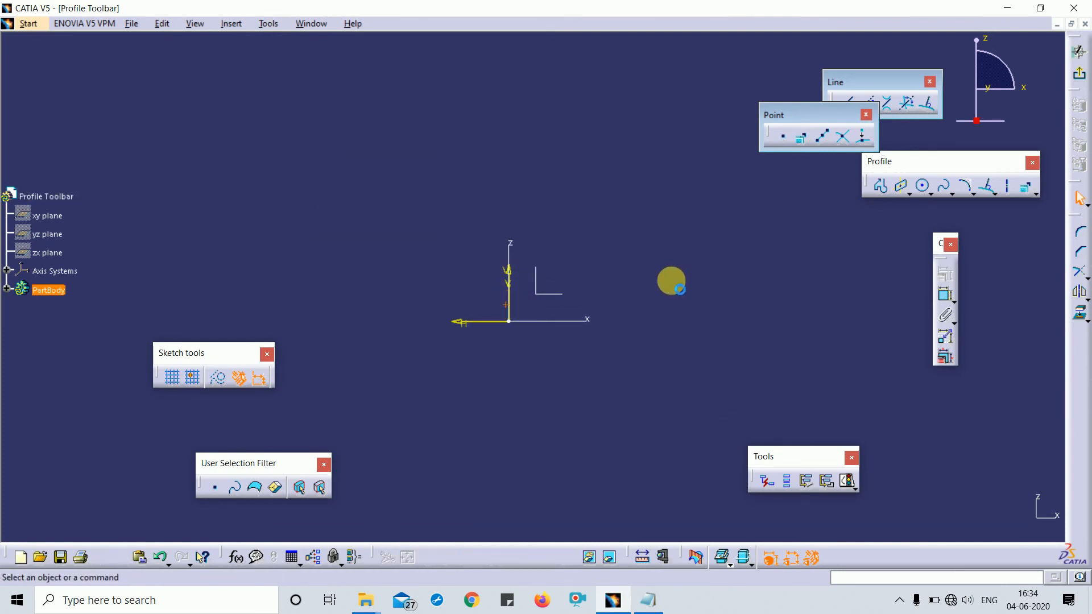
pyautogui.click(671, 274)
pyautogui.click(880, 185)
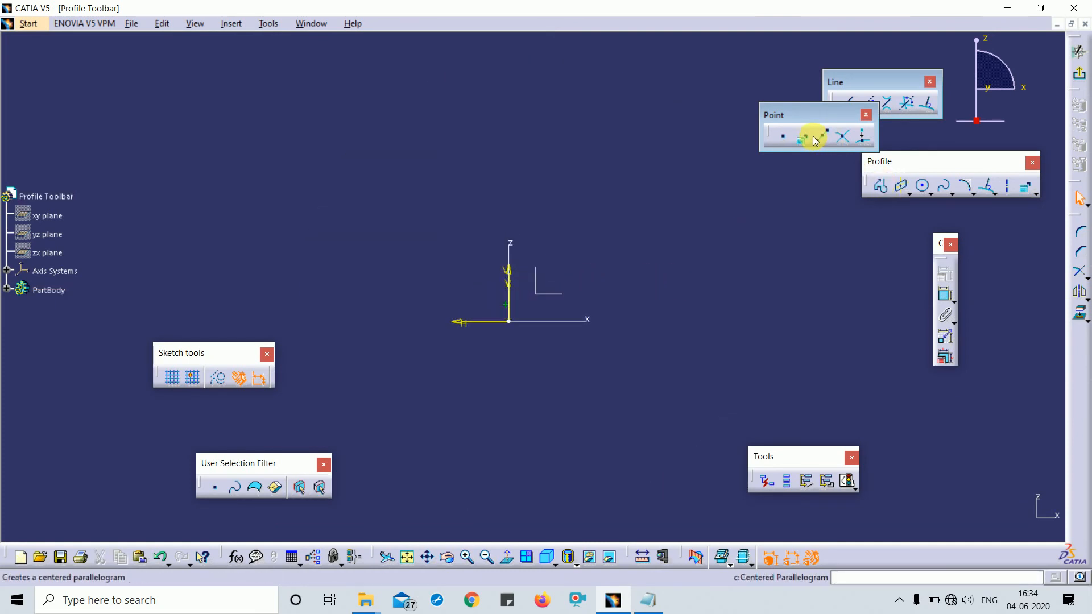
pyautogui.click(824, 137)
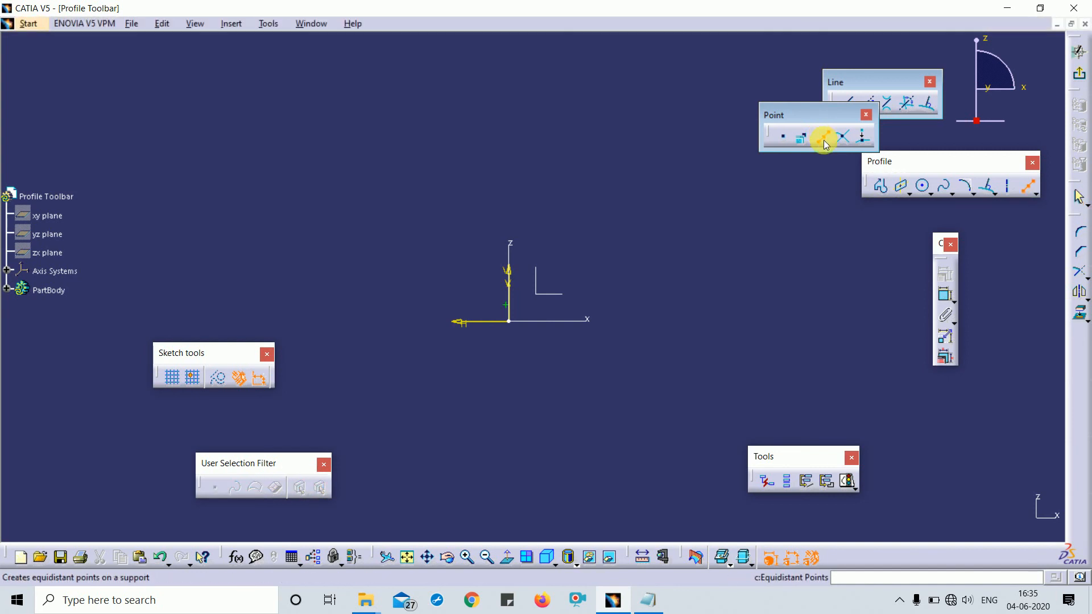
pyautogui.click(824, 137)
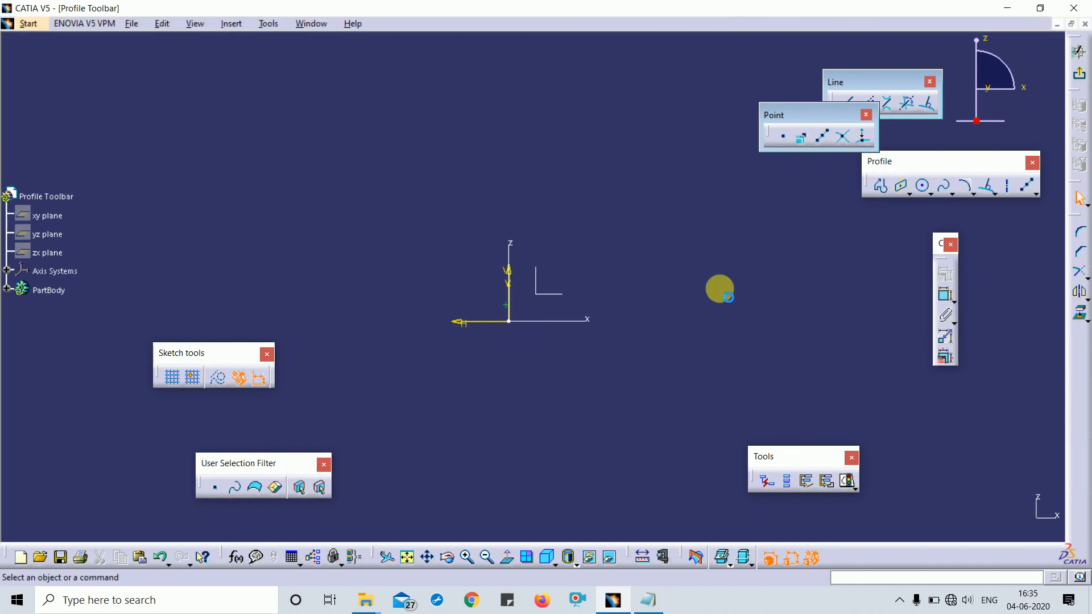
# Sketch a single, nearly horizontal line about 667 mm long above the origin with the Profile tool.
pyautogui.click(873, 193)
pyautogui.click(465, 138)
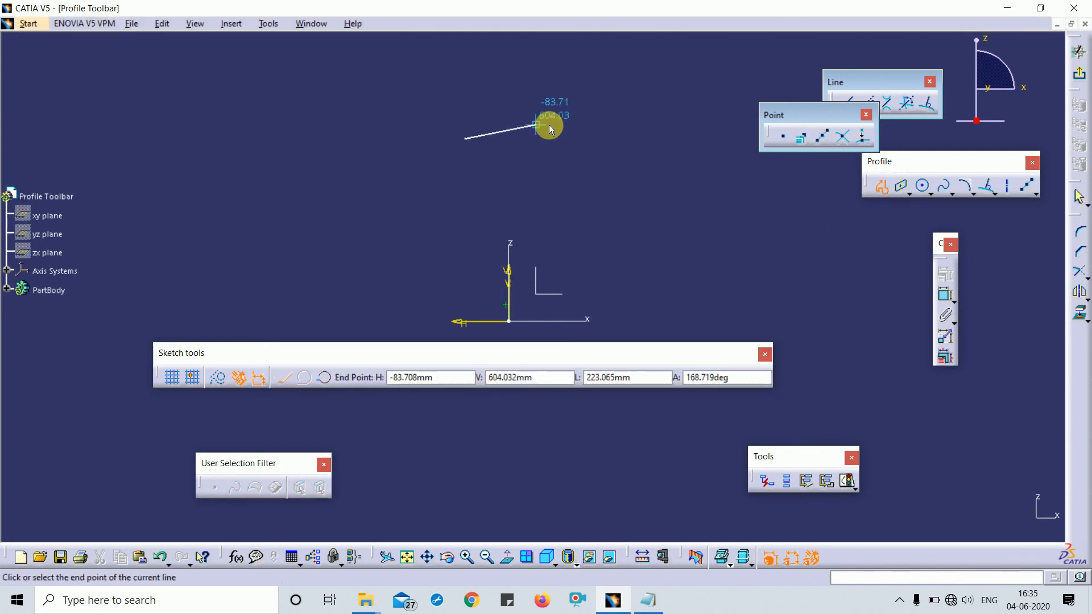
pyautogui.click(683, 139)
pyautogui.press('Escape')
# Apply a Horizontal constraint to the line above the origin.
pyautogui.click(621, 136)
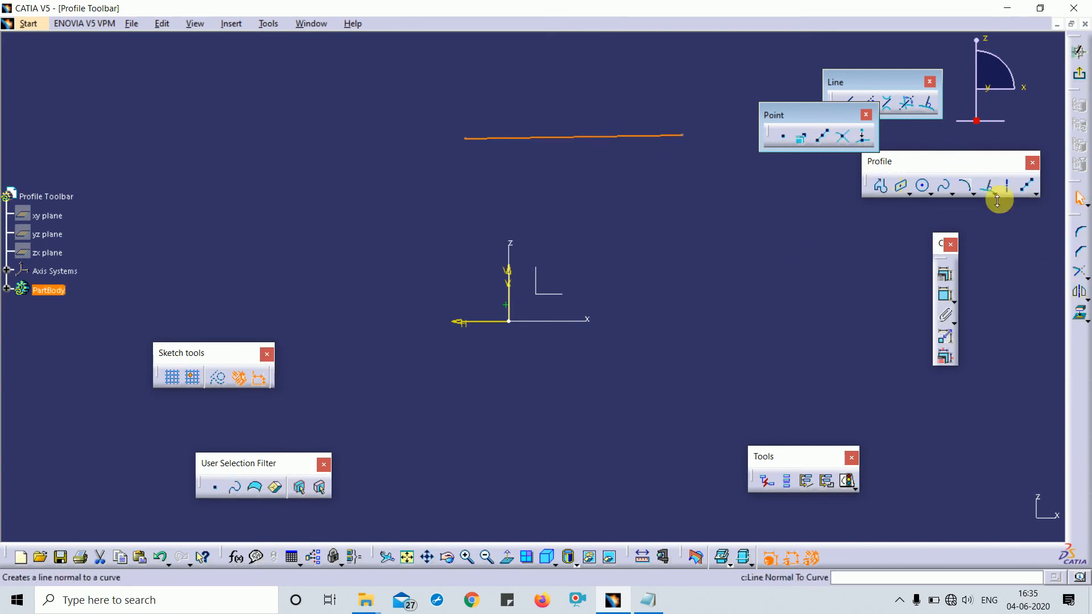
pyautogui.click(945, 274)
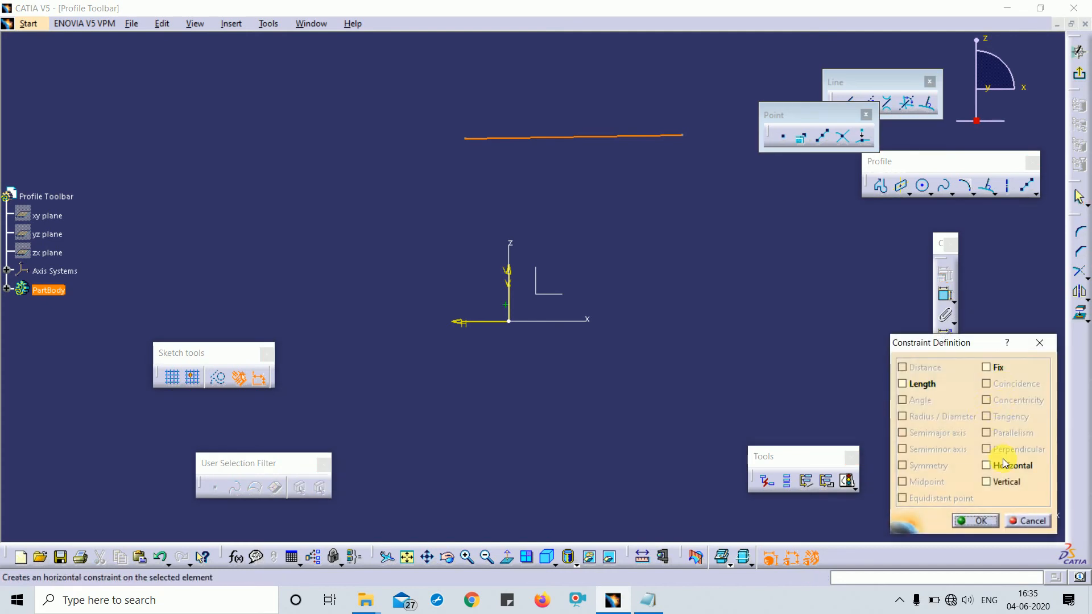
pyautogui.click(1003, 464)
pyautogui.click(975, 520)
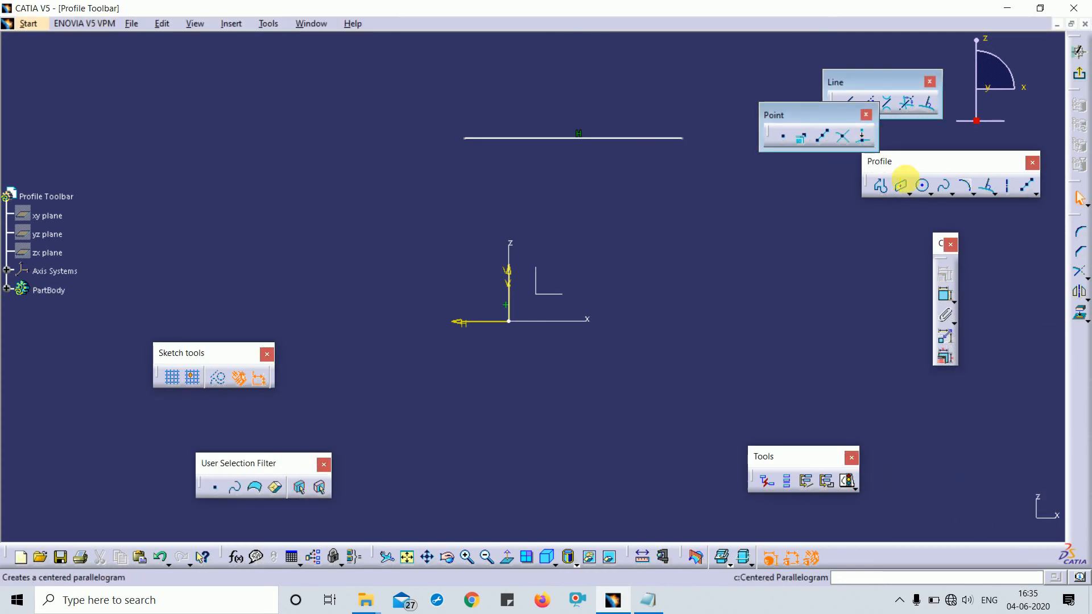
# Create 5 equidistant points along the horizontal line.
pyautogui.click(821, 140)
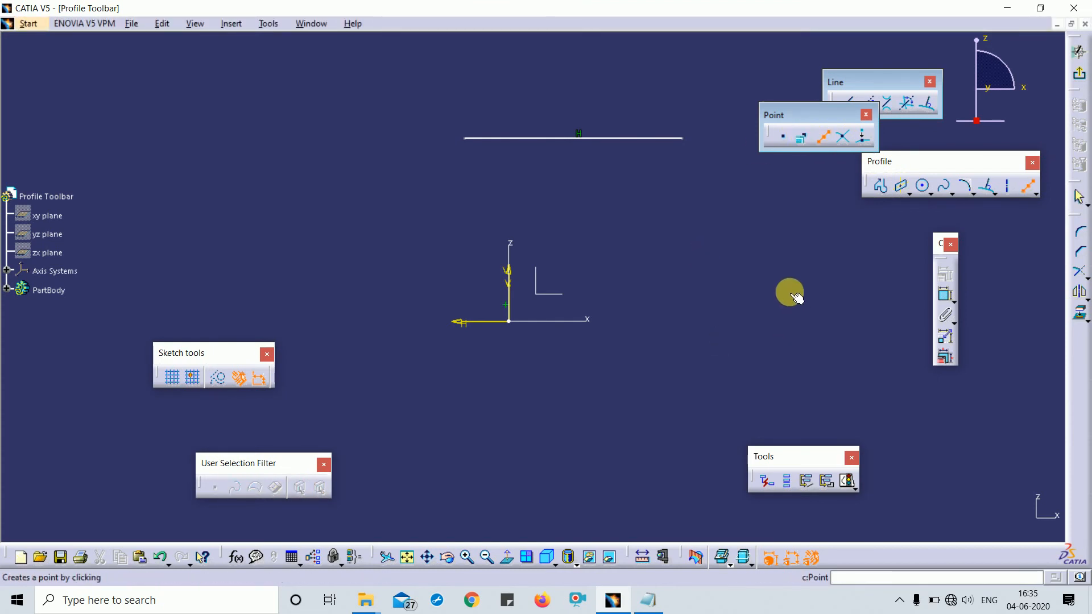
pyautogui.click(543, 138)
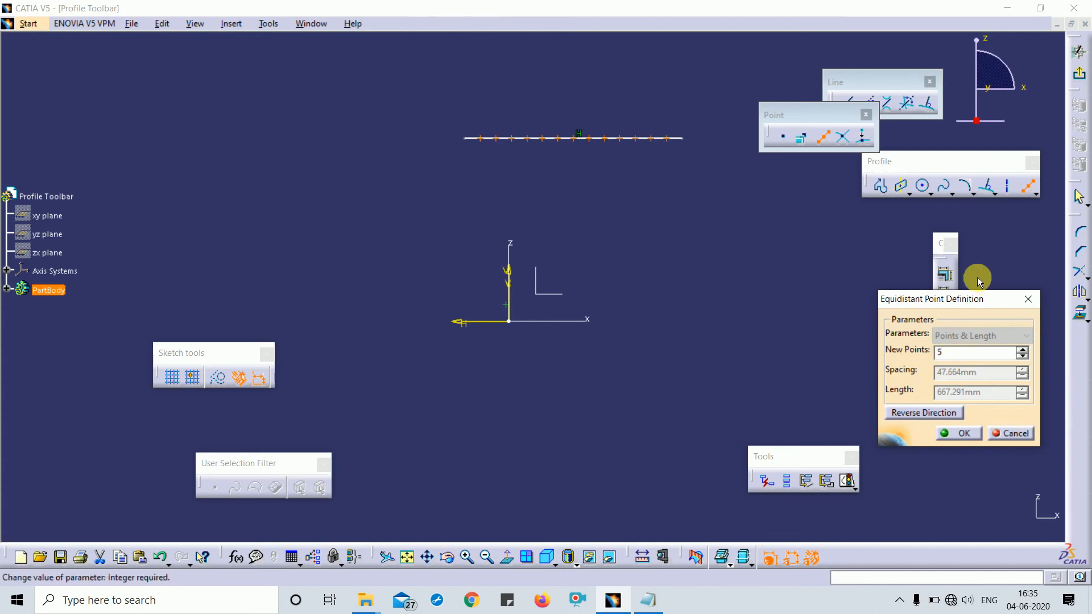
pyautogui.click(942, 352)
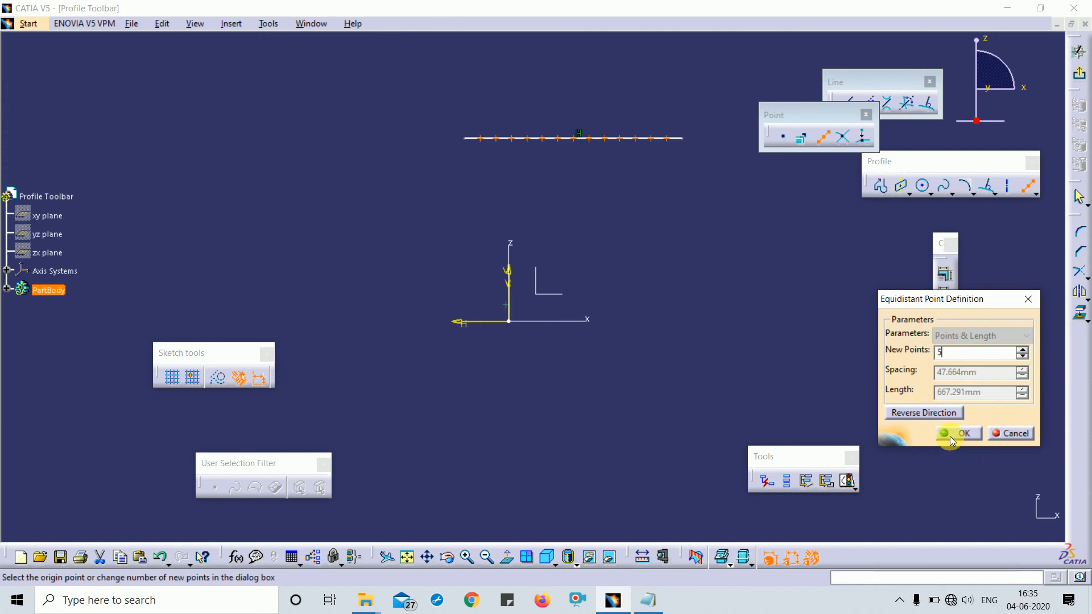
pyautogui.click(948, 416)
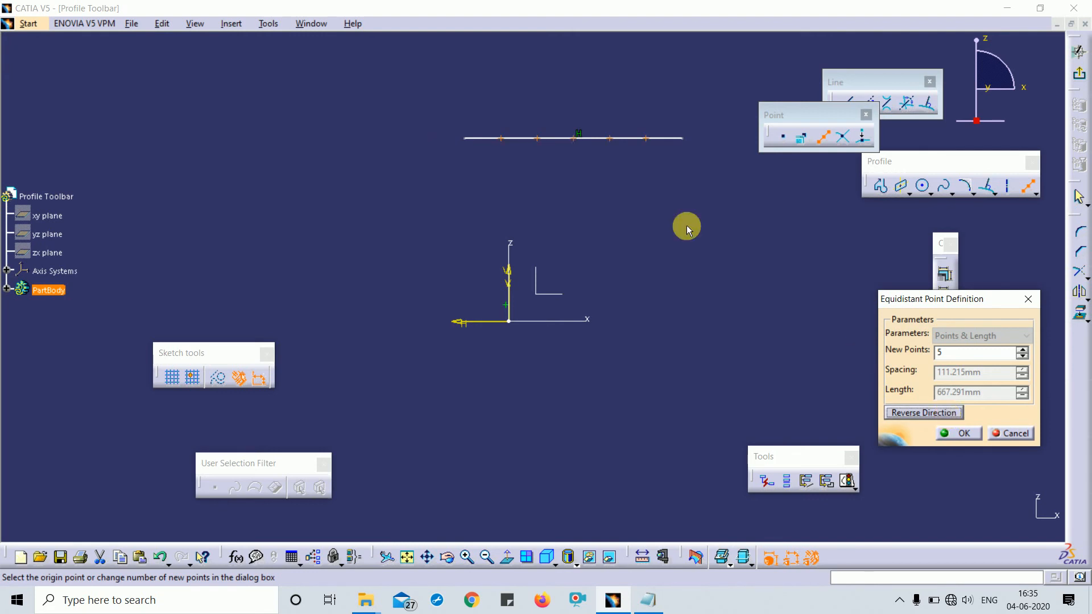
pyautogui.click(964, 433)
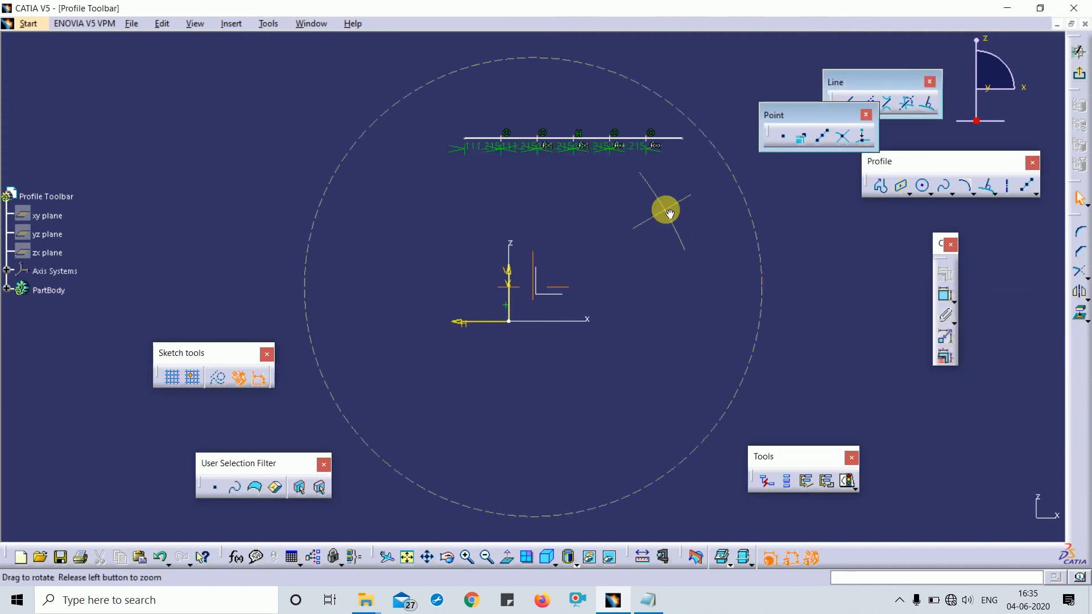
# Delete the horizontal line together with its equidistant points and constraints.
pyautogui.moveTo(669, 213)
pyautogui.mouseDown(button='middle')
pyautogui.moveTo(658, 129)
pyautogui.moveTo(629, 409)
pyautogui.moveTo(638, 310)
pyautogui.moveTo(397, 254)
pyautogui.mouseUp(button='middle')
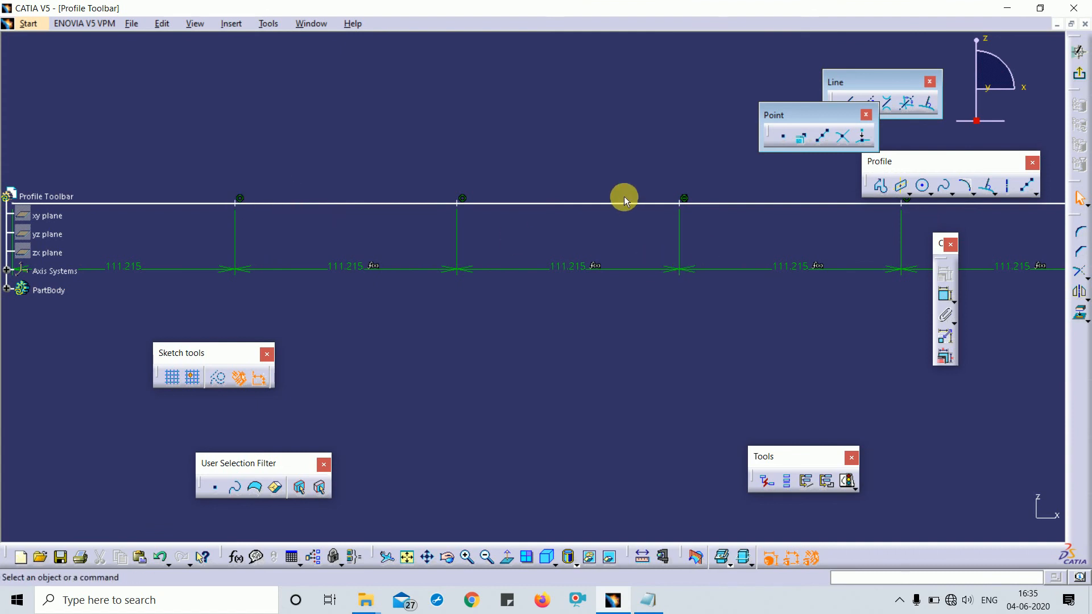
pyautogui.moveTo(623, 196); pyautogui.dragTo(663, 398, button='middle')
pyautogui.moveTo(407, 231); pyautogui.dragTo(720, 323)
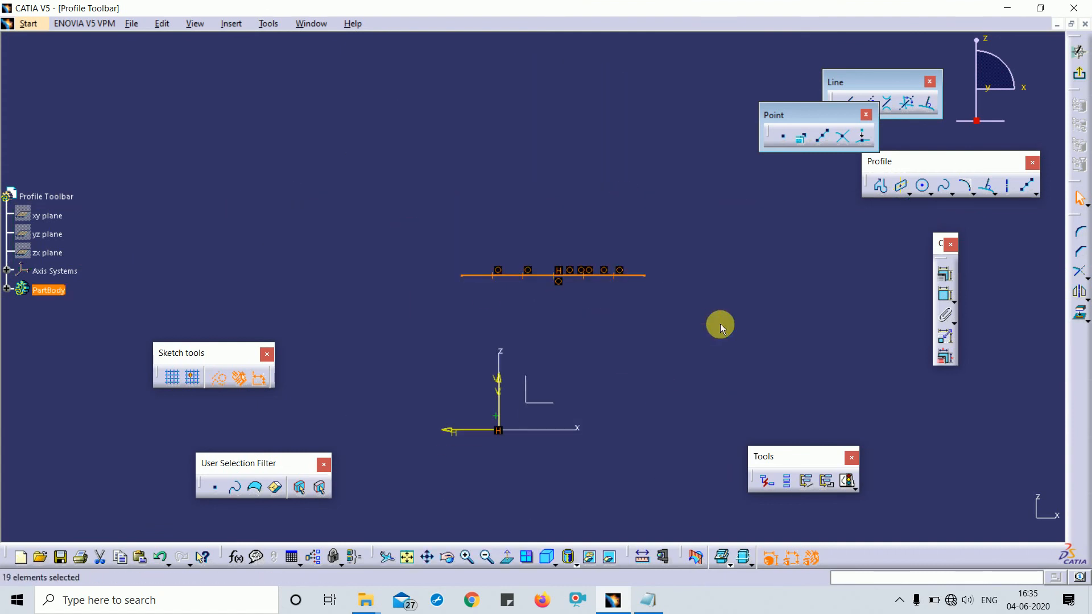
pyautogui.press('Delete')
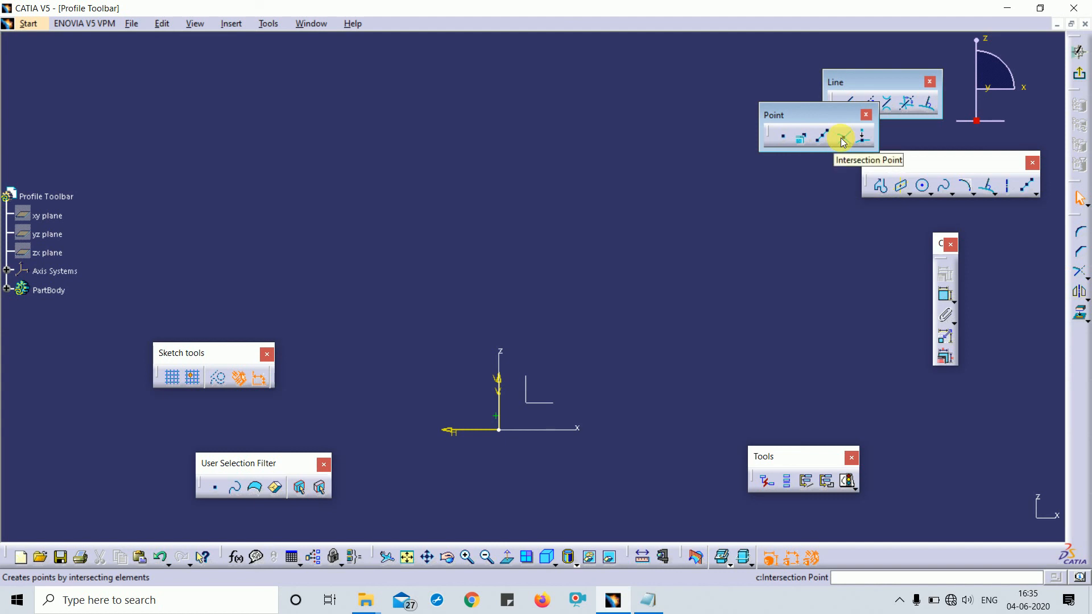
# Sketch an open three-segment profile above the origin with its first and last segments crossing each other.
pyautogui.click(881, 186)
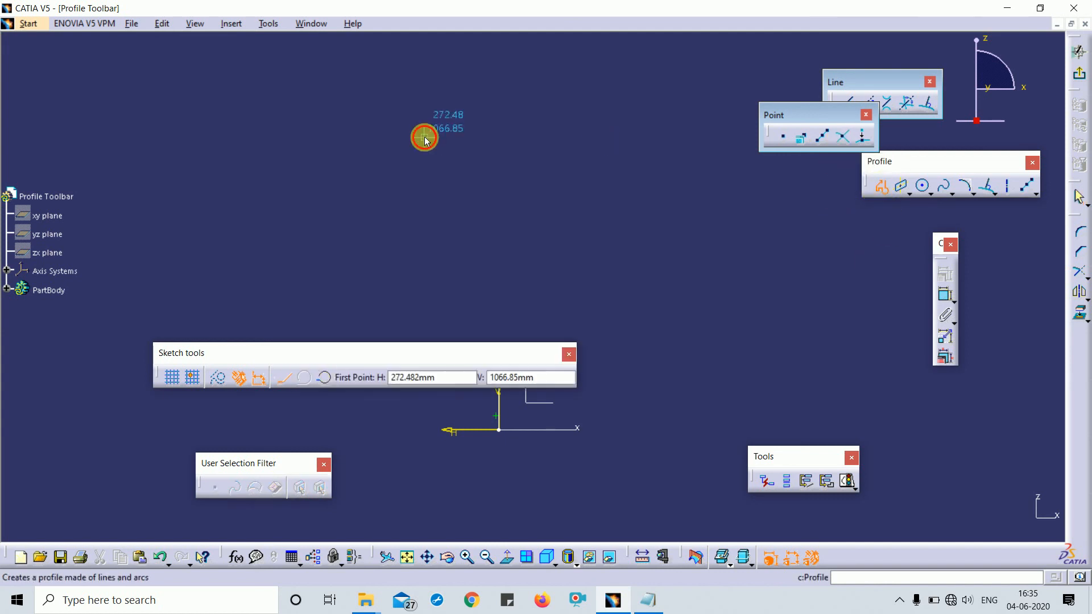
pyautogui.click(425, 137)
pyautogui.click(594, 222)
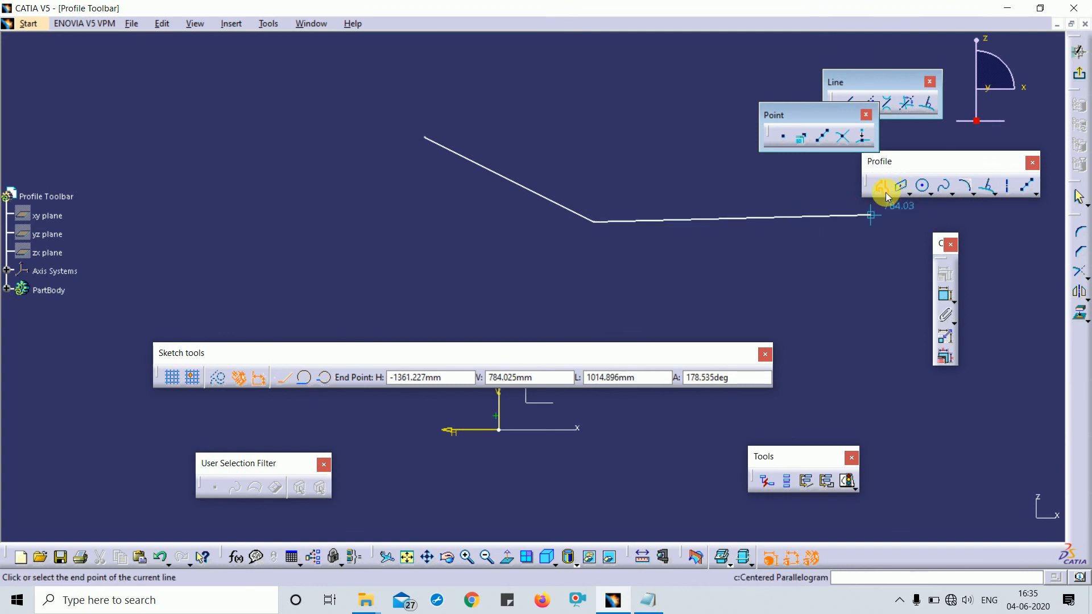
pyautogui.click(657, 110)
pyautogui.click(380, 218)
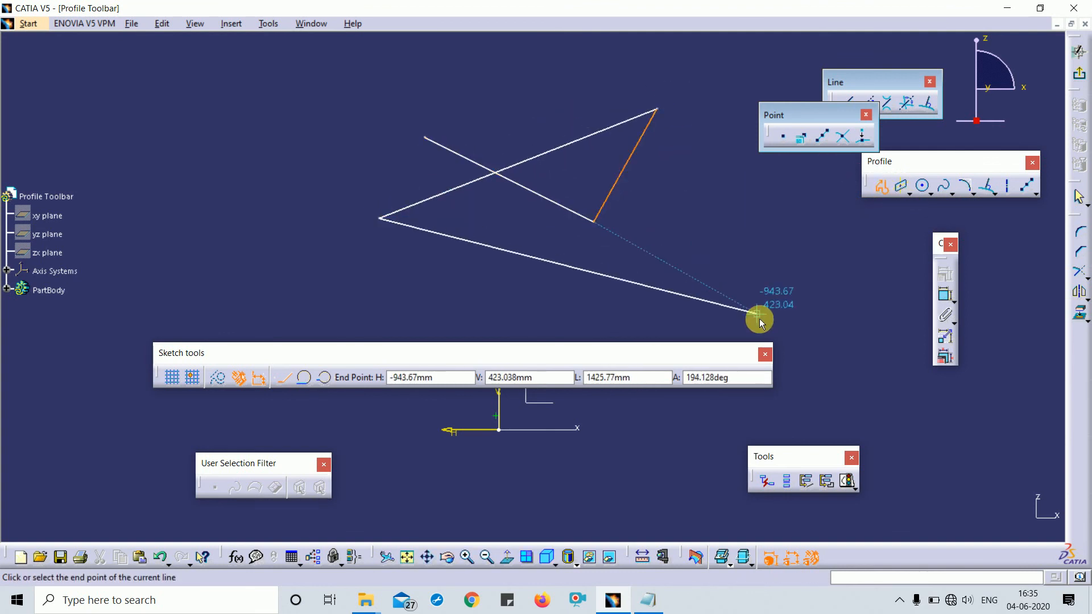
pyautogui.press('Escape')
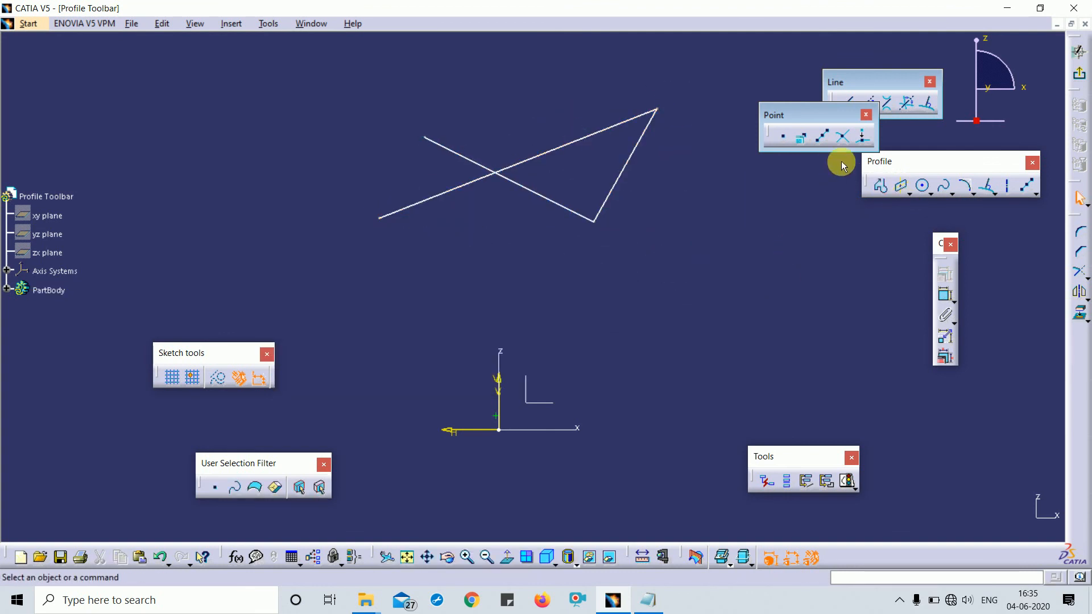
# Create an intersection point where the two long profile lines cross and shift it slightly toward the profile's lower vertex.
pyautogui.click(843, 136)
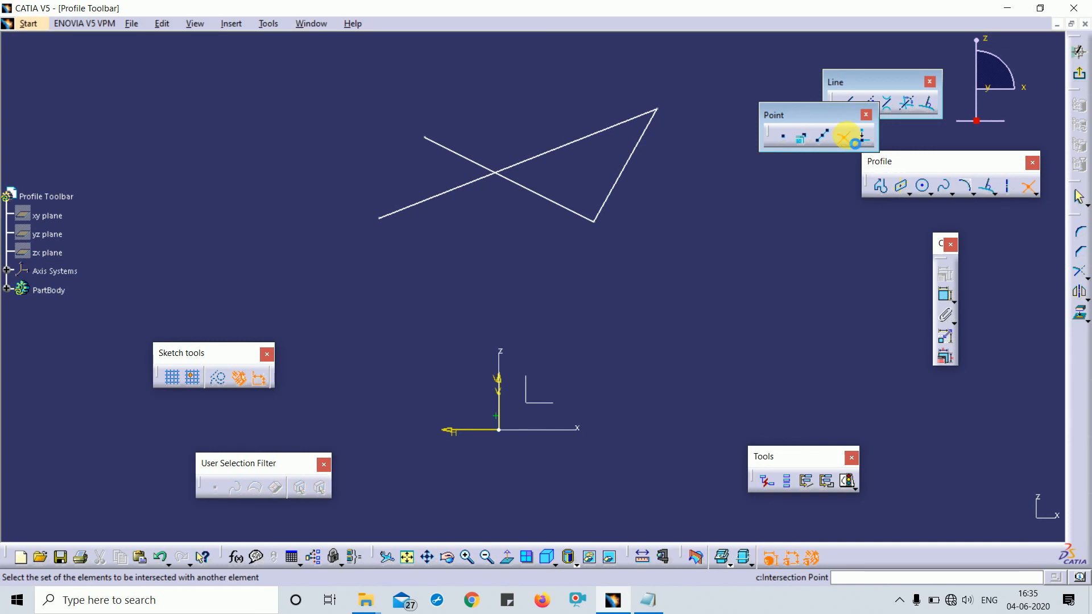
pyautogui.click(510, 180)
pyautogui.click(572, 150)
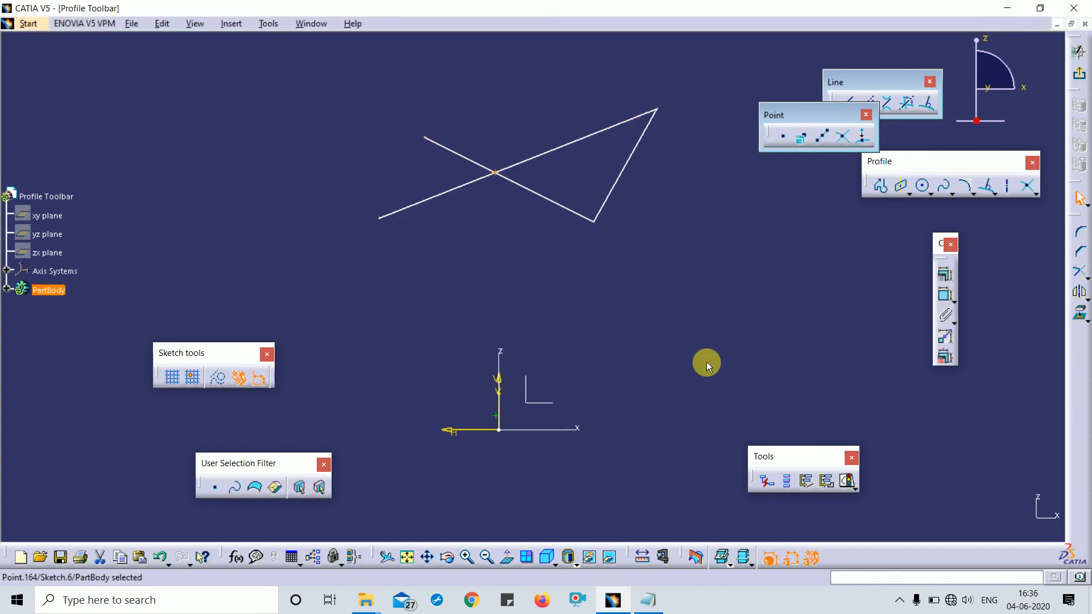
pyautogui.click(503, 263)
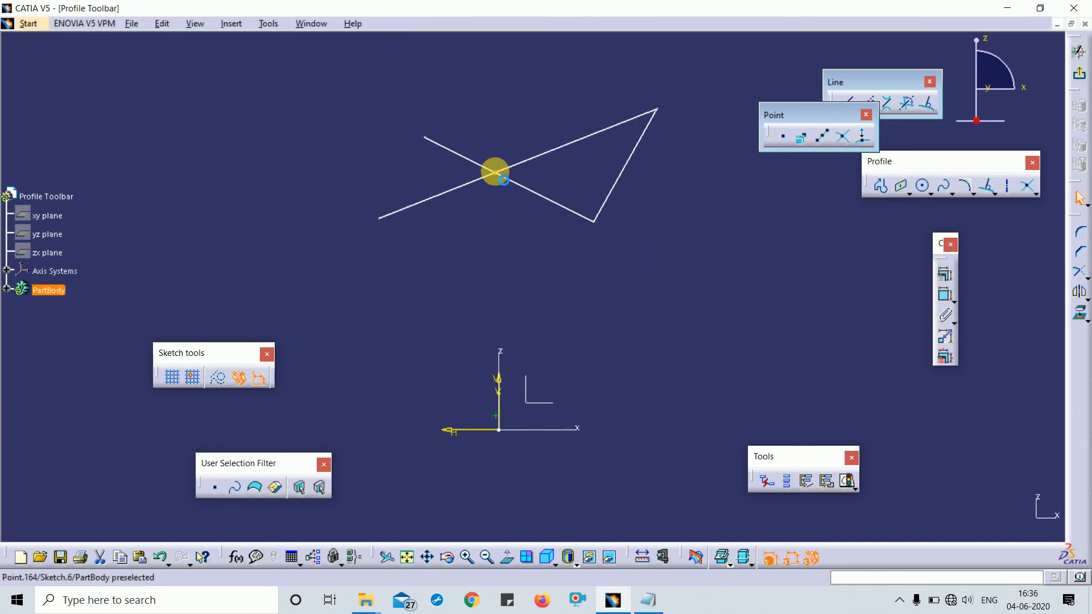
pyautogui.moveTo(502, 180); pyautogui.dragTo(525, 192)
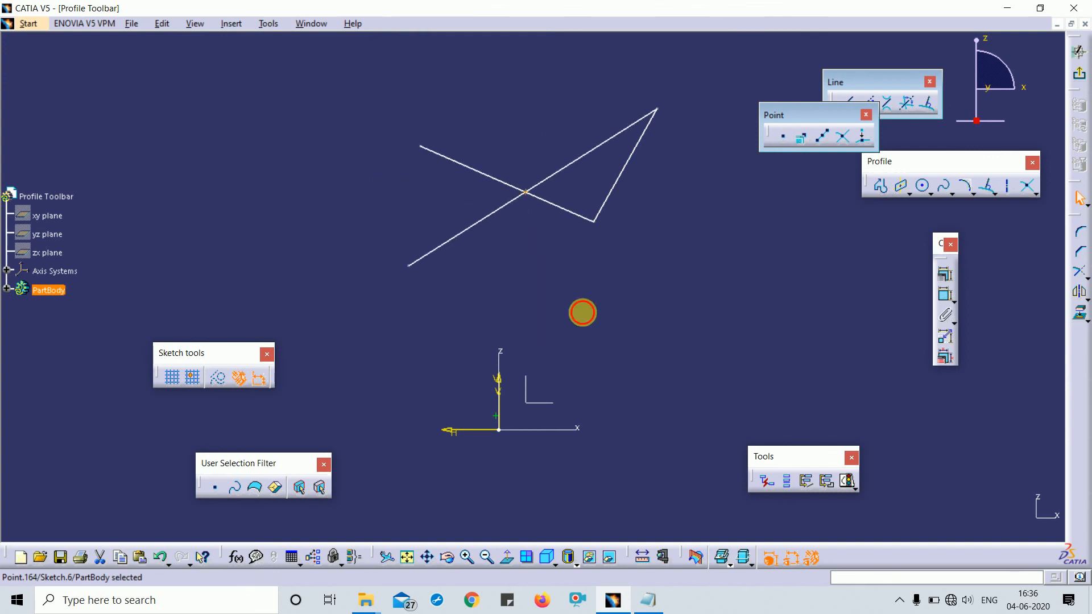
pyautogui.click(582, 312)
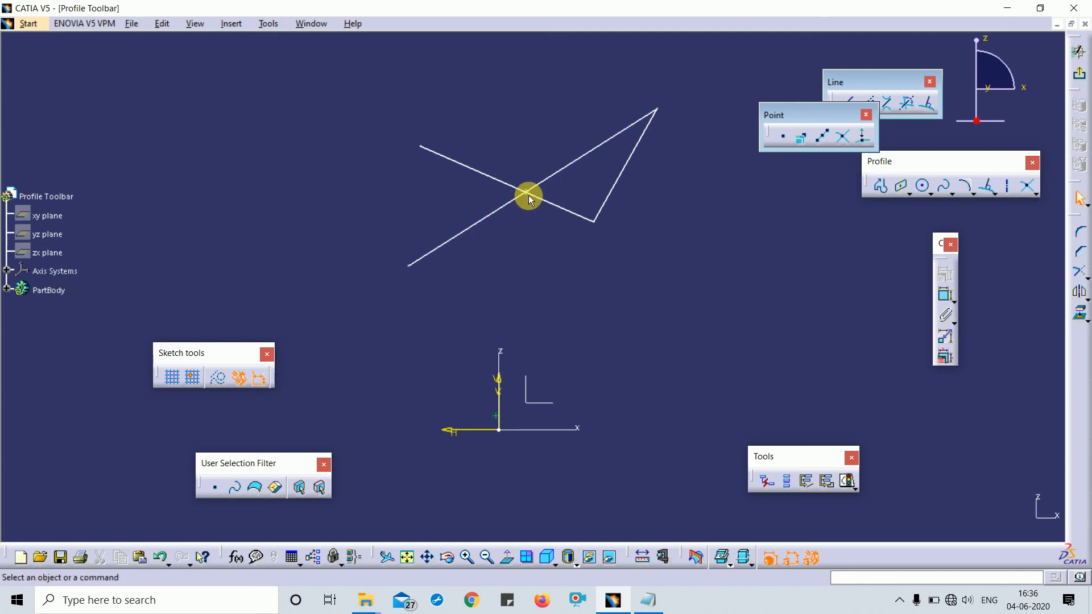
# Exit the sketch and expand PartBody in the tree to list its sketches.
pyautogui.click(1079, 72)
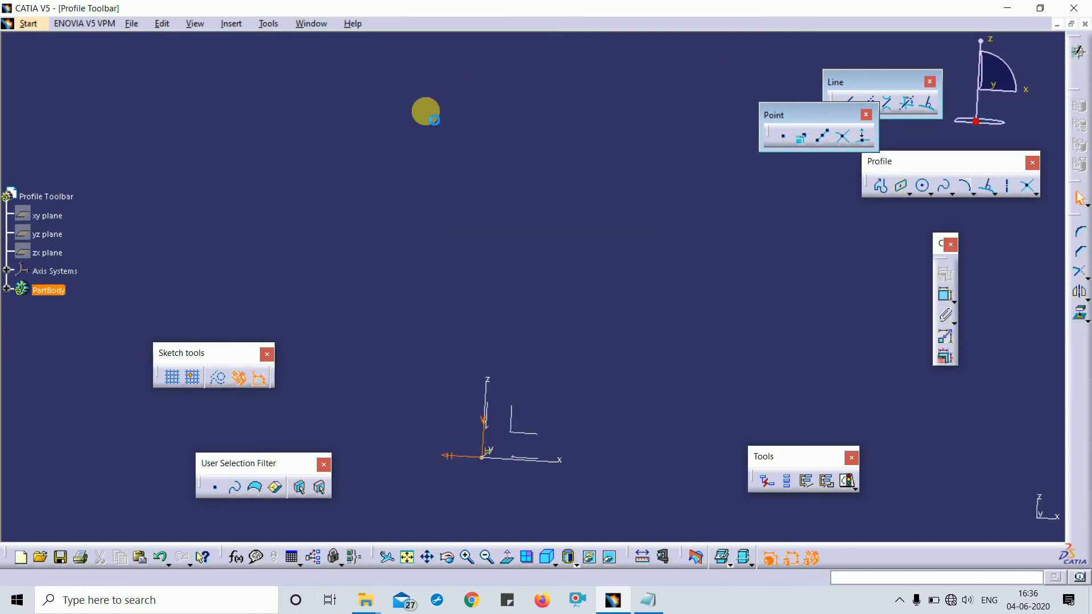
pyautogui.click(659, 197)
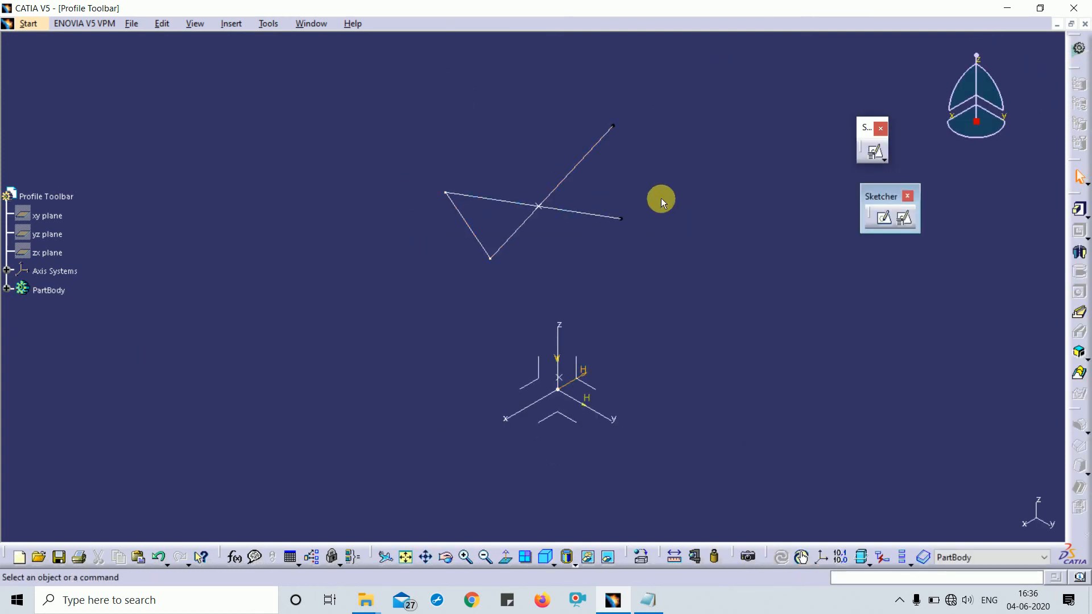
pyautogui.moveTo(659, 198); pyautogui.dragTo(653, 237, button='middle')
pyautogui.click(7, 288)
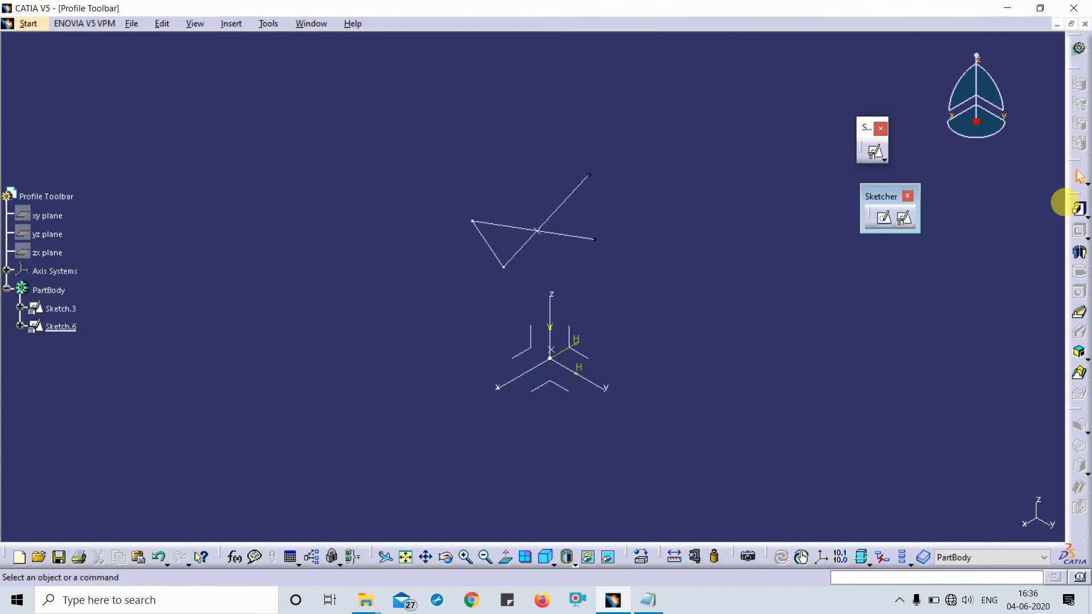
pyautogui.click(904, 218)
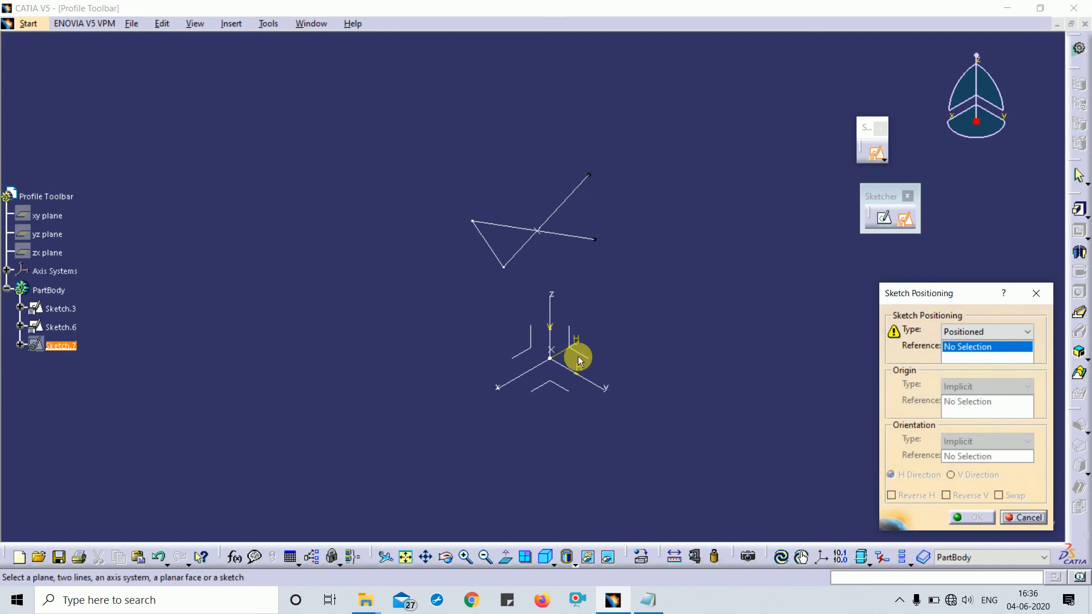
pyautogui.click(589, 360)
pyautogui.click(970, 518)
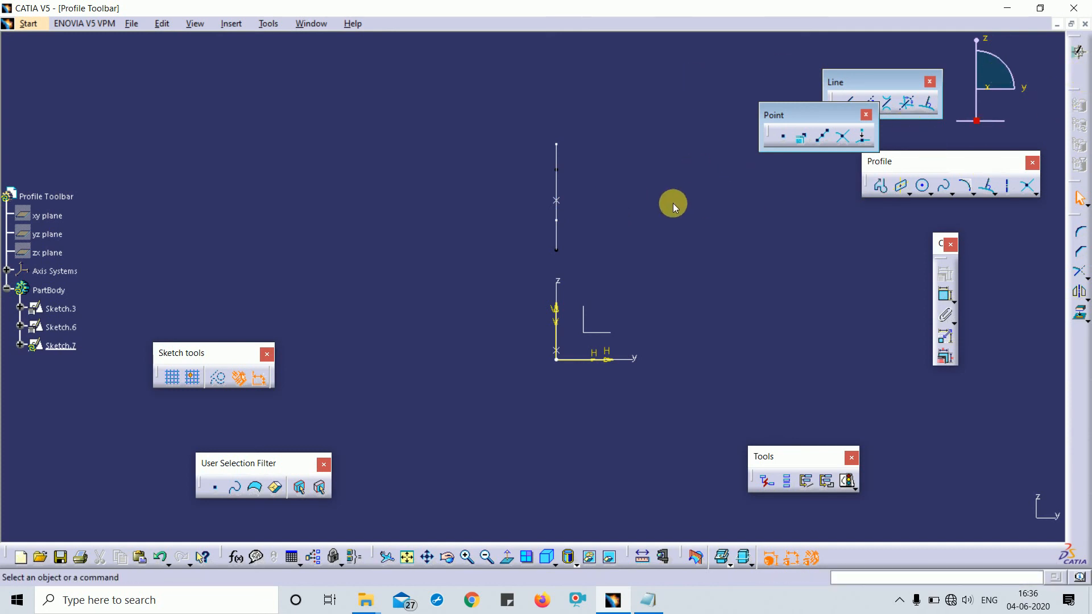
pyautogui.hotkey('ctrl', 'z')
# Create a positioned sketch on the absolute axis system's ZX plane with Reverse V enabled.
pyautogui.moveTo(546, 150)
pyautogui.mouseDown(button='middle')
pyautogui.moveTo(577, 373)
pyautogui.moveTo(563, 215)
pyautogui.moveTo(801, 321)
pyautogui.mouseUp(button='middle')
pyautogui.click(904, 218)
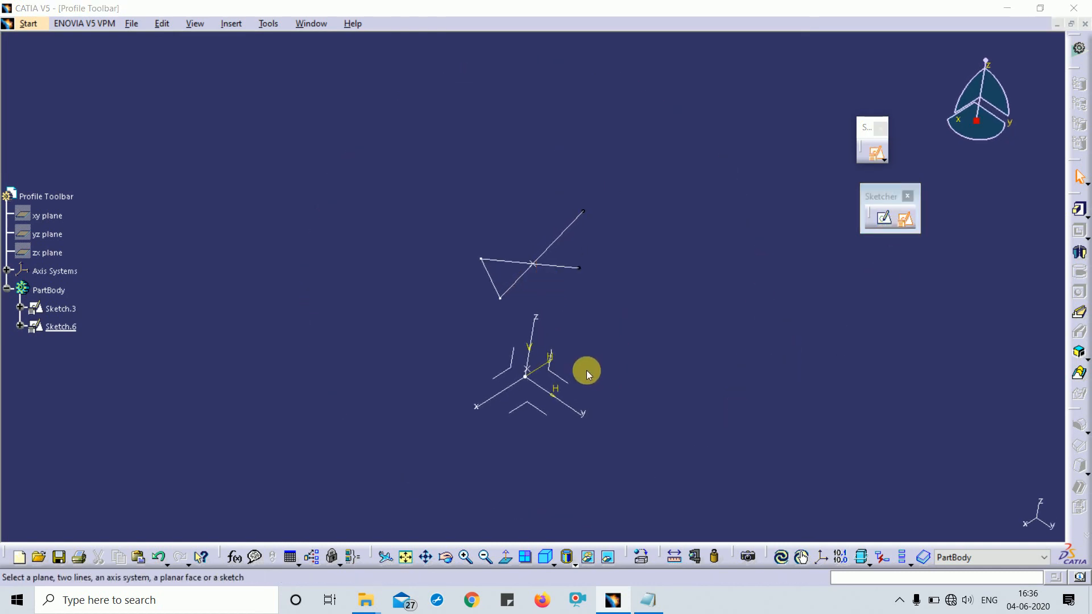
pyautogui.click(511, 359)
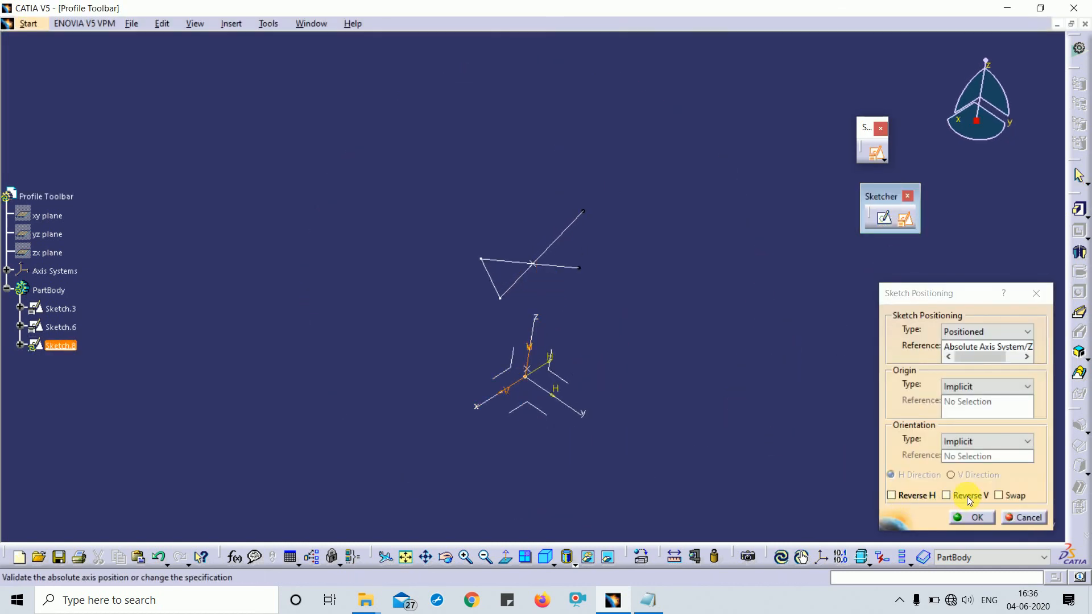
pyautogui.click(969, 499)
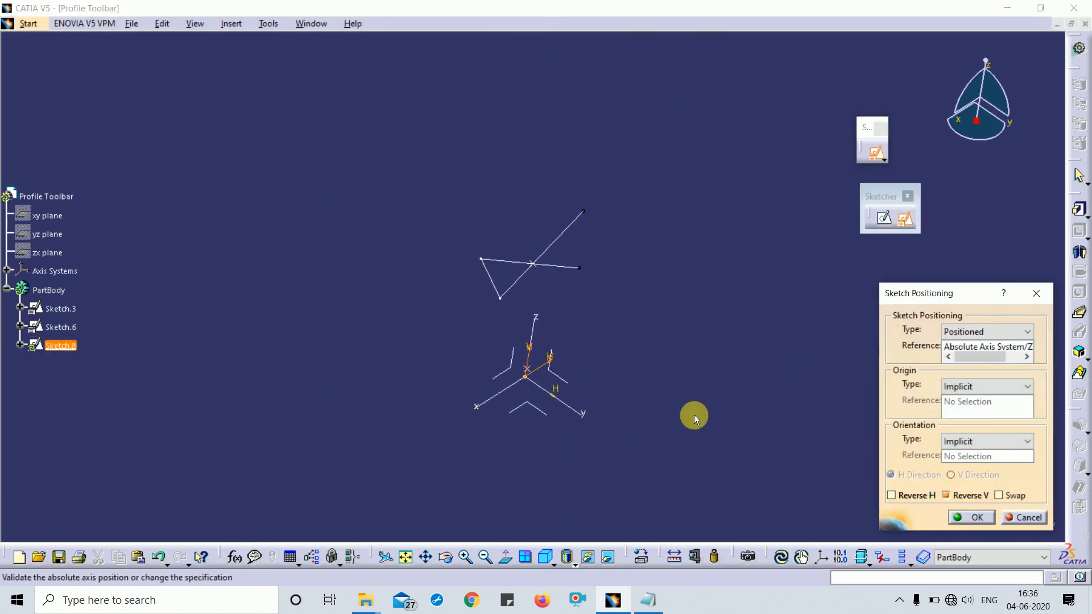
pyautogui.click(975, 517)
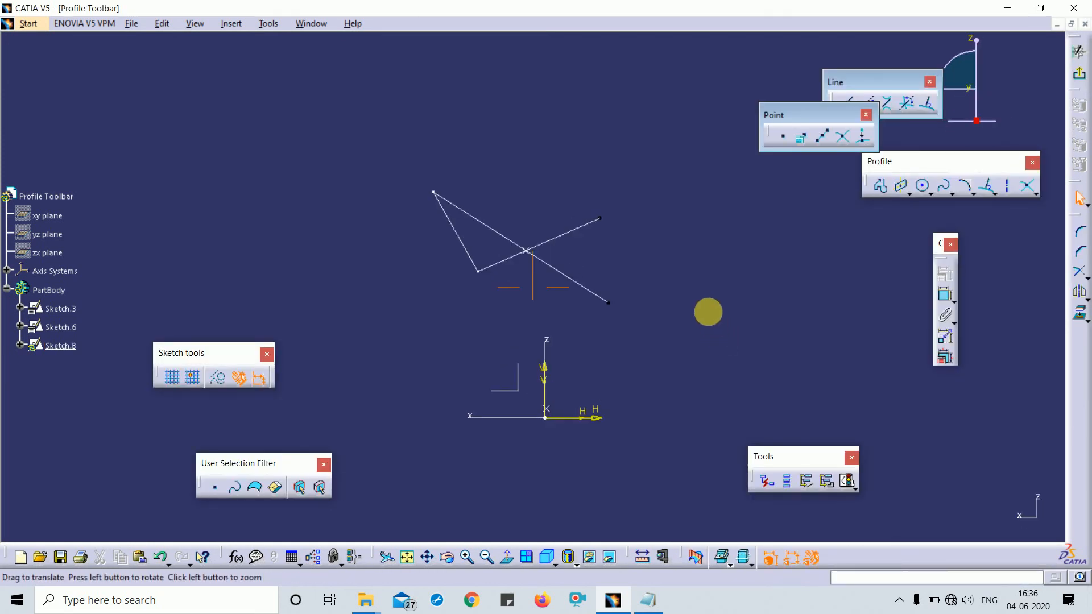
# Project the intersection point of Sketch.6 into the new sketch with Project 3D Elements, undocking the Operation toolbar for it.
pyautogui.moveTo(708, 311); pyautogui.dragTo(699, 262, button='middle')
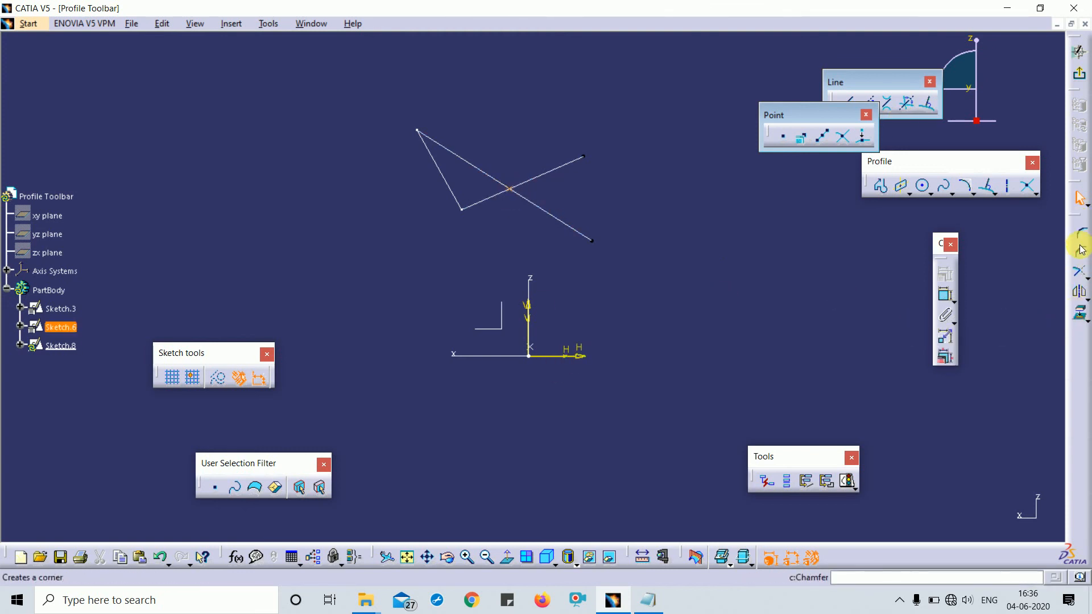
pyautogui.moveTo(1073, 215); pyautogui.dragTo(824, 222)
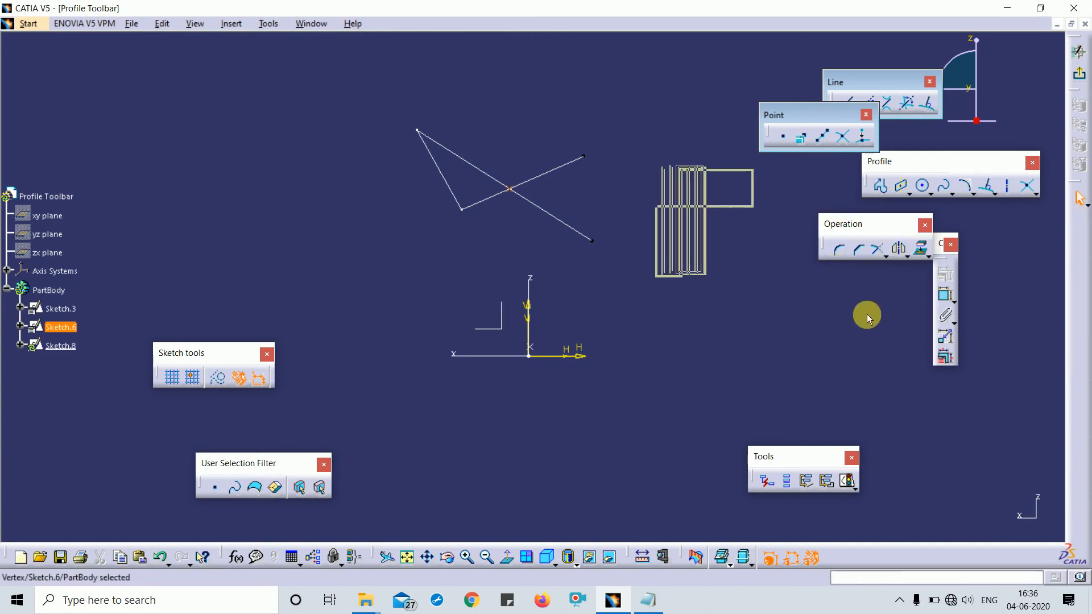
pyautogui.click(924, 252)
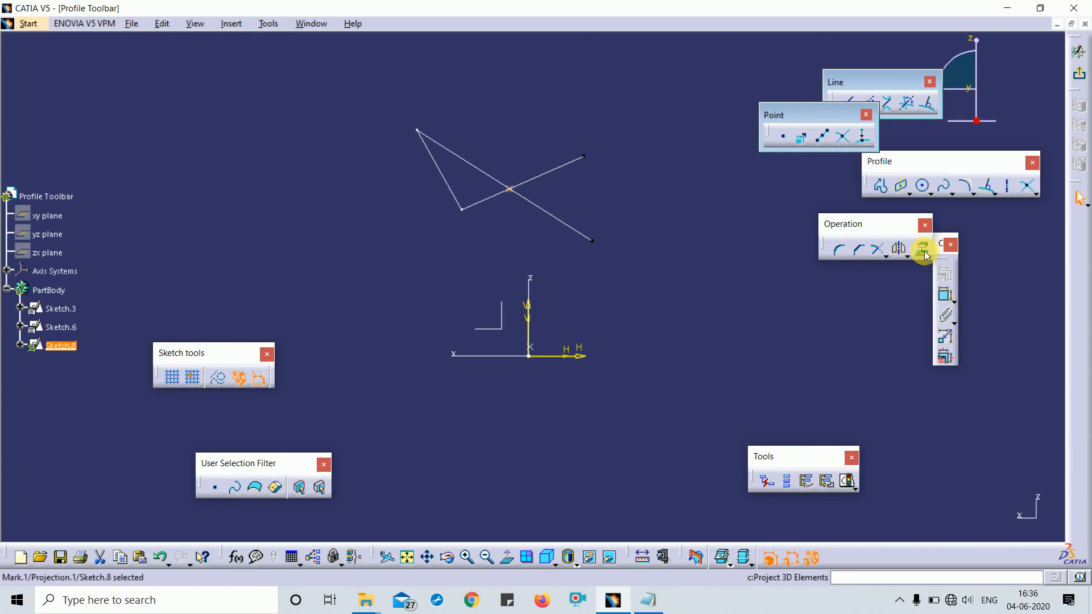
pyautogui.click(517, 230)
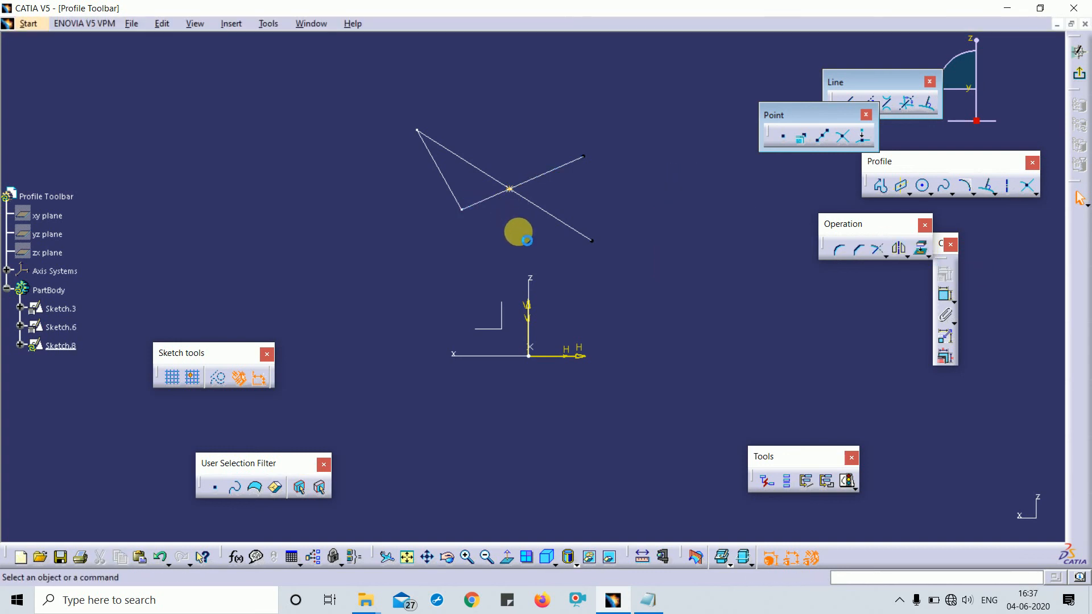
# Hide Sketch.6 to check the projected point on its own, and show the sketch again.
pyautogui.moveTo(515, 290); pyautogui.dragTo(519, 167, button='middle')
pyautogui.moveTo(507, 219); pyautogui.dragTo(582, 490, button='middle')
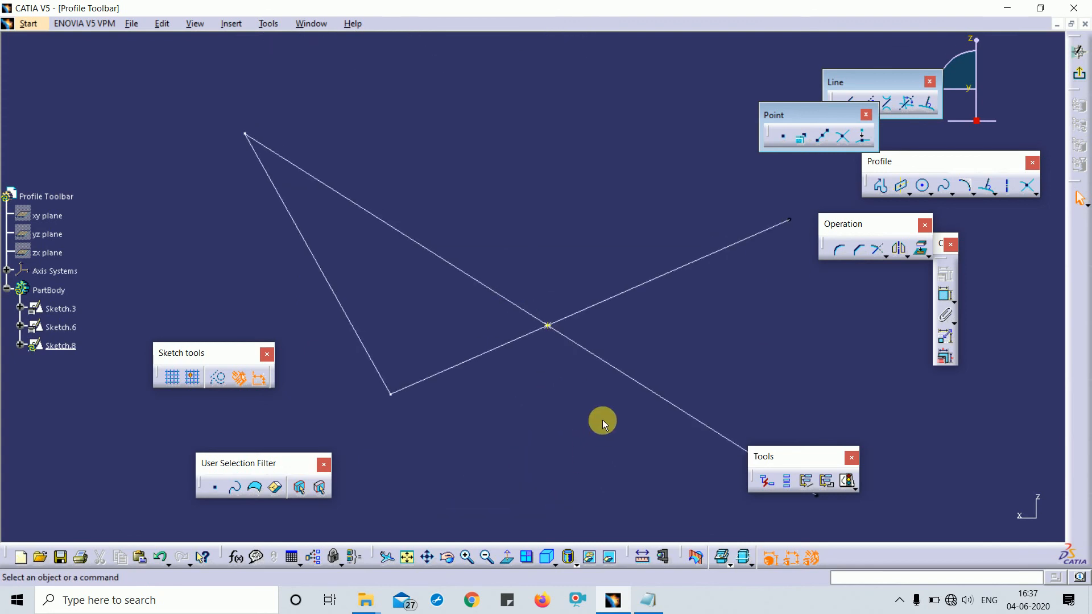
pyautogui.moveTo(603, 422)
pyautogui.mouseDown(button='middle')
pyautogui.moveTo(626, 356)
pyautogui.moveTo(577, 268)
pyautogui.mouseUp(button='middle')
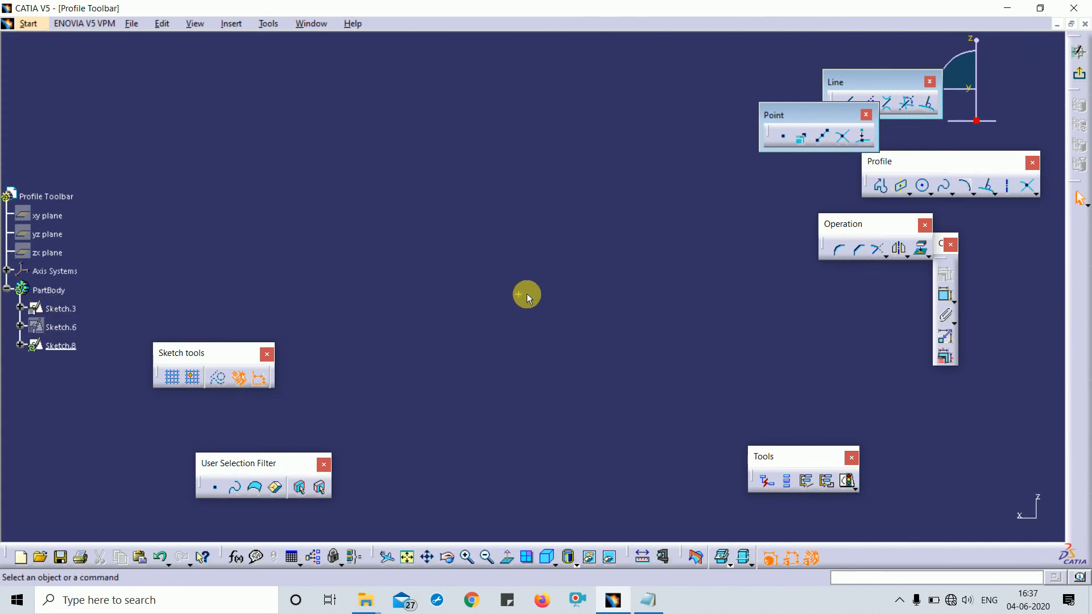
pyautogui.doubleClick(66, 327)
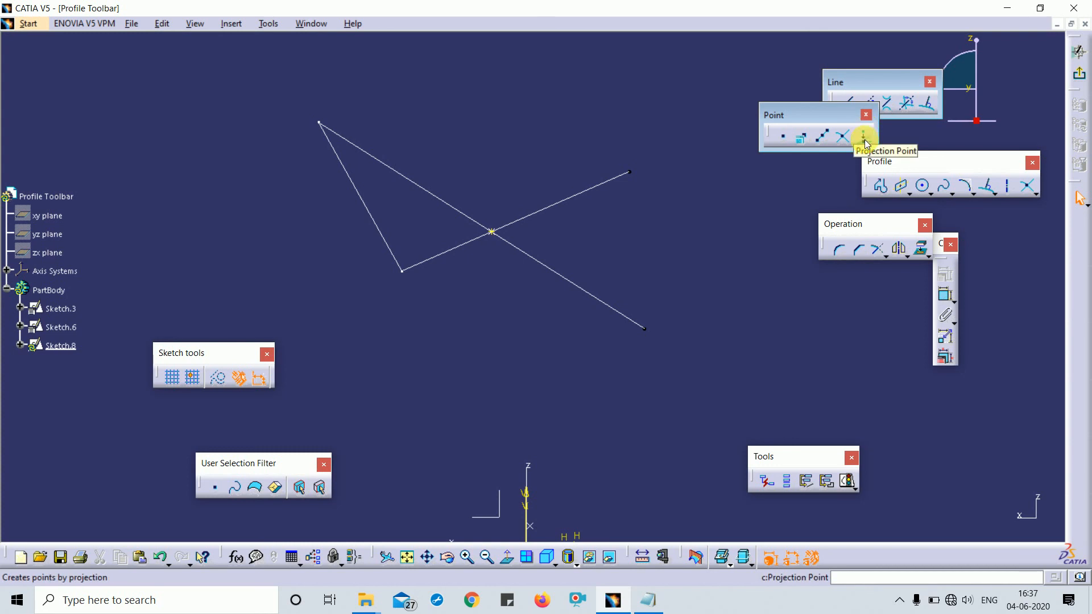
# Draw a circle above the crossing lines, beside the upper vertex of the Sketch.6 profile.
pyautogui.moveTo(622, 231)
pyautogui.mouseDown(button='middle')
pyautogui.moveTo(626, 278)
pyautogui.moveTo(593, 246)
pyautogui.mouseUp(button='middle')
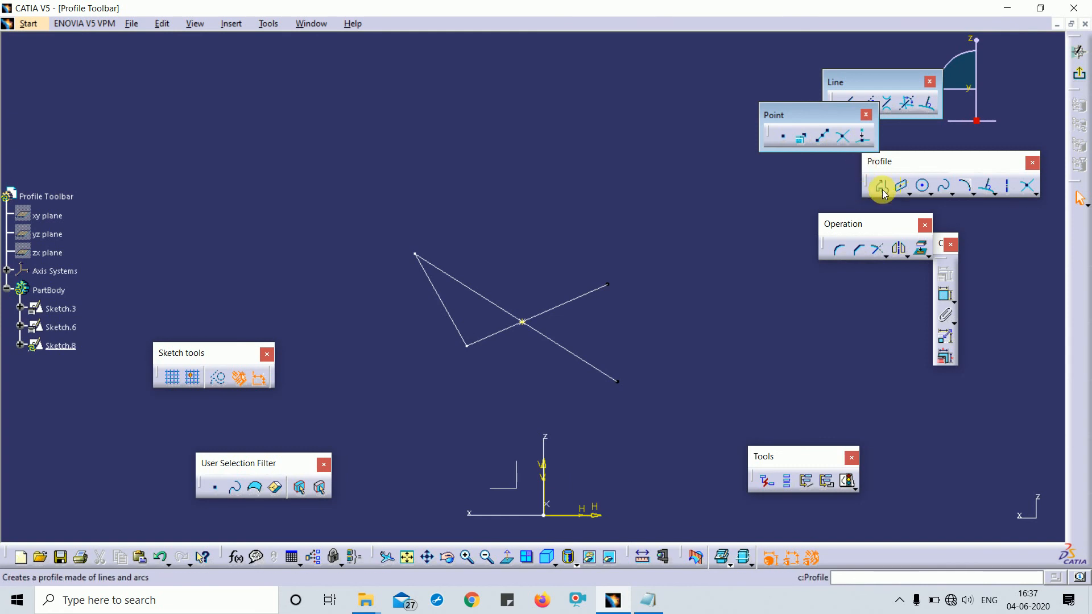
pyautogui.click(922, 186)
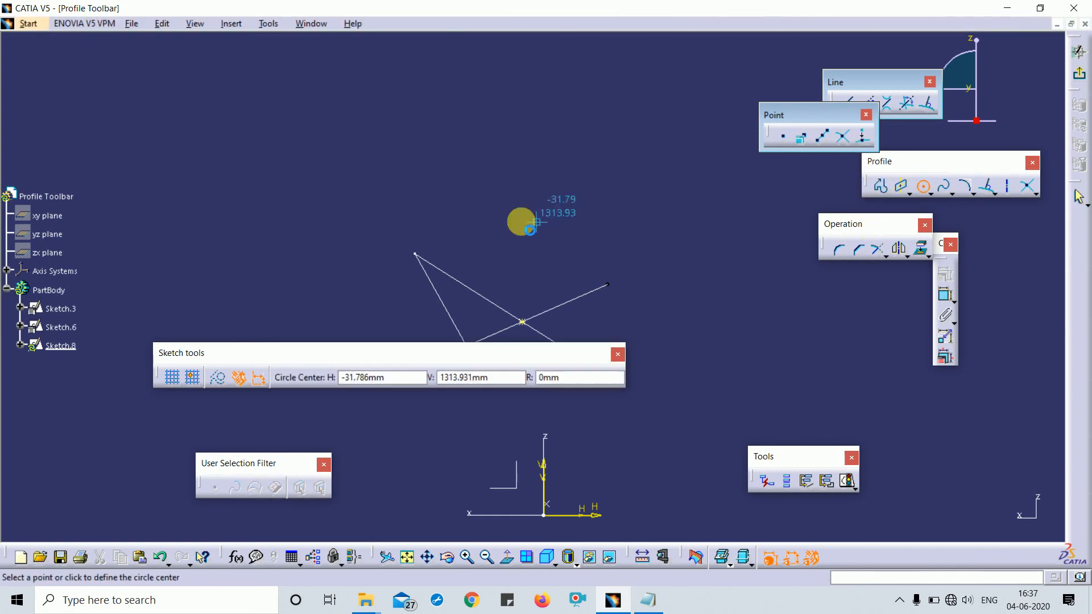
pyautogui.click(405, 191)
pyautogui.click(453, 137)
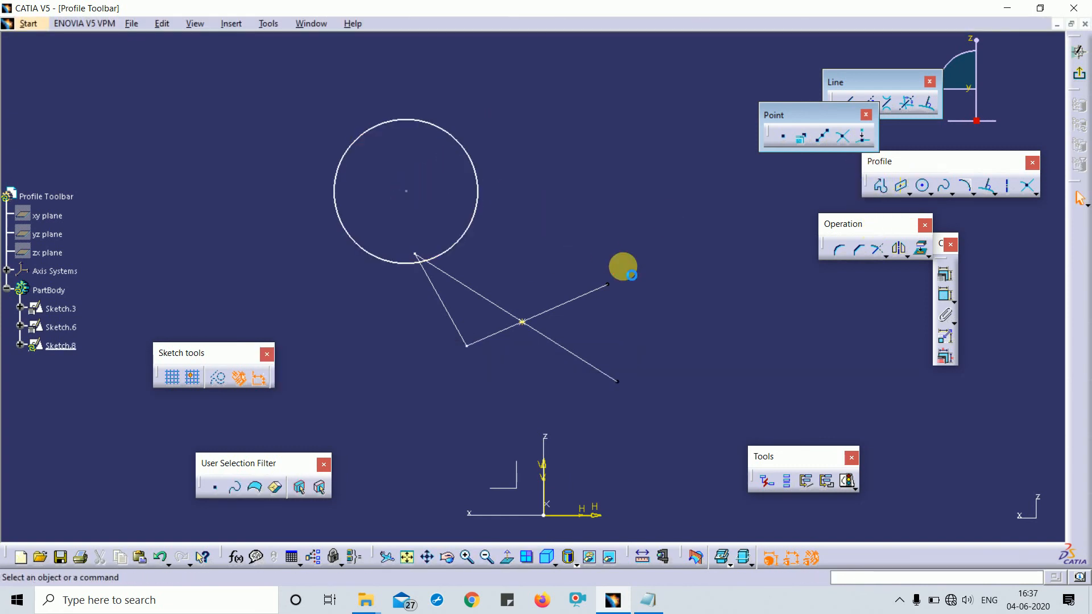
# Create a projection point from the projected crossing point onto the circle and move the circle slightly to test the link.
pyautogui.click(862, 138)
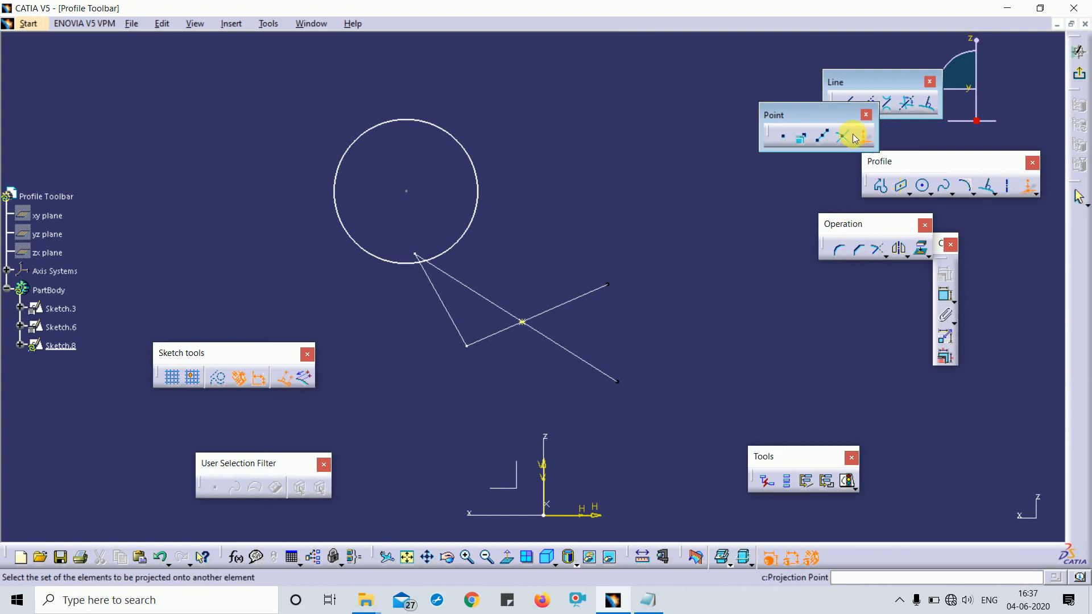
pyautogui.click(522, 322)
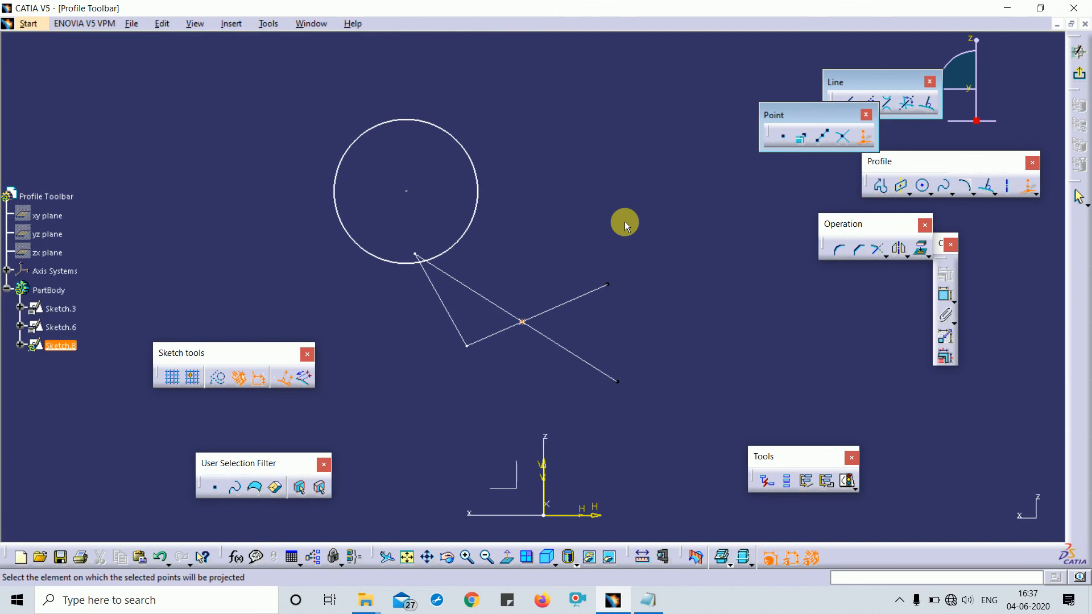
pyautogui.click(420, 119)
pyautogui.click(551, 261)
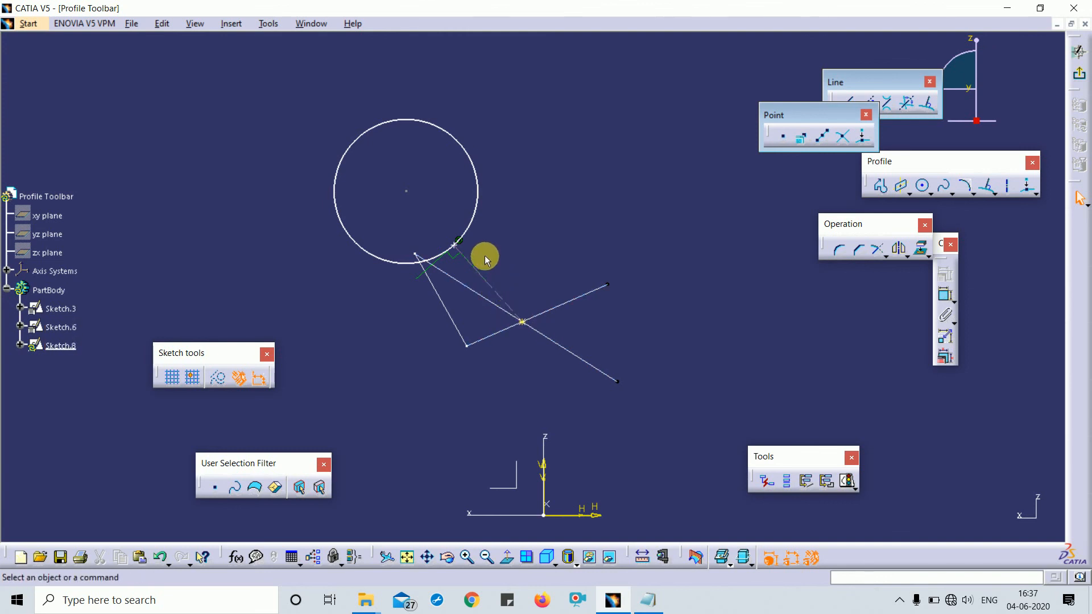
pyautogui.moveTo(471, 260); pyautogui.dragTo(561, 234)
pyautogui.click(597, 235)
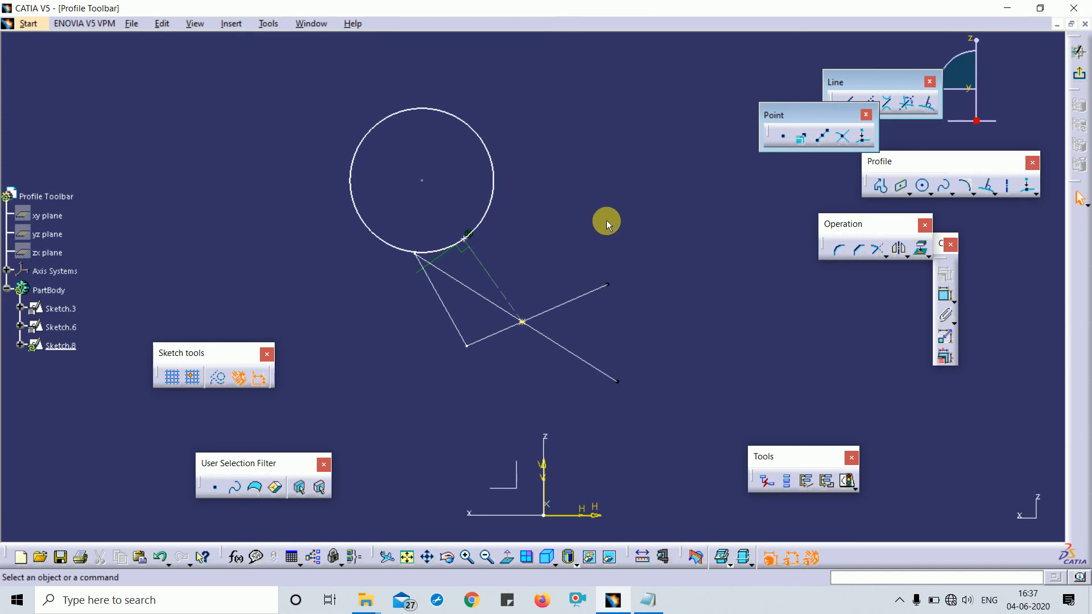
# Place a point on the upper edge of the circle.
pyautogui.click(782, 137)
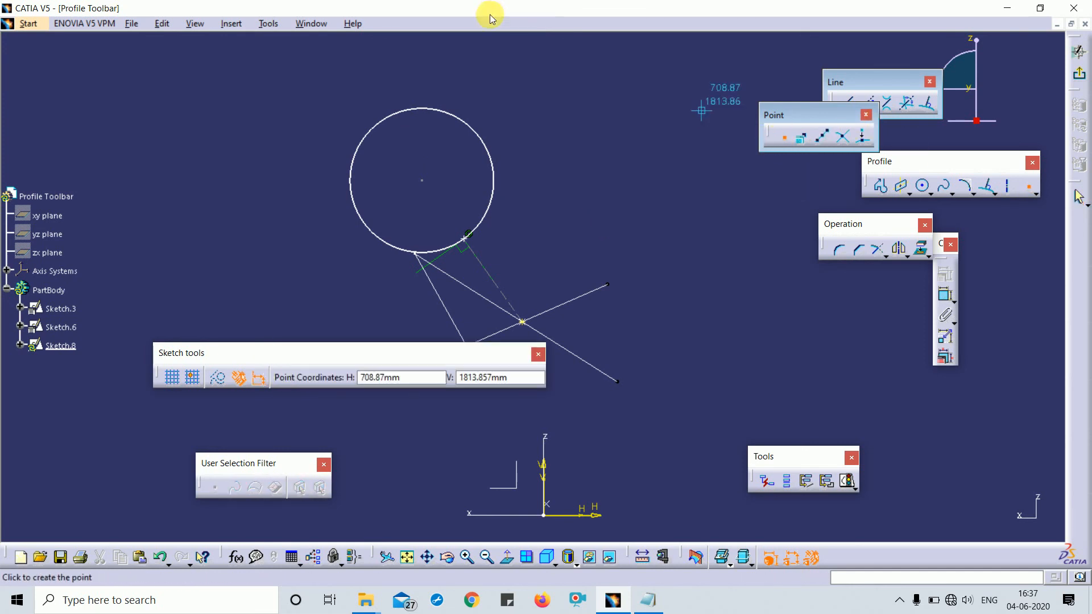
pyautogui.click(444, 107)
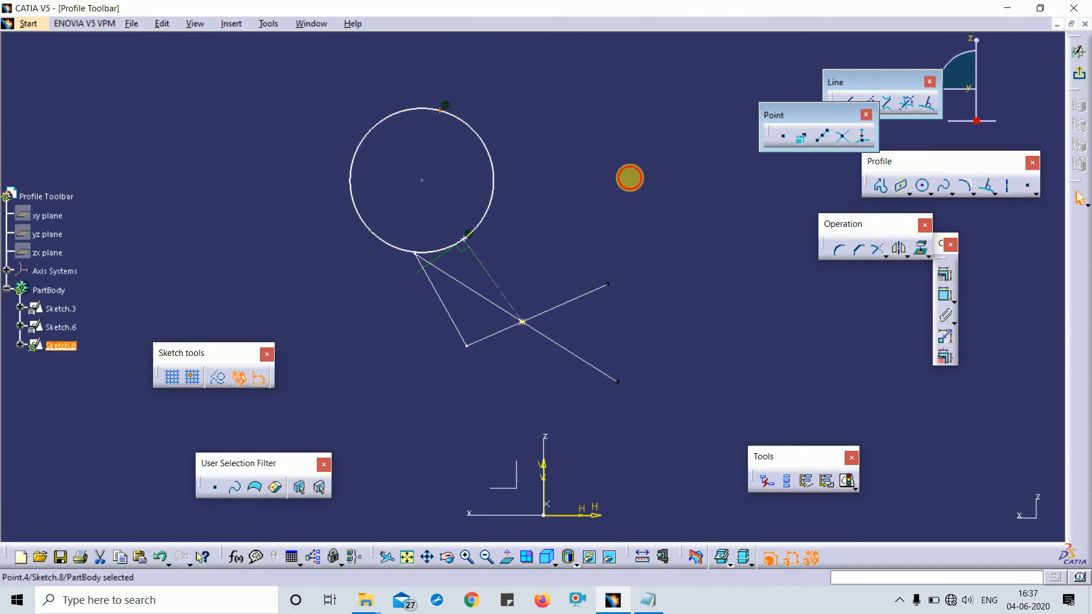
pyautogui.click(483, 124)
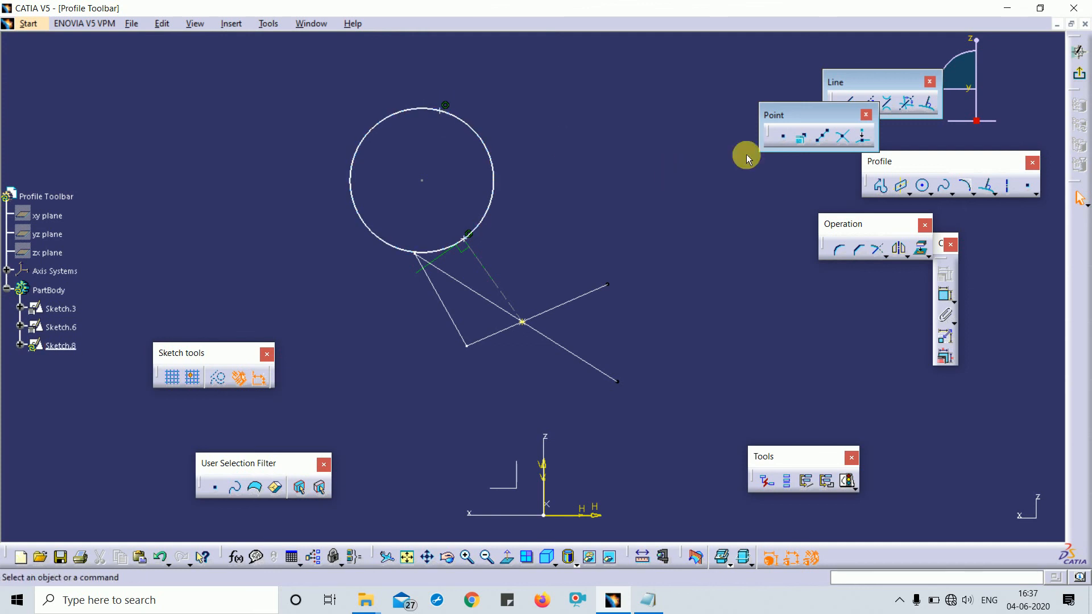
# Delete the circle with its points and close the Point and Line toolbars.
pyautogui.moveTo(268, 60)
pyautogui.mouseDown()
pyautogui.moveTo(504, 232)
pyautogui.moveTo(657, 407)
pyautogui.mouseUp()
pyautogui.click(664, 408)
pyautogui.moveTo(268, 53); pyautogui.dragTo(683, 414)
pyautogui.press('Delete')
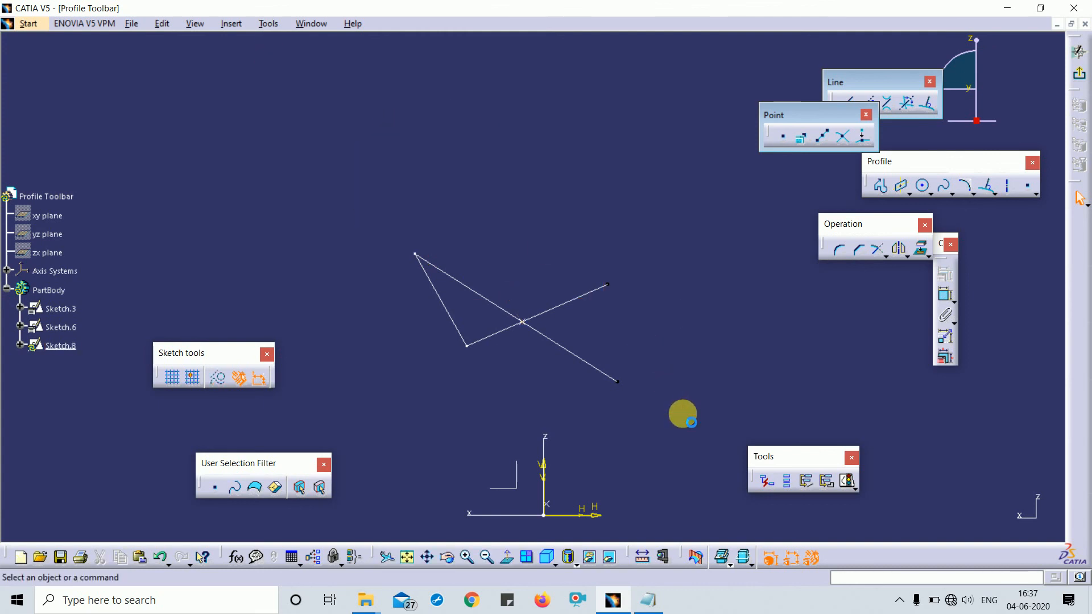
pyautogui.click(865, 114)
pyautogui.click(929, 81)
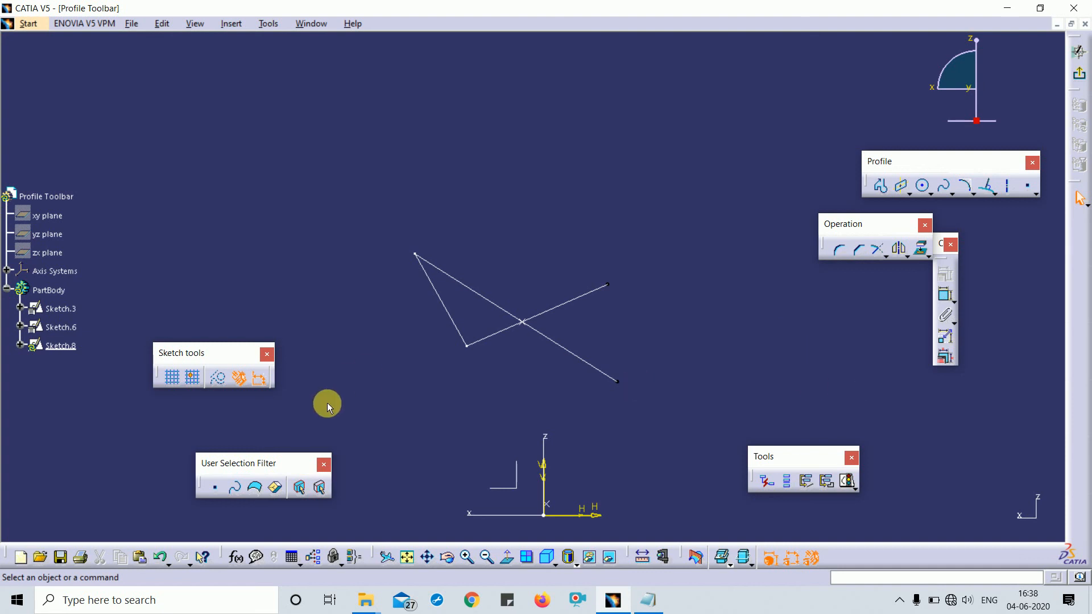
pyautogui.click(948, 313)
pyautogui.click(971, 315)
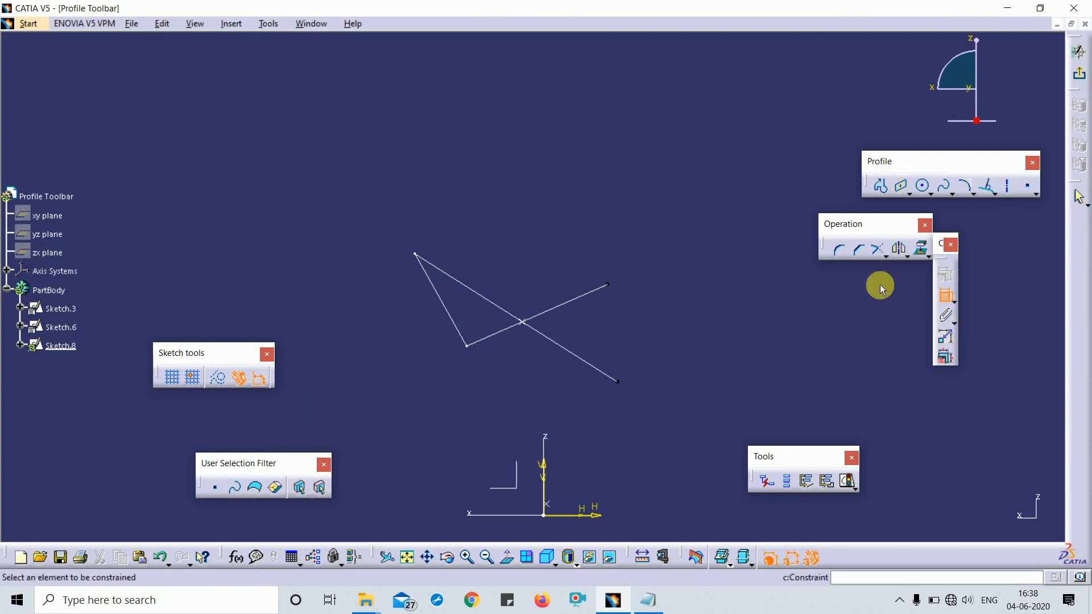
pyautogui.click(840, 250)
# Draw an open four-segment profile above the Sketch.6 lines with the Profile tool.
pyautogui.click(880, 186)
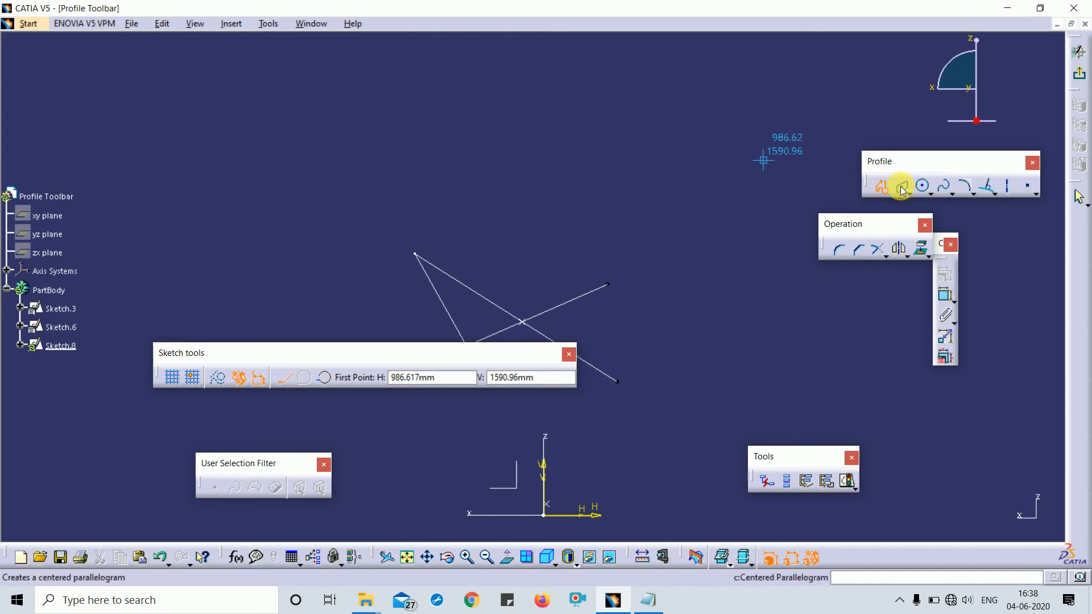
pyautogui.click(510, 115)
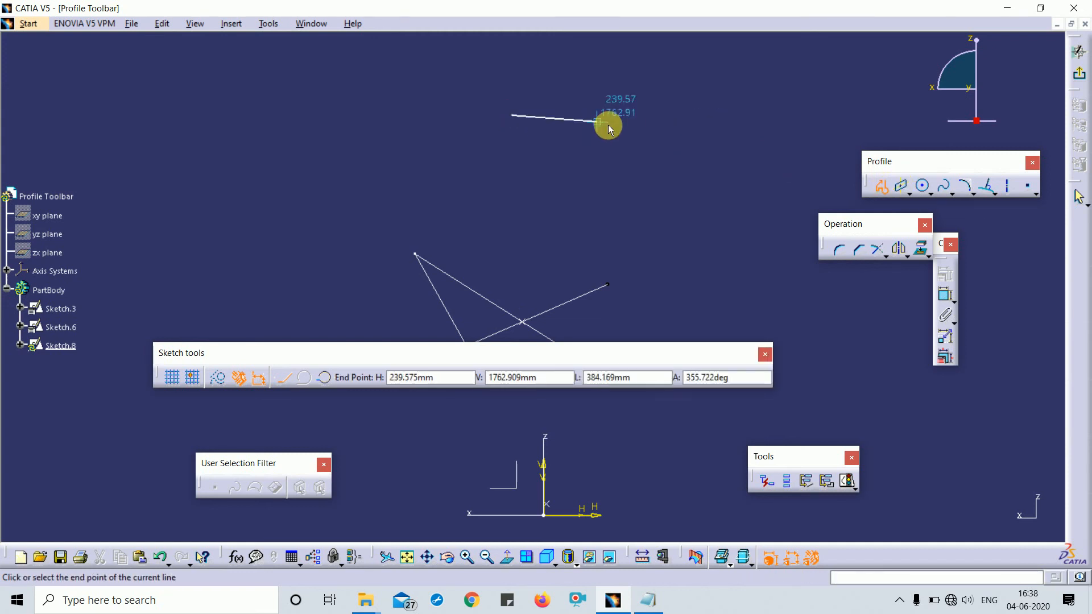
pyautogui.click(608, 125)
pyautogui.click(643, 181)
pyautogui.click(508, 195)
pyautogui.click(385, 159)
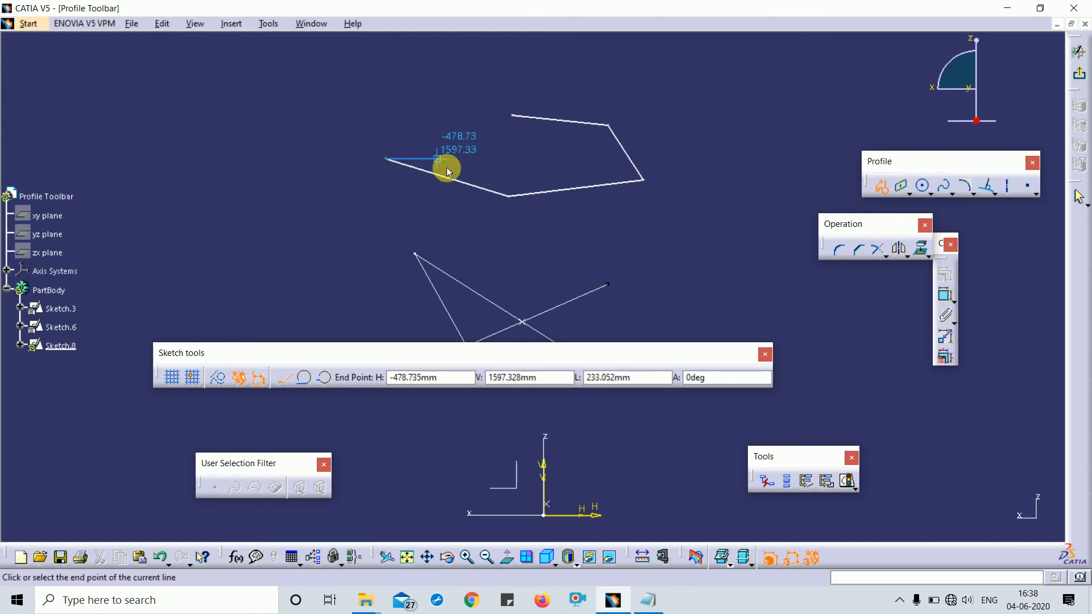
pyautogui.press('Escape')
# Draw a second open profile of three line segments around the upper side of the first one.
pyautogui.click(881, 184)
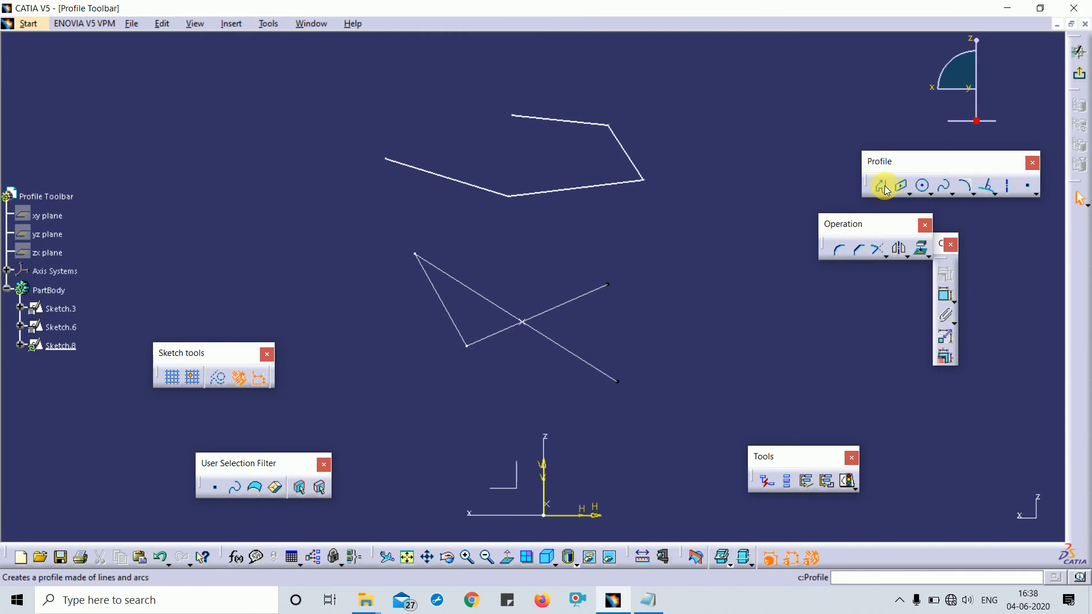
pyautogui.click(194, 183)
pyautogui.click(287, 104)
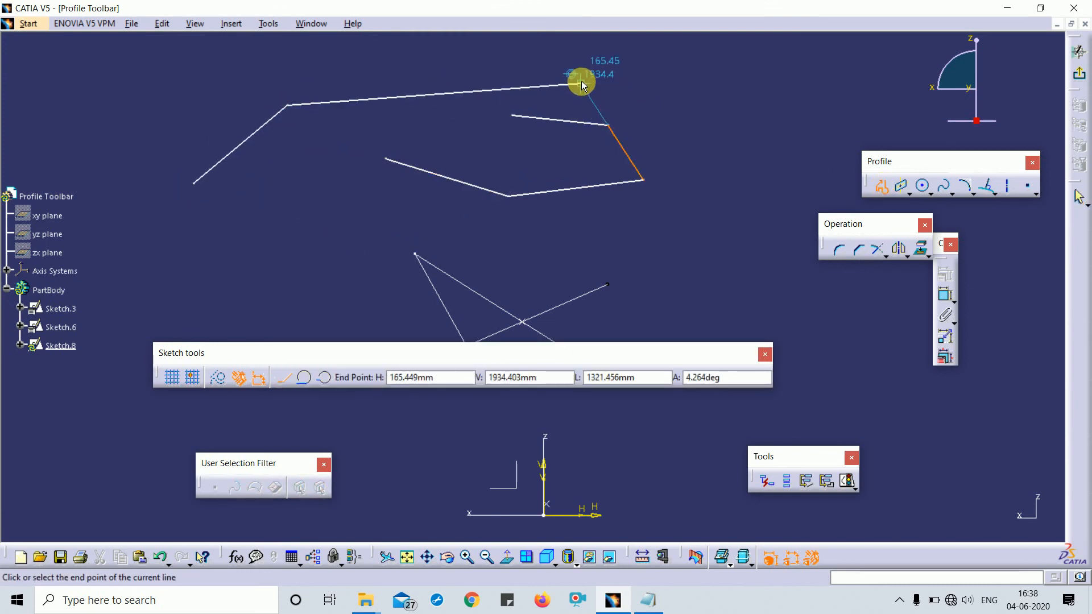
pyautogui.click(580, 83)
pyautogui.doubleClick(664, 144)
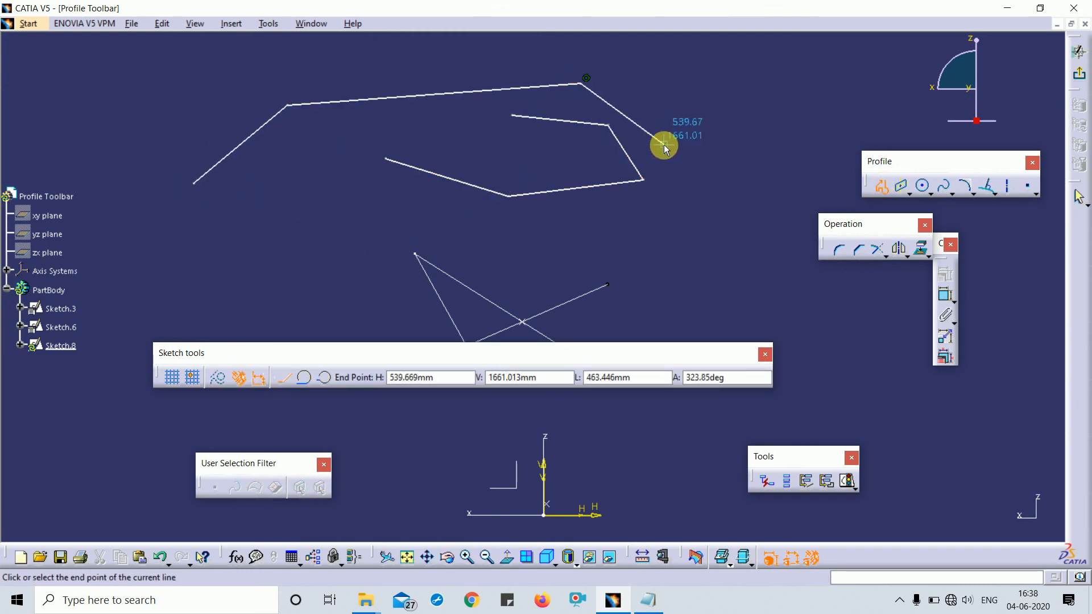
# Draw a circle of about 288 mm radius over the right-hand vertex of the first open profile.
pyautogui.click(902, 186)
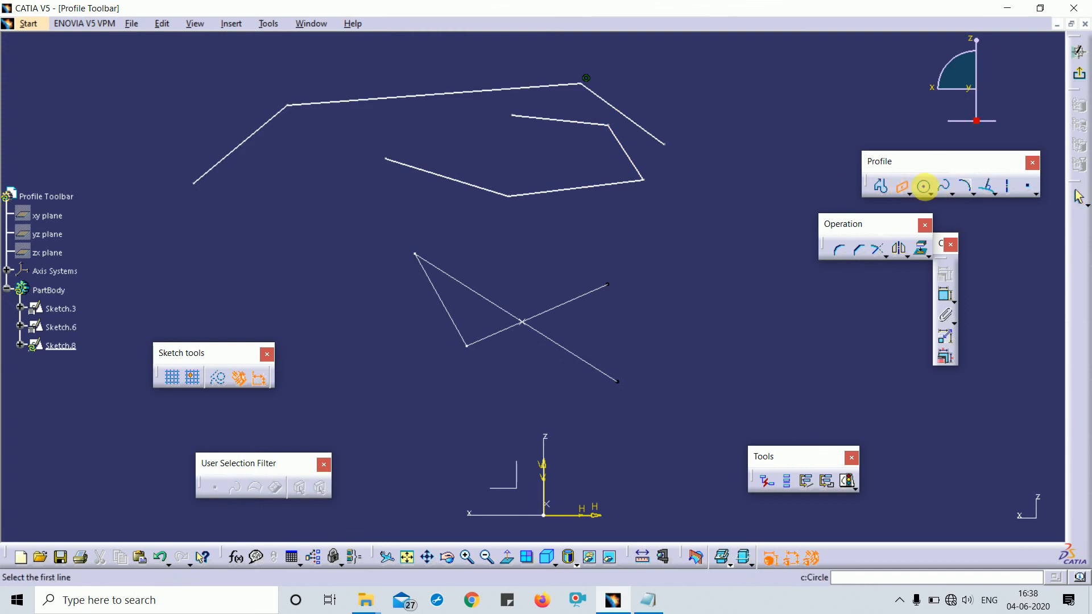
pyautogui.click(923, 186)
pyautogui.click(649, 232)
pyautogui.click(695, 187)
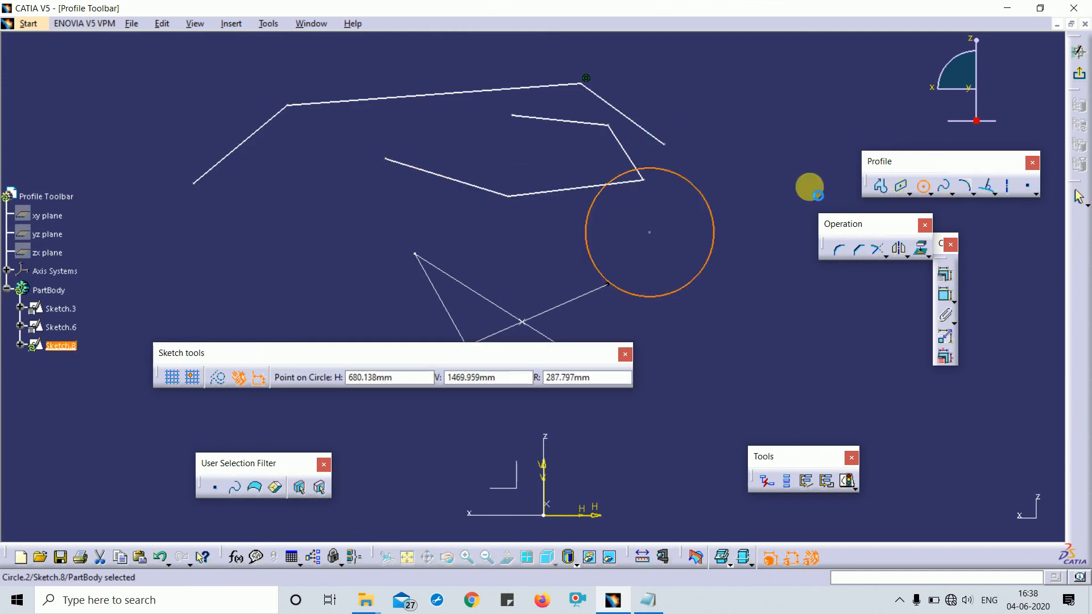
pyautogui.click(757, 165)
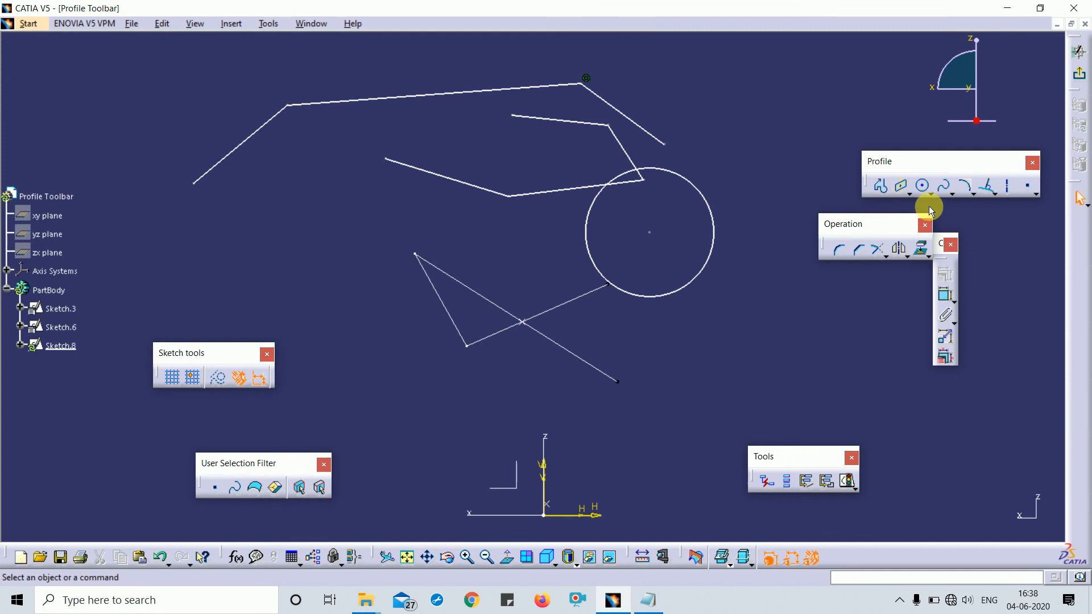
# Draw three more circles in a row: two above the first circle and a larger one tangent to its right side.
pyautogui.click(922, 186)
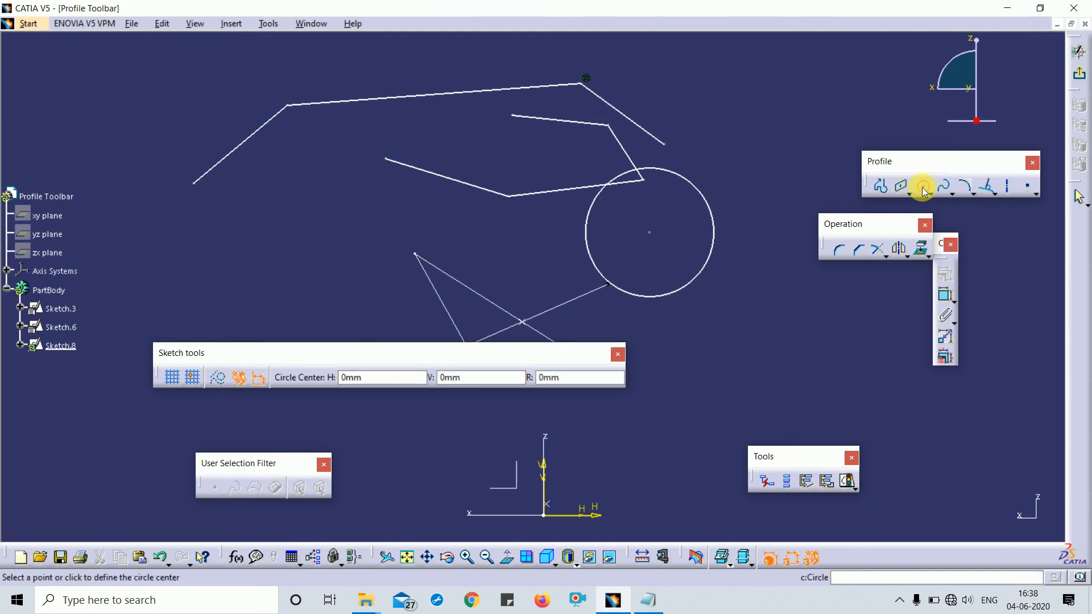
pyautogui.click(716, 105)
pyautogui.click(747, 76)
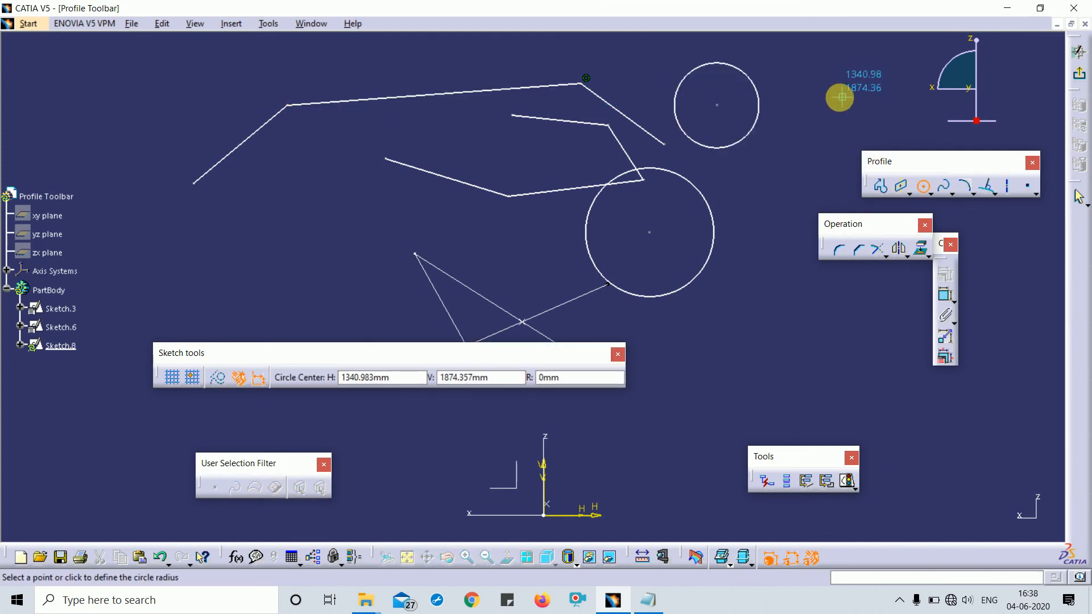
pyautogui.click(847, 78)
pyautogui.click(784, 288)
pyautogui.click(848, 342)
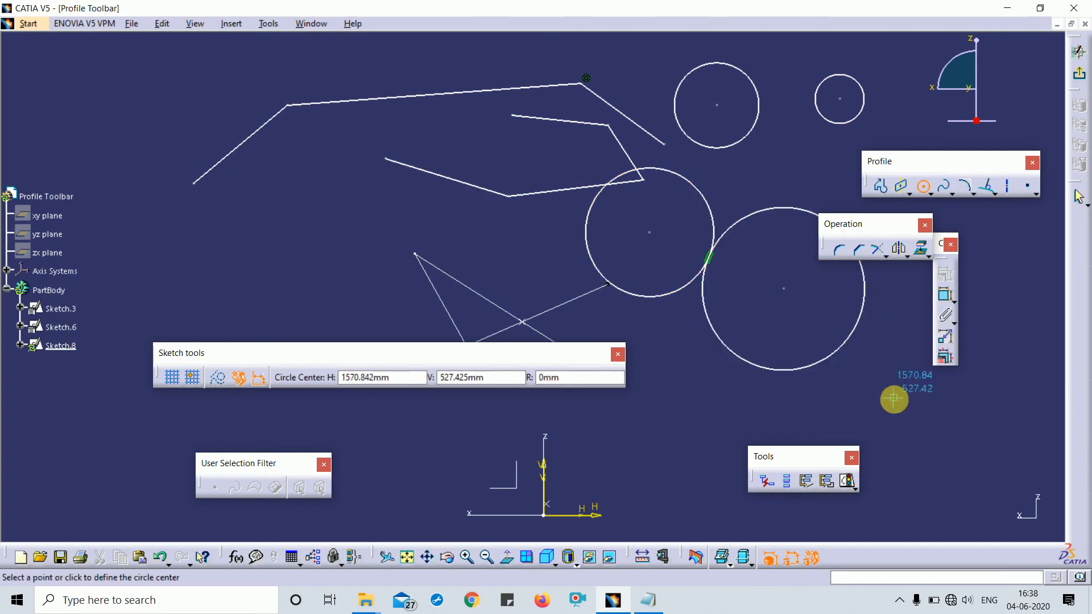
pyautogui.press('Escape')
# Select all the practice profiles and circles drawn in the current sketch and delete them.
pyautogui.moveTo(760, 310); pyautogui.dragTo(764, 398, button='middle')
pyautogui.moveTo(330, 138)
pyautogui.mouseDown()
pyautogui.moveTo(690, 395)
pyautogui.moveTo(708, 370)
pyautogui.mouseUp()
pyautogui.press('Delete')
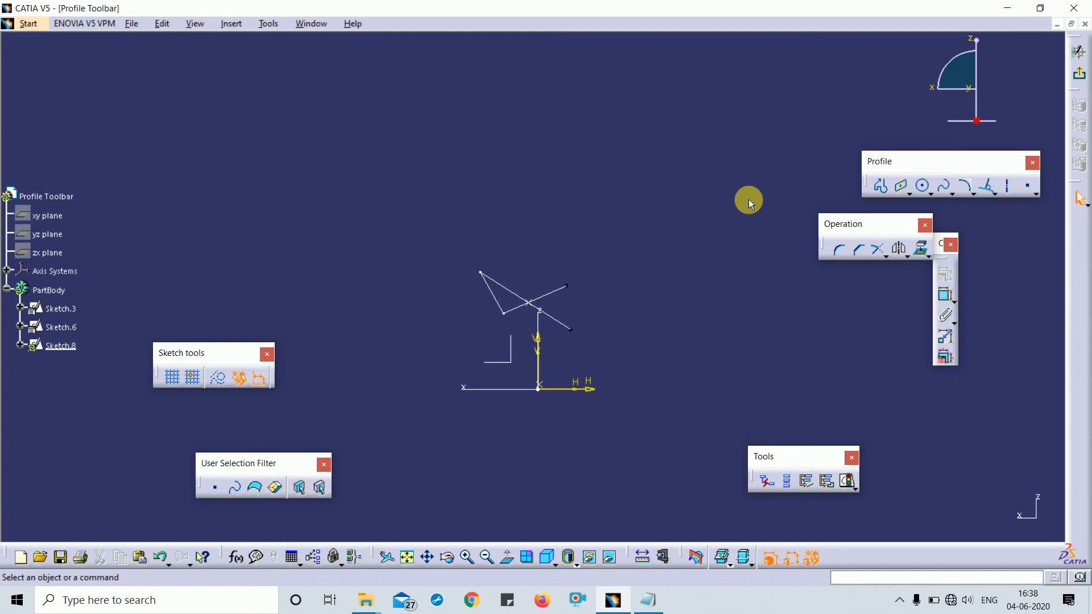
# Exit the sketch and create a positioned sketch on the axis system's yz plane with implicit origin and orientation.
pyautogui.click(1077, 74)
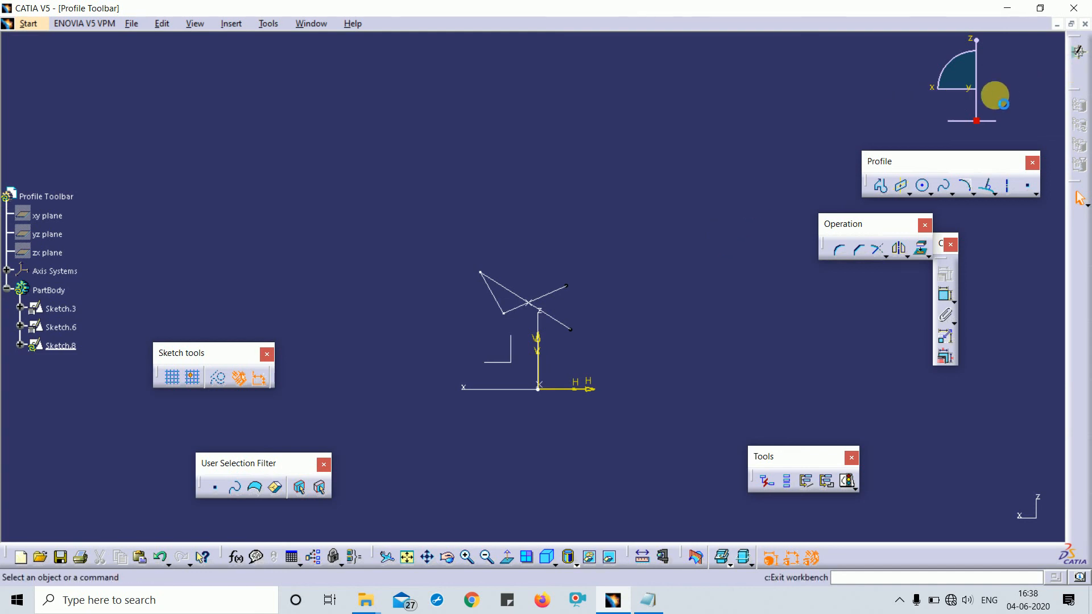
pyautogui.click(904, 218)
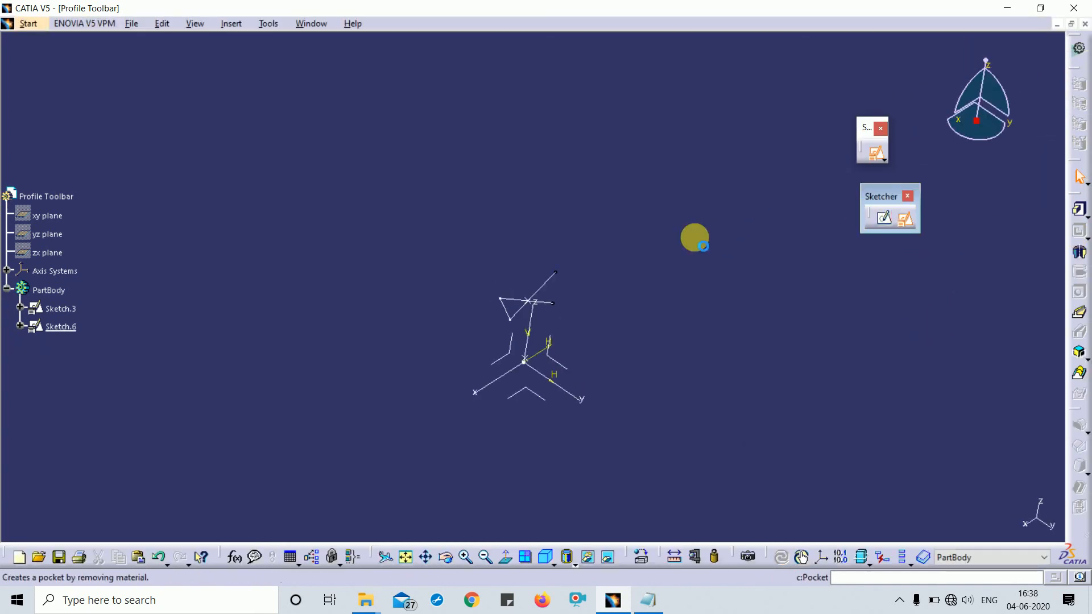
pyautogui.click(572, 375)
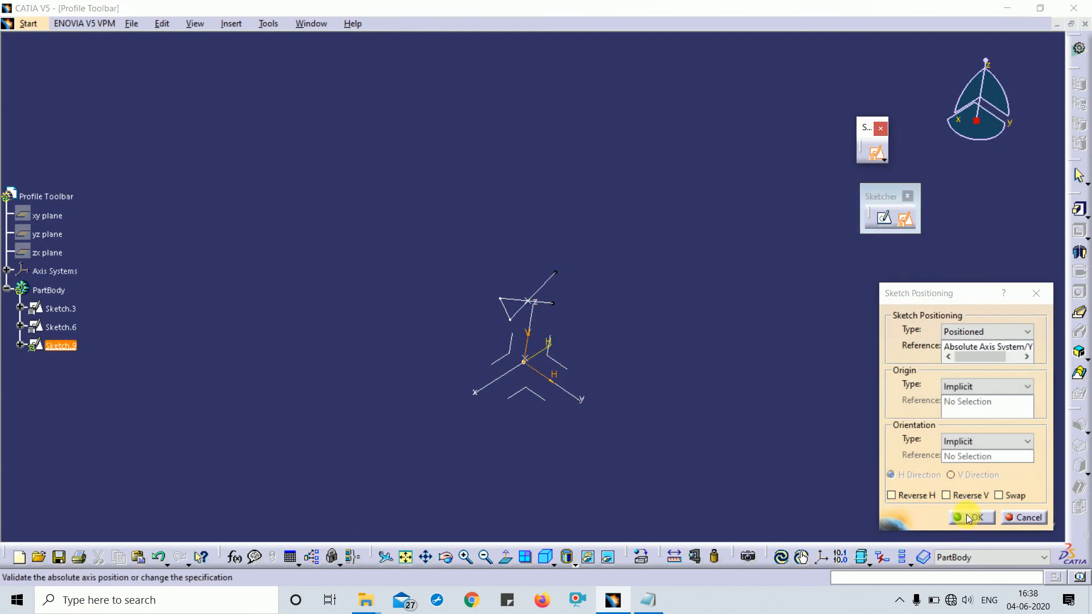
pyautogui.click(972, 517)
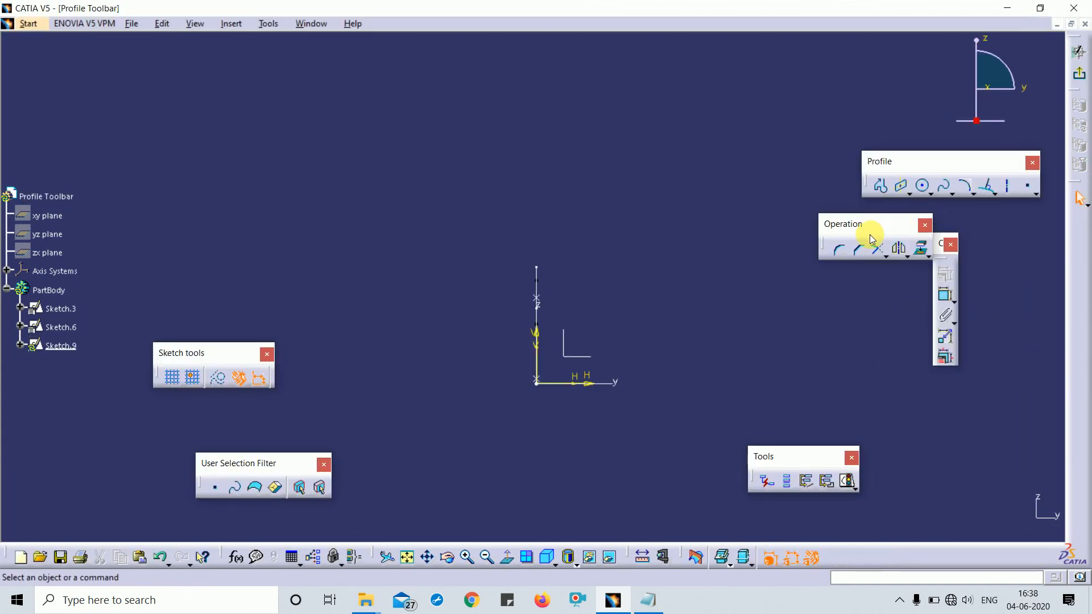
# Move the Operation toolbar beside the Profile toolbar and exit the sketch.
pyautogui.moveTo(856, 224)
pyautogui.mouseDown()
pyautogui.moveTo(829, 188)
pyautogui.moveTo(749, 169)
pyautogui.mouseUp()
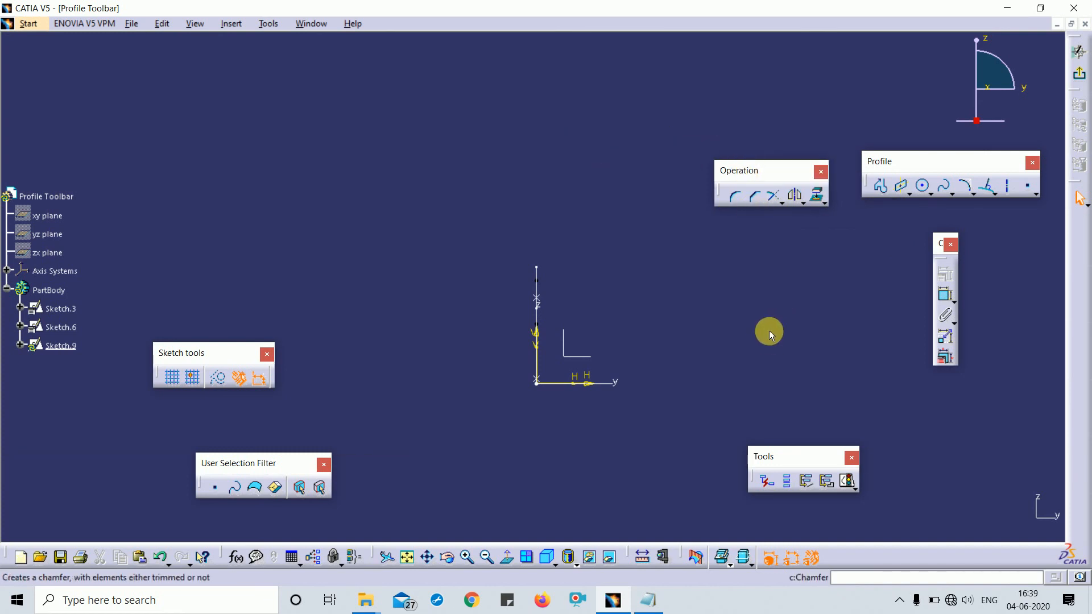
pyautogui.click(1080, 76)
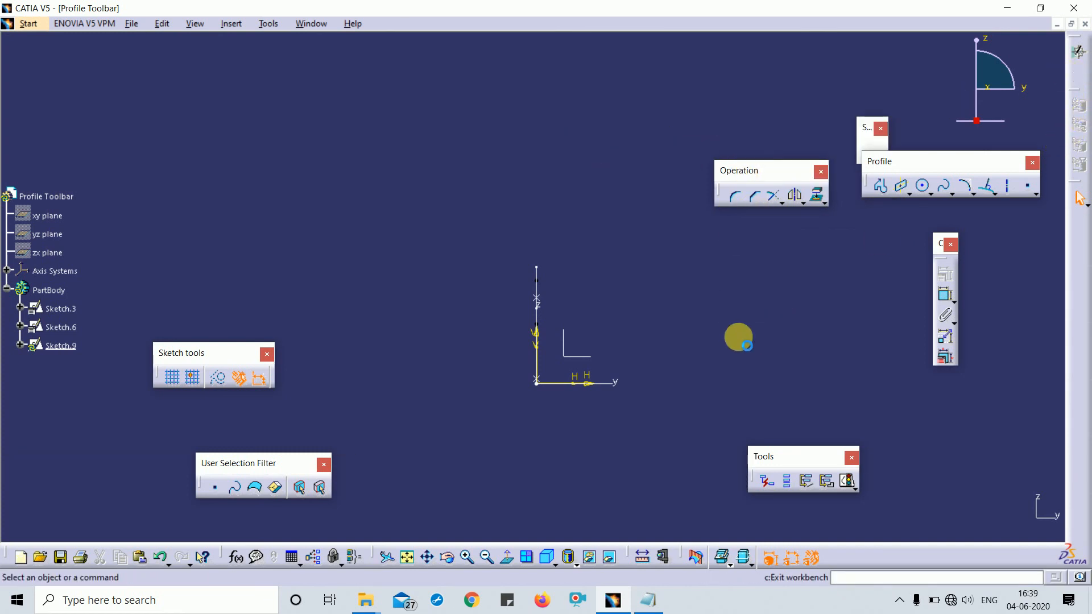